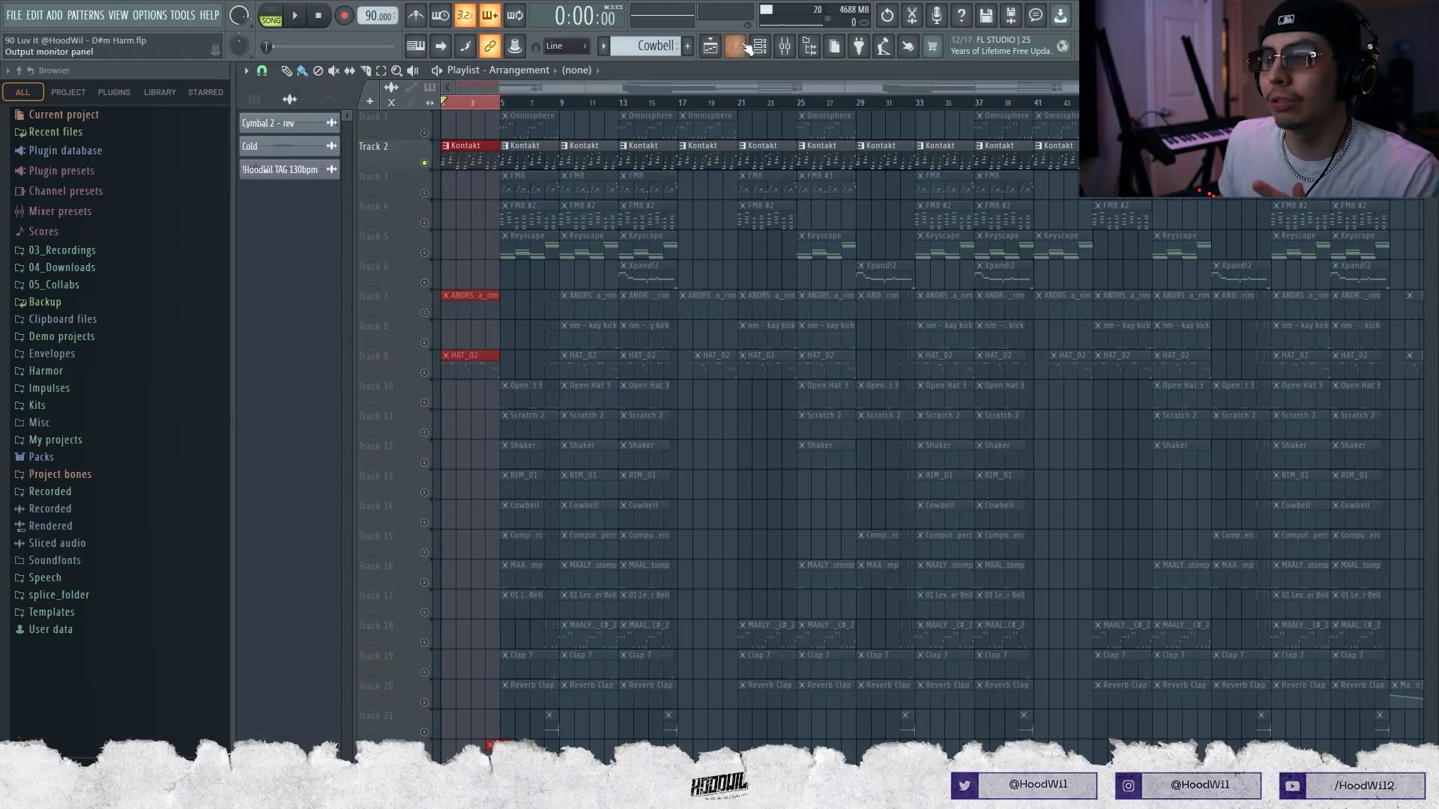
- Open the channel rack and examine the Kontakt channel's Evolution Songwriter instrument
key("F6")
right_click(485, 191)
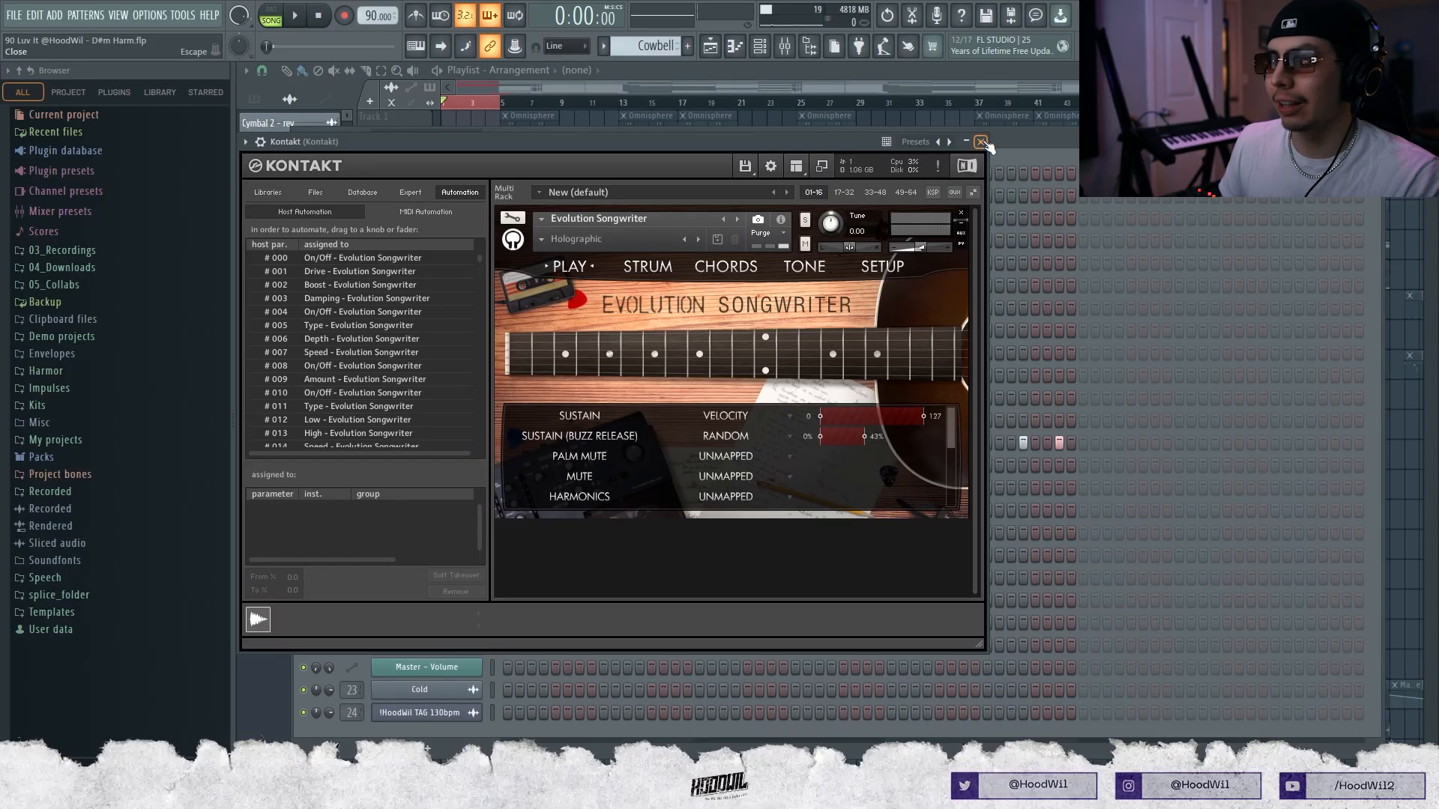
left_click(981, 142)
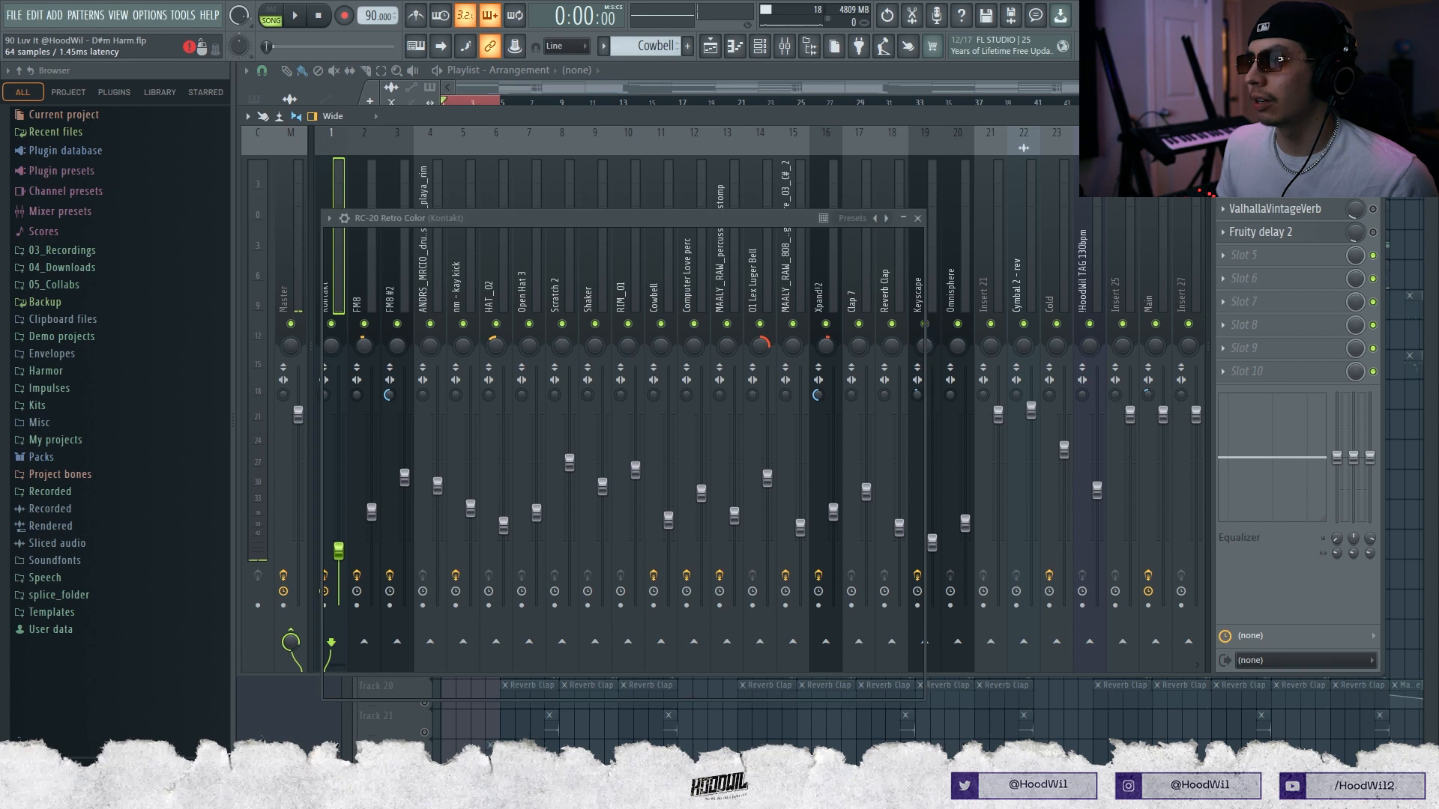
- Examine the effects on the Kontakt mixer track, including Fruity parametric EQ 2 and RC-20 Retro Color
left_click(1274, 186)
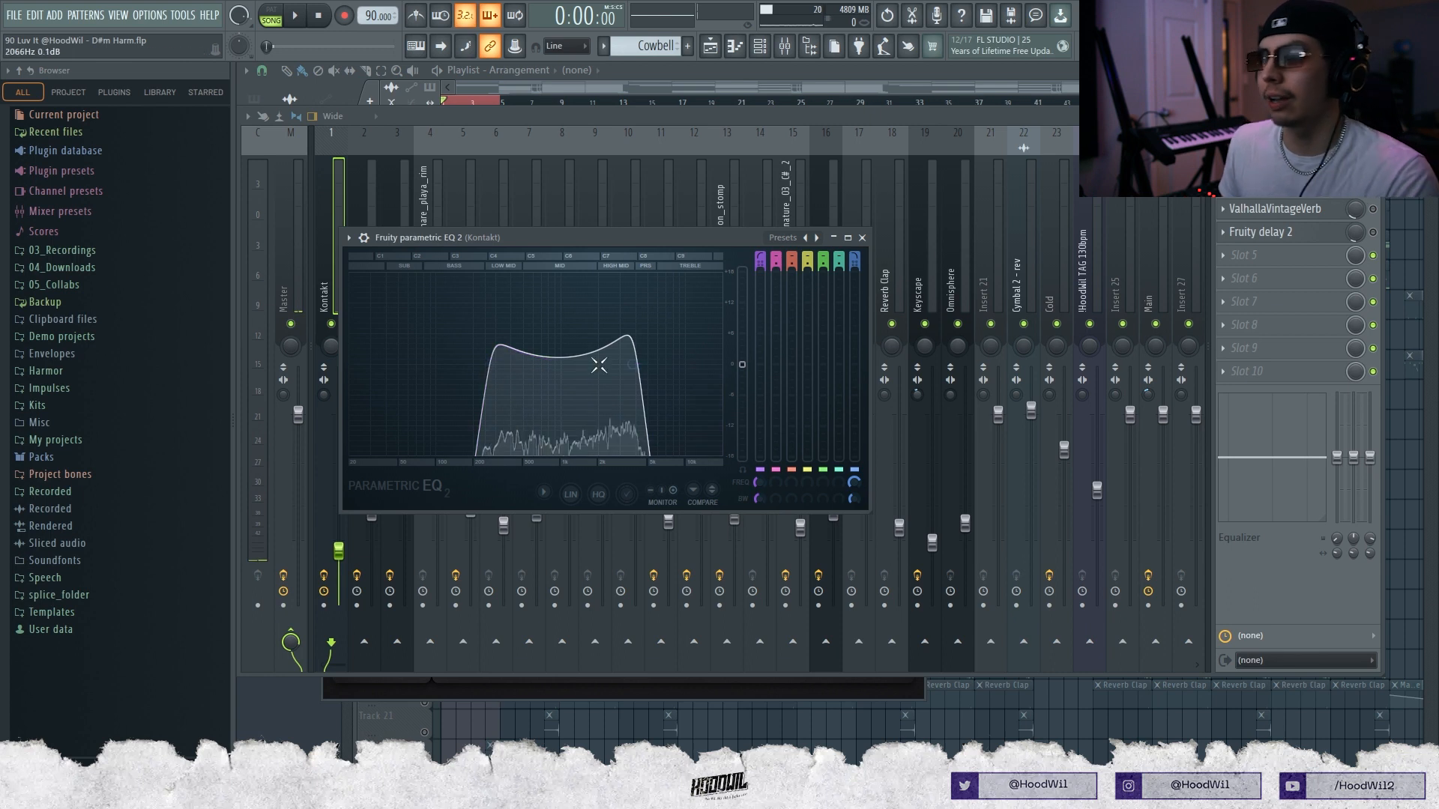
left_click(1317, 213)
left_click(1274, 163)
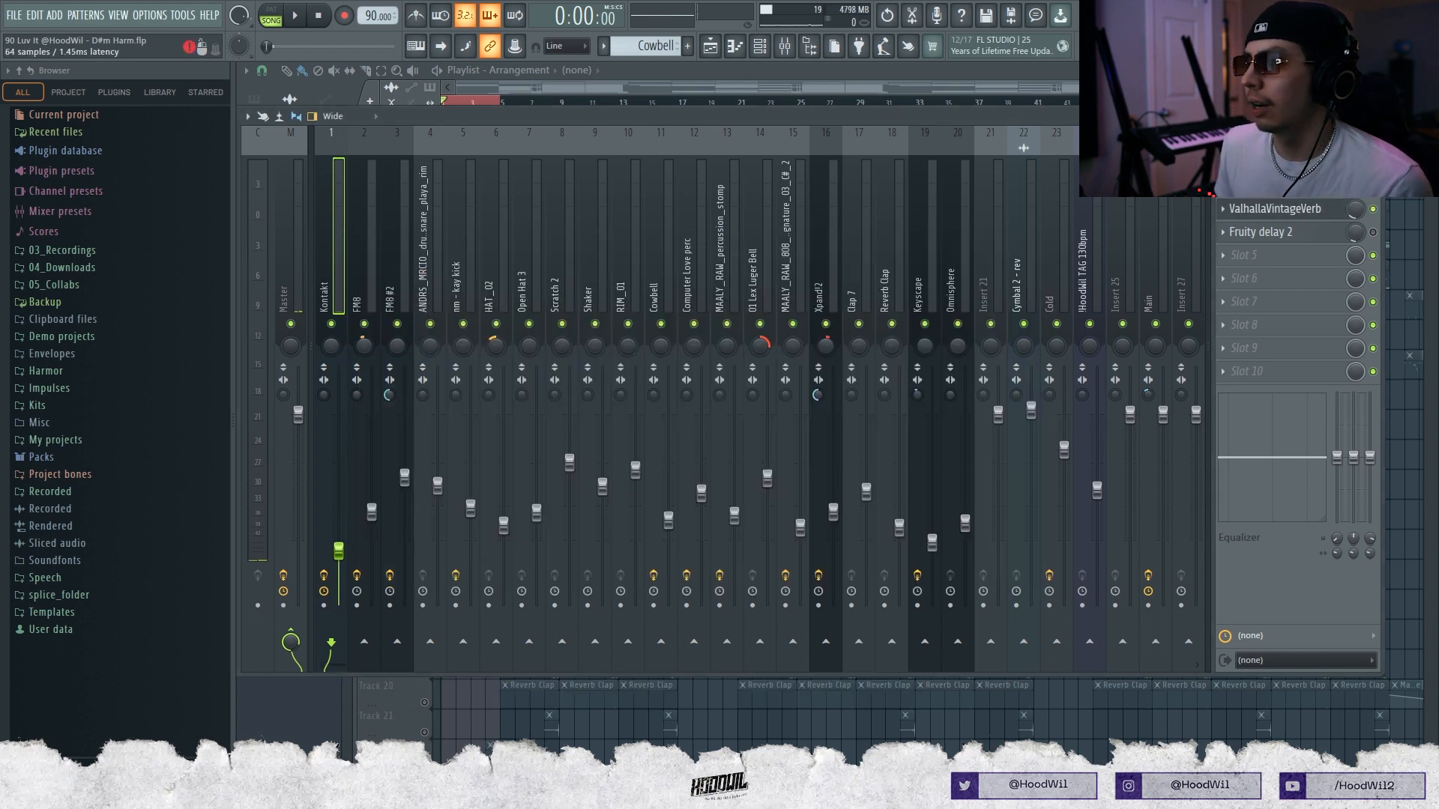
left_click(1275, 163)
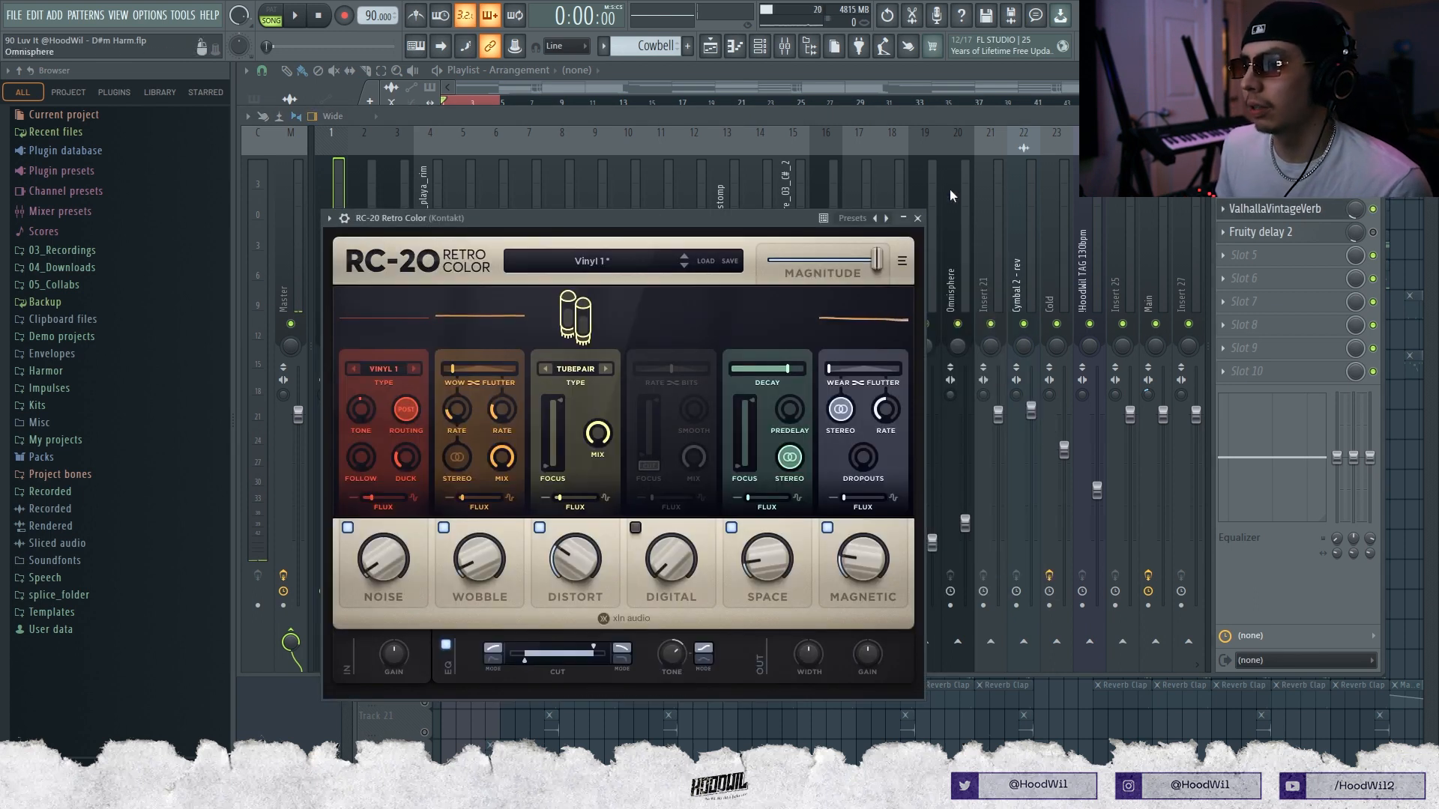
left_click(1332, 236)
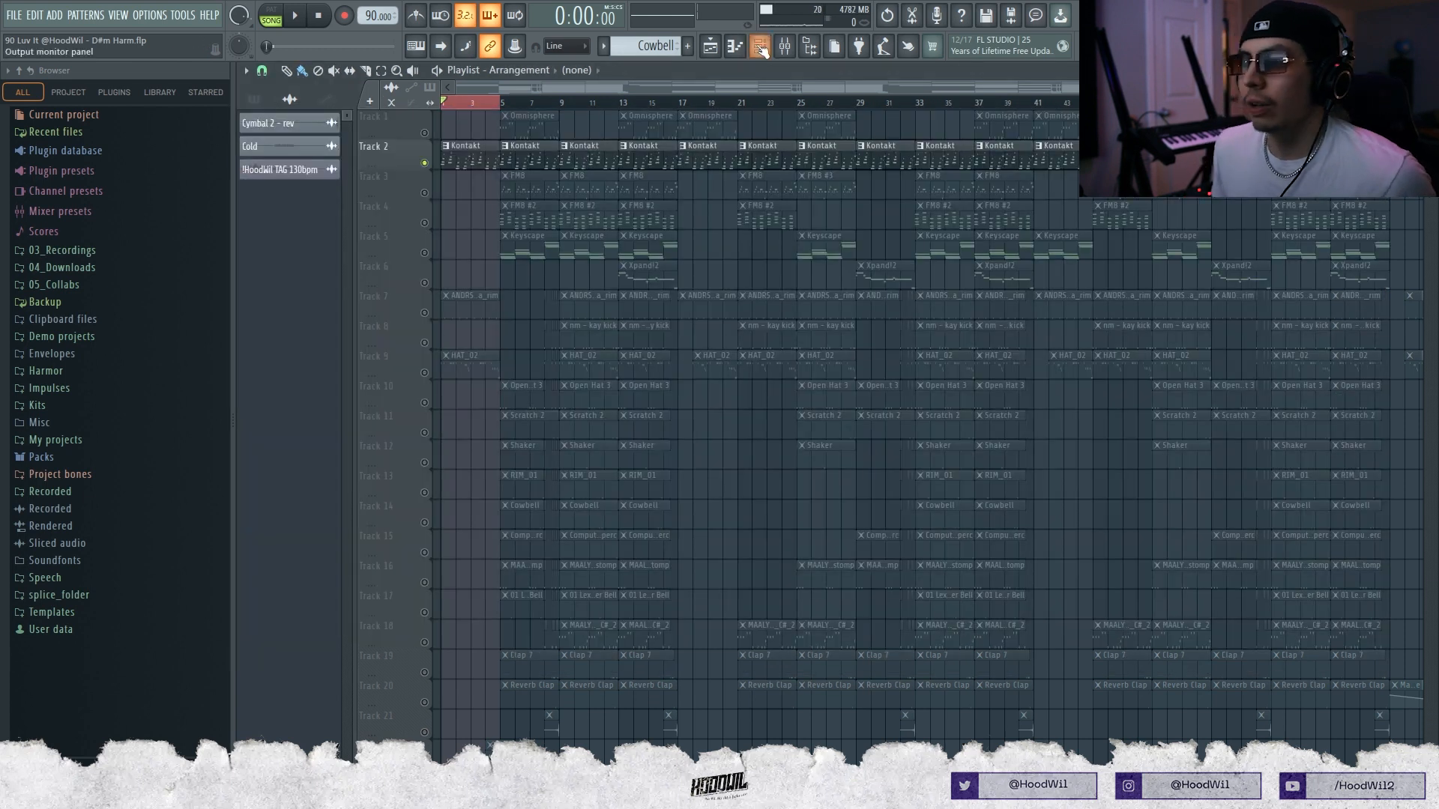
- Play back the Kontakt guitar pattern while viewing its mixer track and the Evolution Songwriter instrument
left_click(760, 47)
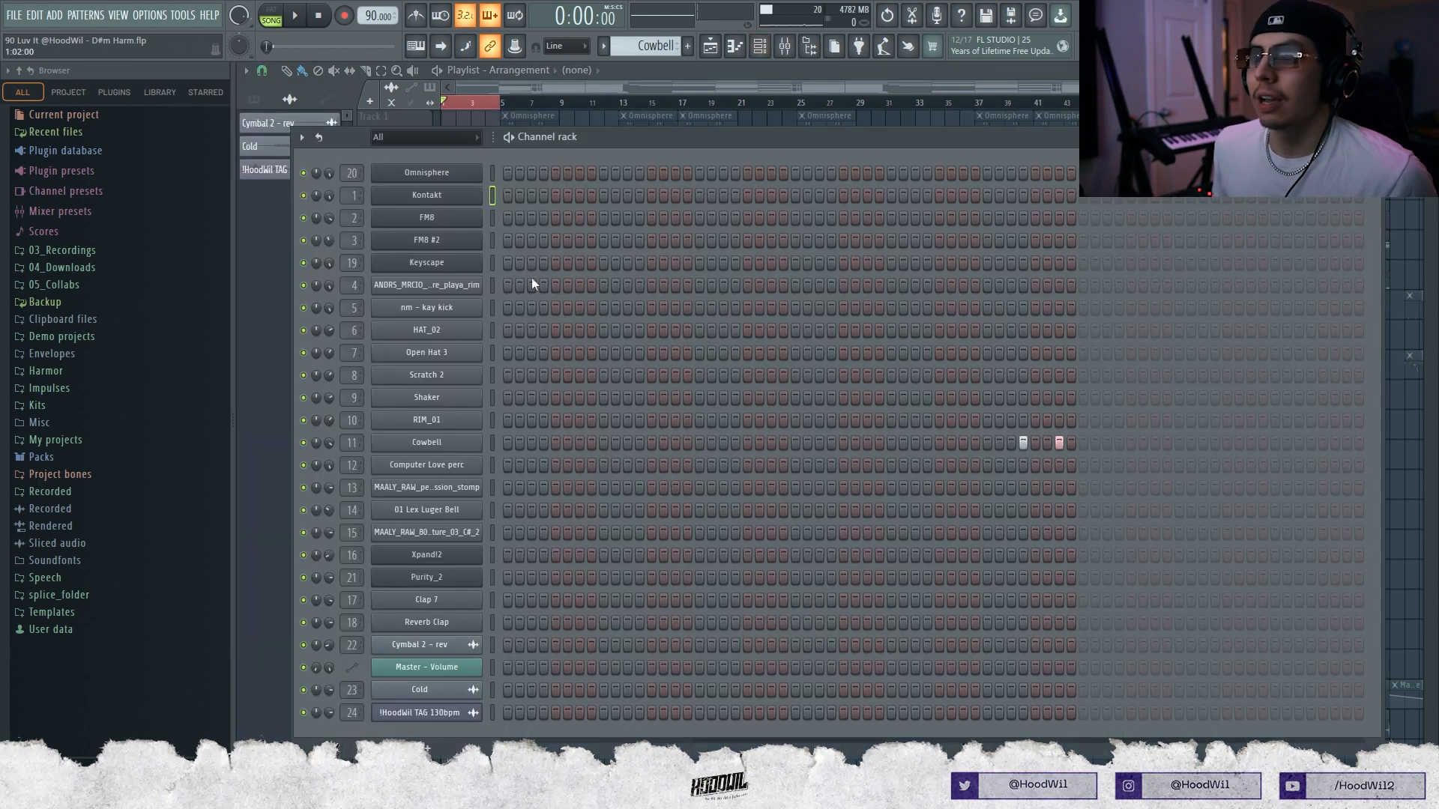
left_click(785, 48)
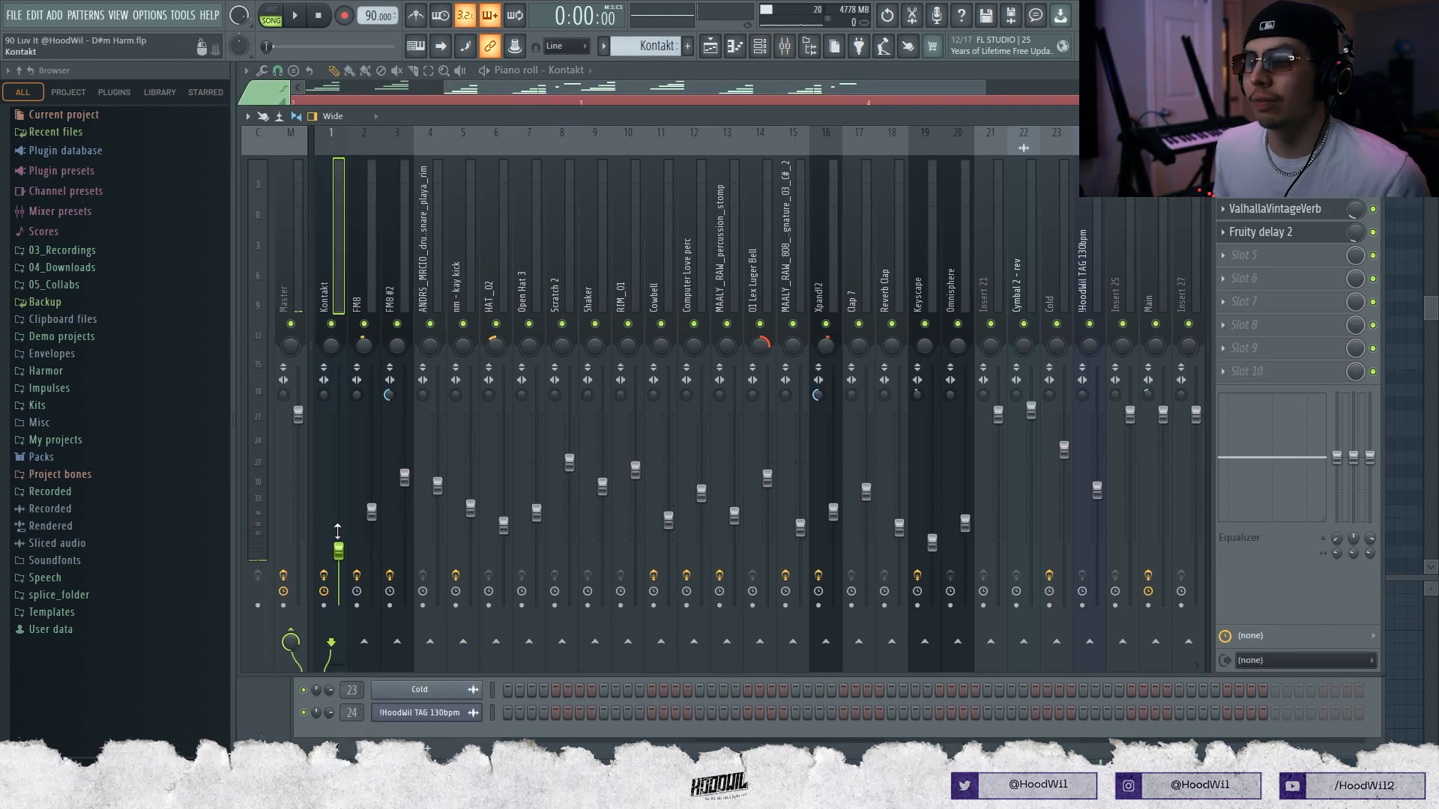
key("space")
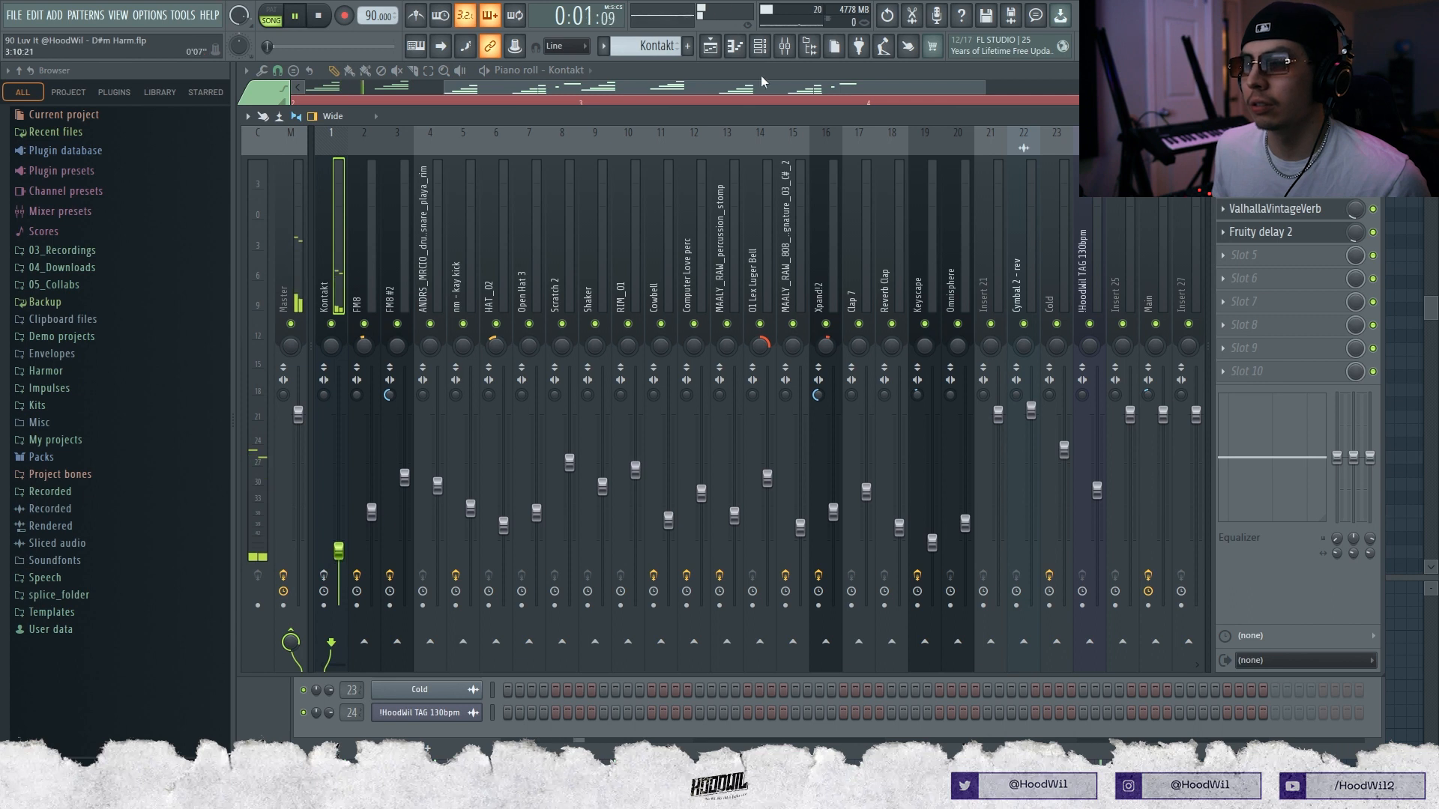
left_click(762, 48)
left_click(465, 196)
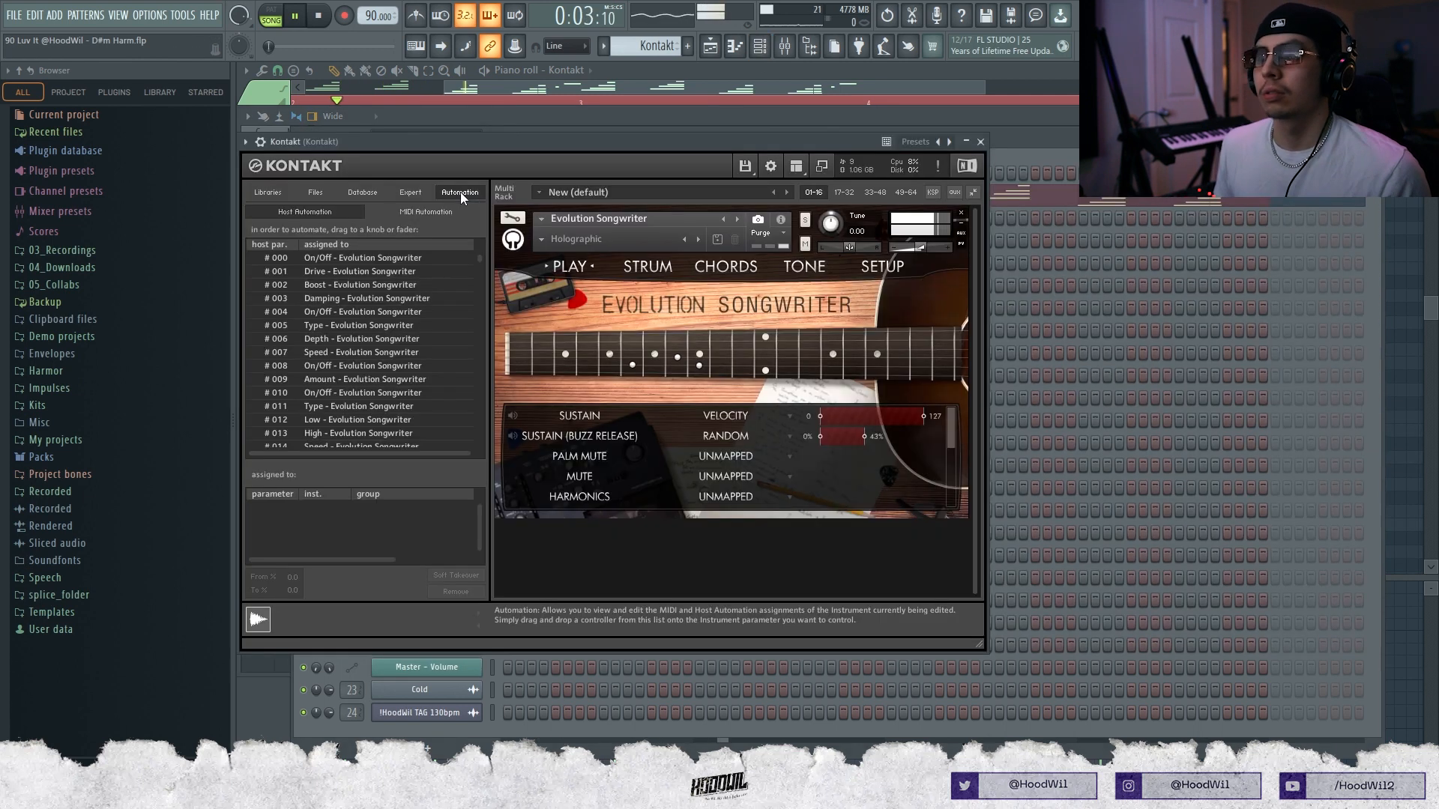
left_click(981, 141)
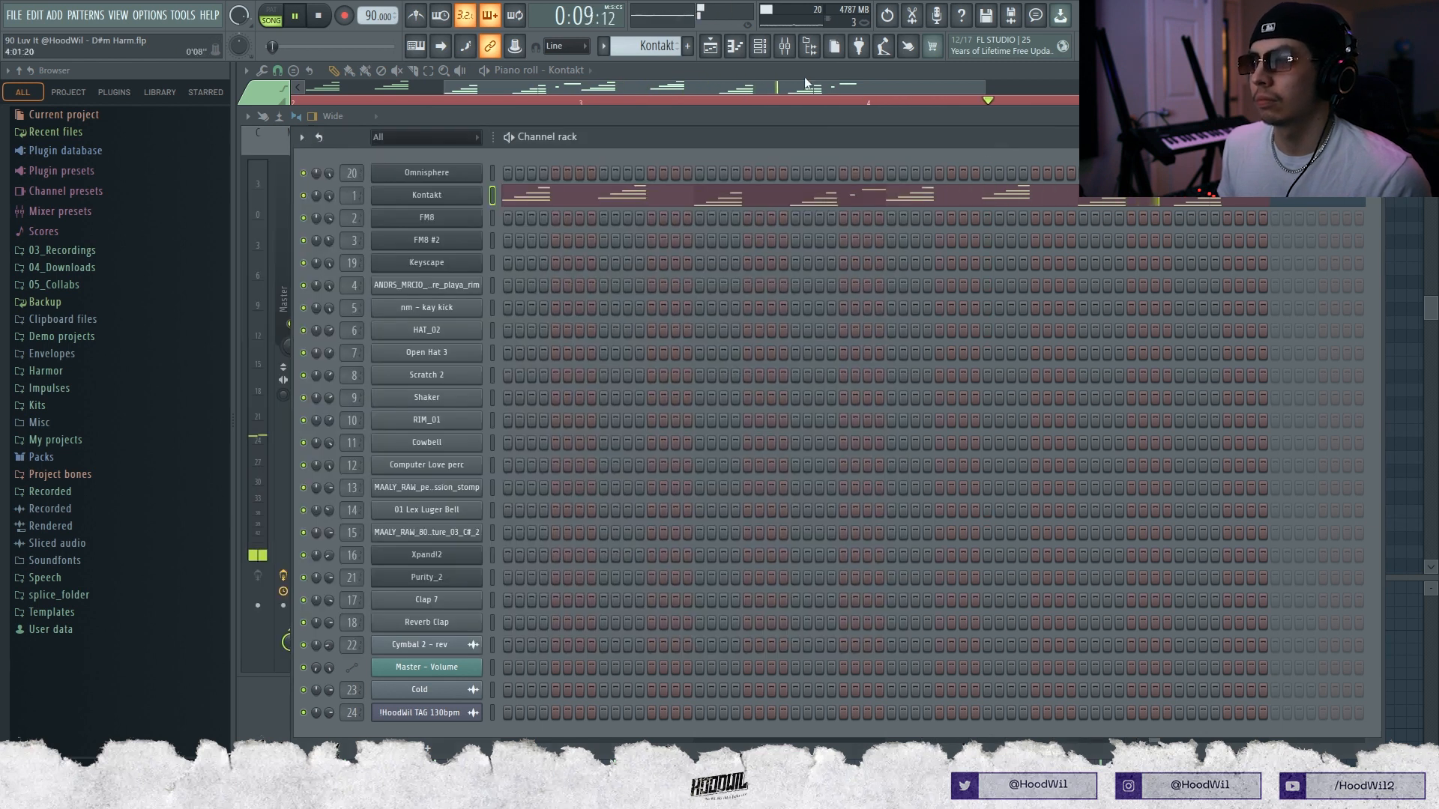
left_click(321, 18)
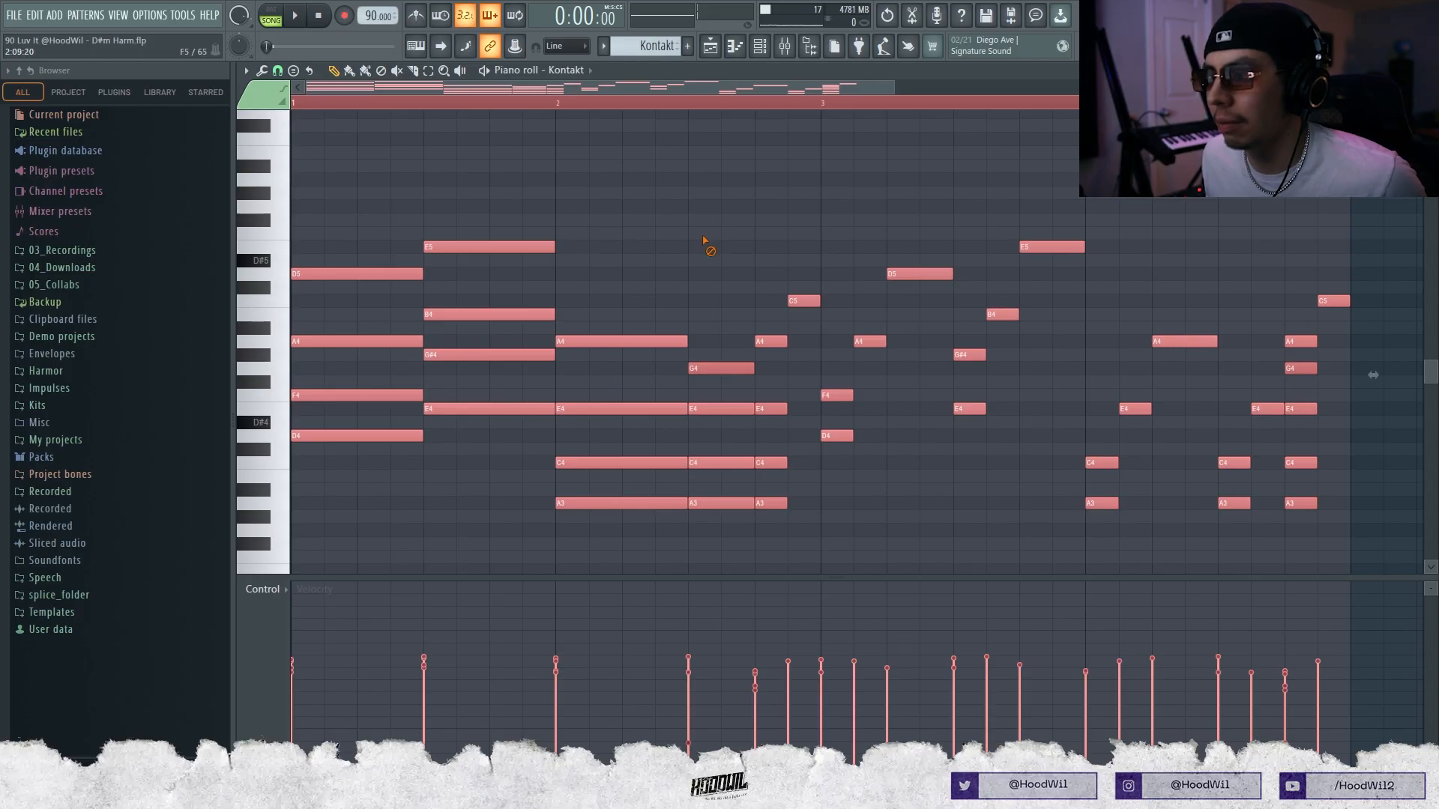
- Deselect the Kontakt notes in the piano roll and play back the block chord progression
left_click(705, 246)
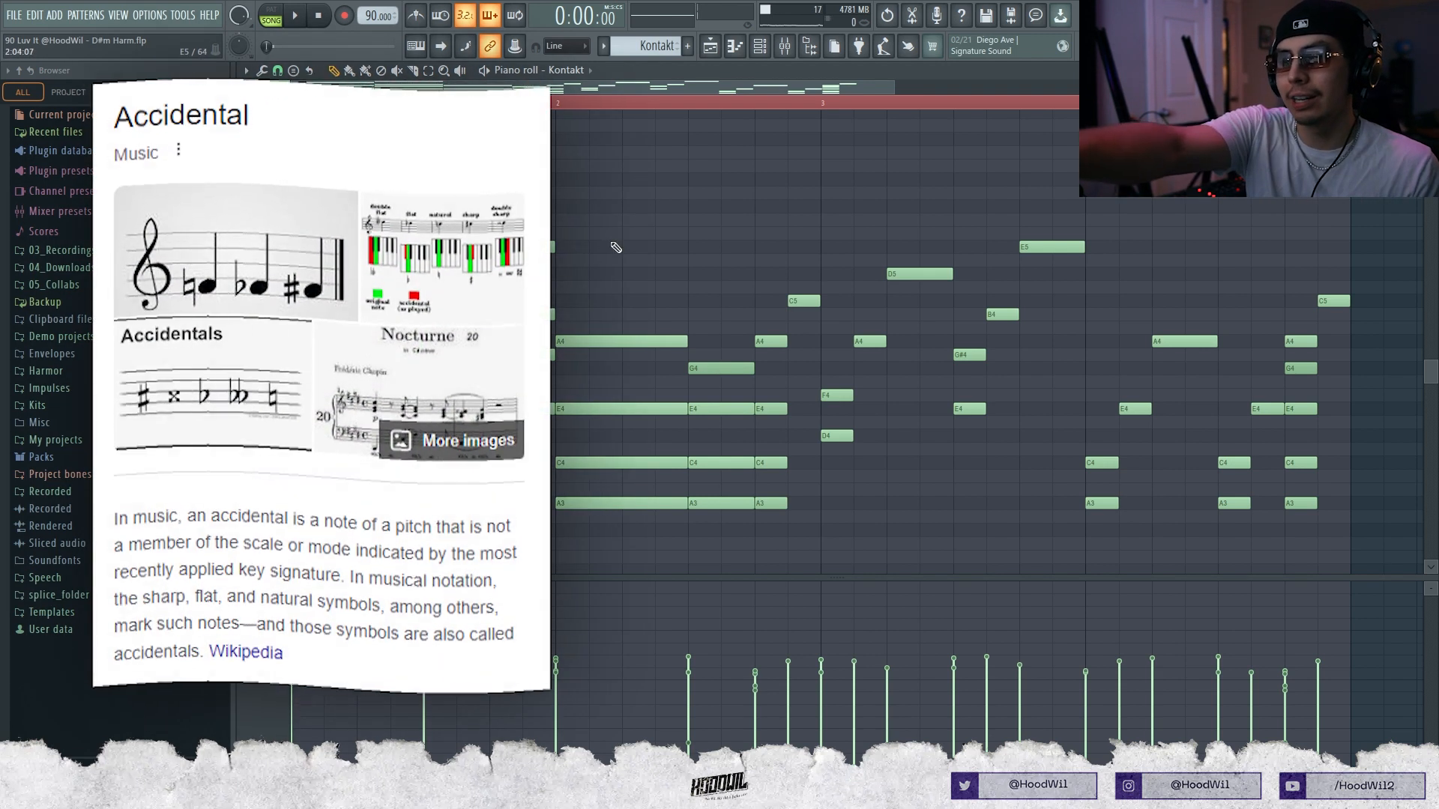
left_click(246, 70)
left_click(543, 319)
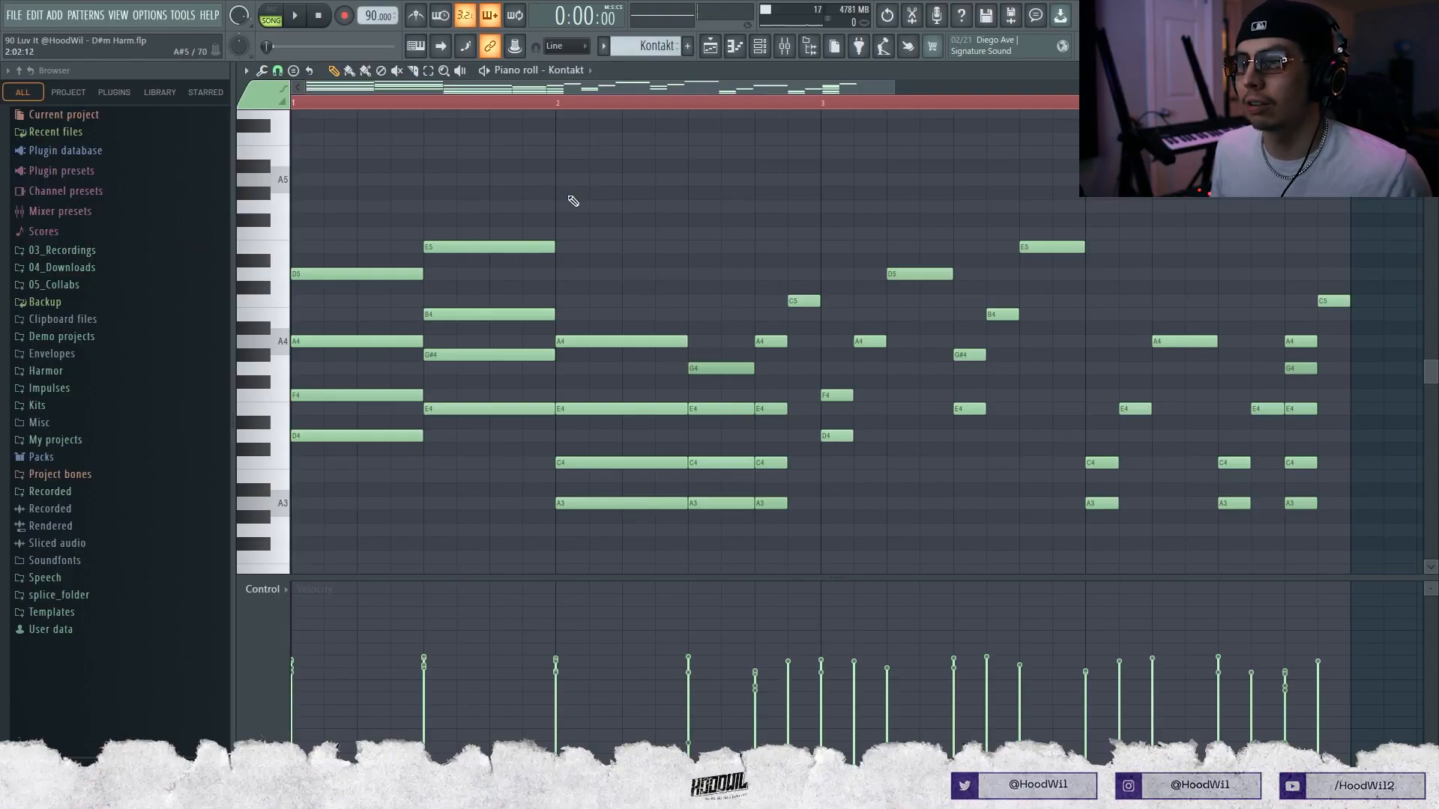
key("space")
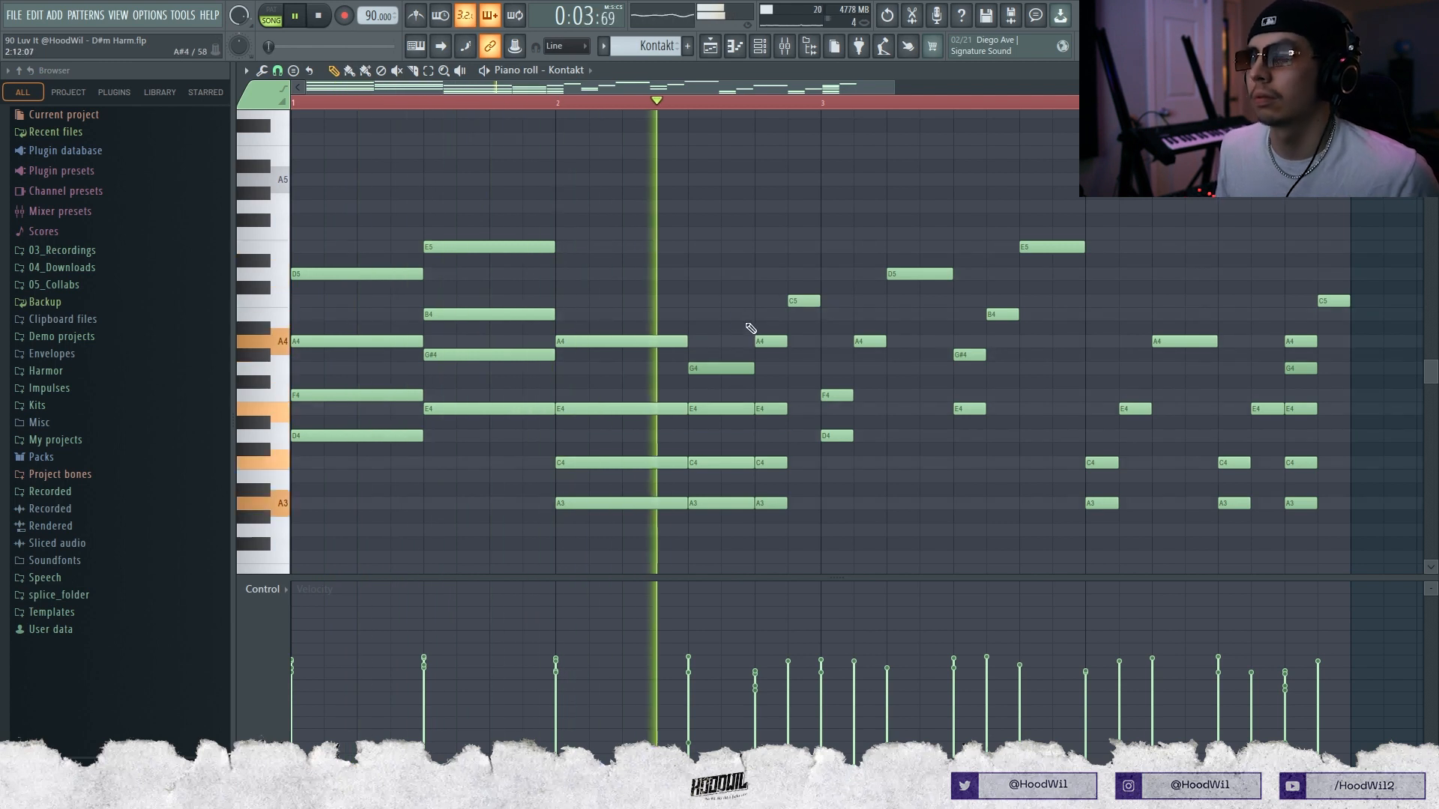
key("space")
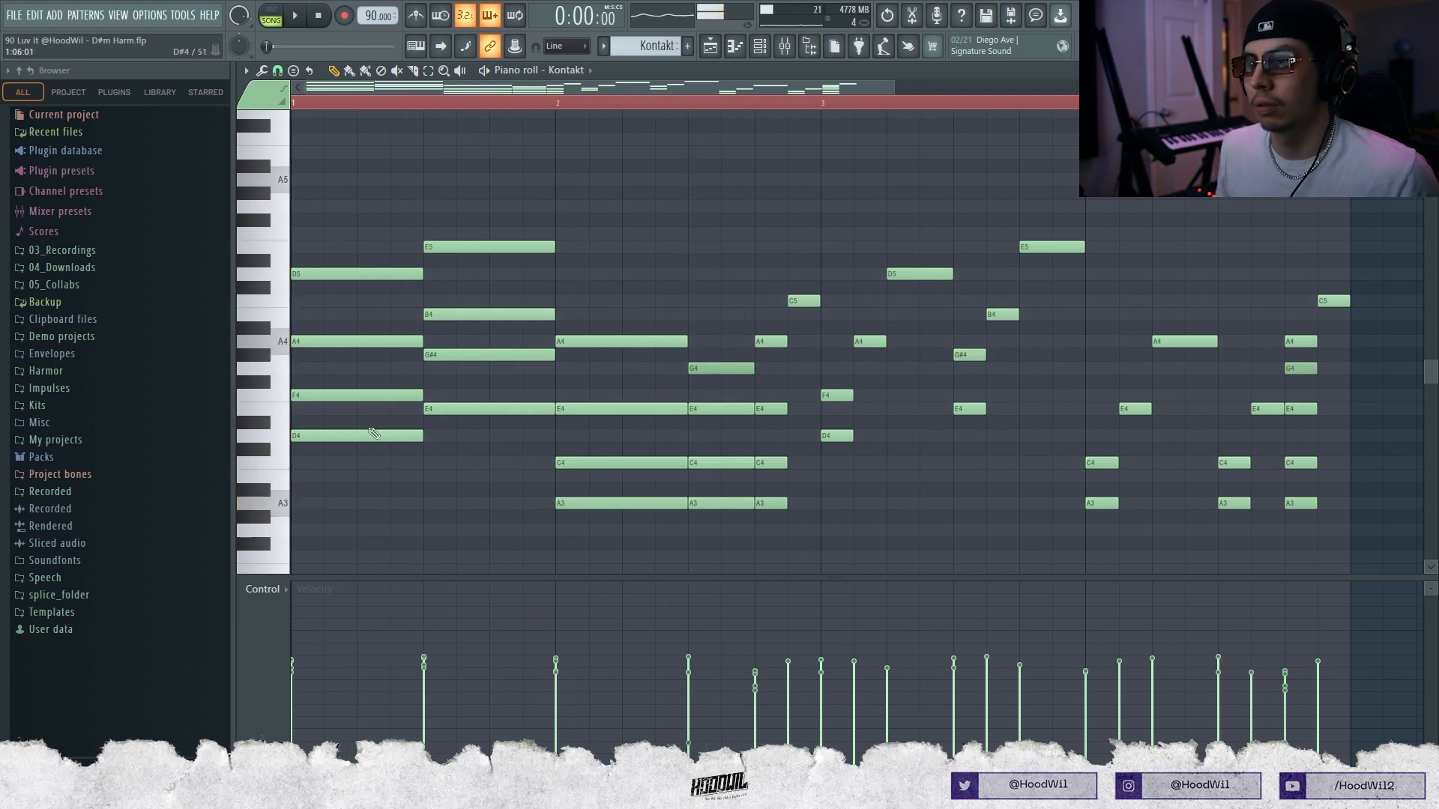
- Transpose all the Kontakt chord notes up six semitones and play them back
key("ctrl+a")
left_click_drag(314, 430, 315, 349)
key("space")
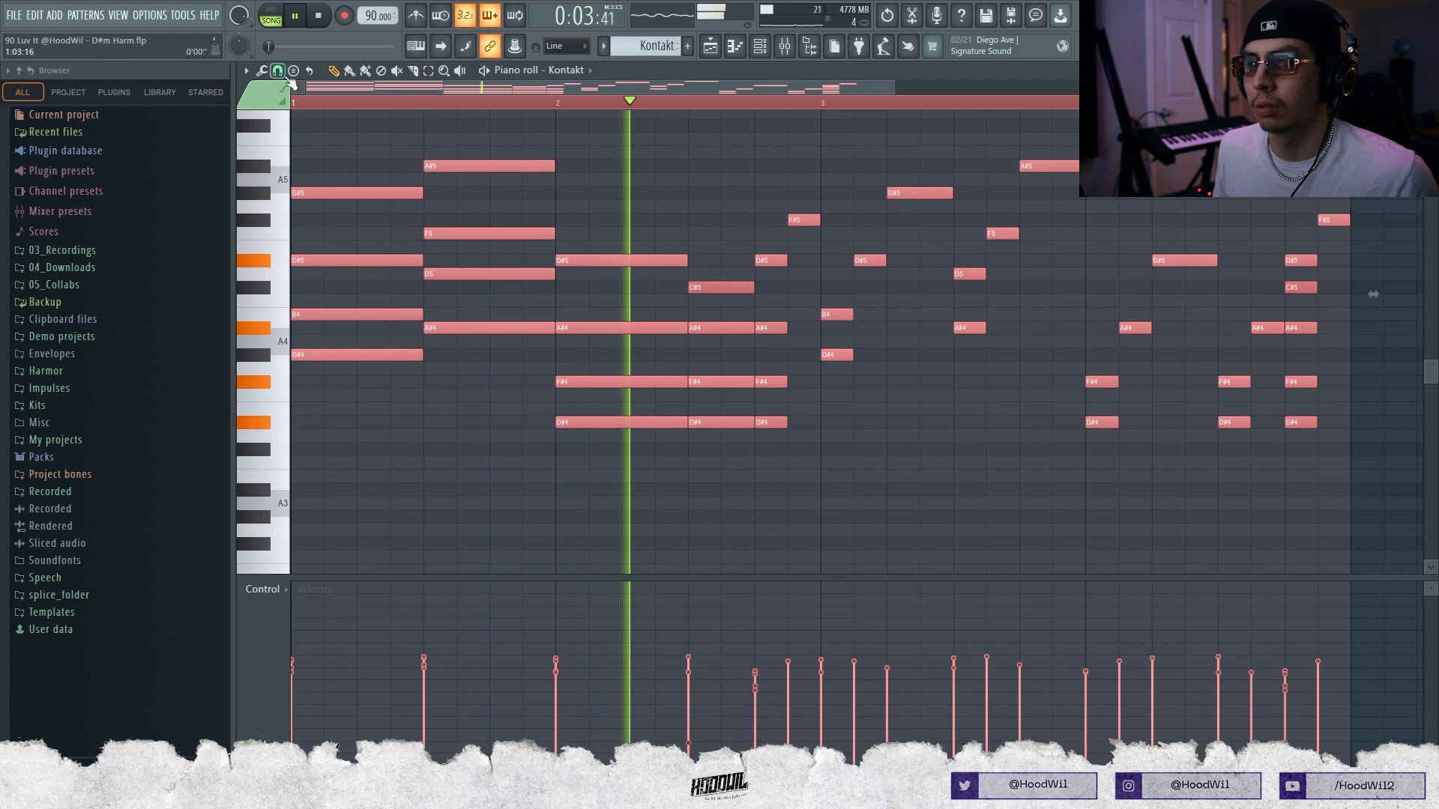
- Choose a finer piano roll snap and stagger the first chord's B4, D#5 and G#5 by one, two and three steps
left_click(278, 70)
left_click(299, 240)
left_click(347, 168, "ctrl")
key("space")
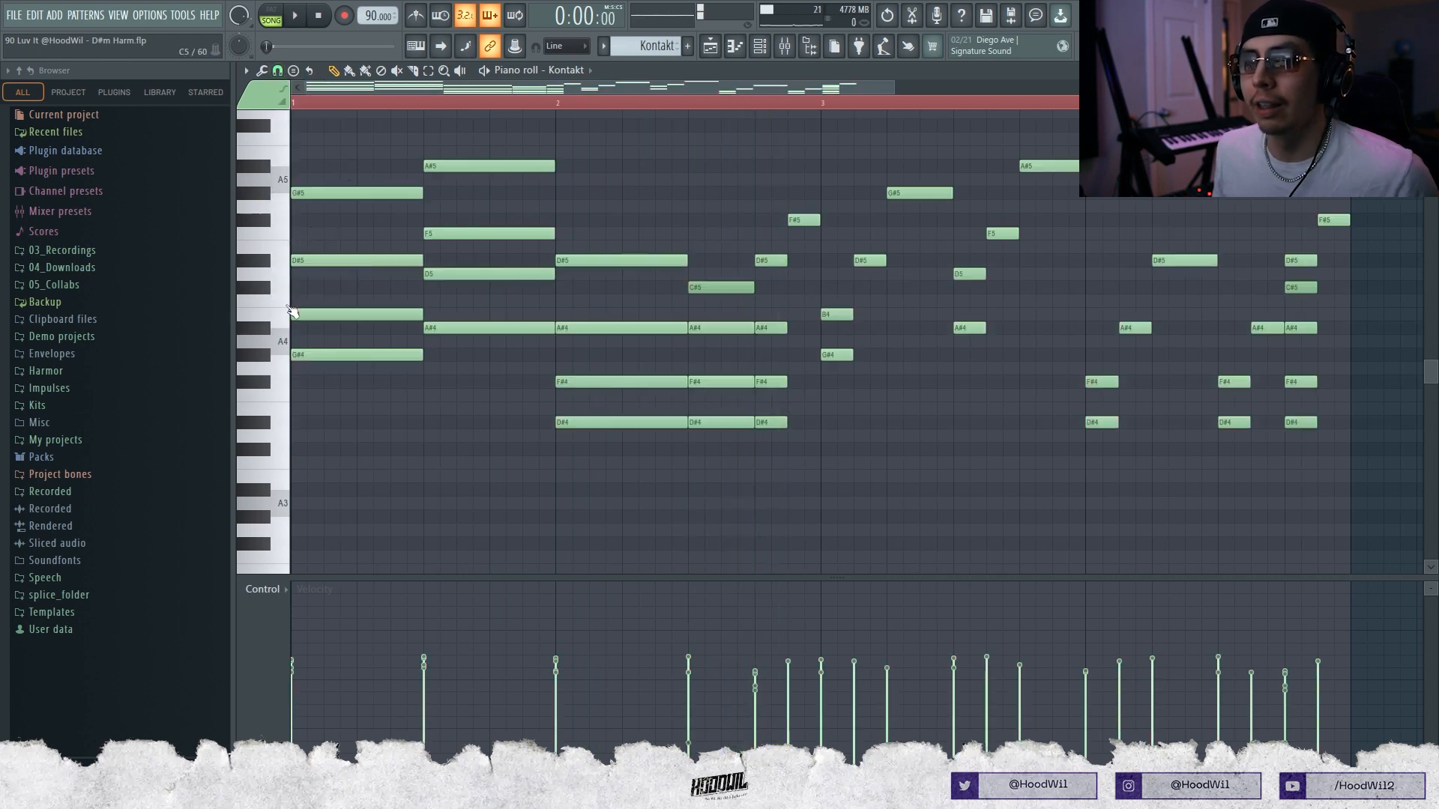
left_click_drag(305, 316, 321, 317)
left_click_drag(316, 262, 349, 262)
left_click_drag(329, 193, 380, 193)
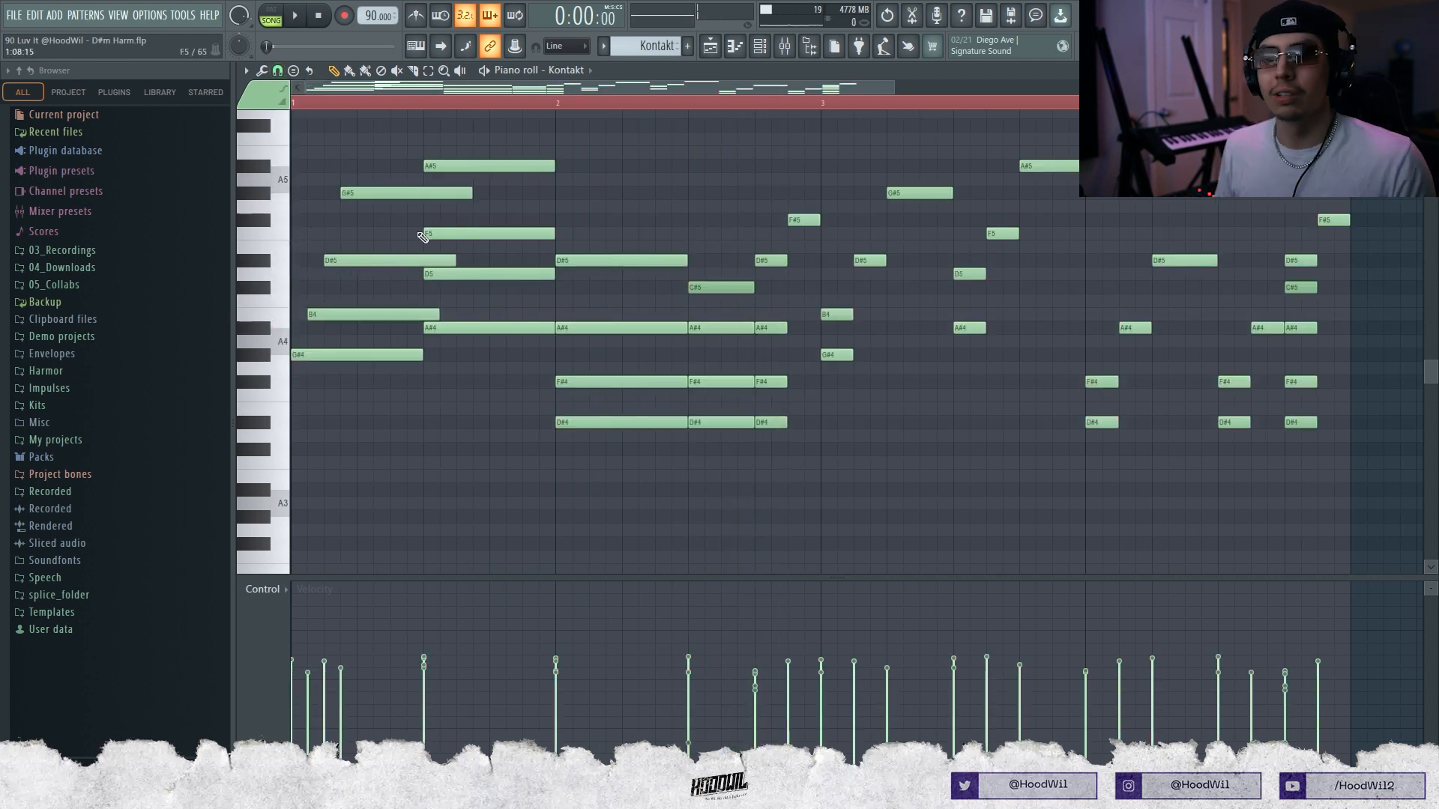
- Replace all the Kontakt notes with the fully staggered version of the chord progression
key("ctrl+a")
key("Delete")
key("ctrl+z")
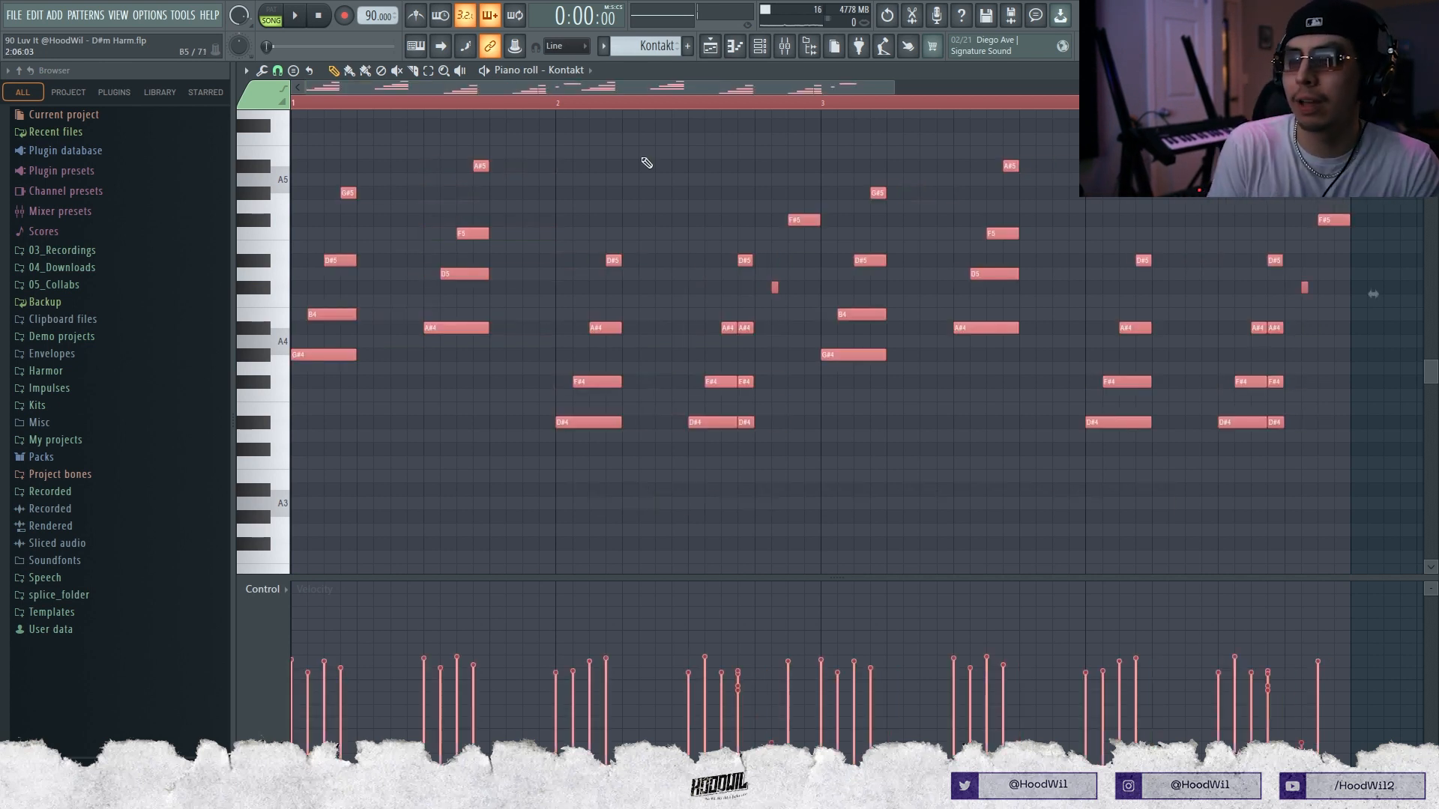
- Play back the staggered guitar pattern in the piano roll and clear the note selection
key("space")
left_click(687, 183, "ctrl")
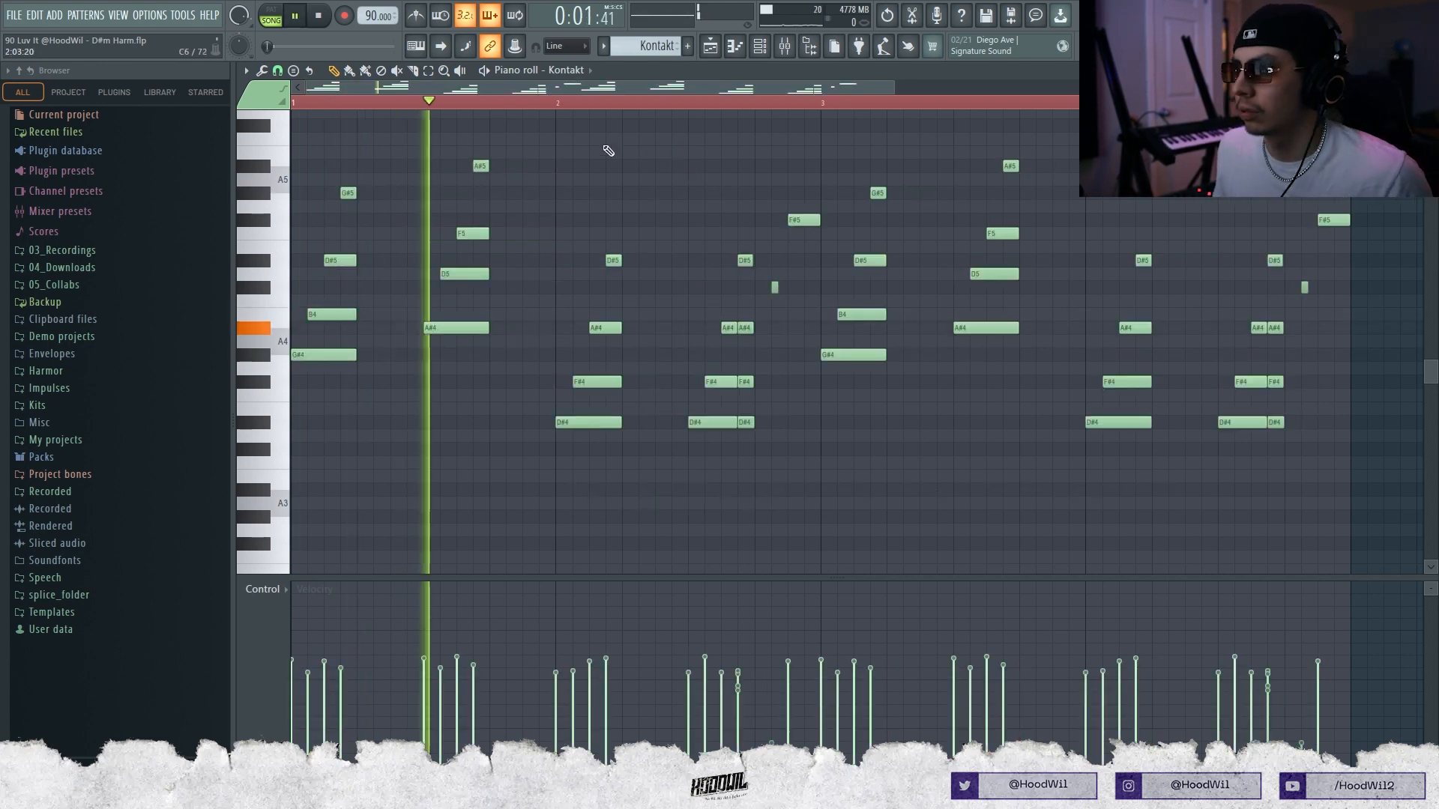
key("space")
left_click(708, 104, "ctrl")
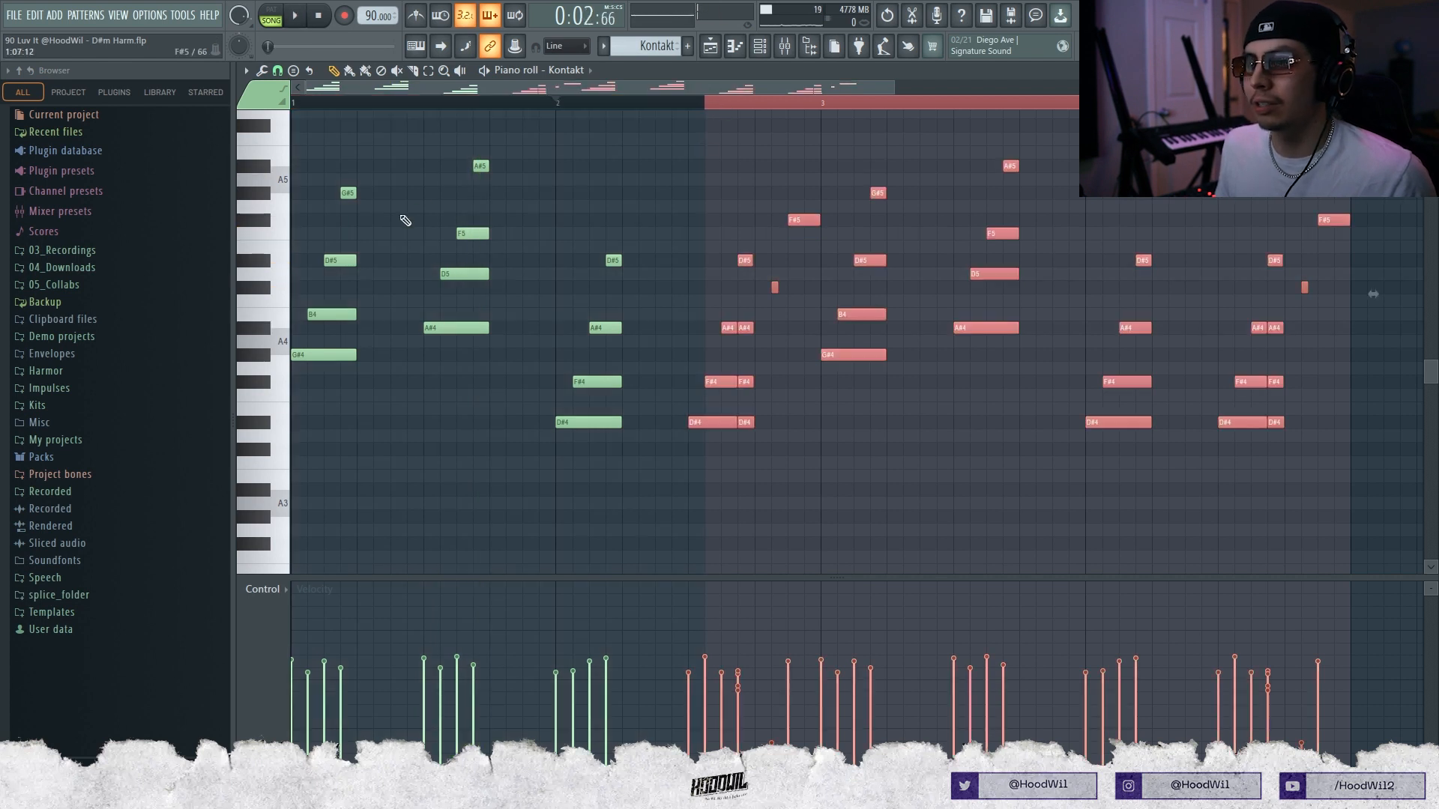
left_click(407, 187, "ctrl")
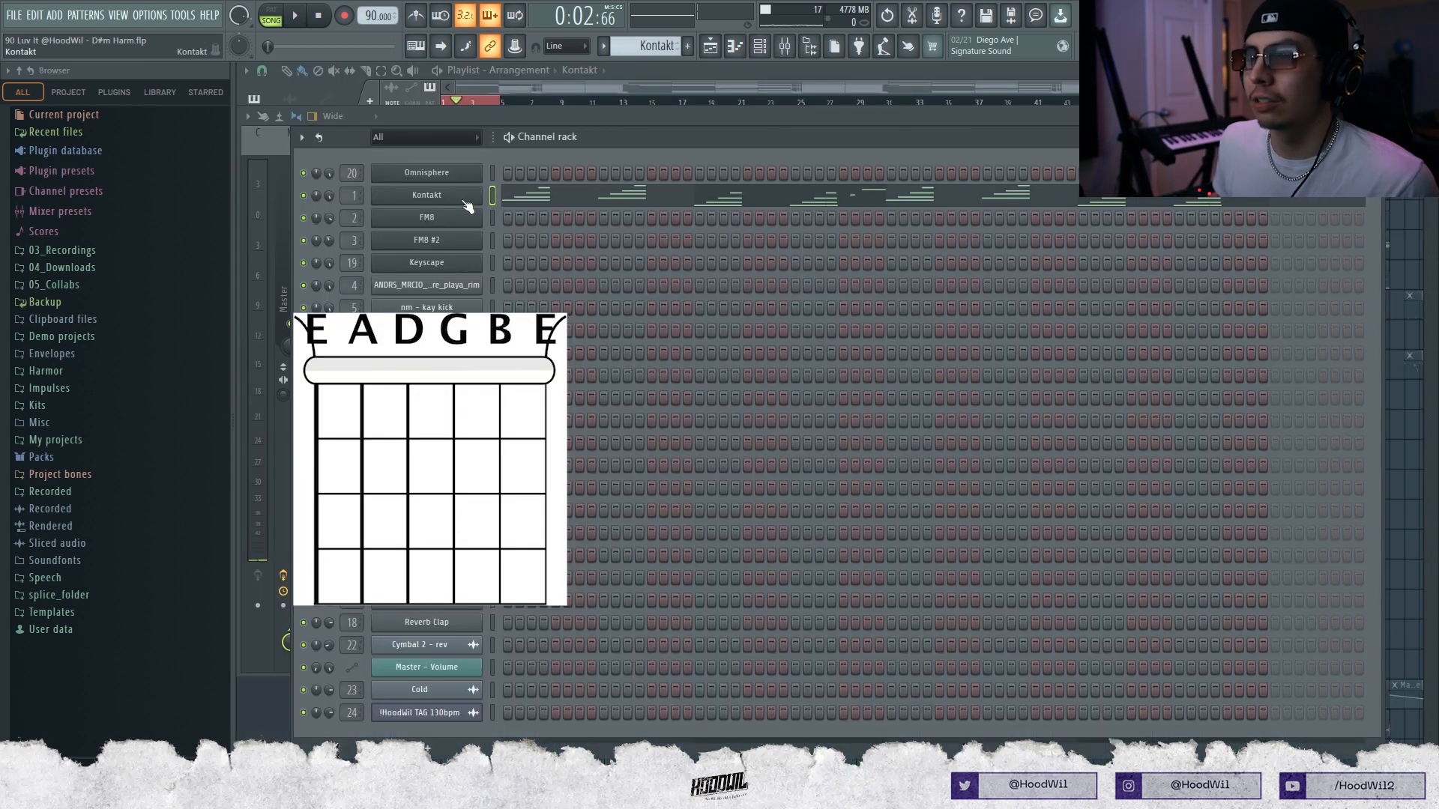
- Try raising the first chord's B4 note by one octave to B5
left_click(464, 199)
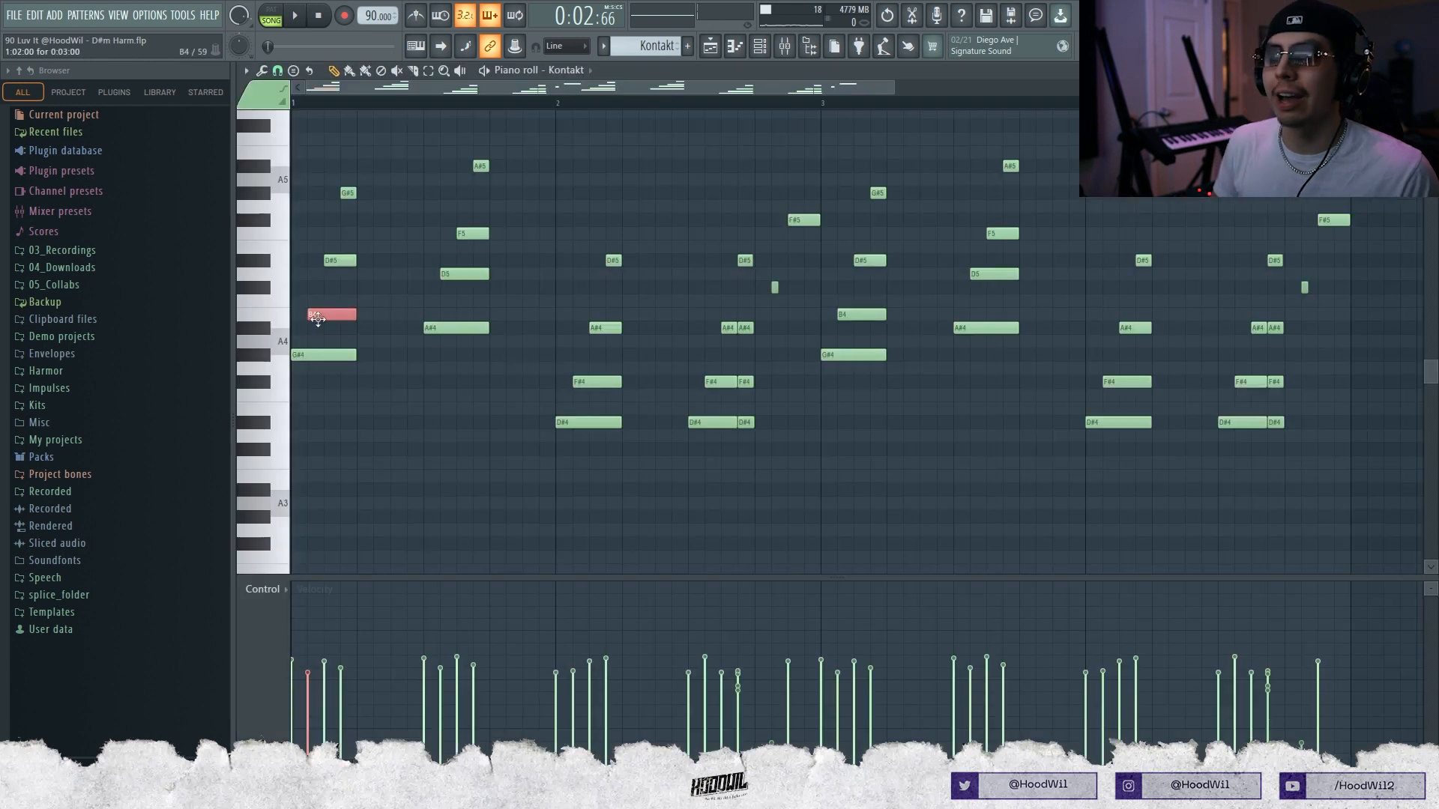
key("ctrl+Up")
key("space")
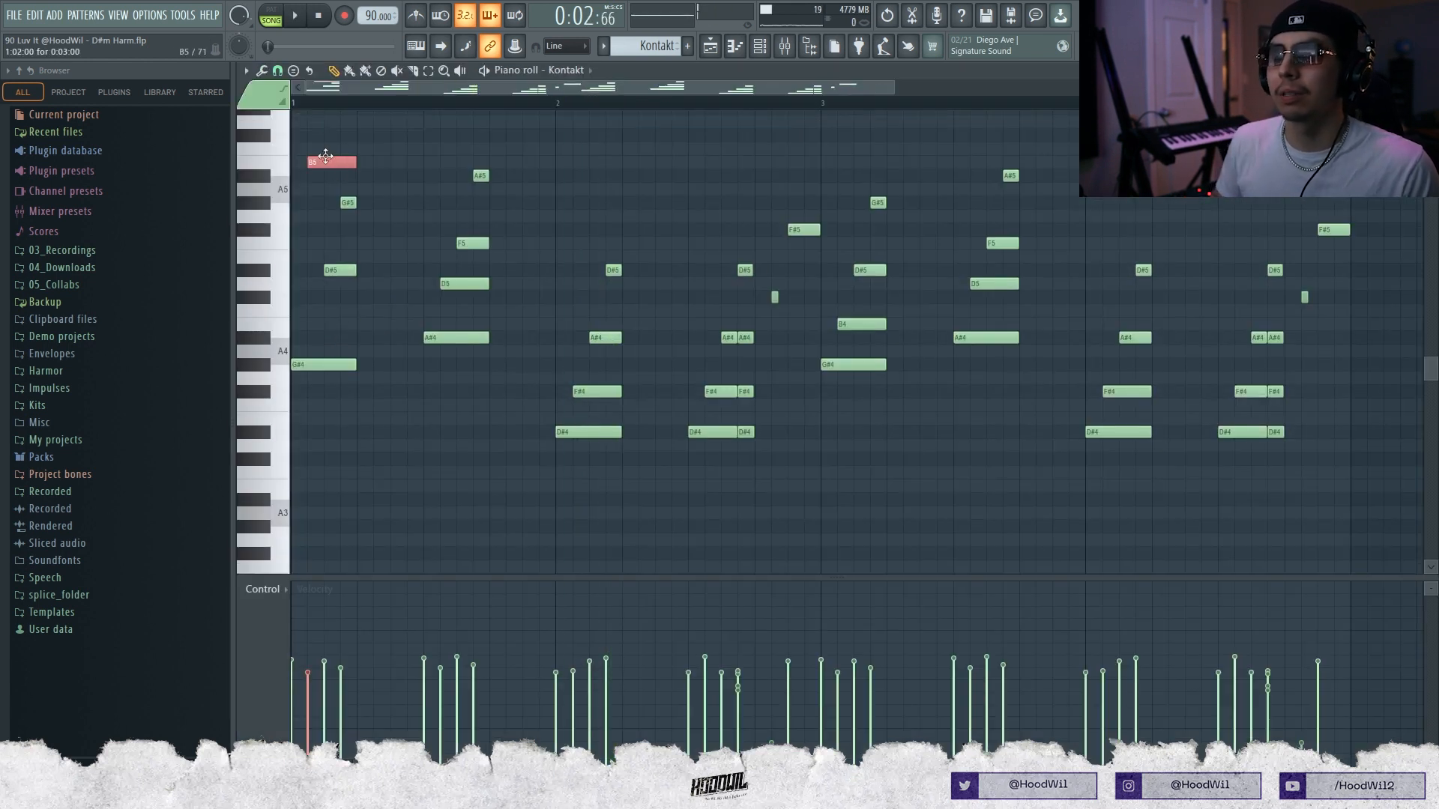
key("ctrl+Down")
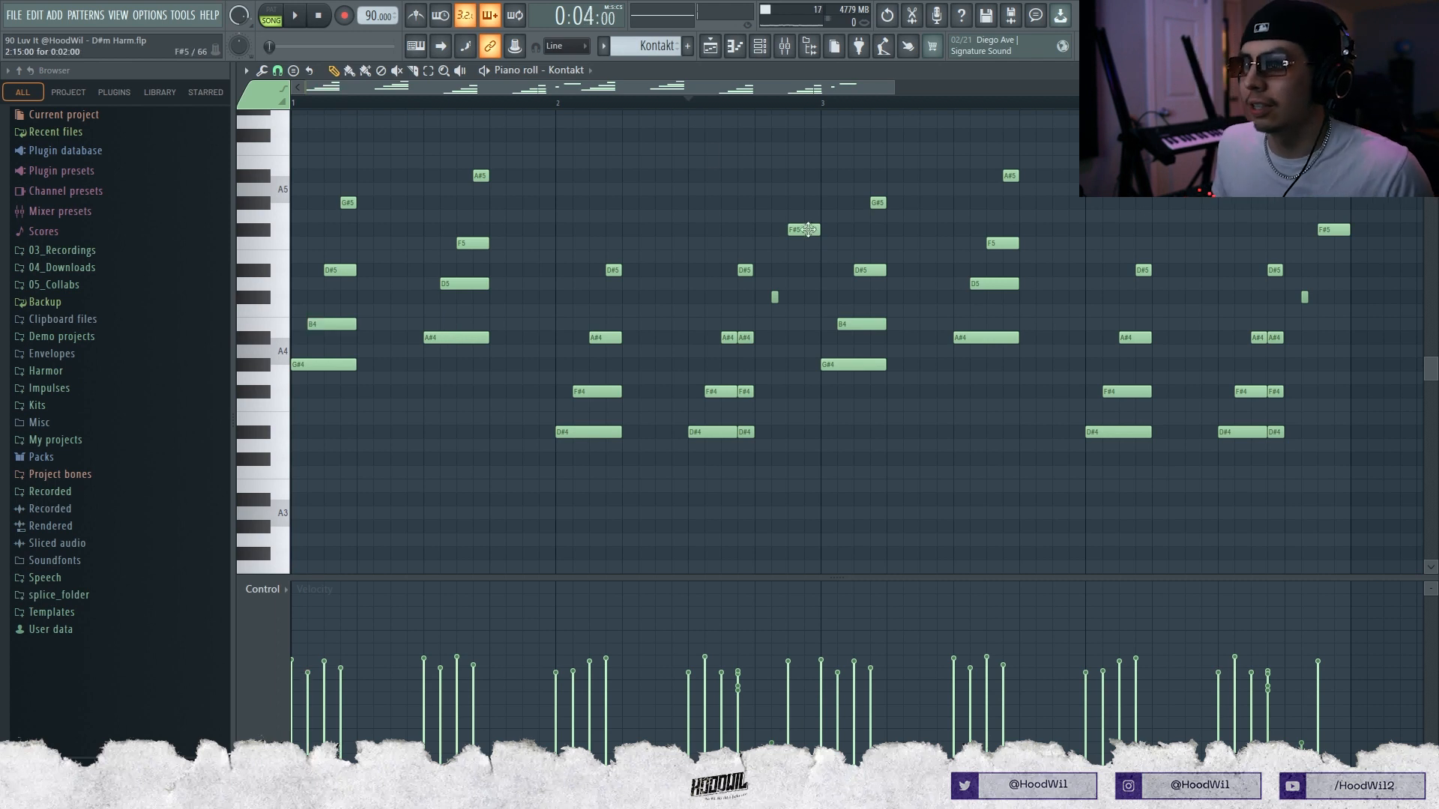
- Raise the velocity of the four stacked short notes late in bar 2 to maximum and audition them
left_click_drag(749, 458, 752, 247)
scroll(750, 250, "up", 4)
key("space")
key("space")
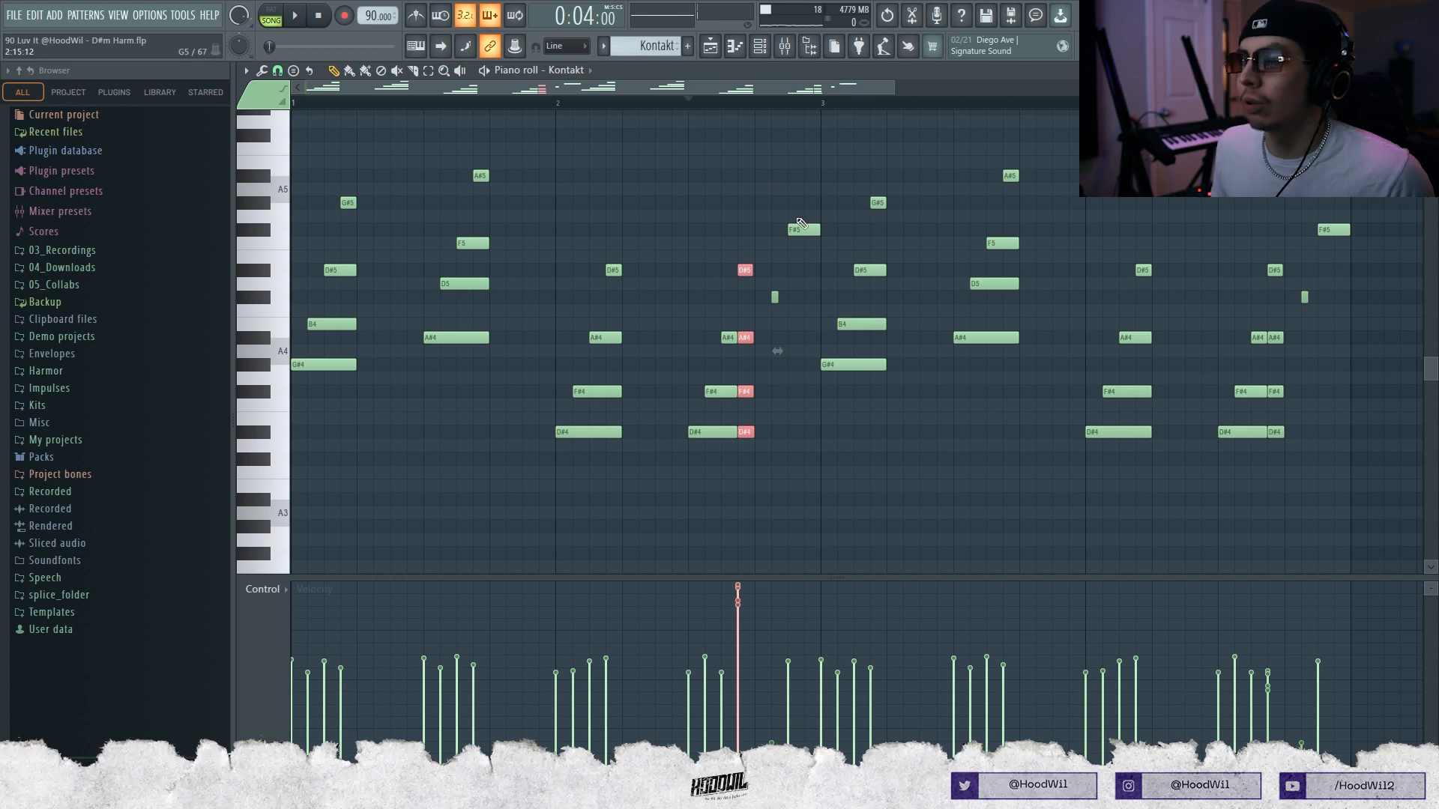
- Add a very short G#5 note just after the start of the F#5 at the end of bar 2 and audition it
left_click(799, 217)
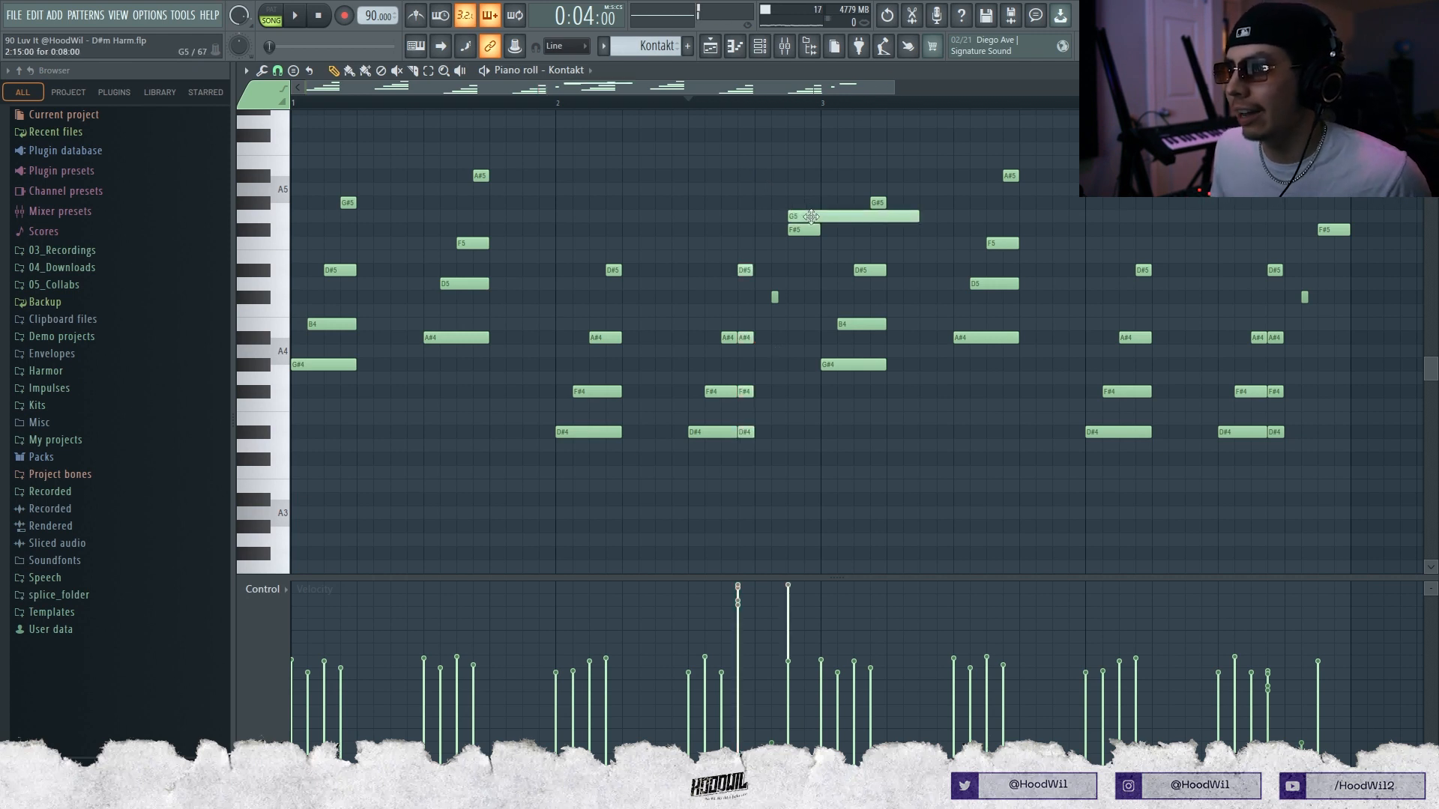
left_click(814, 216)
left_click_drag(829, 219, 830, 196)
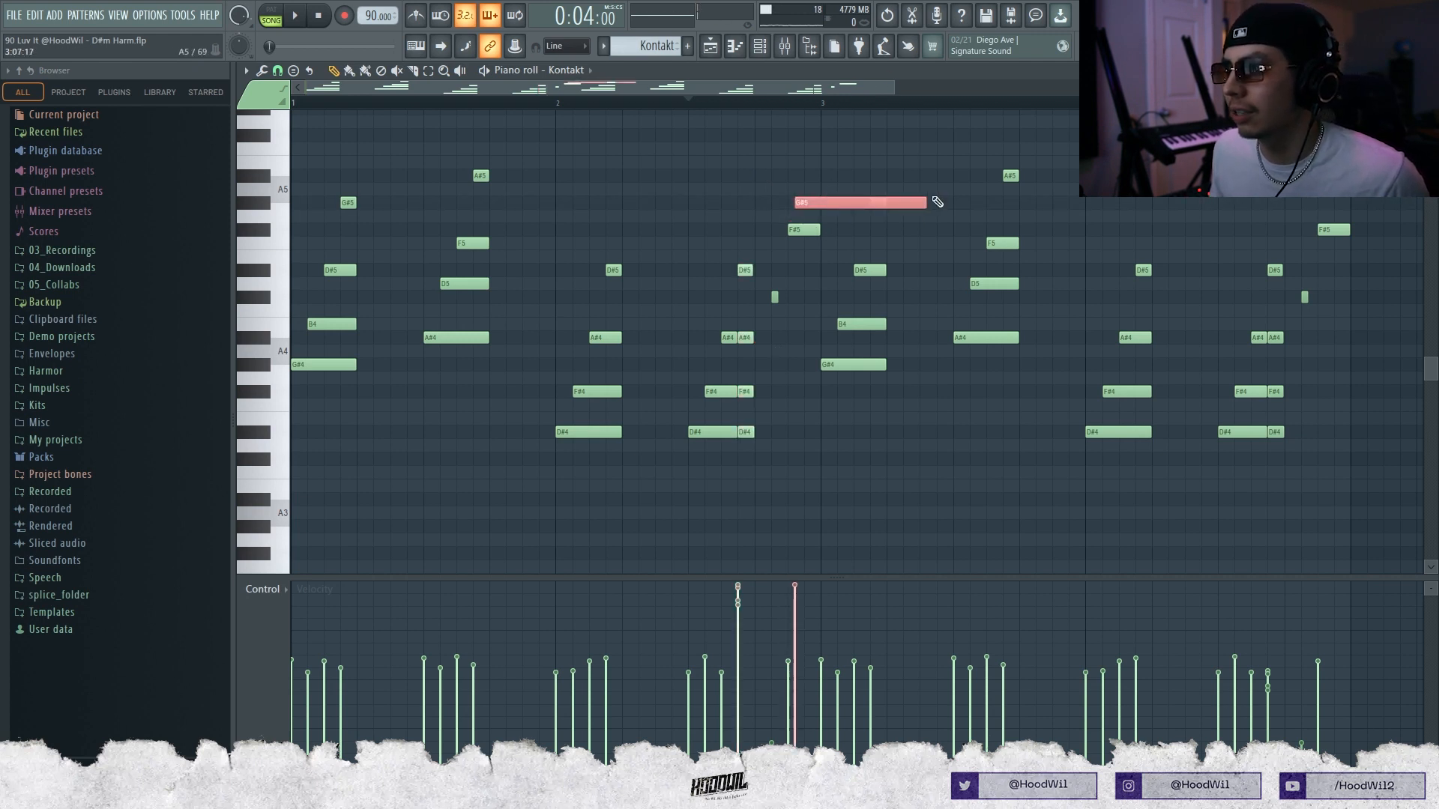
left_click(790, 104)
key("space")
key("space")
key("space")
key("space")
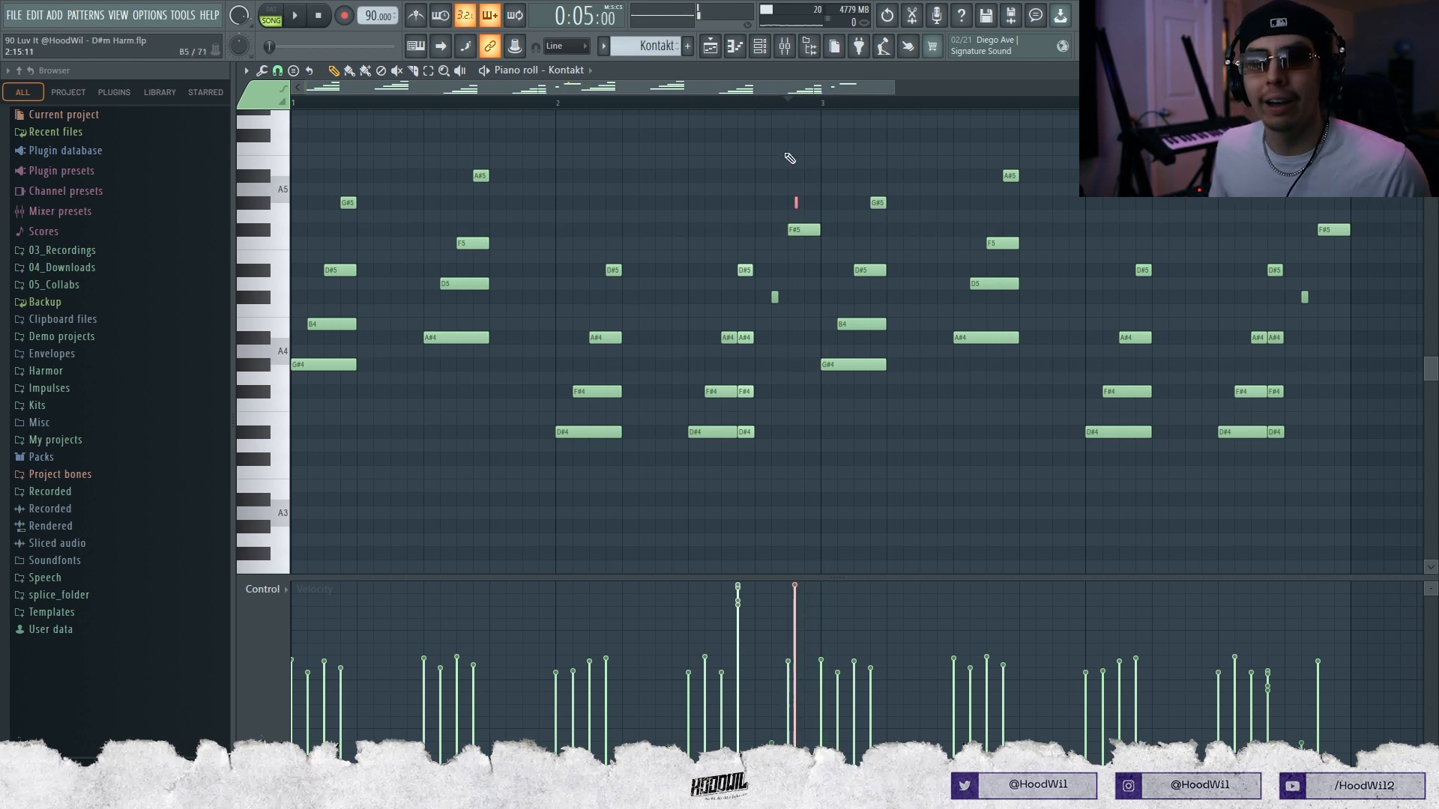
- Restore the original staggered guitar pattern from the start of bar 1 and play it back
key("ctrl+a")
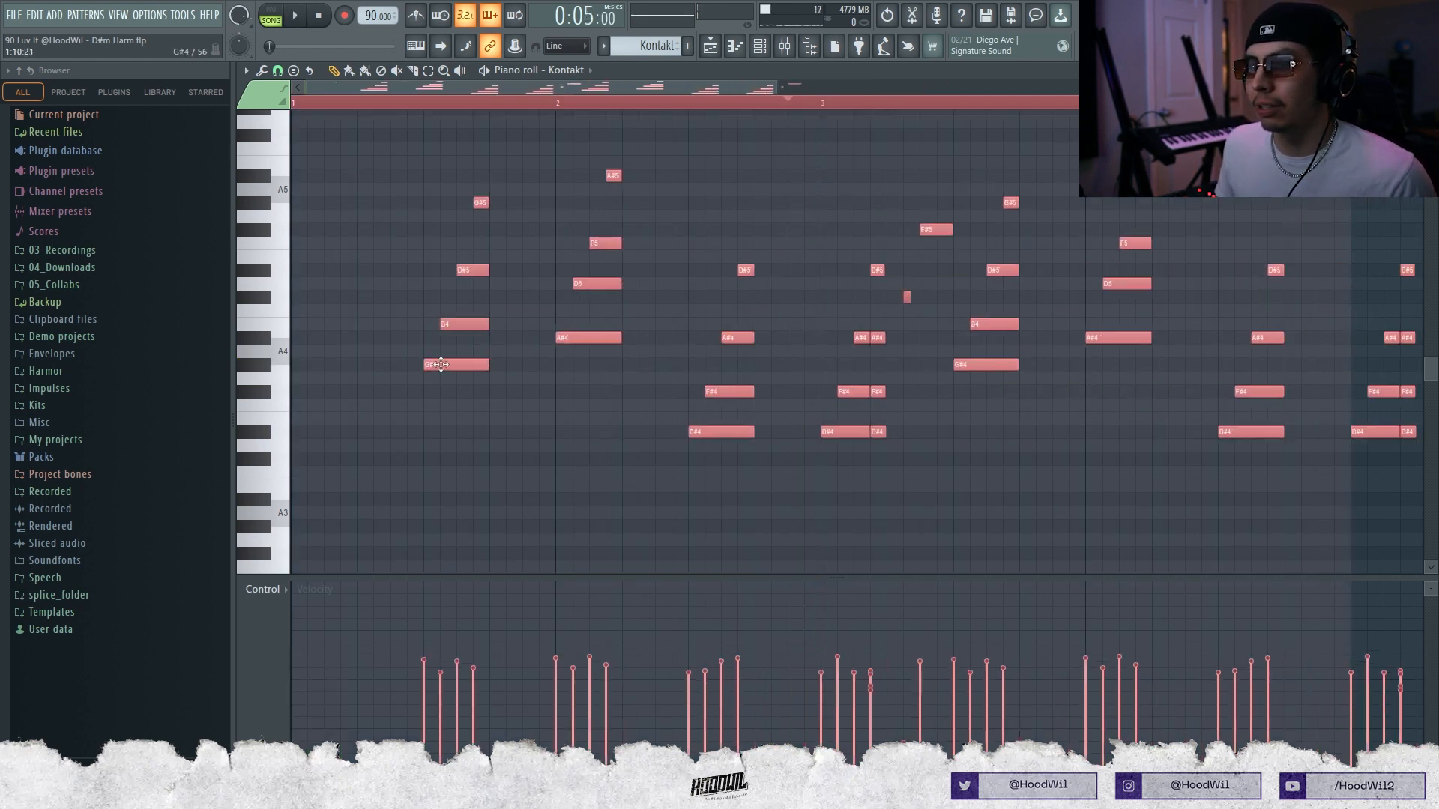
key("space")
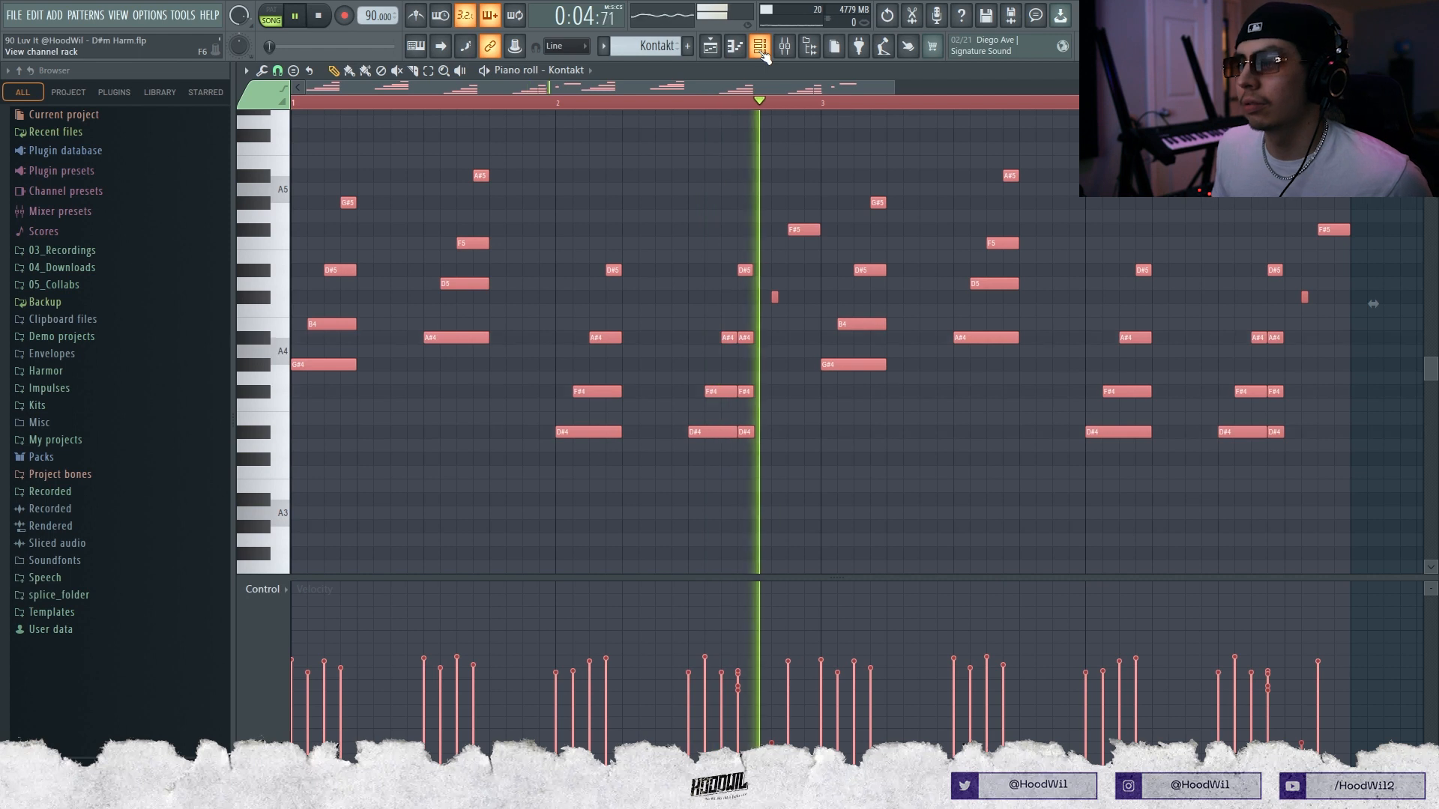
key("space")
- Open the Omnisphere pattern from the playlist and view its instrument, its piano roll notes and the channel rack
left_click(763, 51)
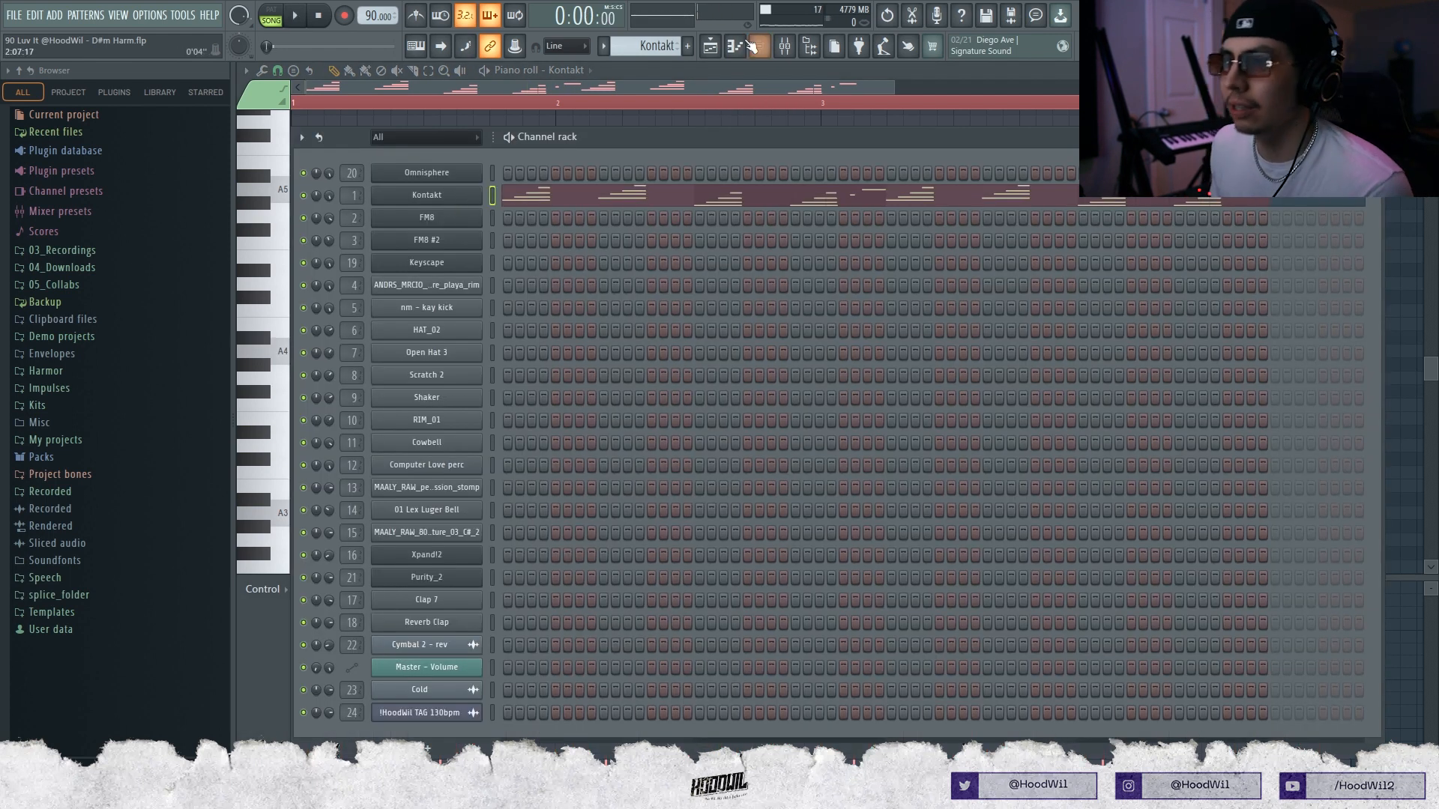
left_click(710, 46)
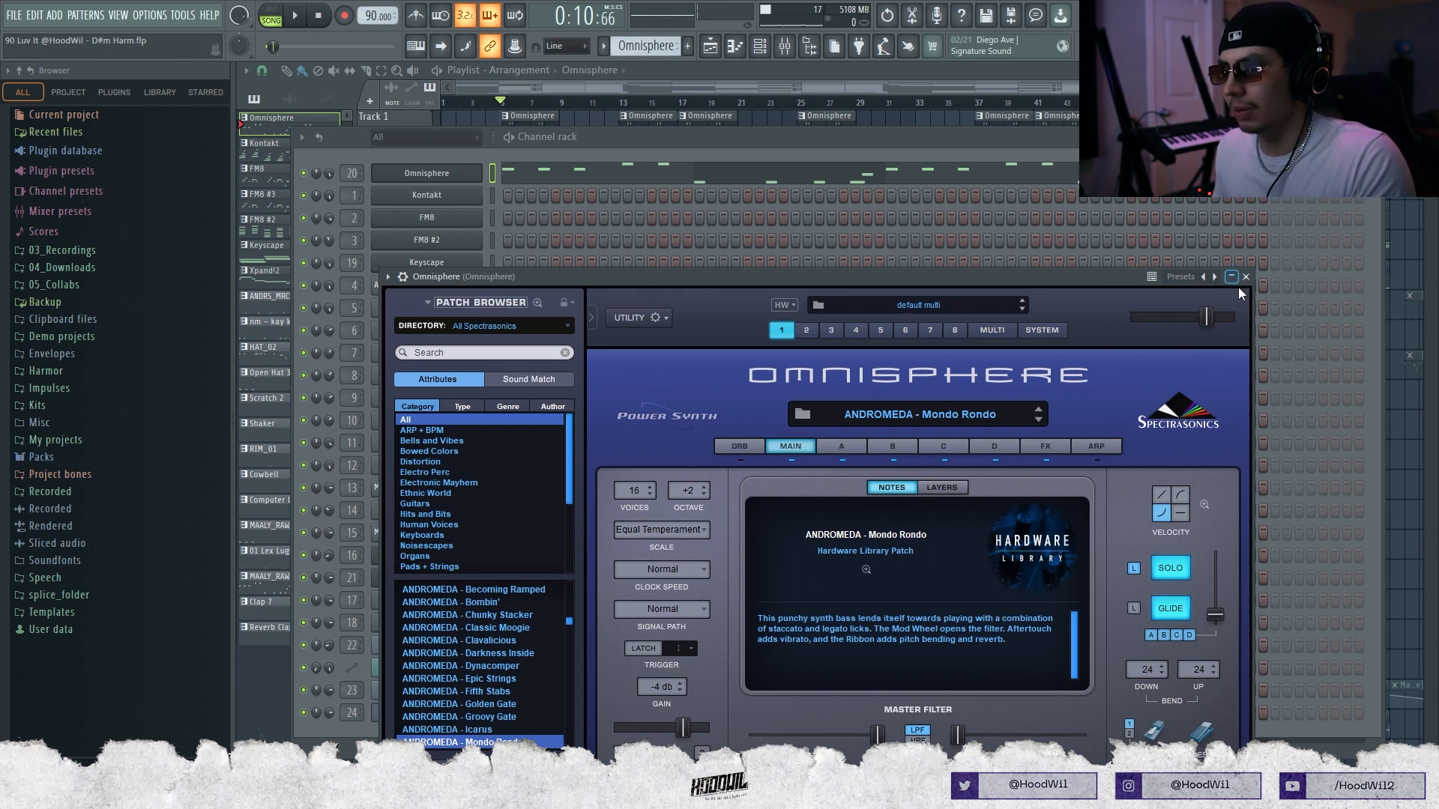
double_click(530, 124)
left_click_drag(844, 87, 567, 123)
left_click(760, 46)
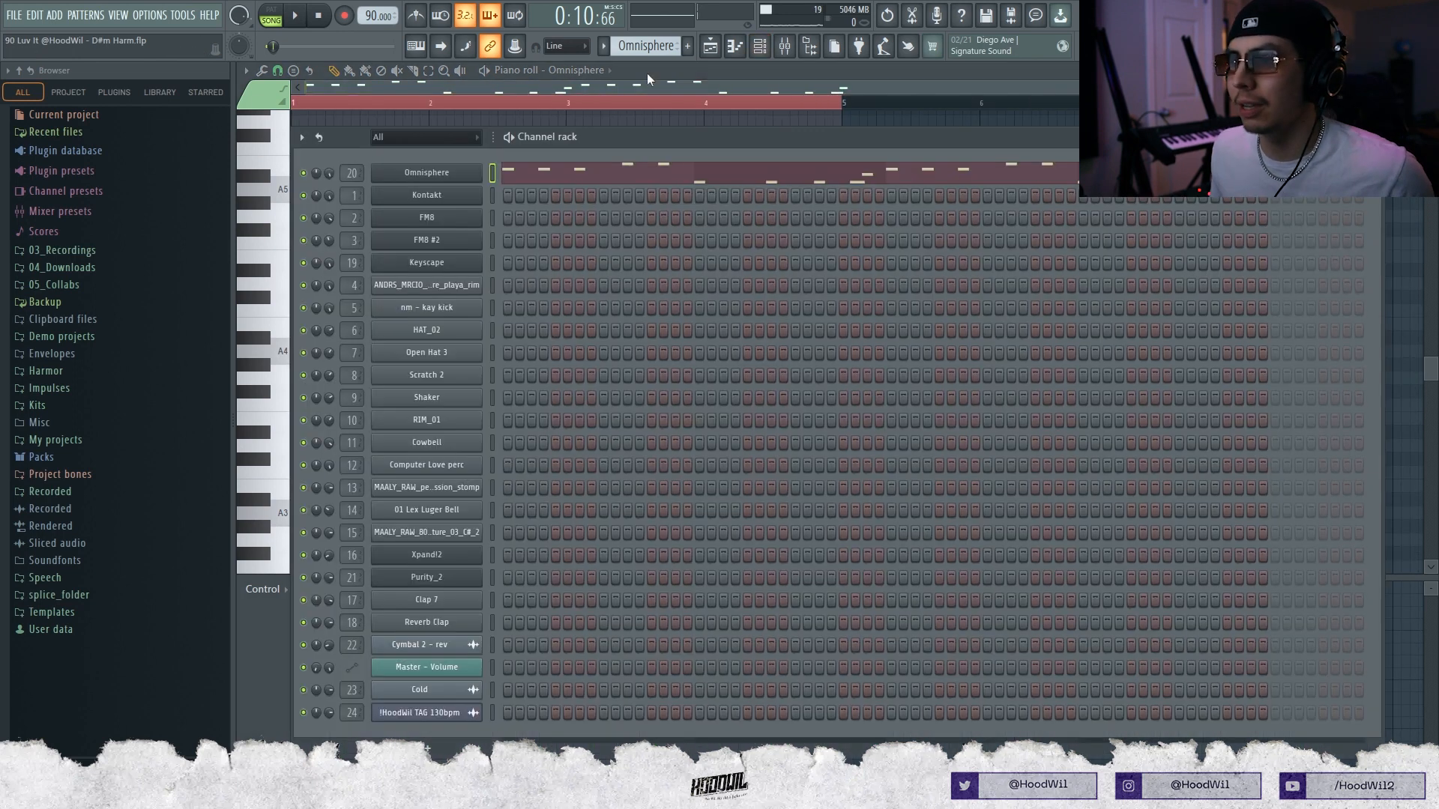
- Return to the playlist and make Kontakt the active pattern
key("F5")
left_click(614, 50)
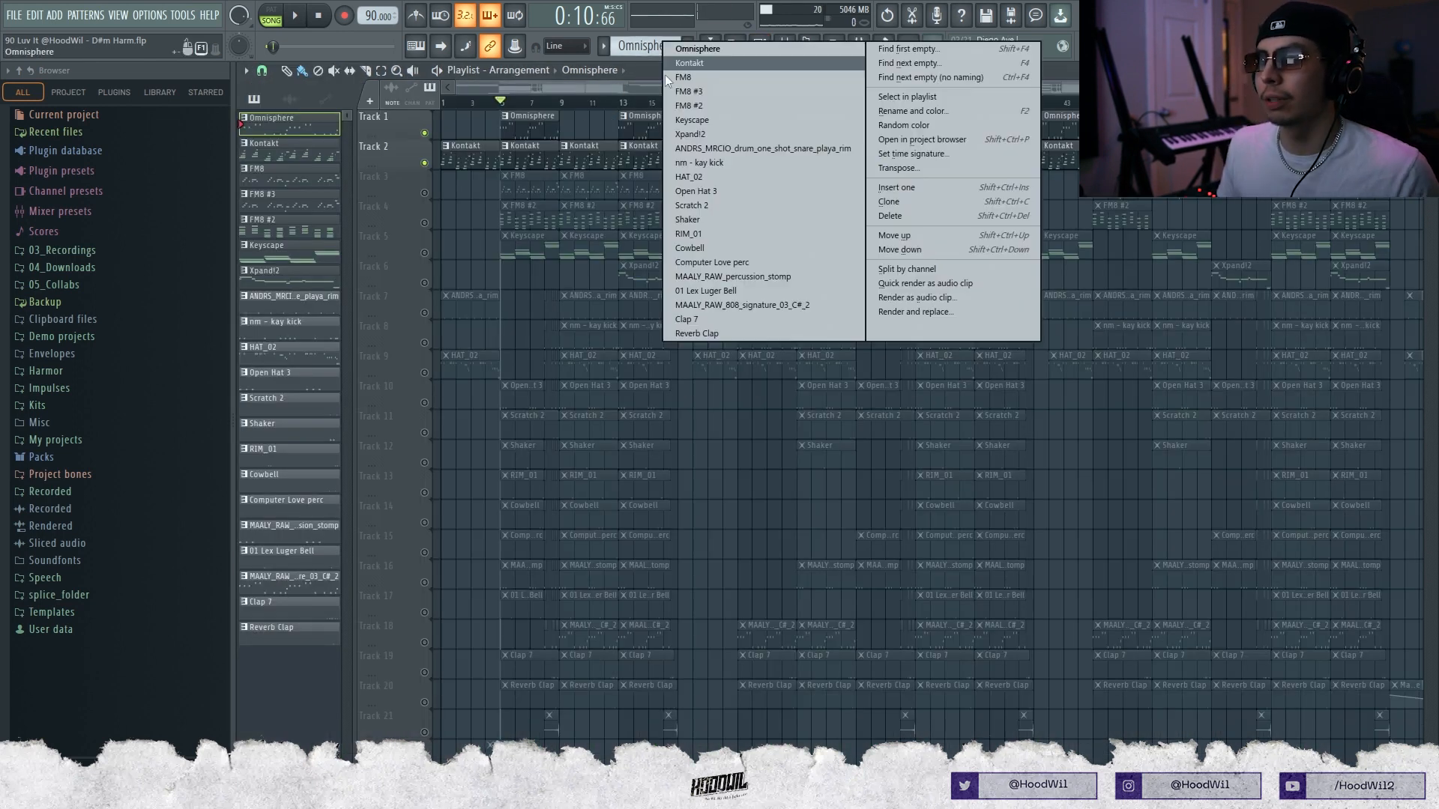
left_click(677, 49)
scroll(677, 49, "down", 1)
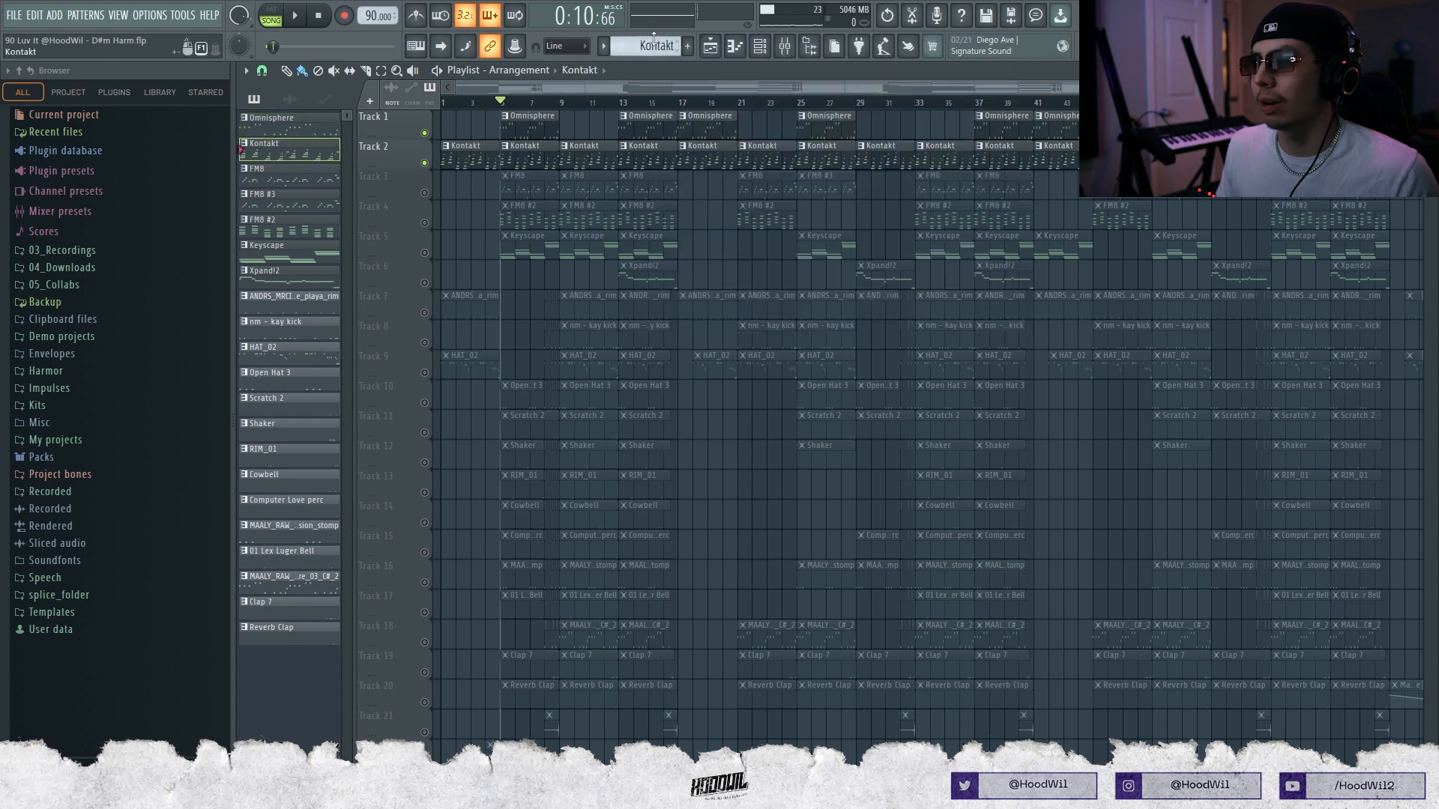
left_click(650, 45)
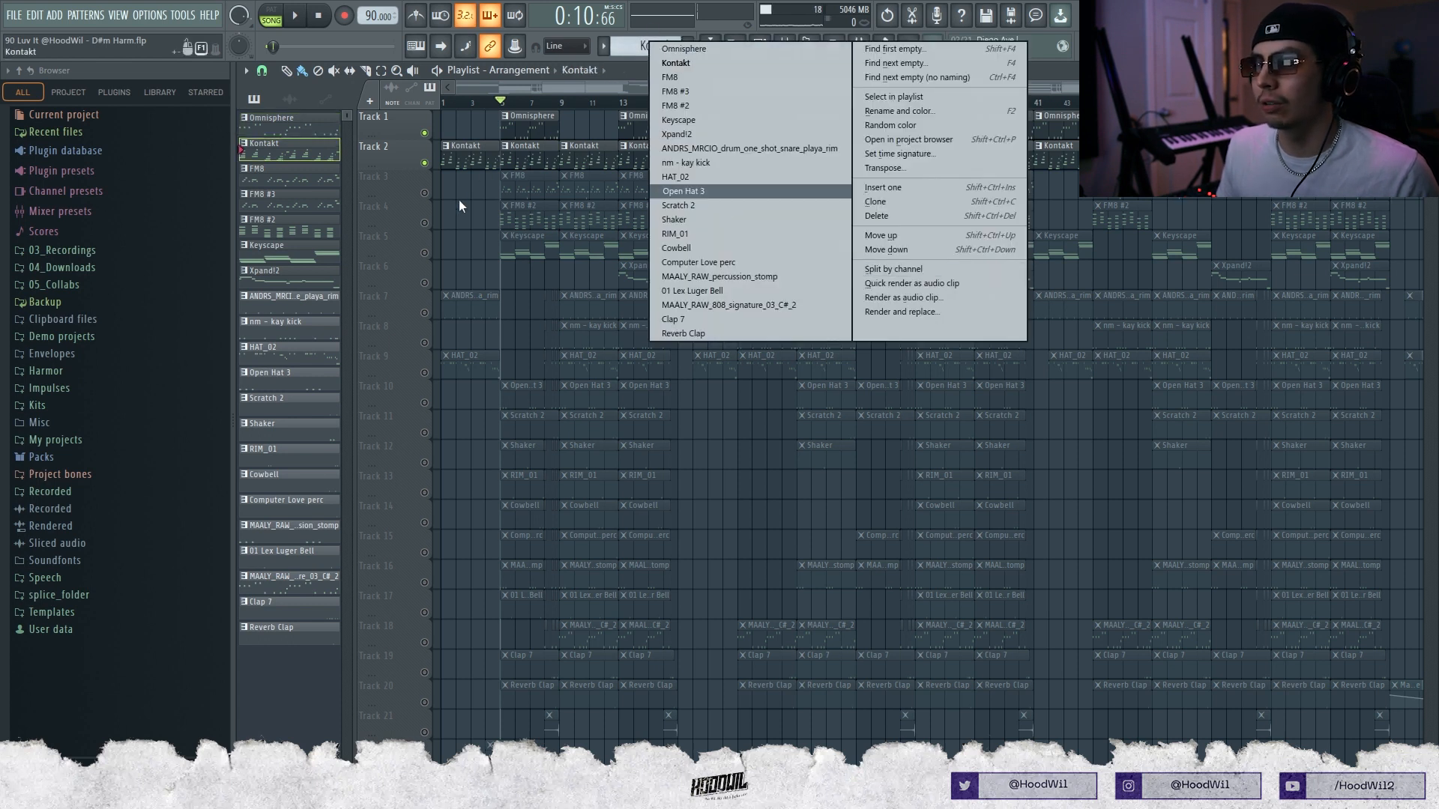
- Try to merge all the pattern clips in bars 9 to 12 into one pattern, and undo the merge
left_click_drag(562, 102, 616, 103)
key("ctrl+g")
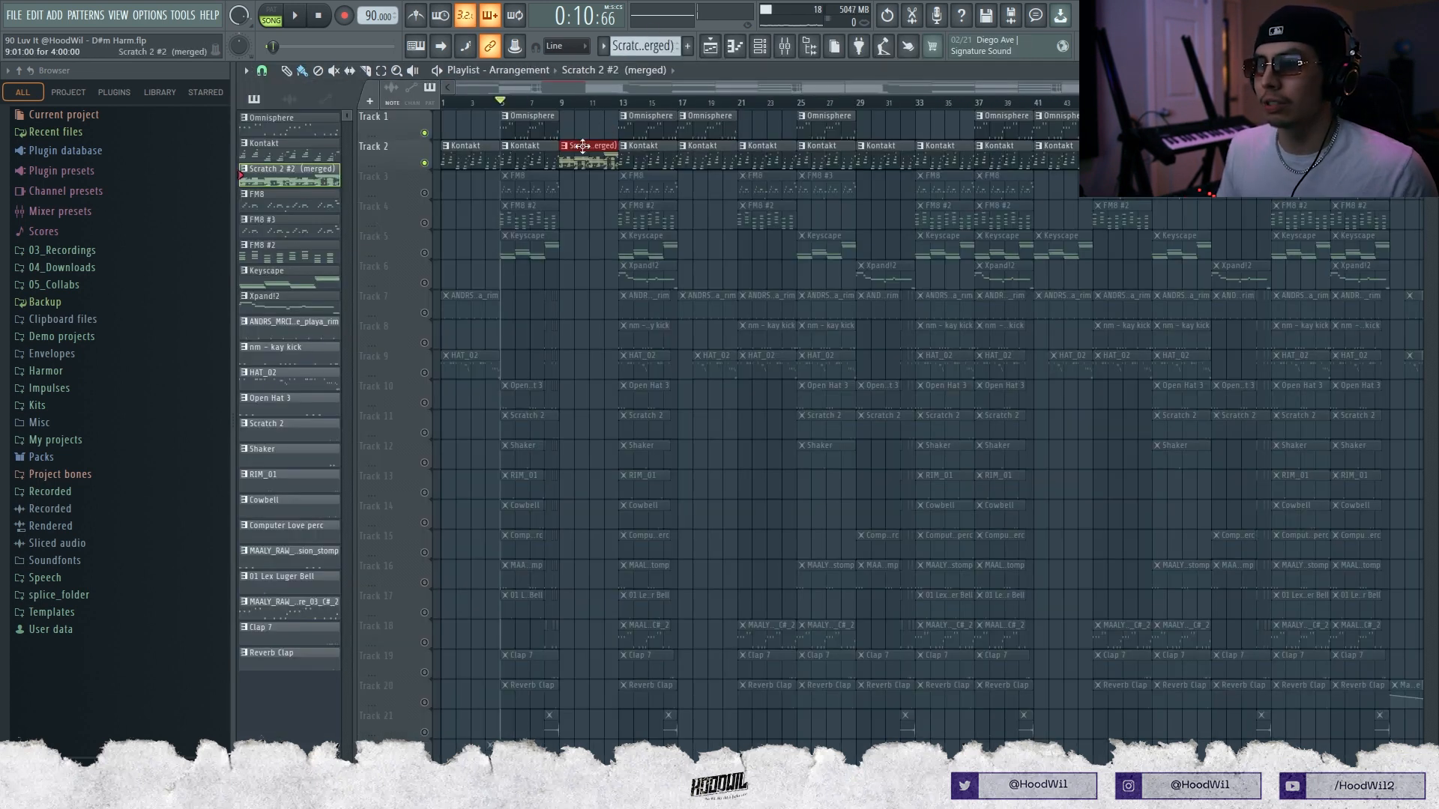
key("ctrl+z")
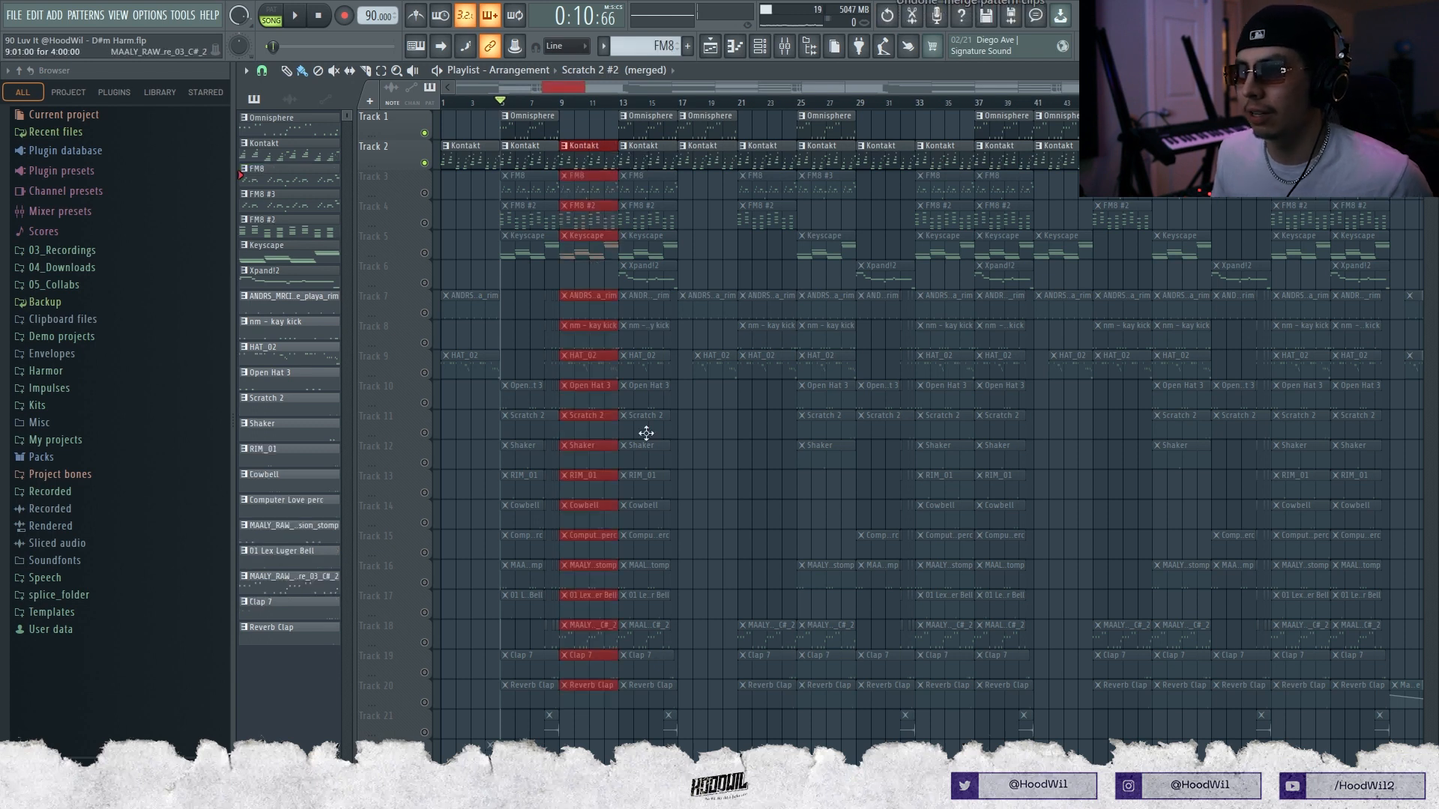
- Play back the arrangement while viewing the Omnisphere clip's melody in the piano roll
key("space")
key("F6")
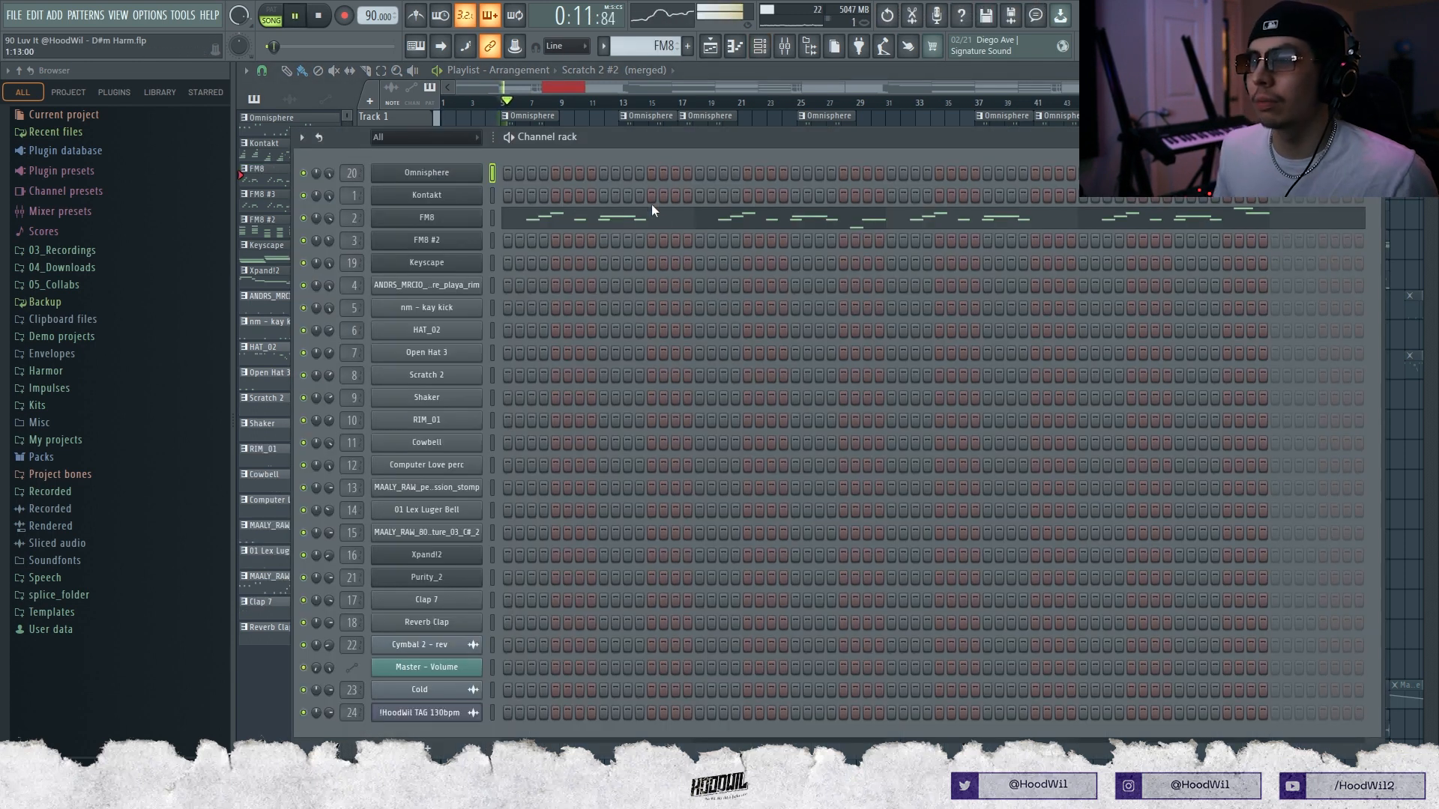
double_click(536, 114)
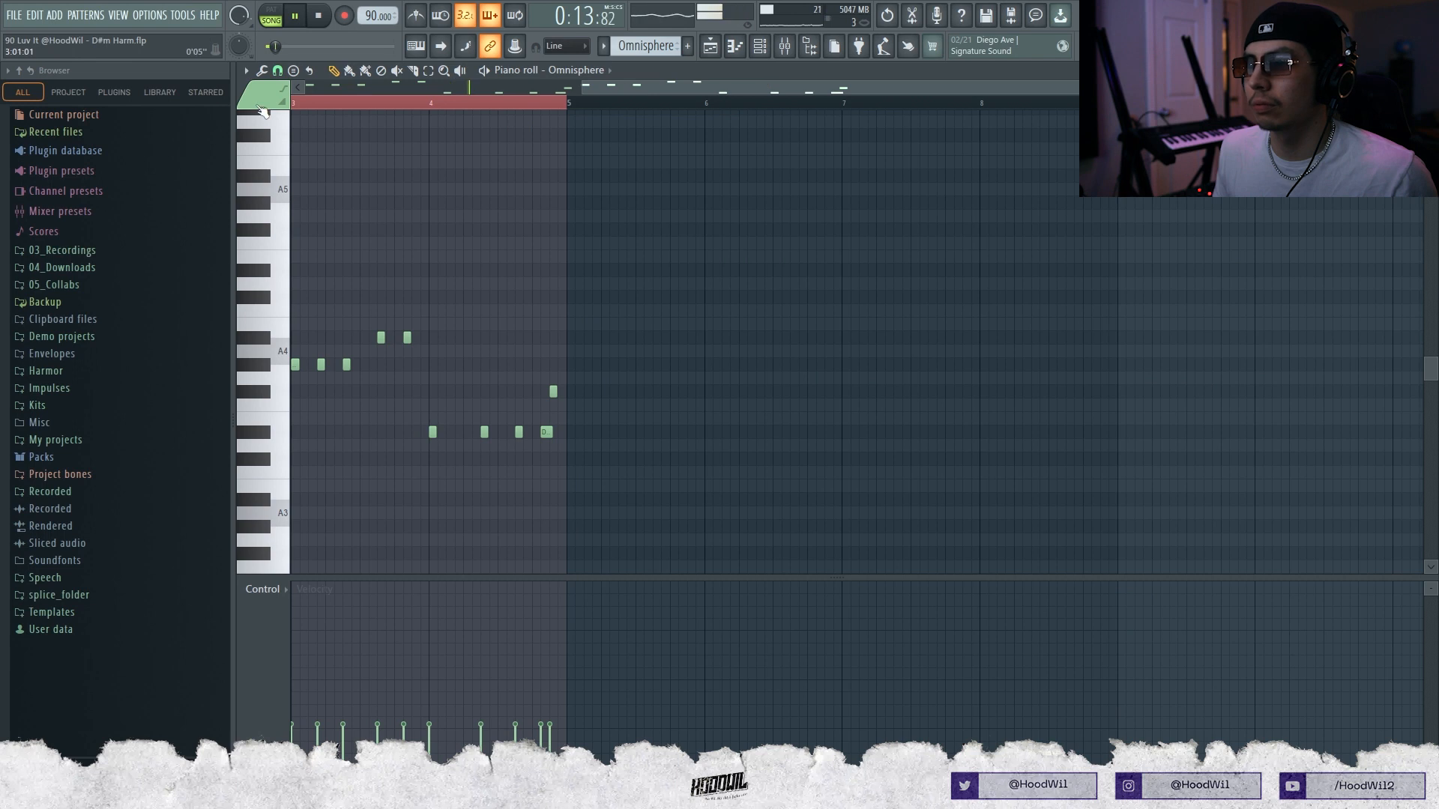
key("ctrl+b")
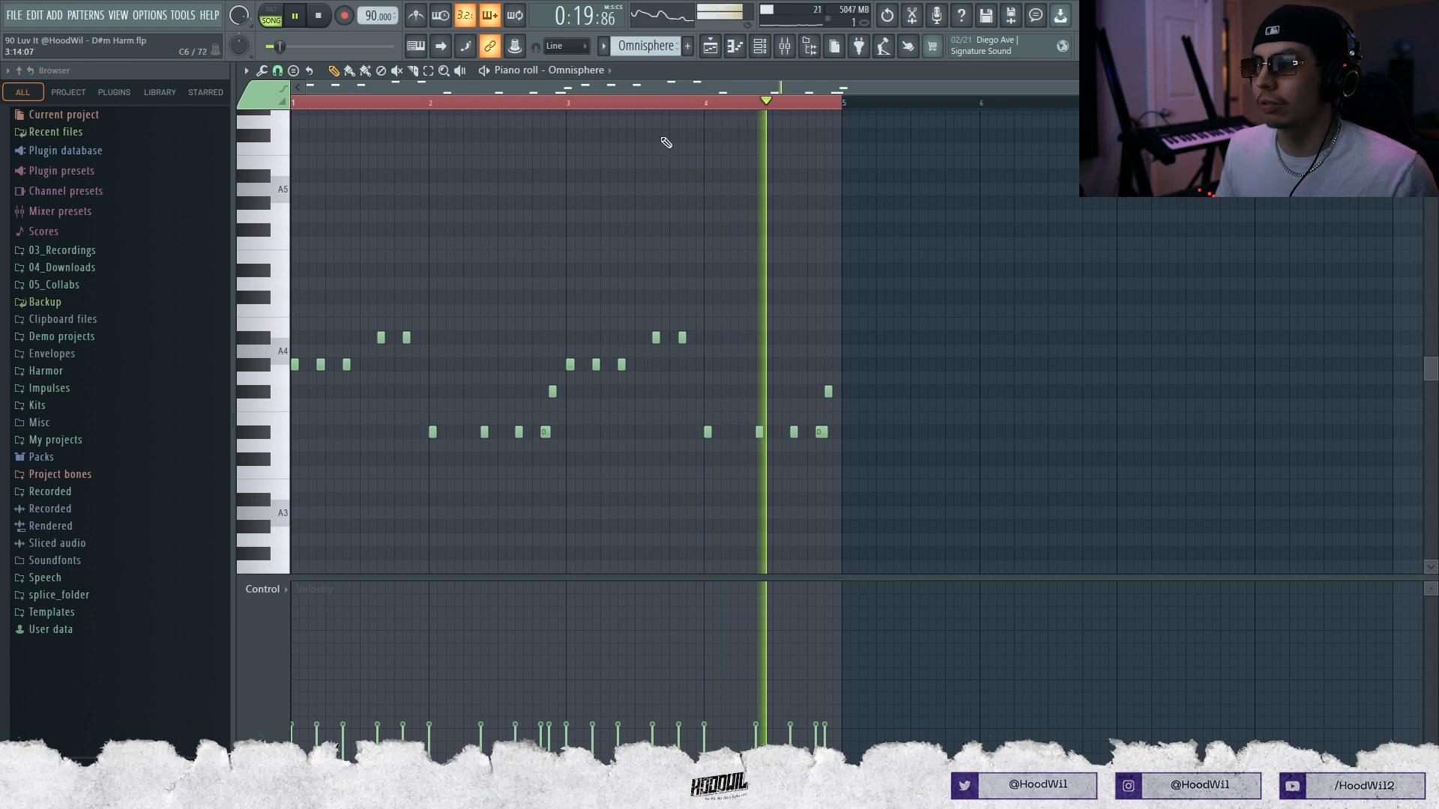
key("space")
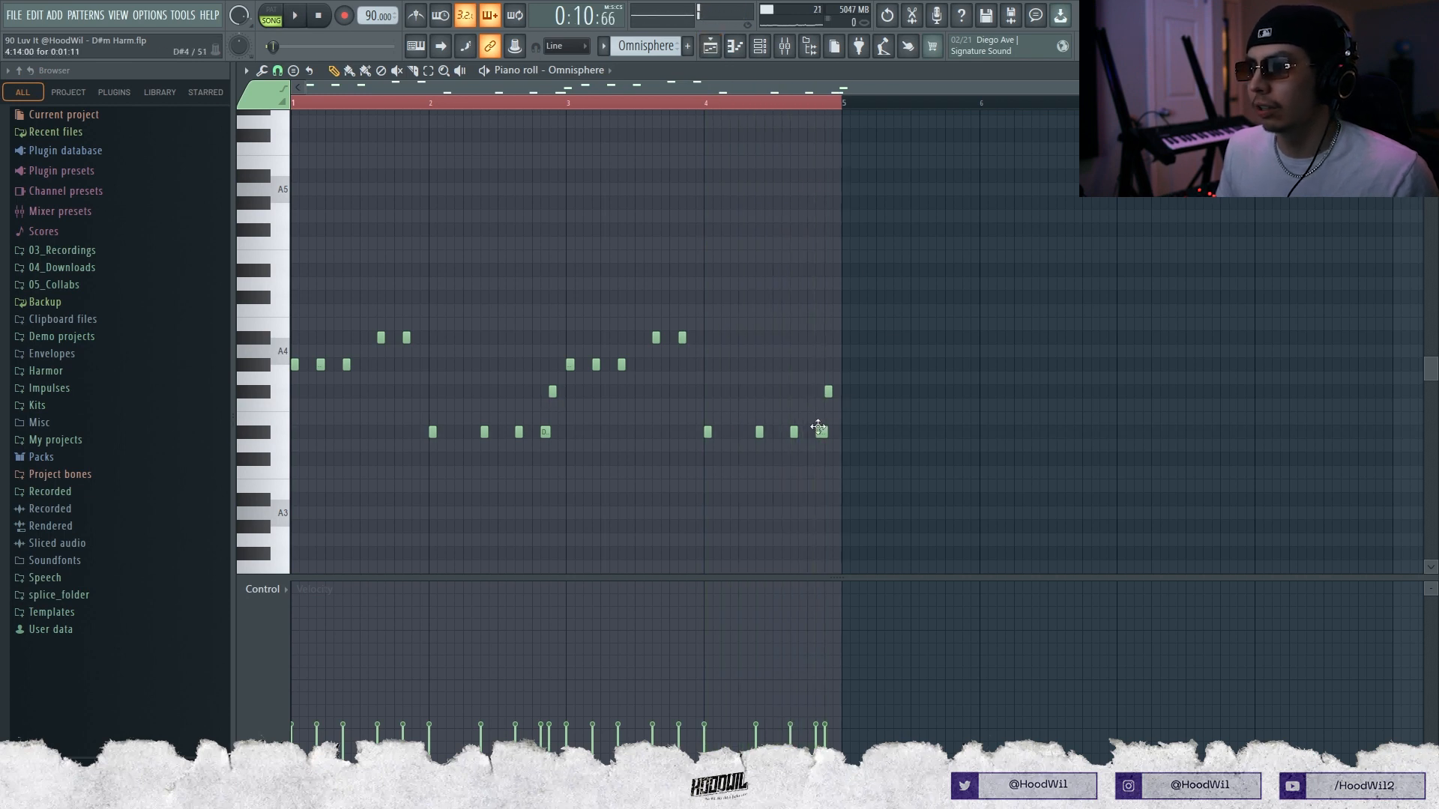
- Unmute the FM8 track (Track 3) in the playlist and open its first pattern's notes in the piano roll
left_click(759, 47)
left_click(710, 47)
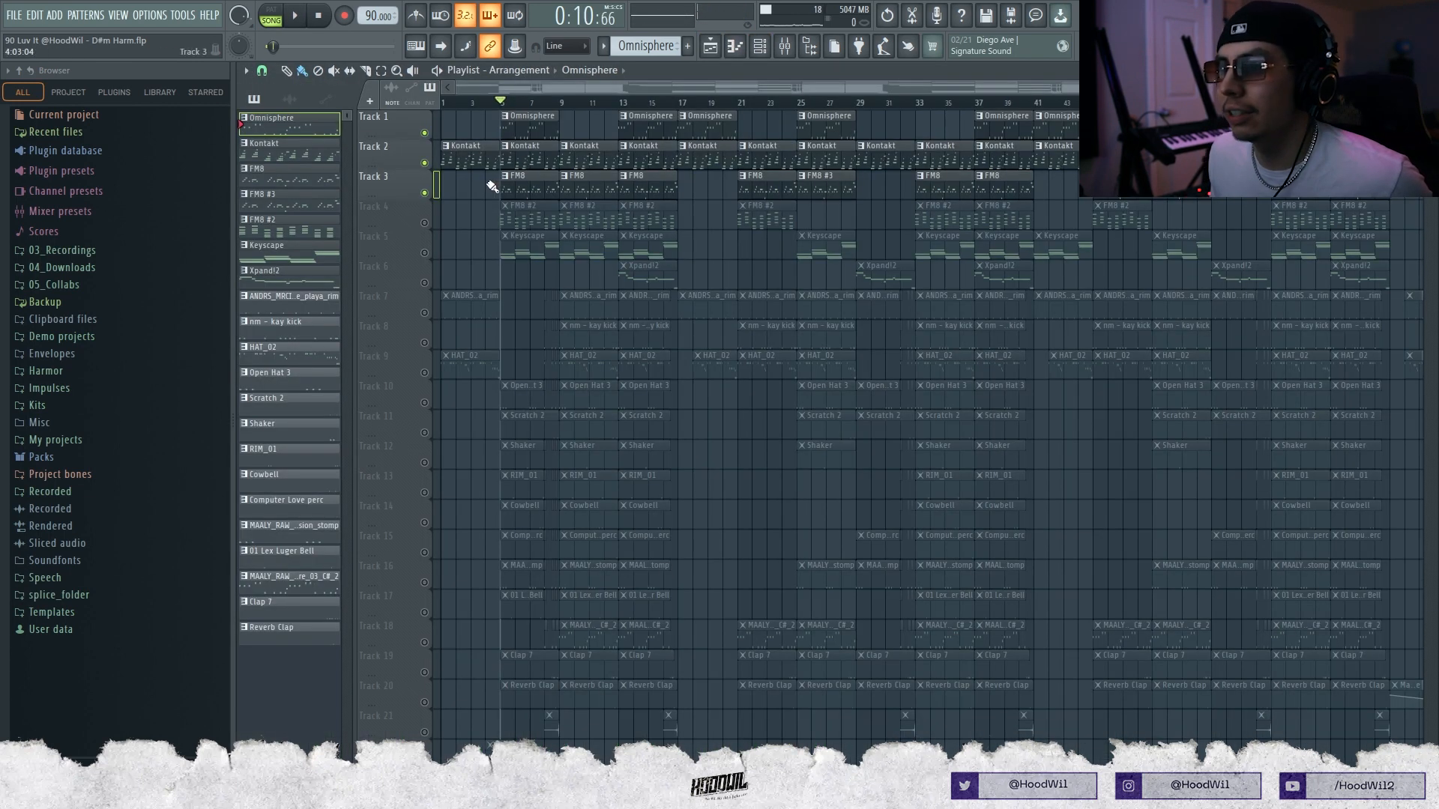
left_click(760, 48)
key("F6")
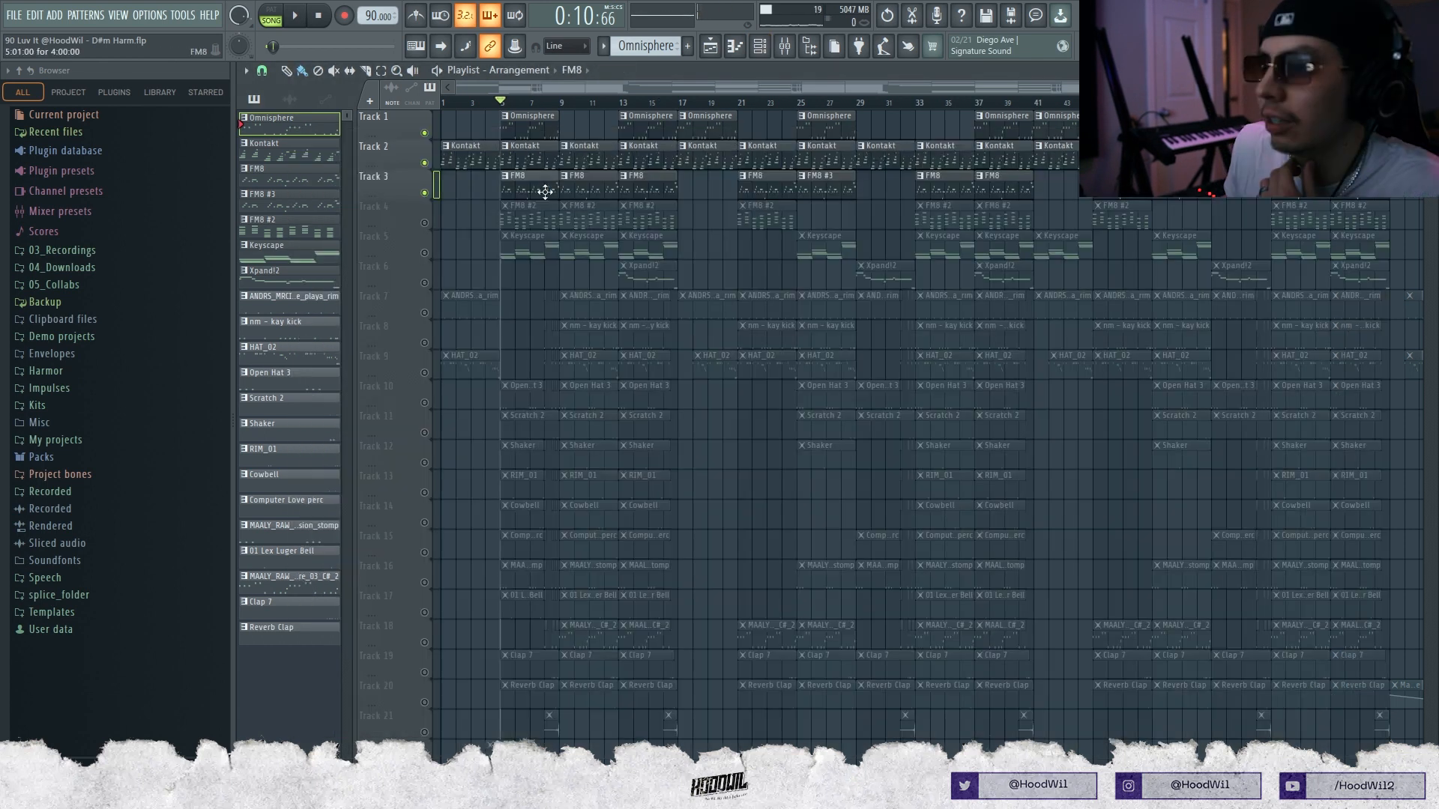
double_click(547, 193)
left_click_drag(797, 87, 384, 87)
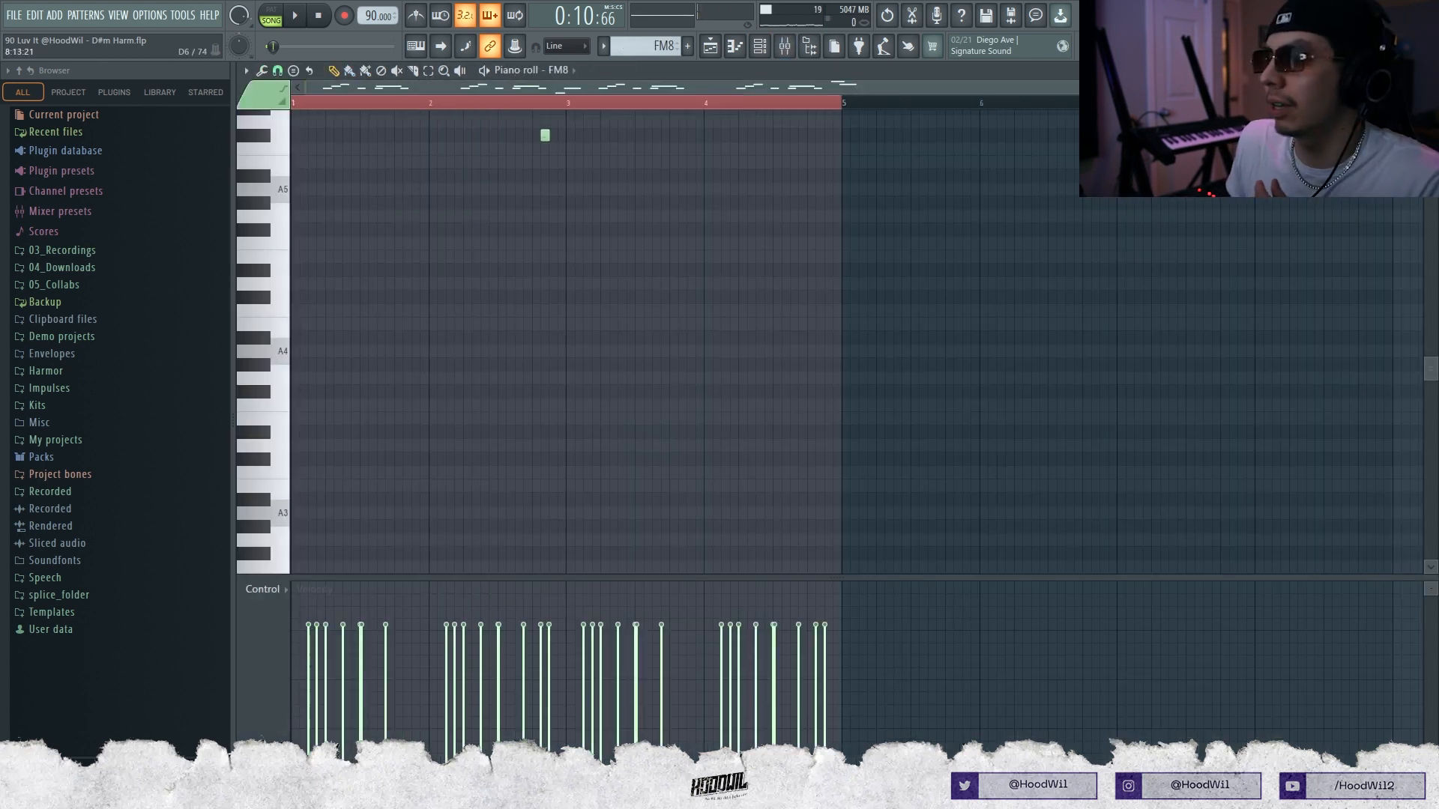
scroll(1121, 199, "up", 9)
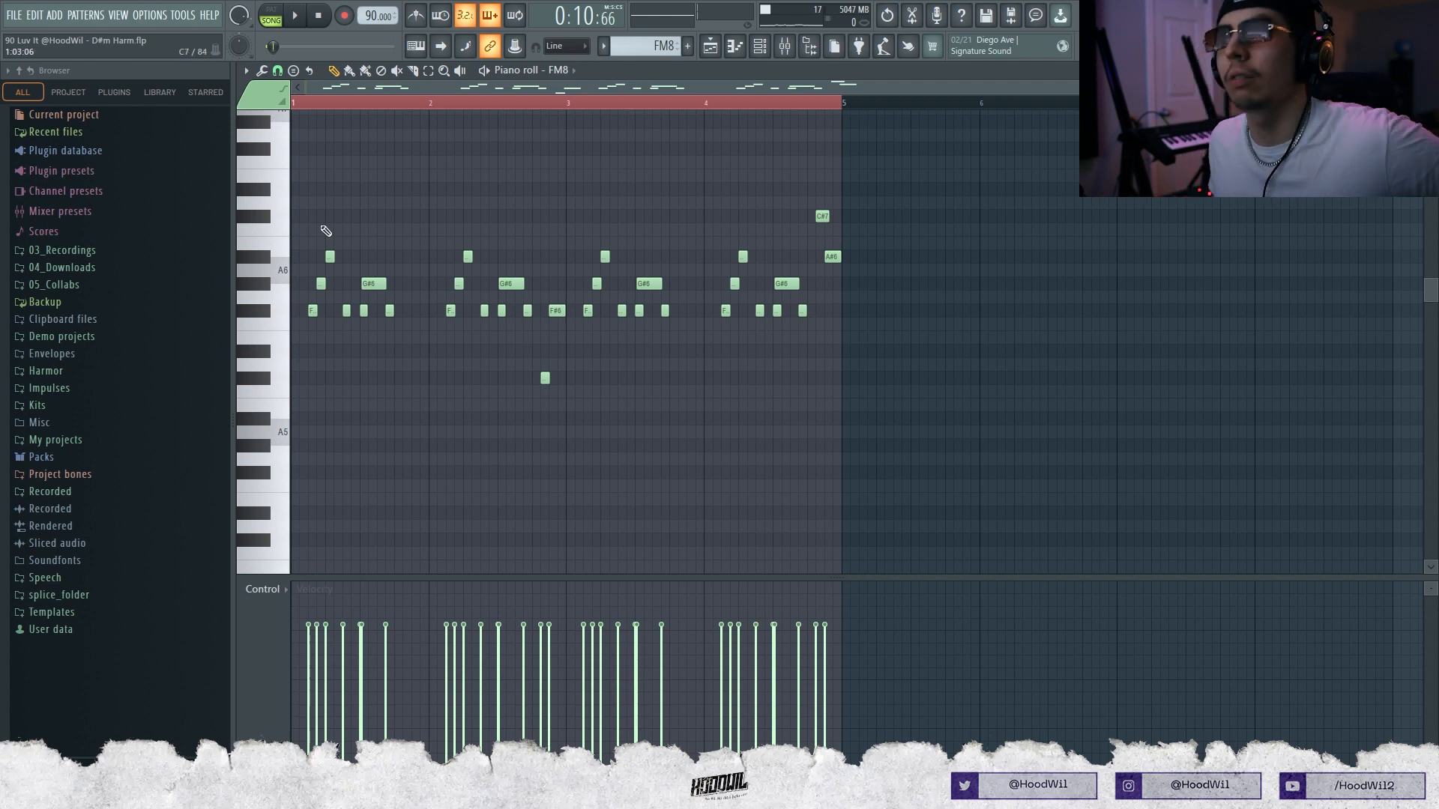
- Open the FM8 channel from the channel rack and inspect its instrument wrapper settings
key("F6")
right_click(470, 221)
left_click(517, 217)
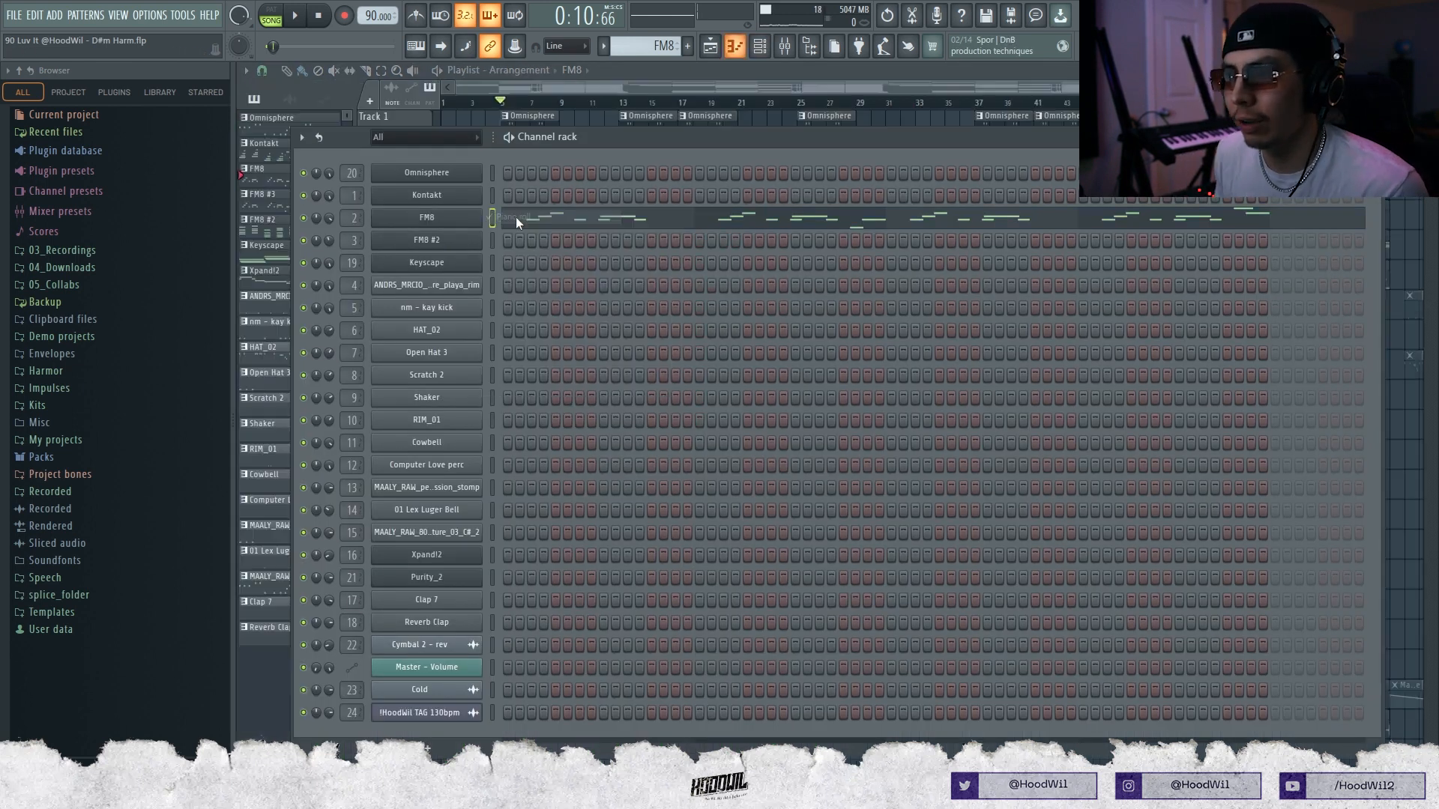
left_click(462, 223)
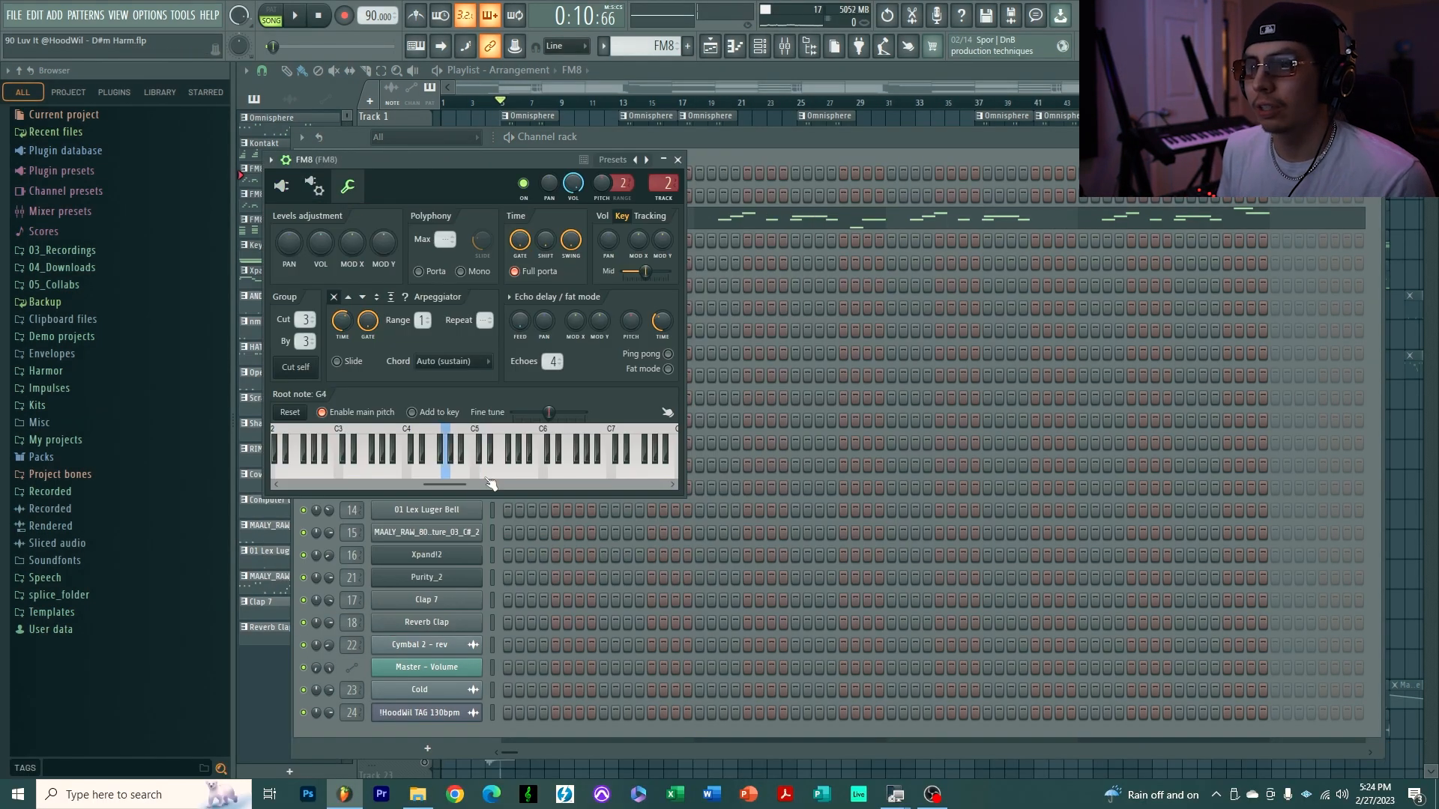
right_click(491, 474)
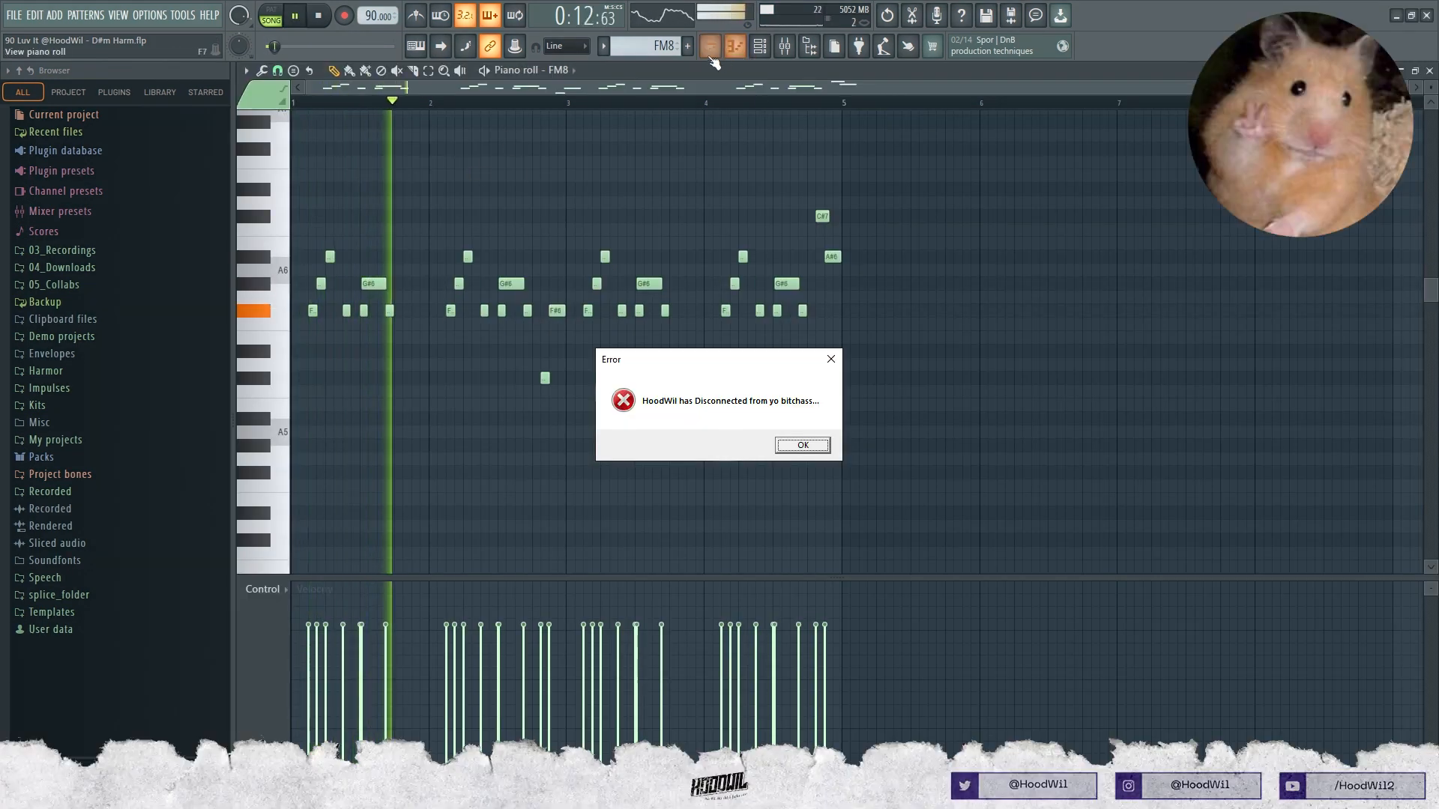
- Play back the FM8 melody while viewing its notes in the channel rack and the piano roll
left_click(767, 49)
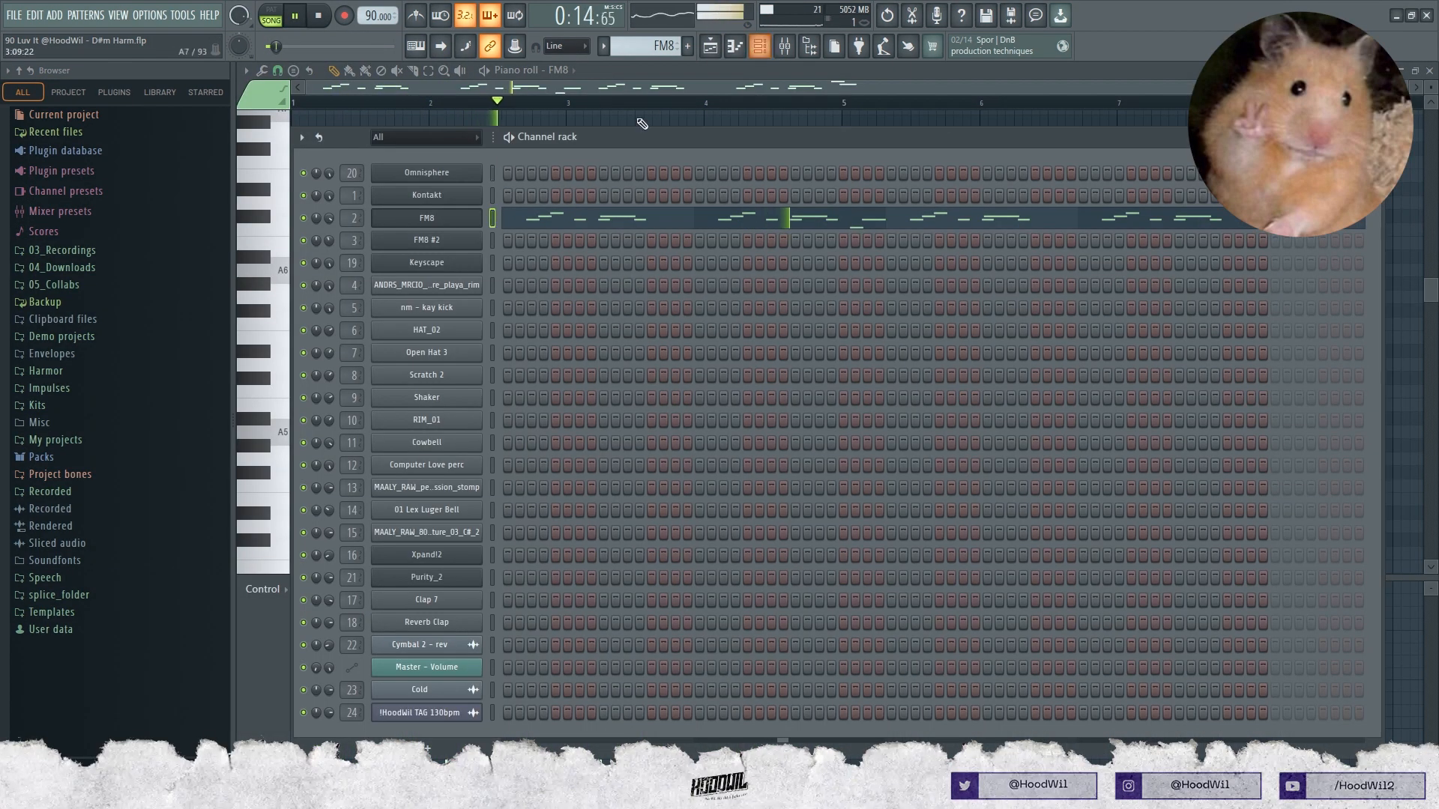
left_click(541, 215)
left_click(761, 48)
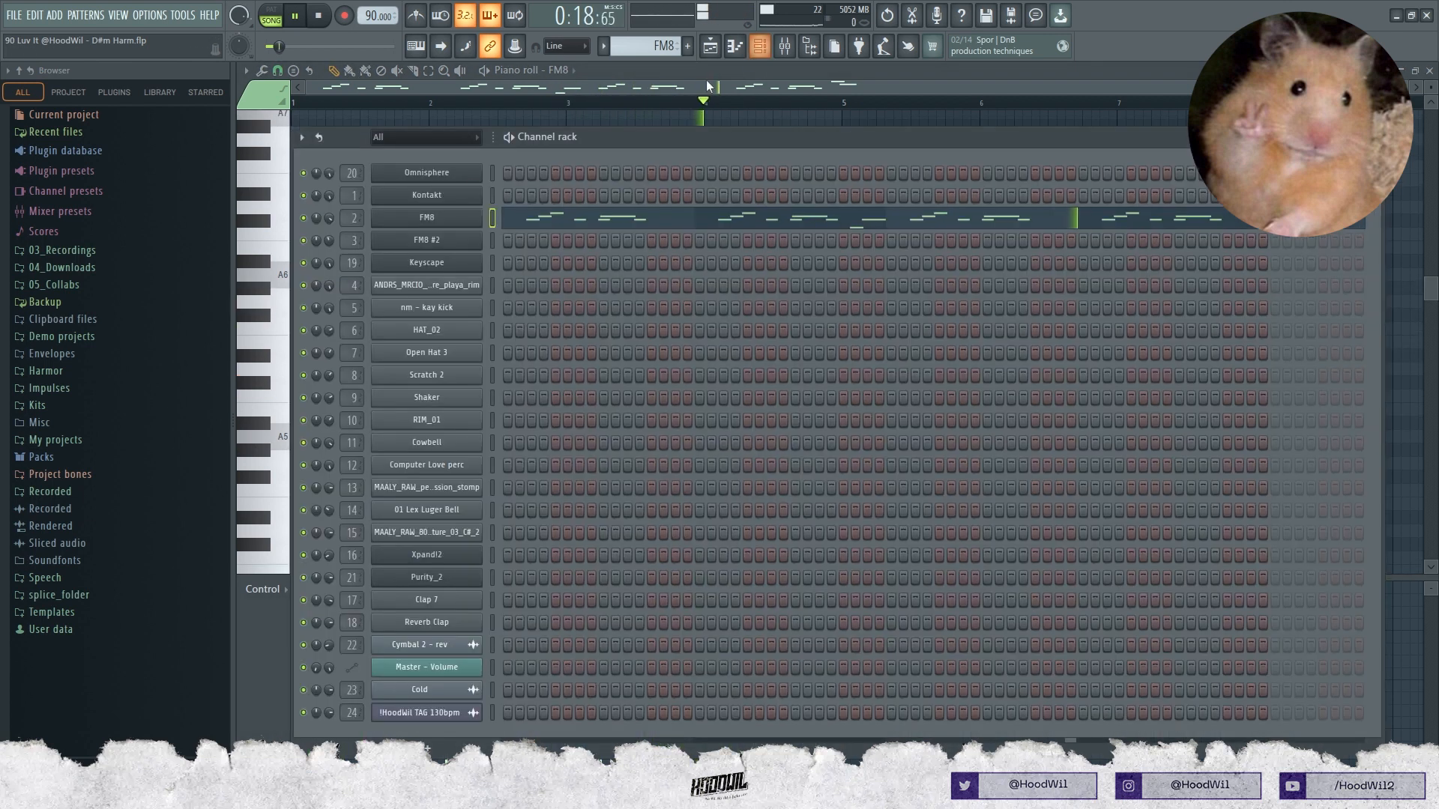
left_click(761, 47)
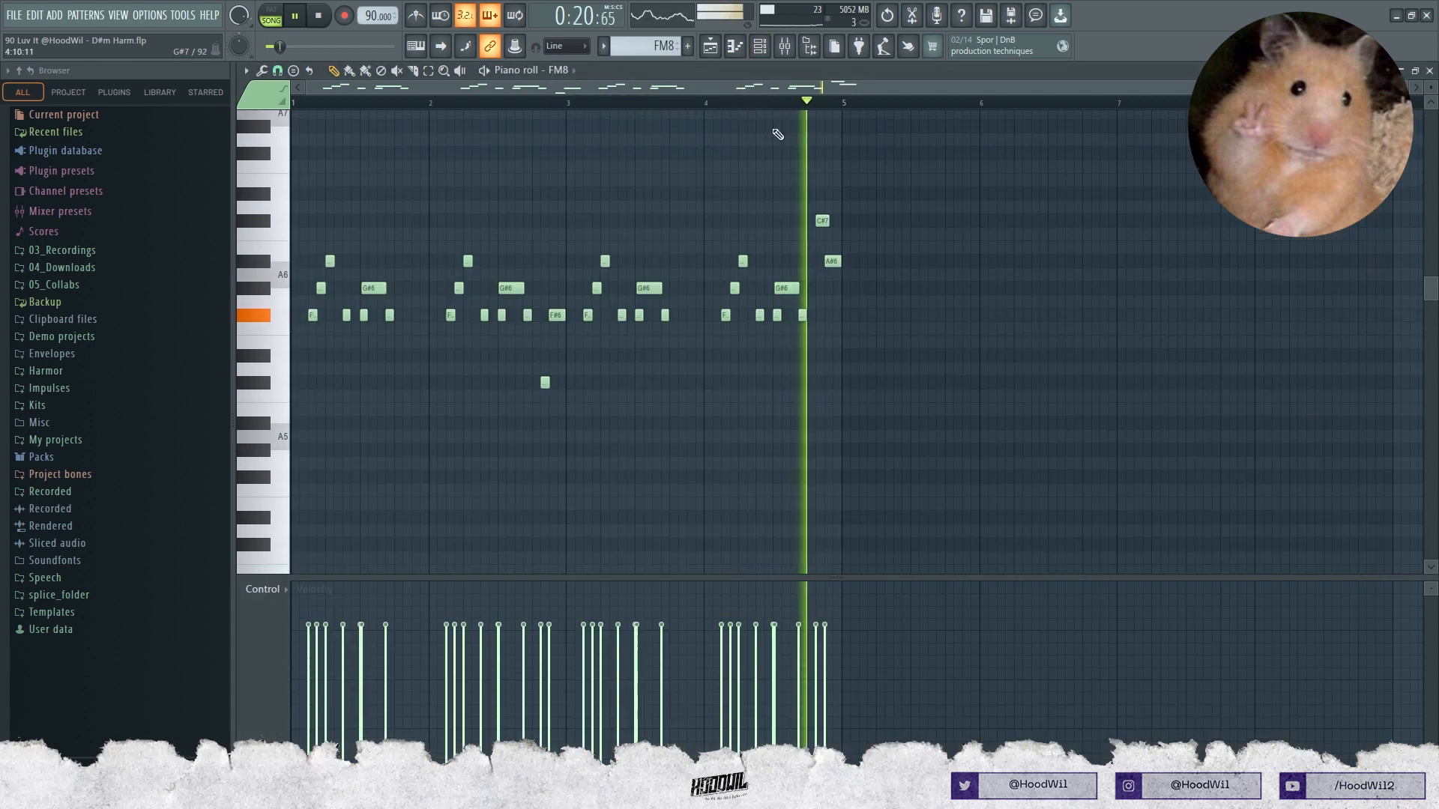
key("space")
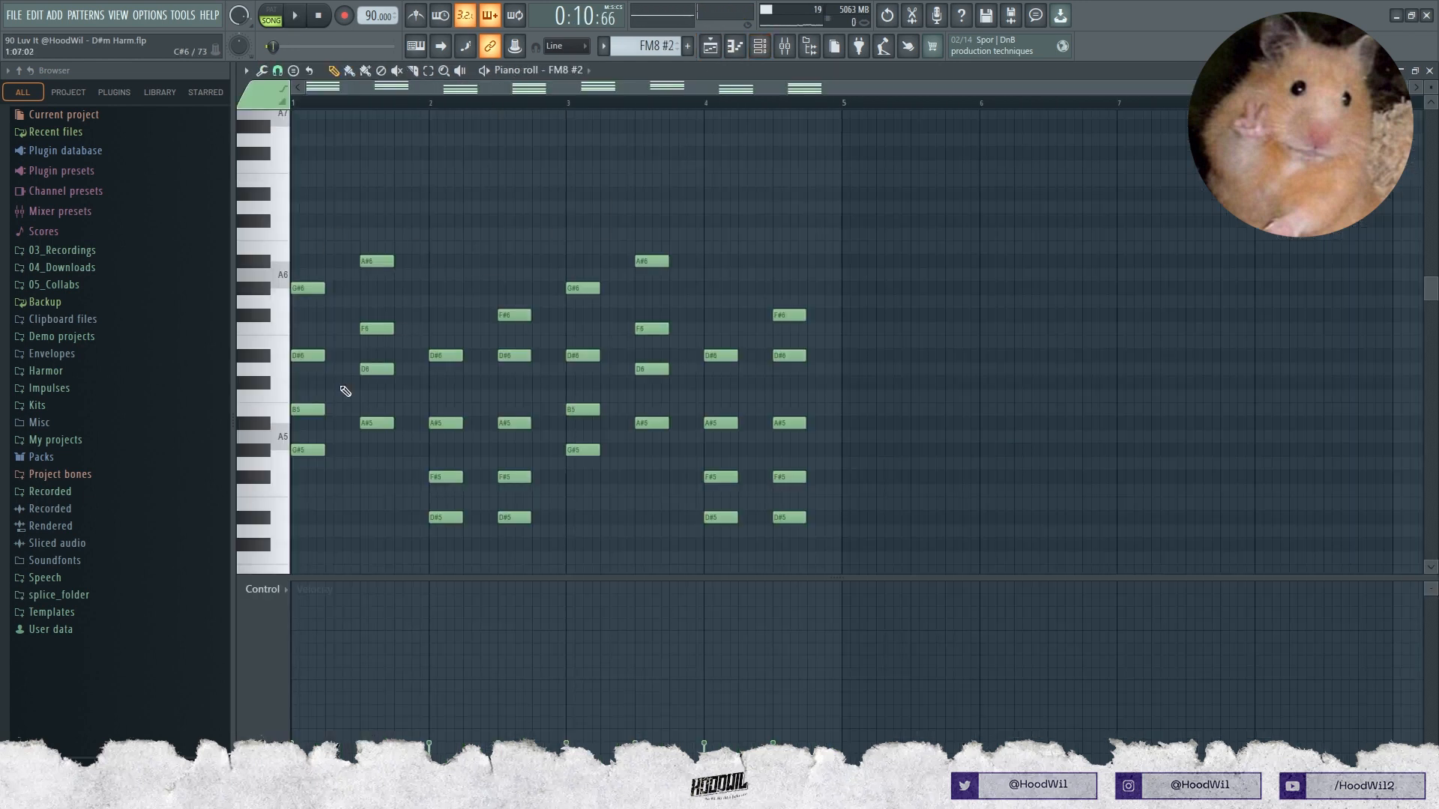
- Solo the FM8 #2 channel in the channel rack and start playback of its chord pattern
left_click(759, 48)
right_click(598, 120)
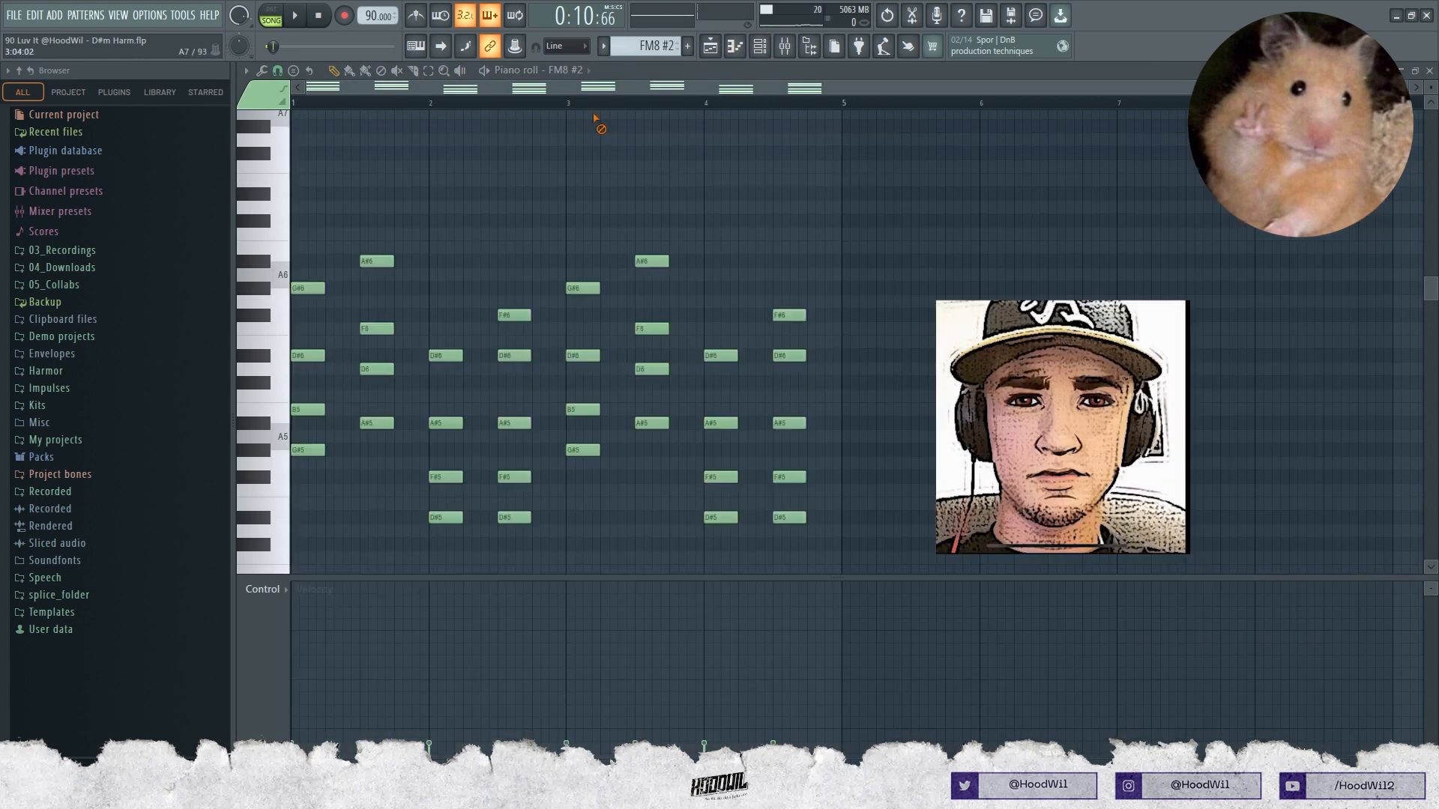
left_click(770, 56)
key("space")
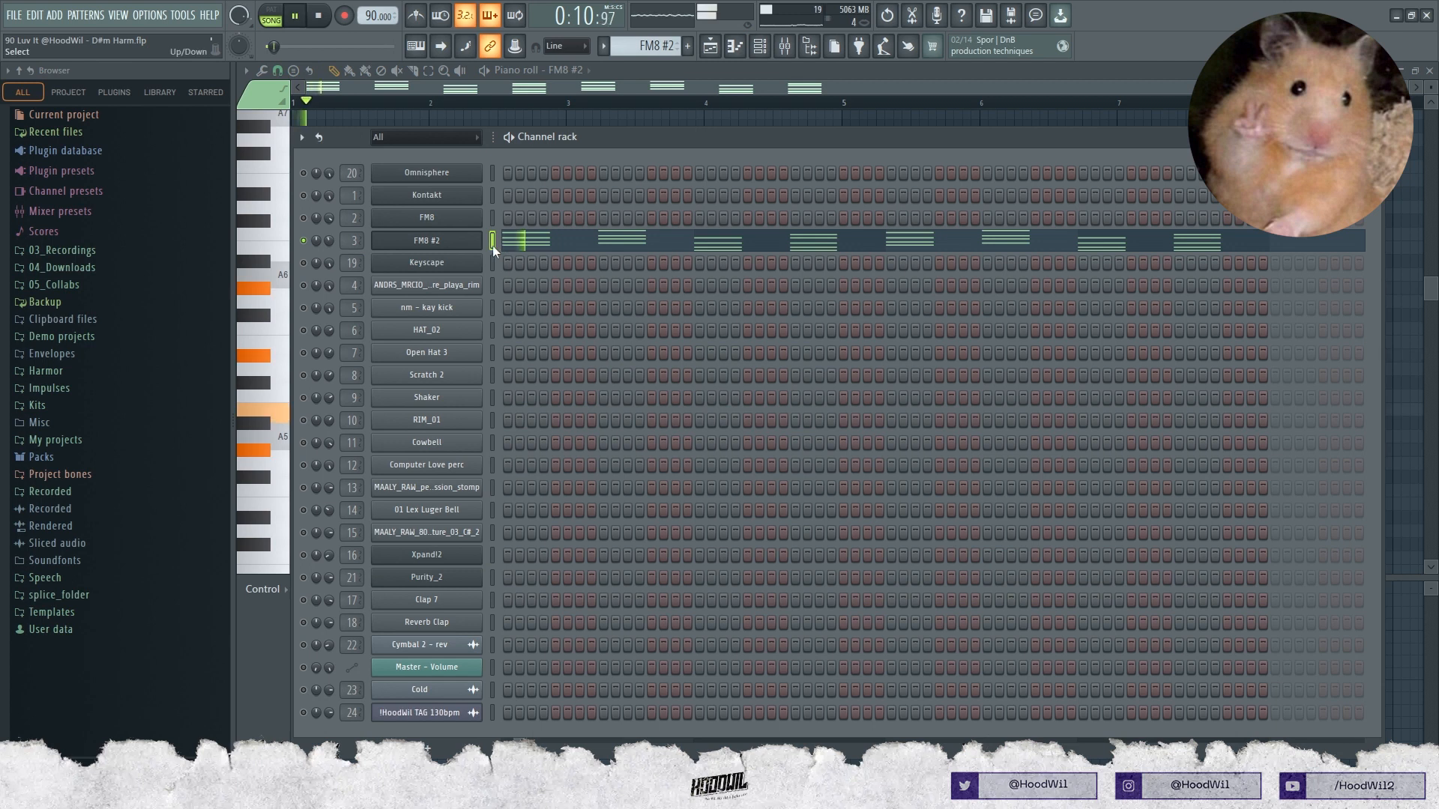
- Inspect the FM8 #2 instrument's sound settings, audition its chords, and close the instrument window
left_click(472, 247)
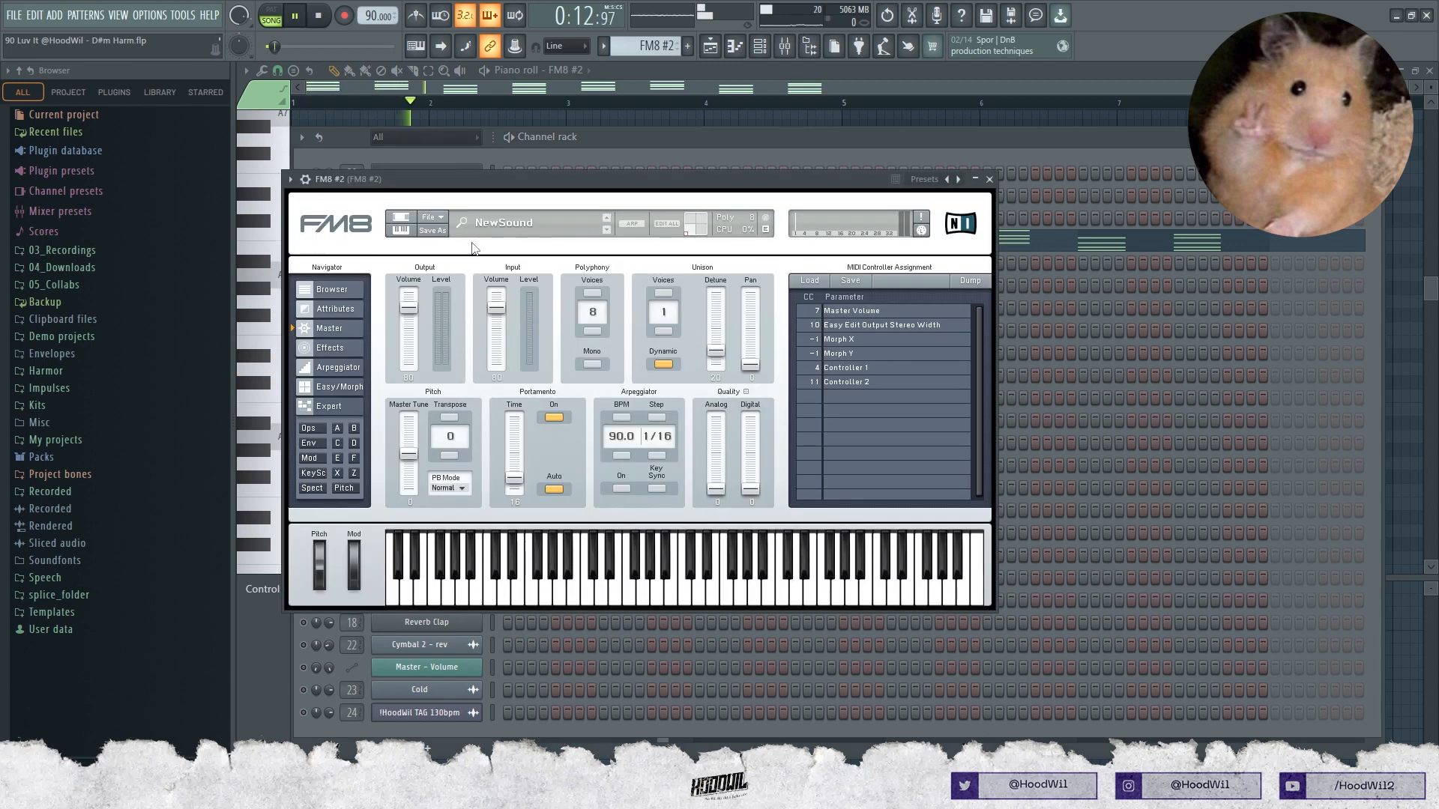
key("space")
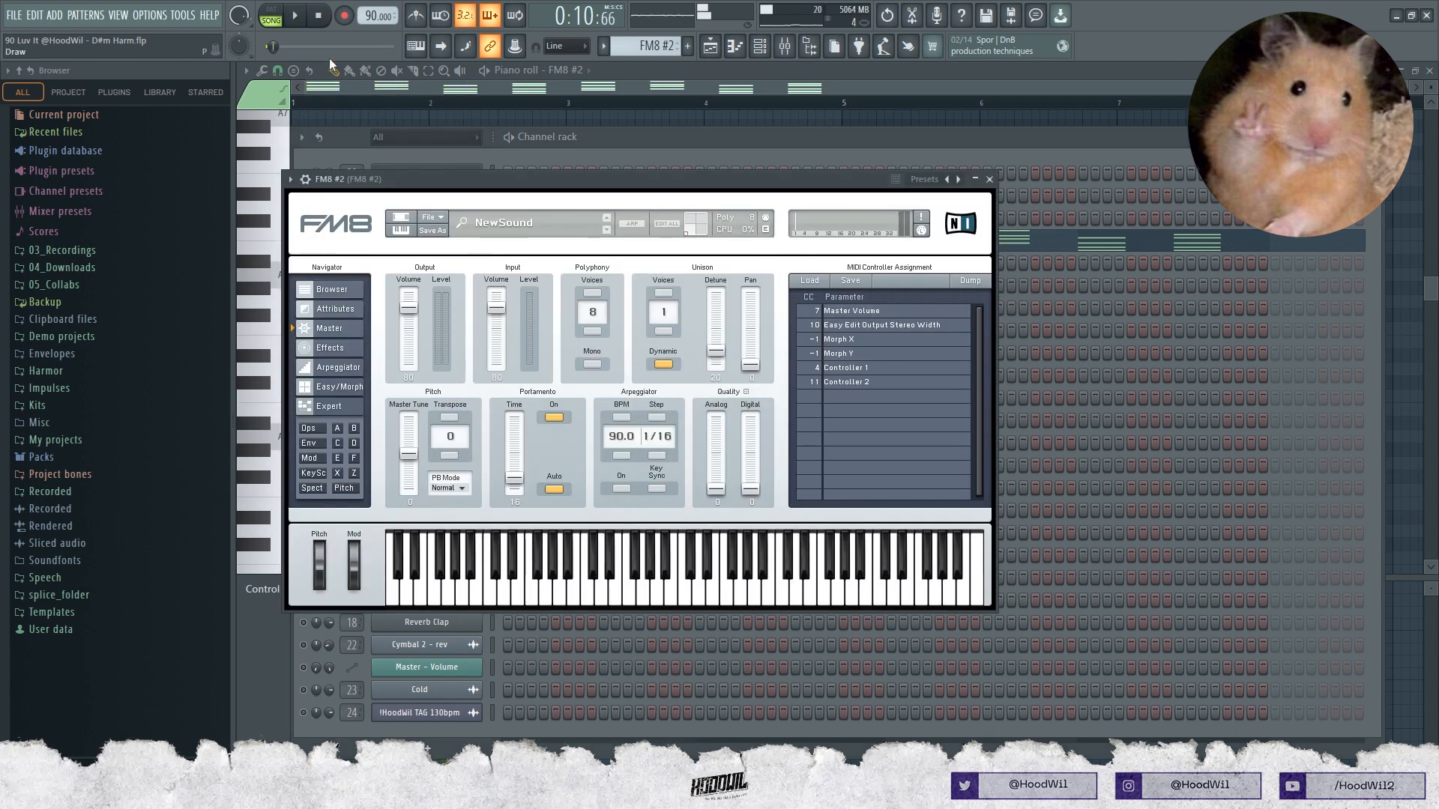
left_click(297, 16)
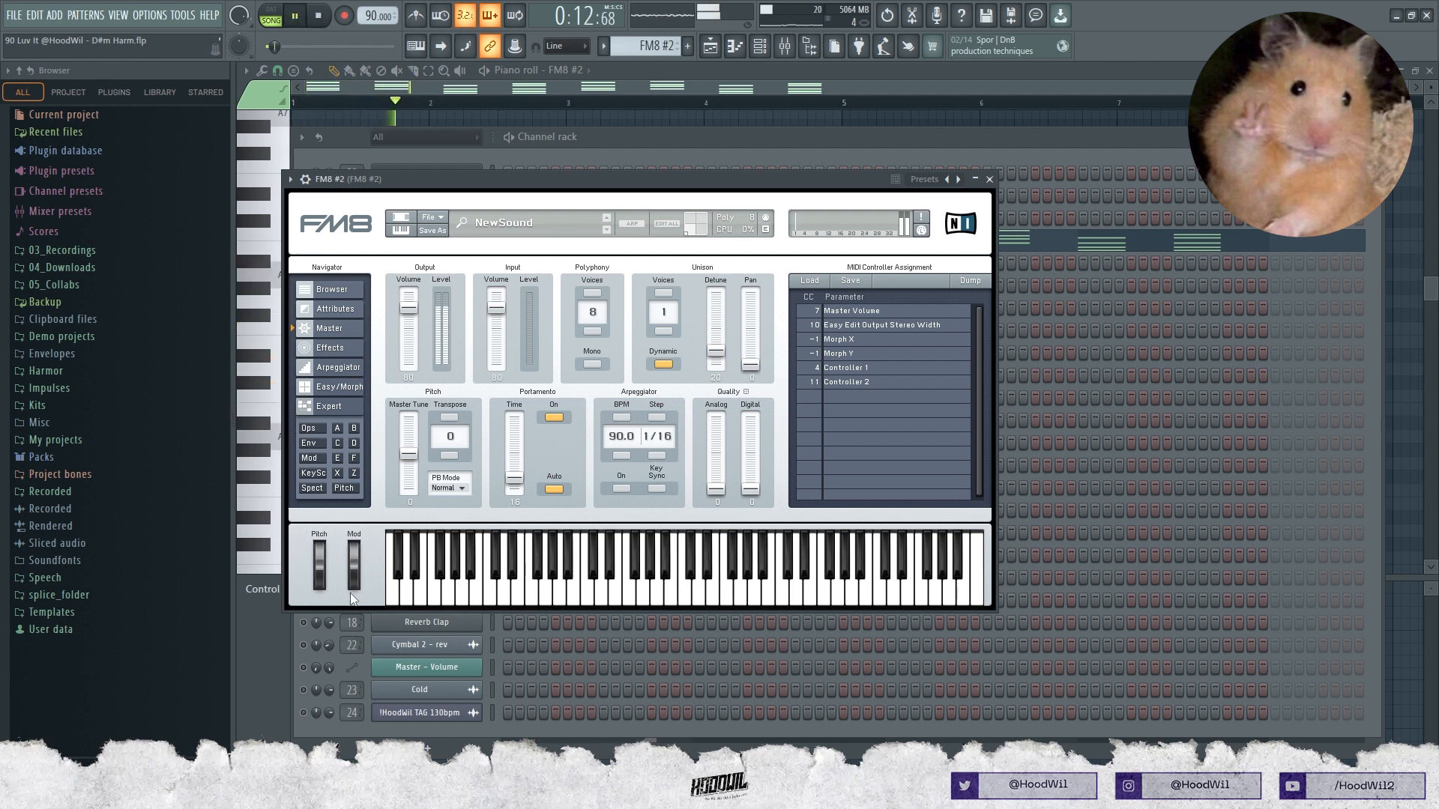
left_click(990, 179)
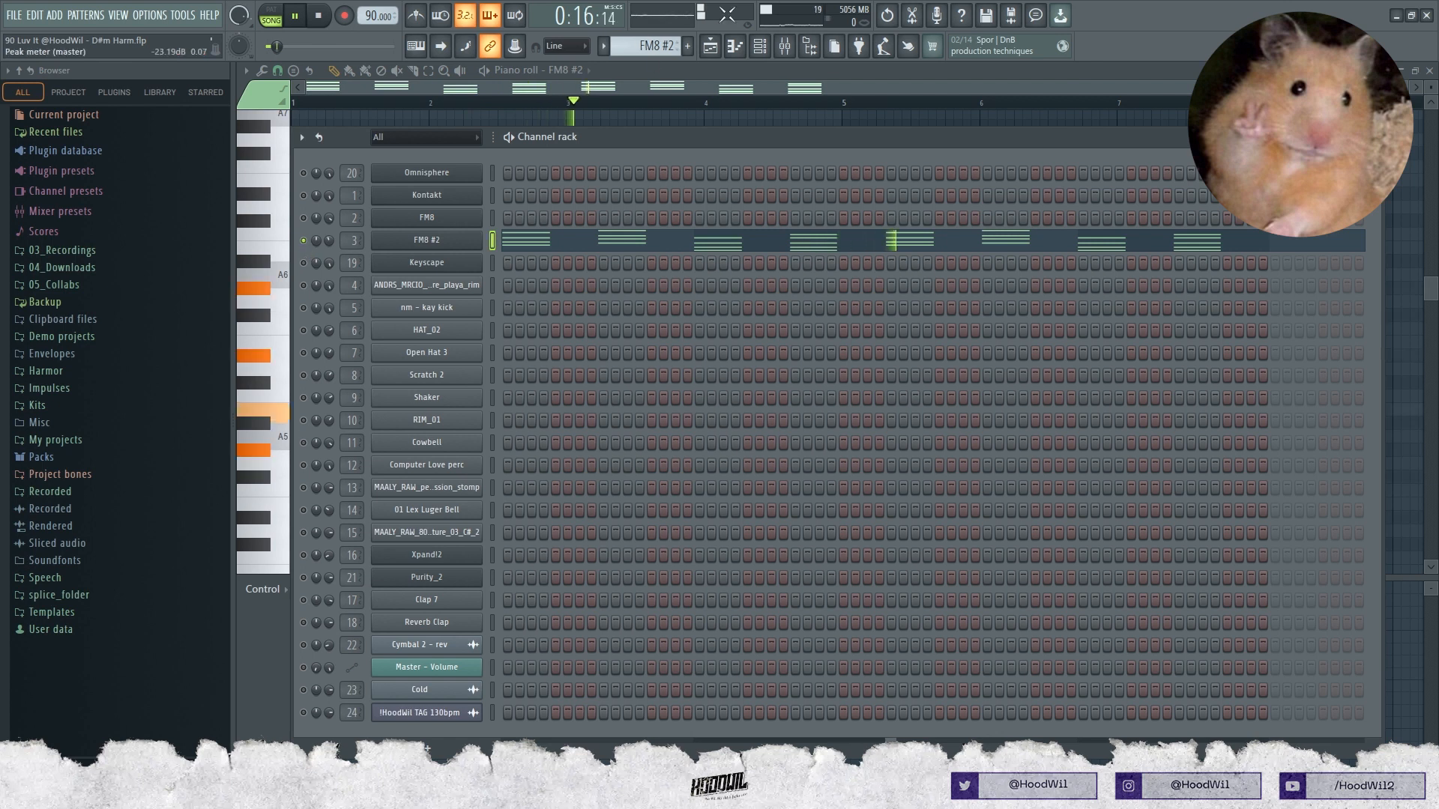
key("space")
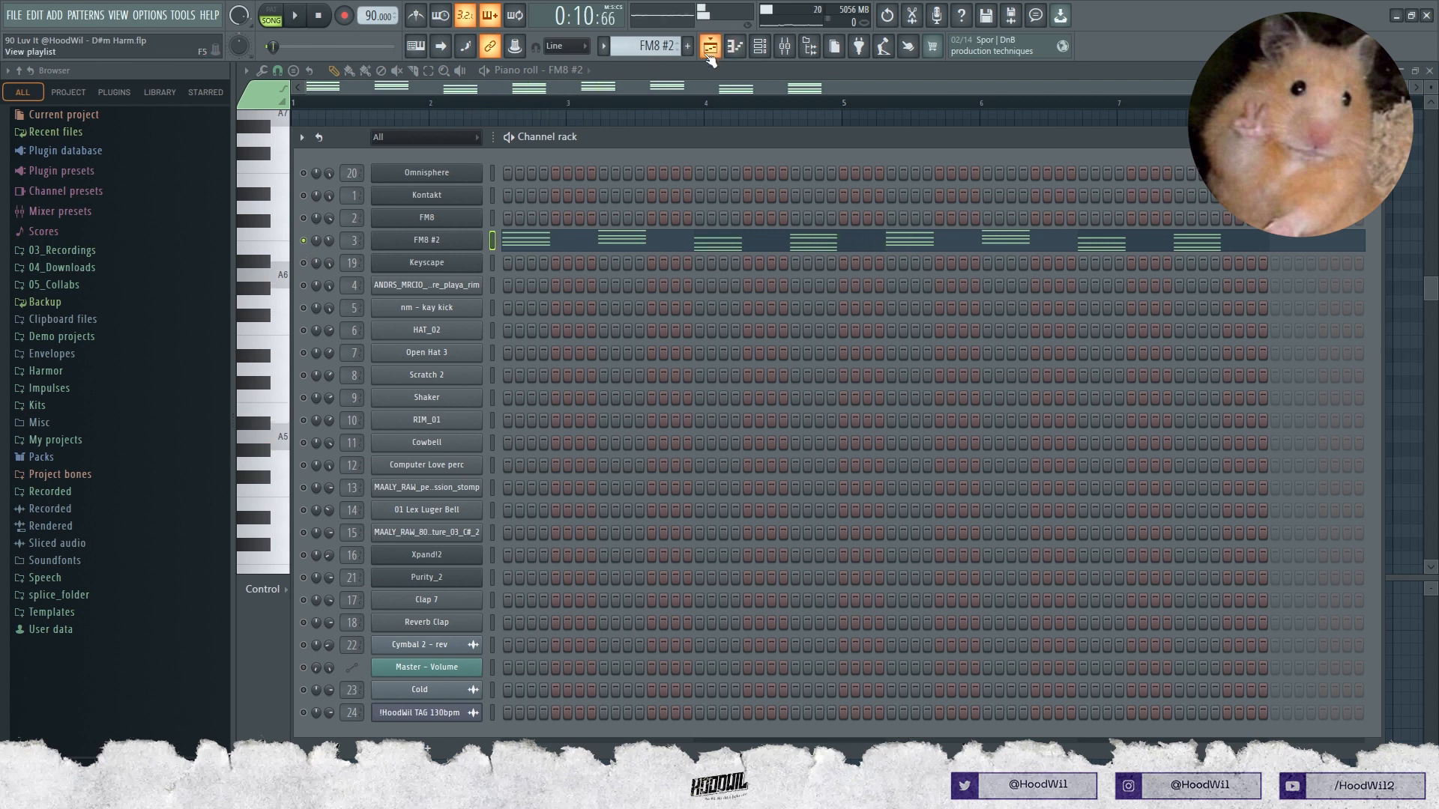
- Unmute the Keyscape track (Track 5) in the playlist and open its pattern in the piano roll
left_click(710, 46)
left_click(424, 252)
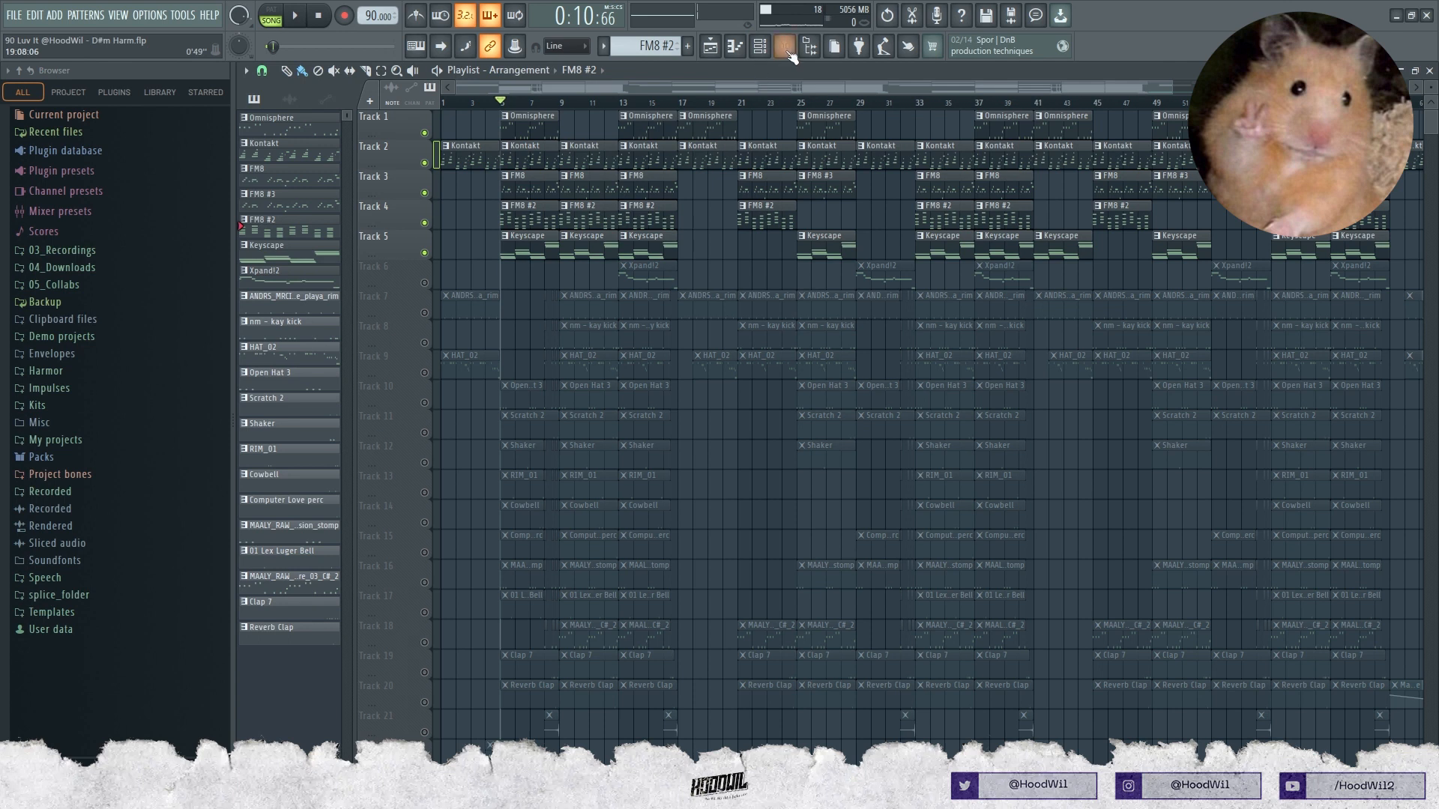
left_click(467, 47)
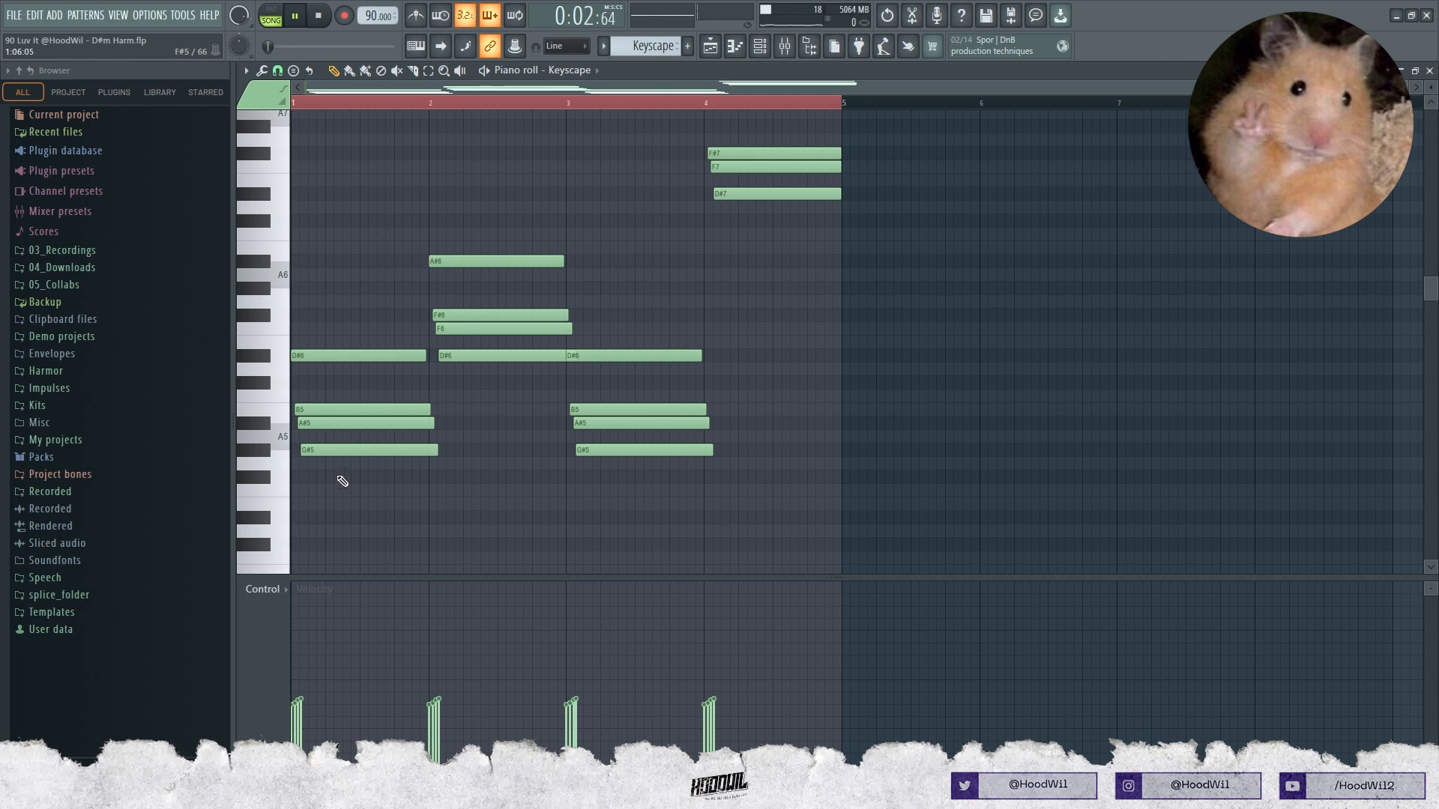
- Try shifting all the Keyscape notes up one semitone, and move them back down to their original pitch
key("ctrl+a")
left_click_drag(333, 449, 328, 433)
left_click(330, 386)
right_click(340, 409)
key("ctrl+z")
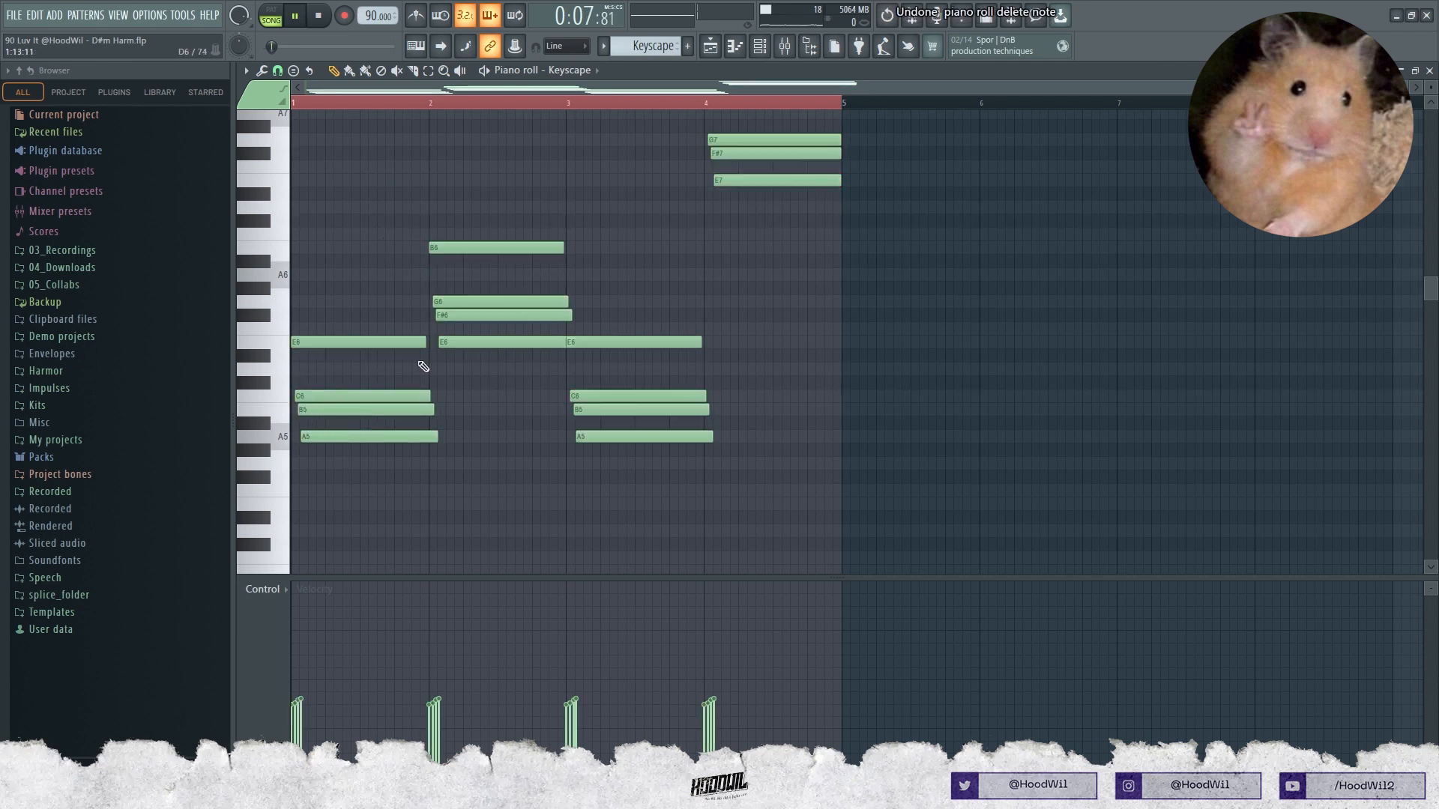
key("ctrl+a")
left_click_drag(543, 248, 543, 261)
- Play the arrangement from bar 5 and examine the Keyscape clip's staggered chords in the piano roll
key("F5")
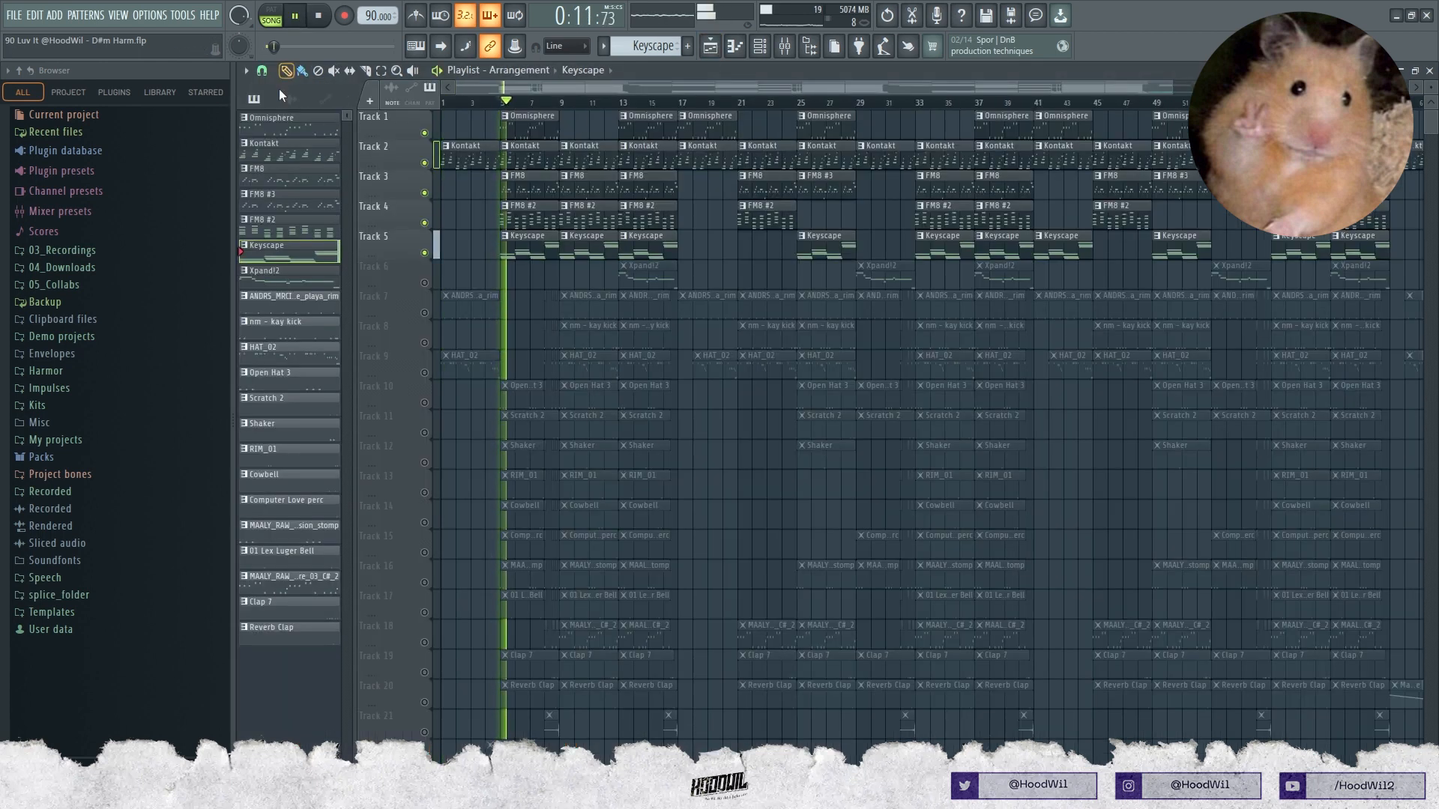
double_click(523, 248)
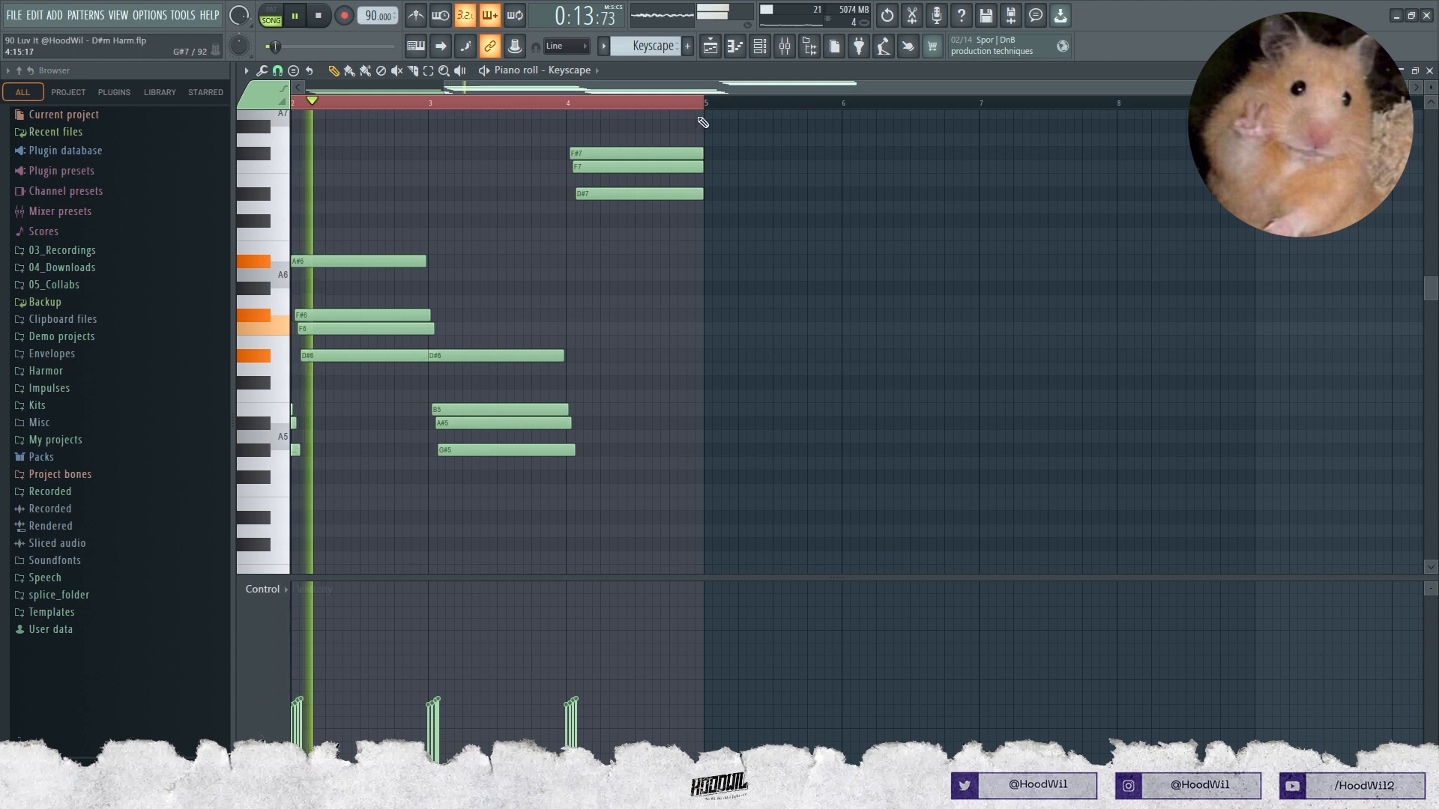
scroll(675, 212, "down", 5)
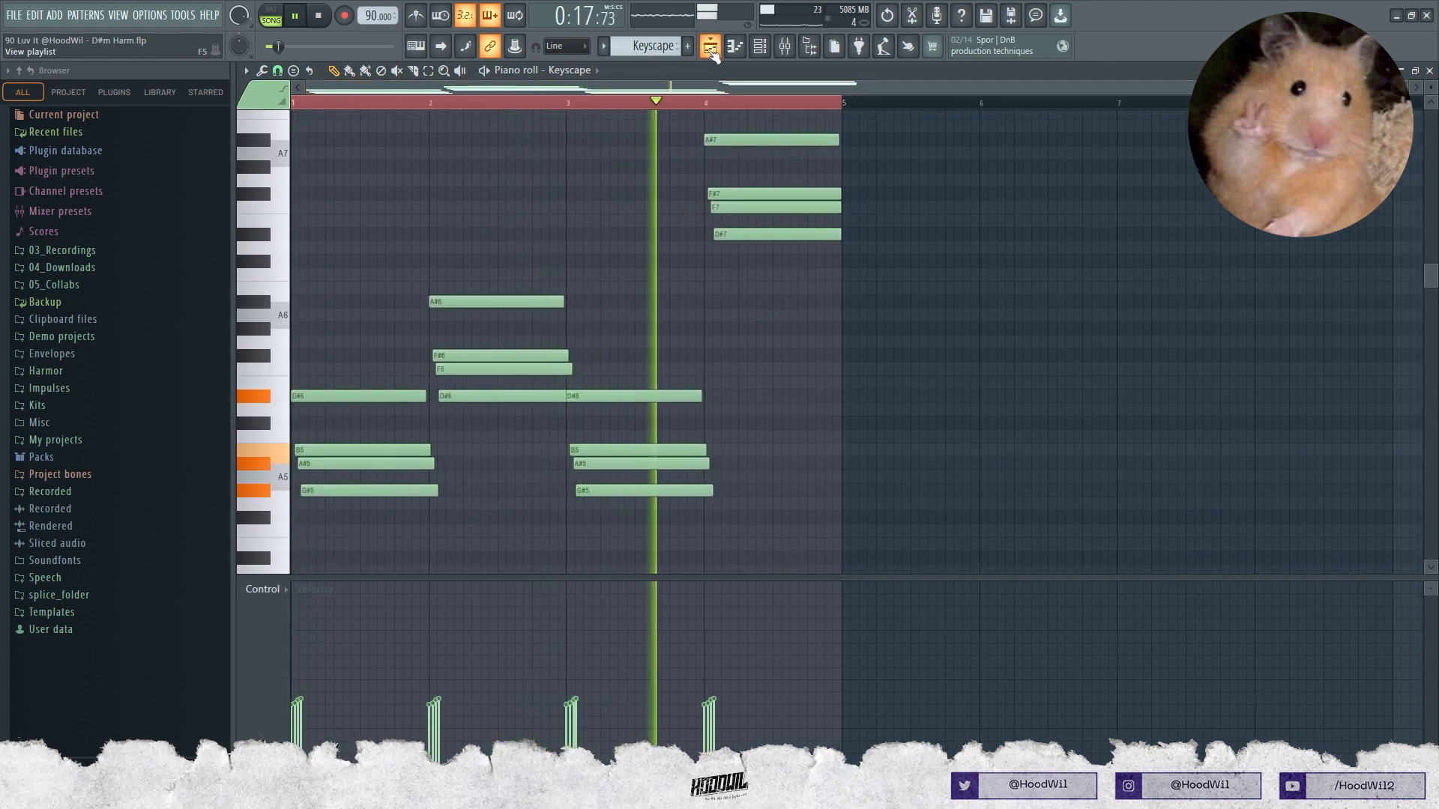
left_click(711, 51)
left_click(710, 51)
left_click(711, 53)
key("space")
- Unmute the Xpand!2 track (Track 6), set the playback start to bar 13, and open its pattern in the piano roll
left_click(425, 283)
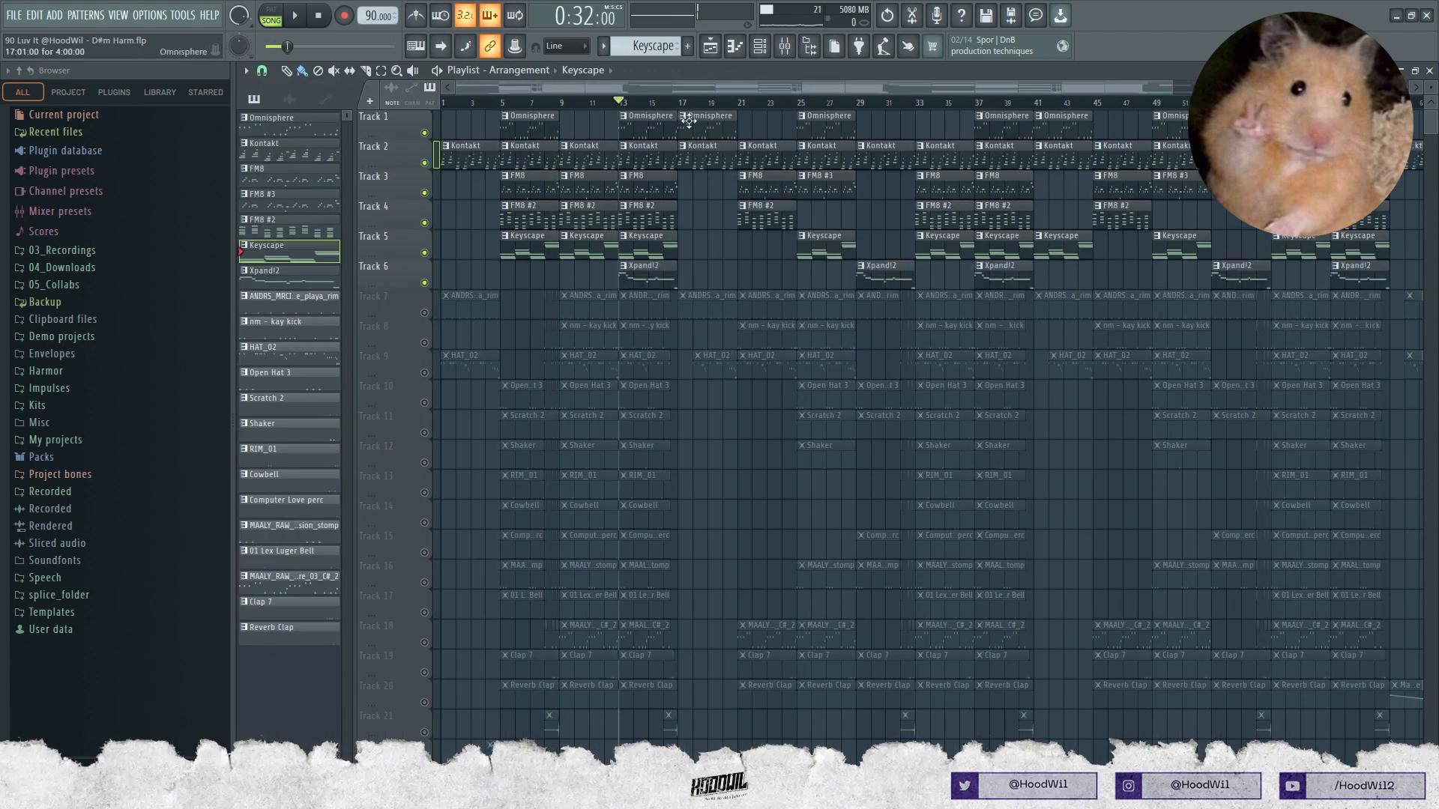
left_click_drag(677, 103, 619, 103)
double_click(660, 286)
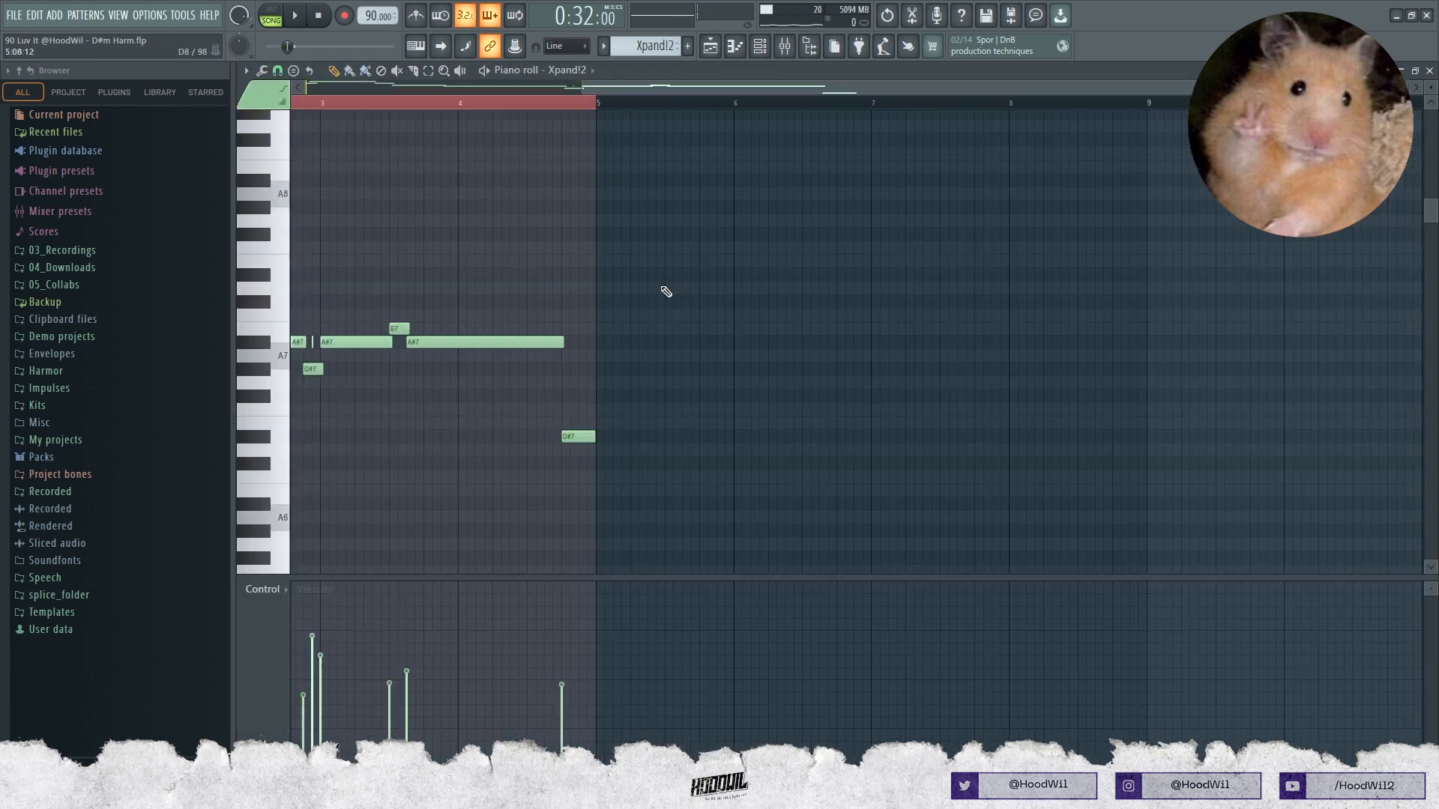
- Play the arrangement from bar 13 and examine the Xpand!2 melody in the piano roll
key("space")
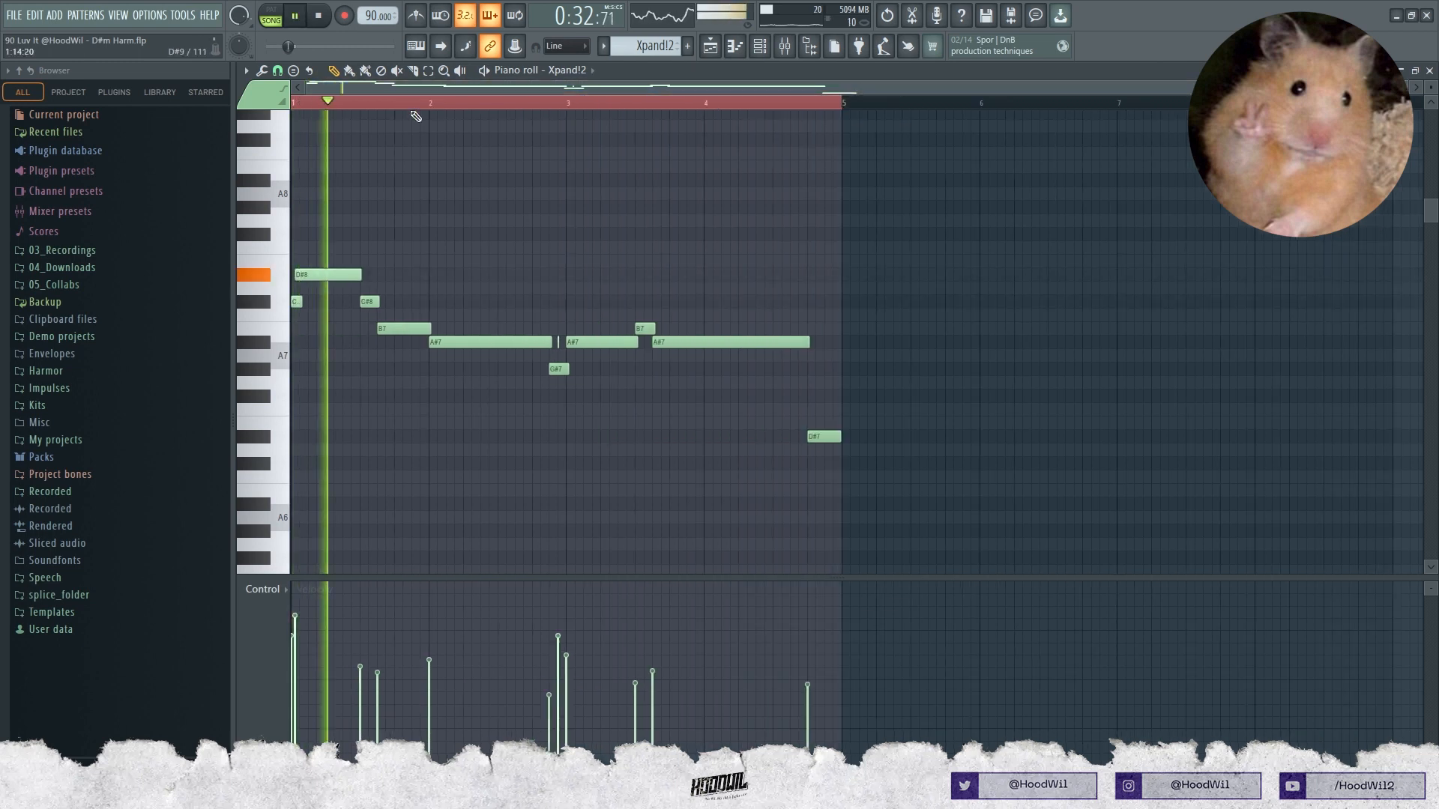
left_click(626, 110, "ctrl")
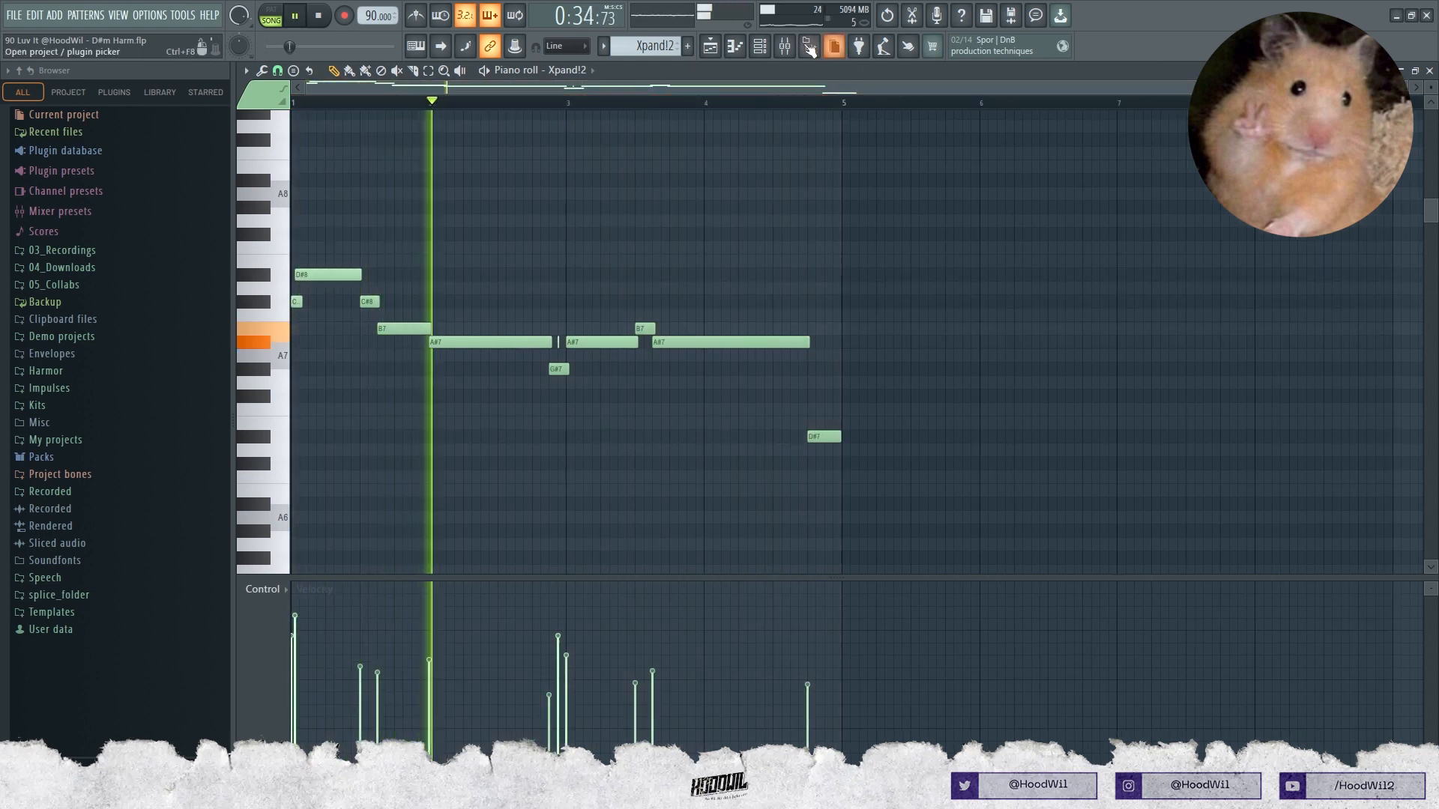
left_click(713, 48)
left_click(713, 48)
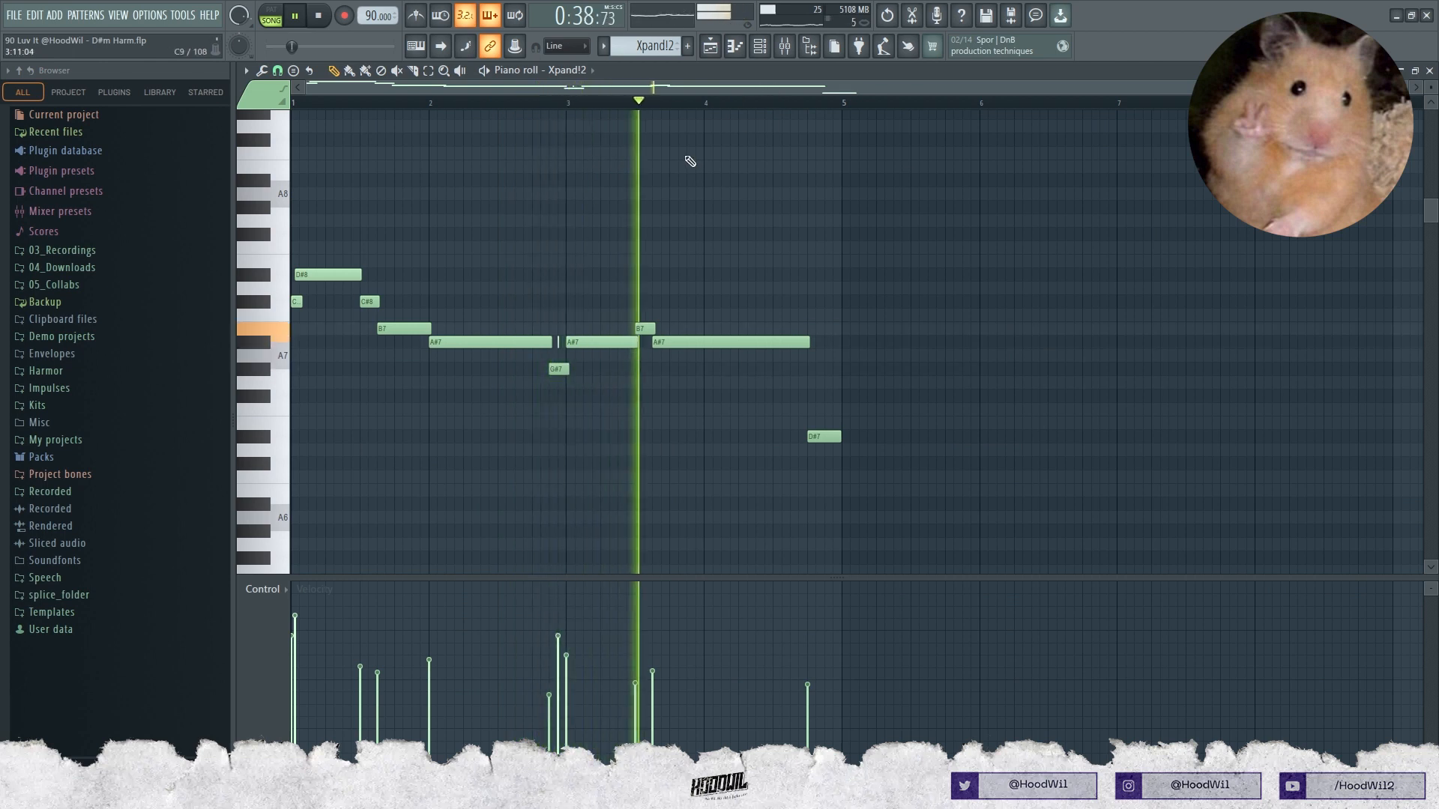
key("space")
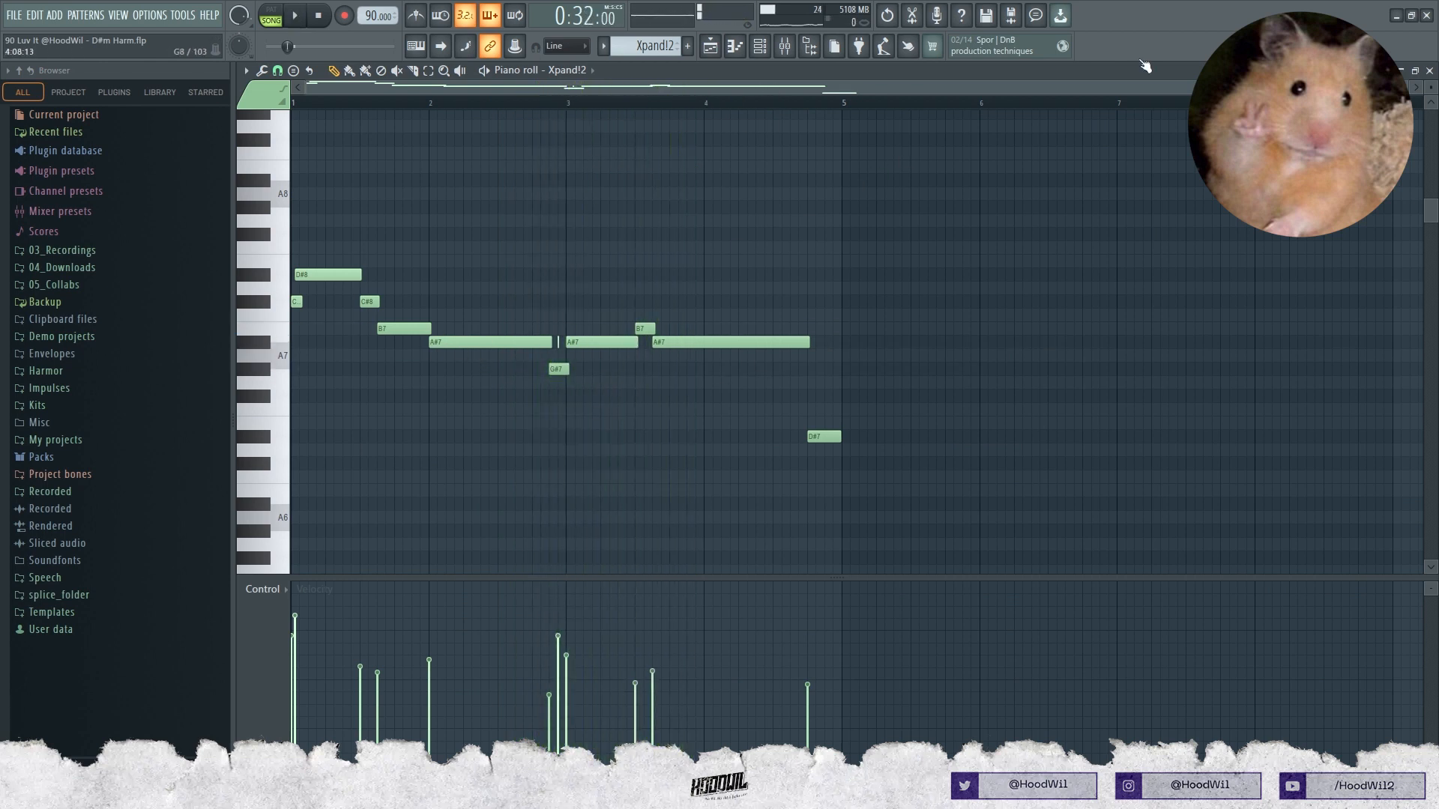
- Nudge the long D#8 note at the start of the Xpand!2 melody slightly earlier, off the grid, and play it
scroll(302, 280, "up", 4)
left_click_drag(353, 278, 304, 292)
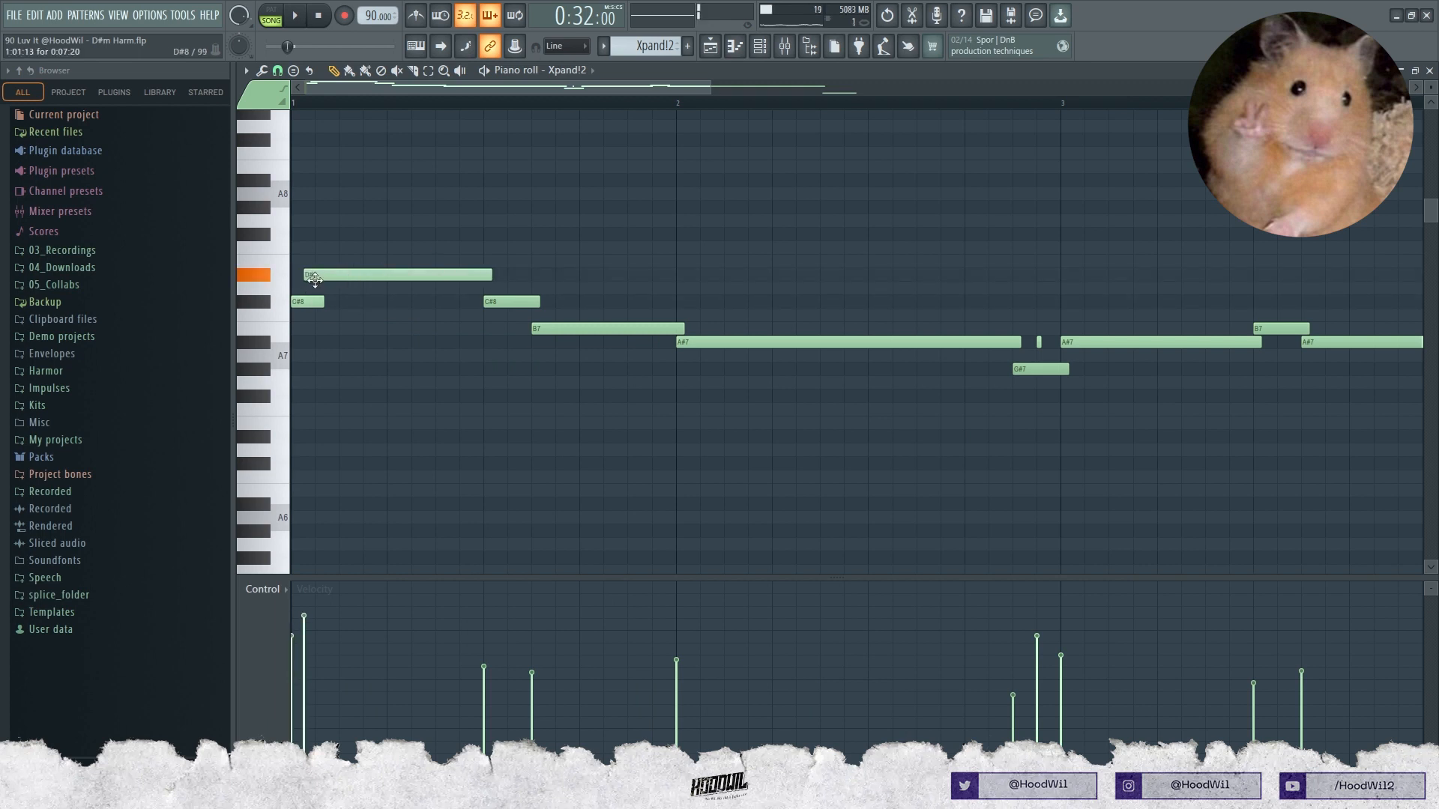
left_click_drag(314, 277, 312, 277)
key("space")
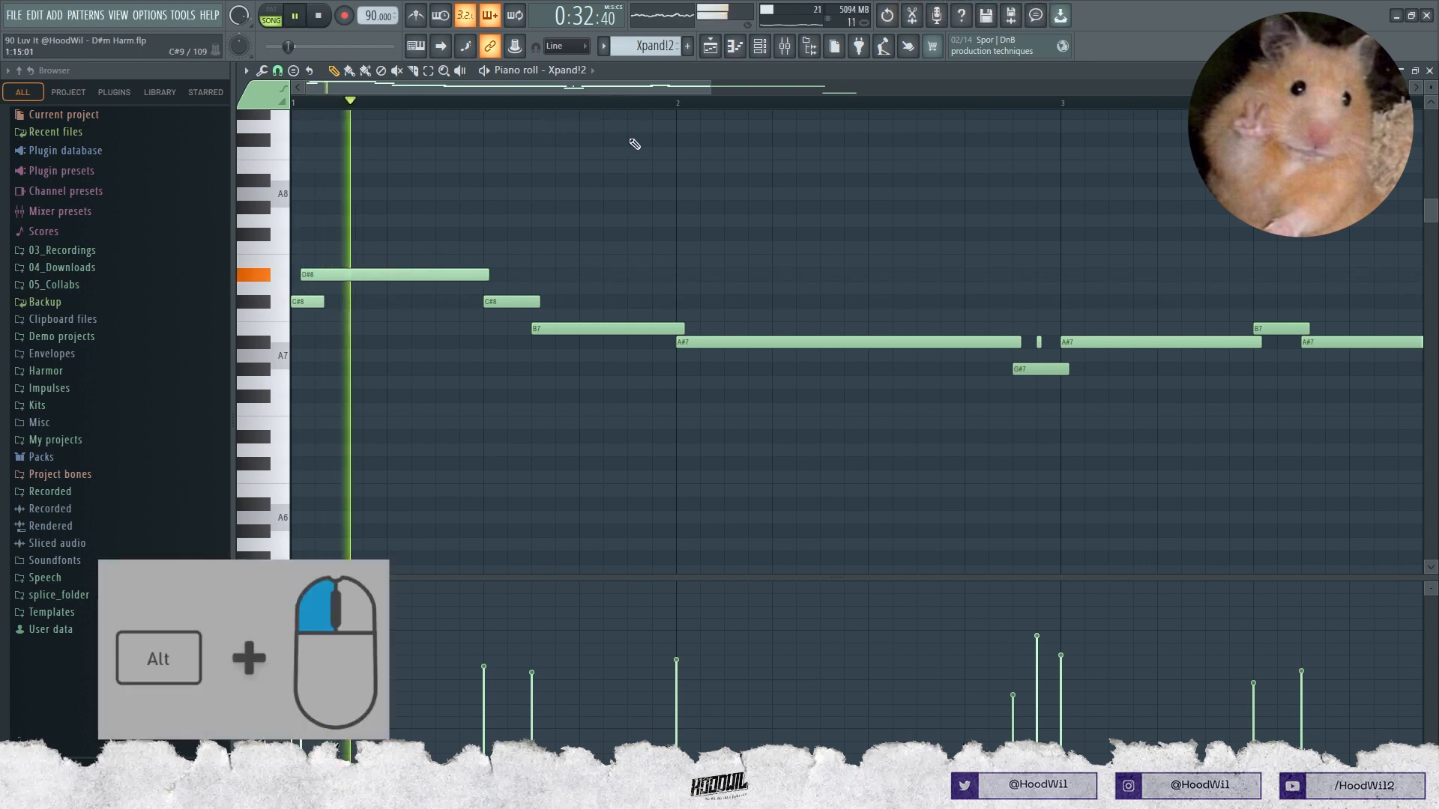
- Reopen the Xpand!2 clip at bar 13 from the playlist, listen through its melody, and return to the playlist
key("F5")
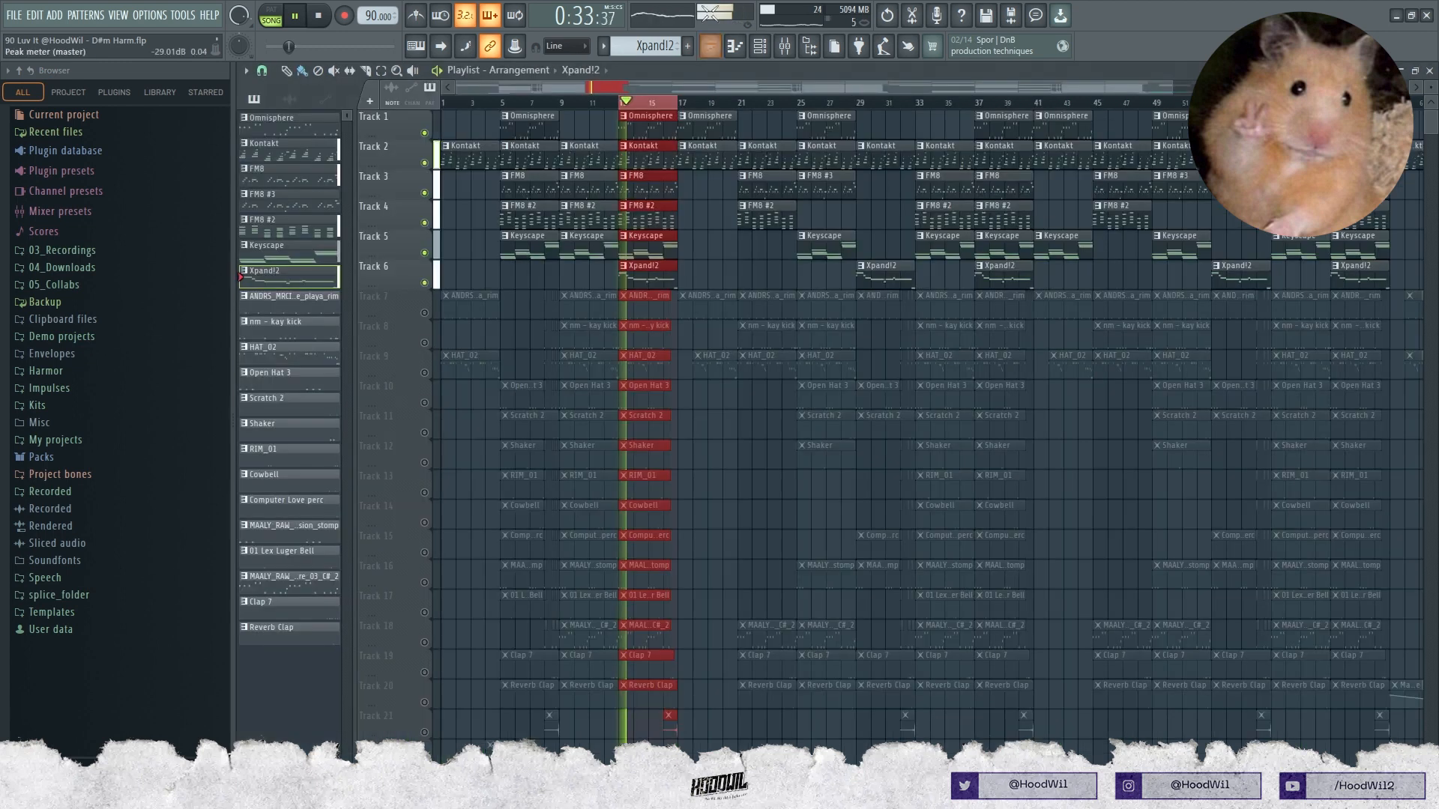
double_click(655, 283)
left_click_drag(711, 88, 1338, 92)
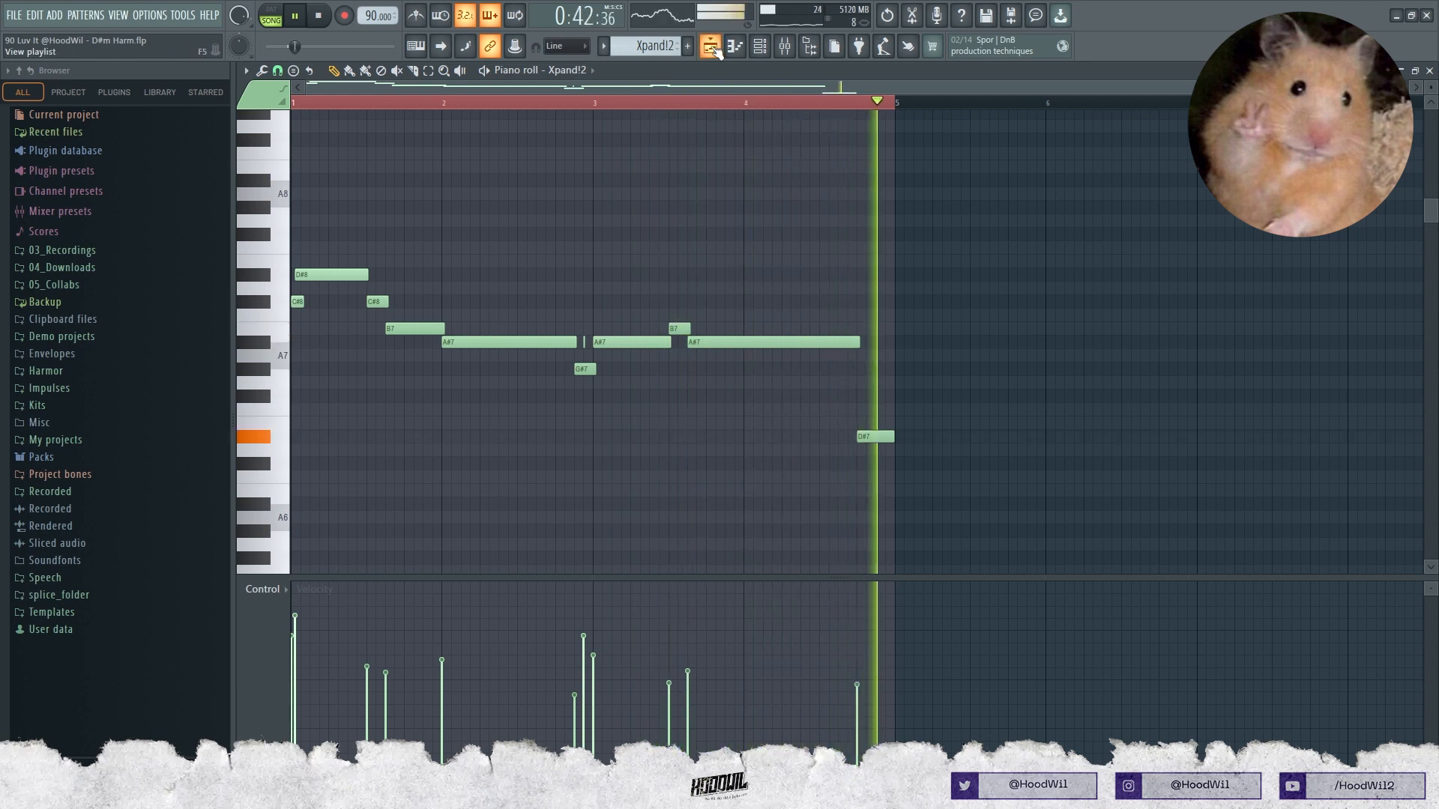
left_click(711, 47)
key("space")
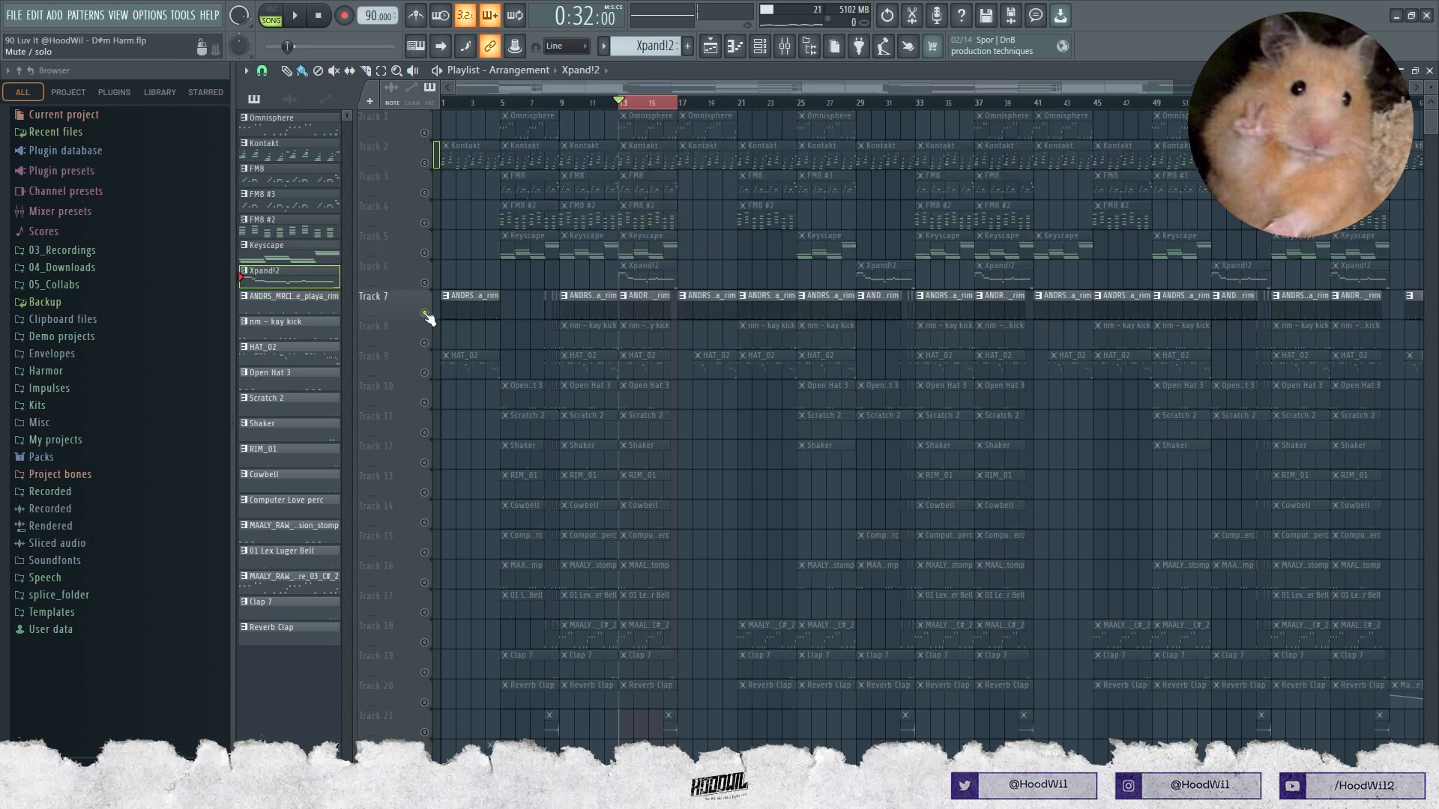
- Play the soloed rim track (Track 7) and examine its pattern in the piano roll and channel rack
key("space")
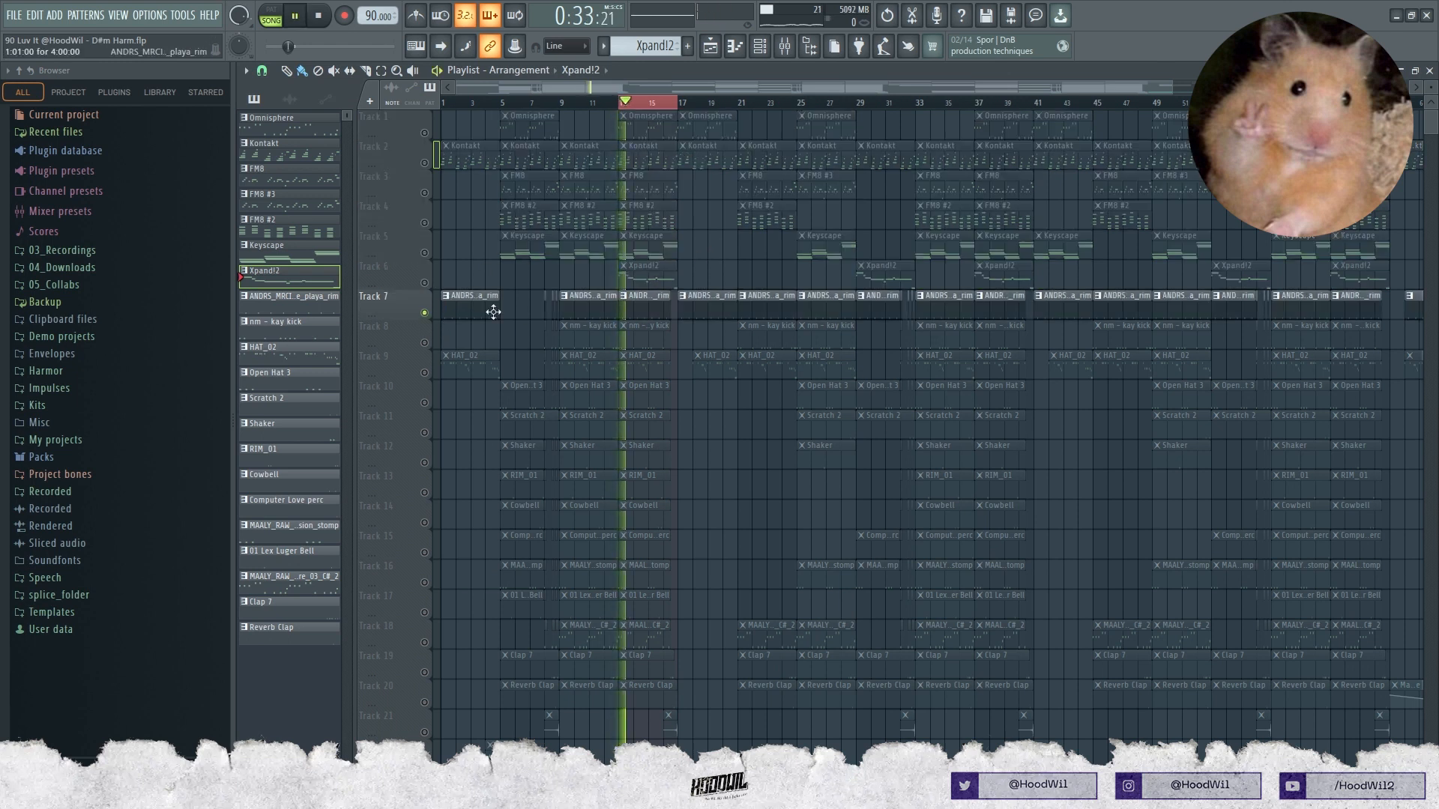
key("space")
double_click(649, 303)
left_click(760, 46)
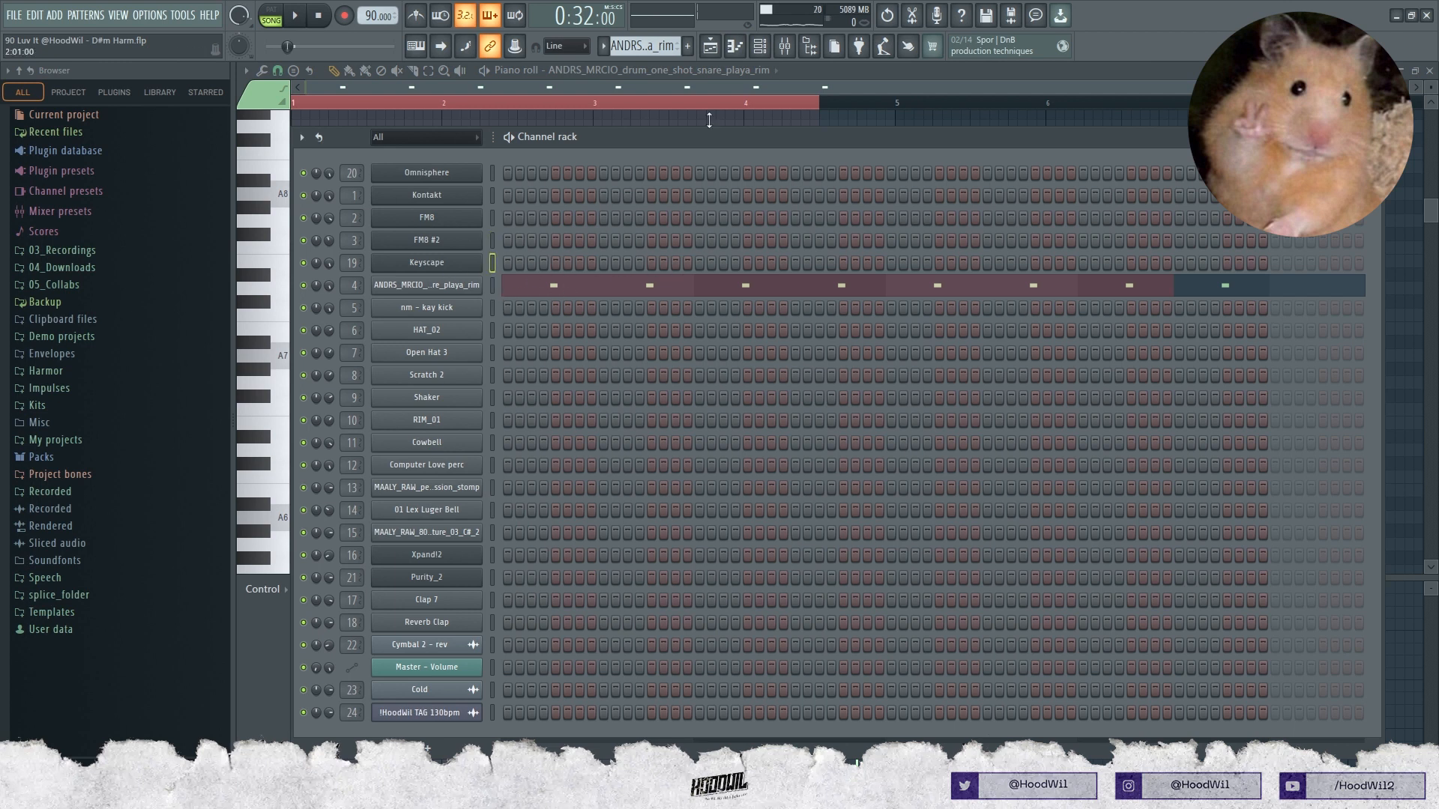
- Open the nm - kay kick pattern in the piano roll, play it from bar 13, and return to the playlist
left_click(712, 48)
double_click(655, 338)
key("space")
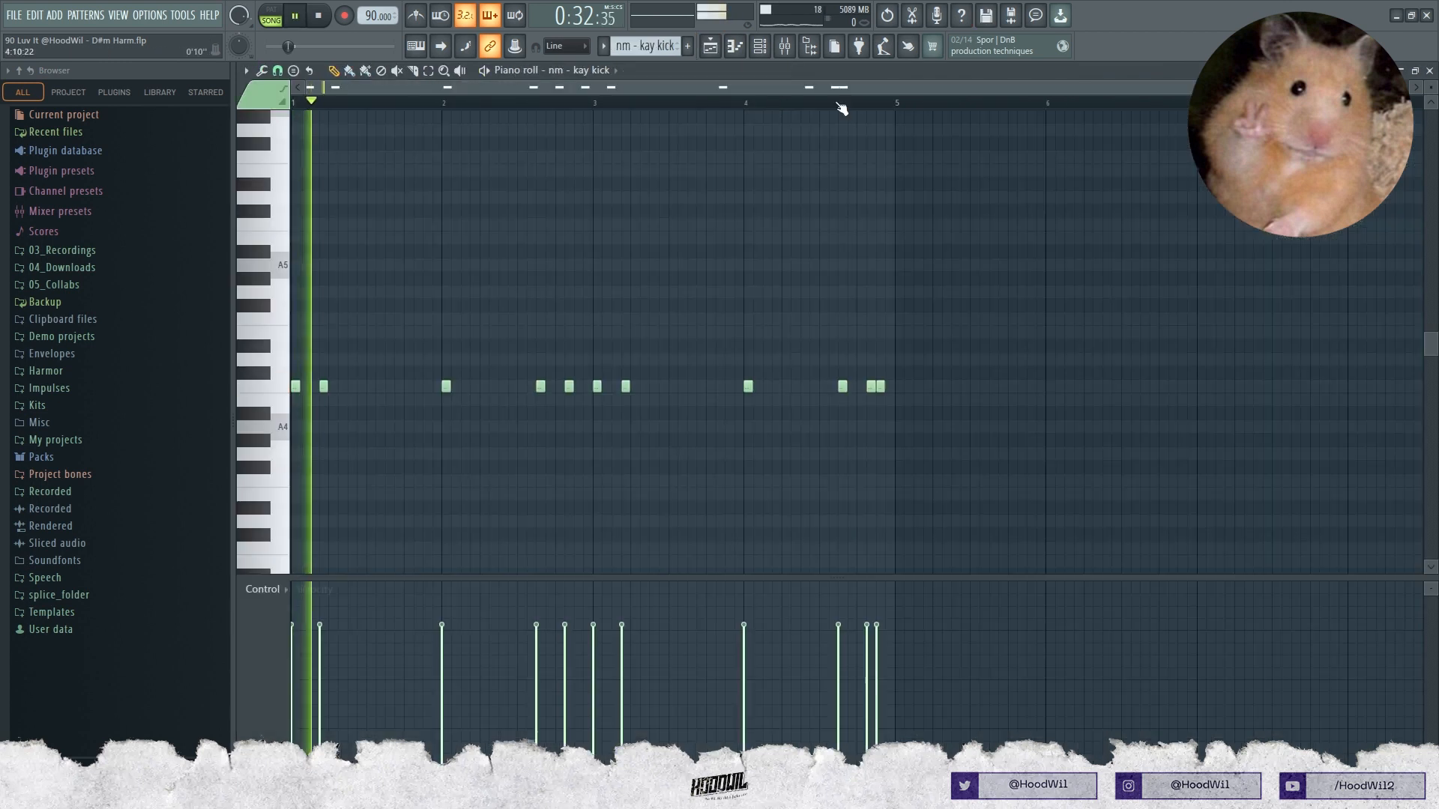
left_click(709, 57)
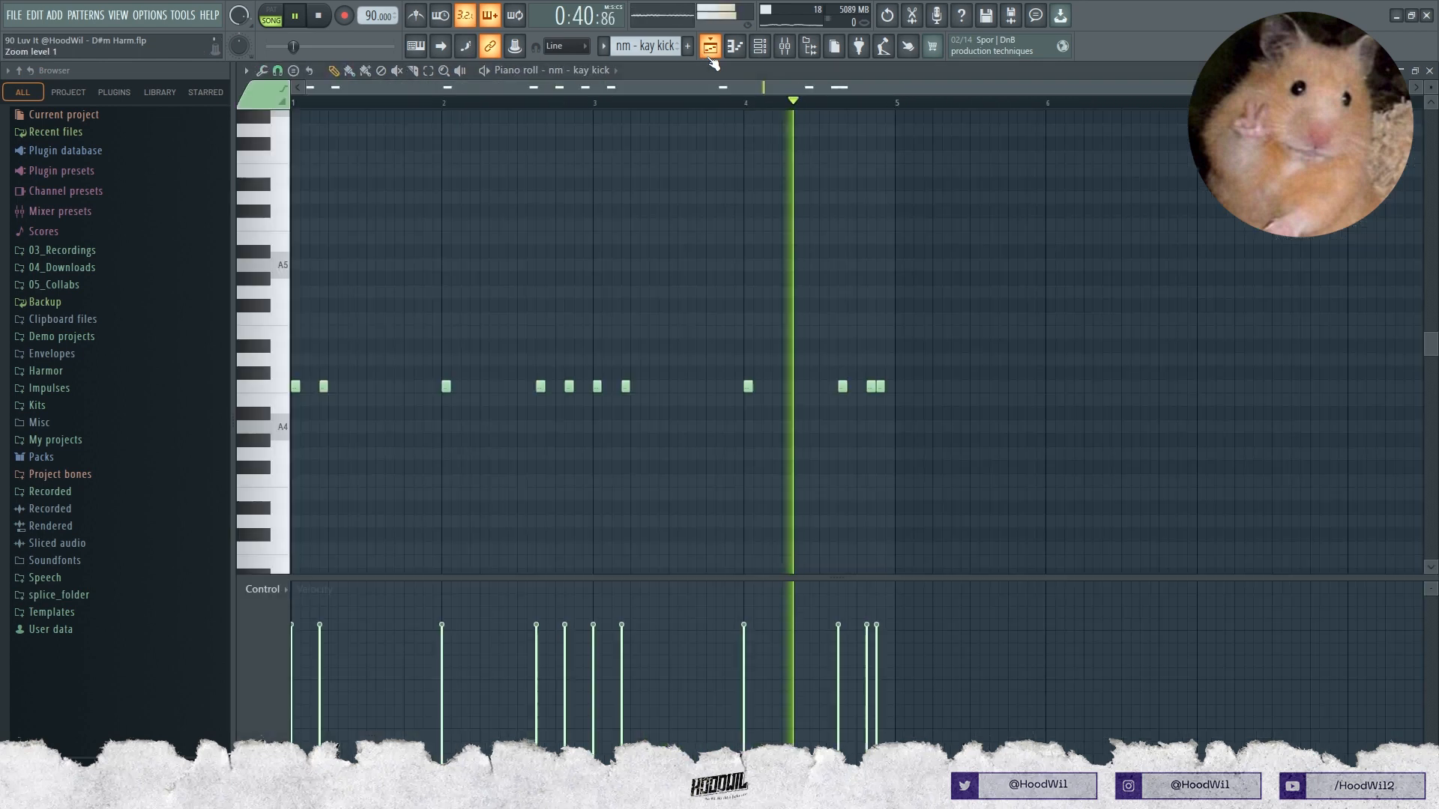
left_click(710, 52)
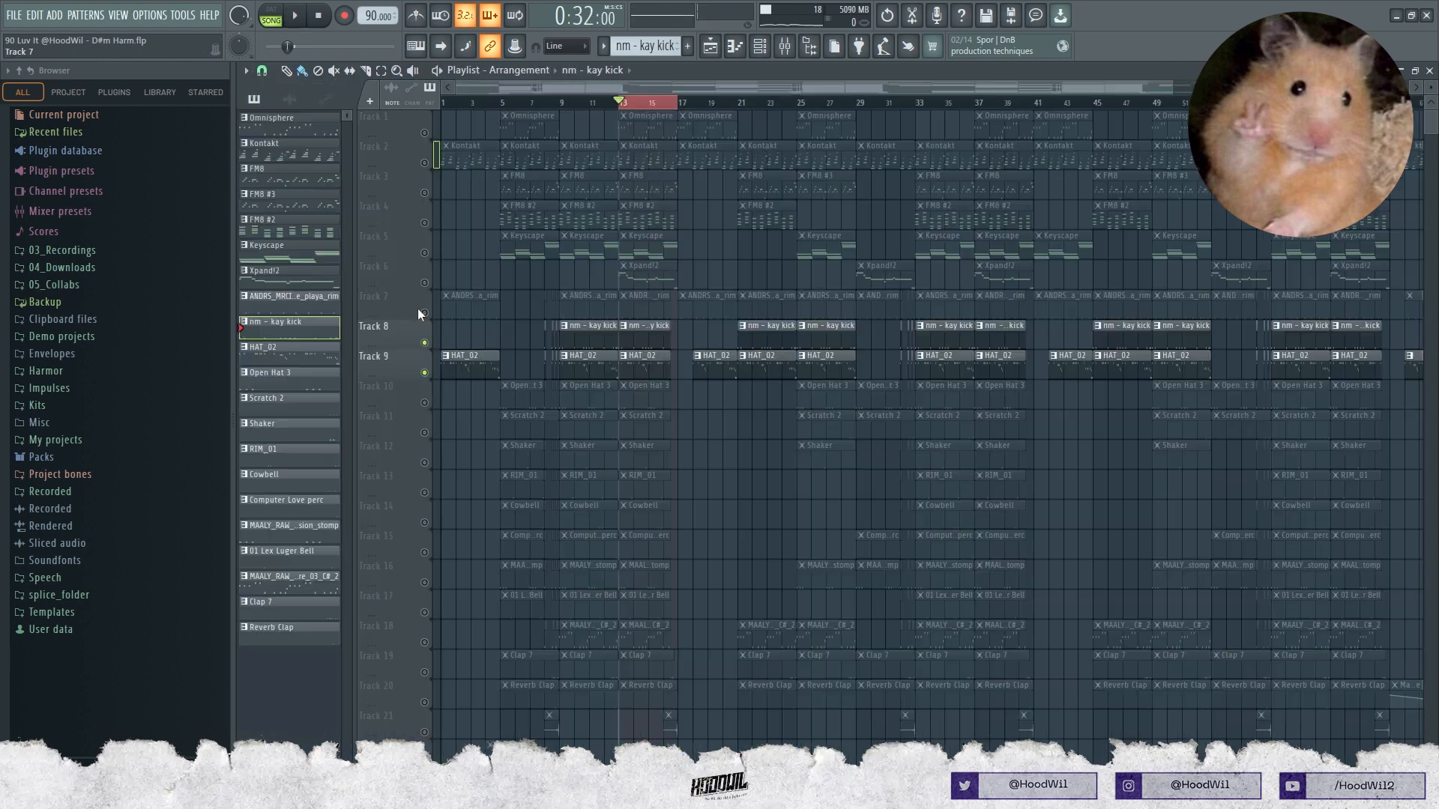
- Unmute Track 7 alongside Tracks 8 and 9, and view the HAT_02 pattern in the piano roll and channel rack
left_click(425, 314)
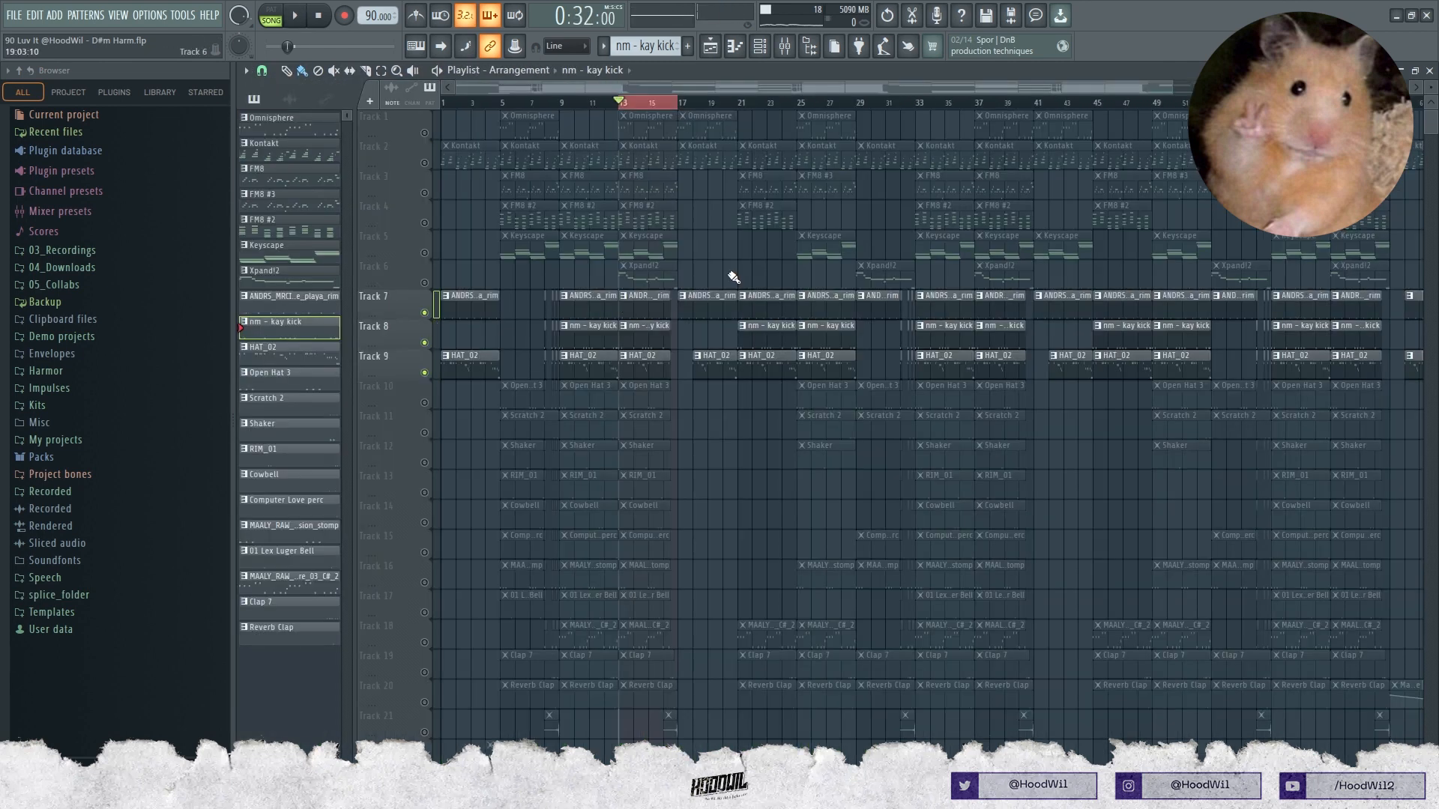
left_click(763, 48)
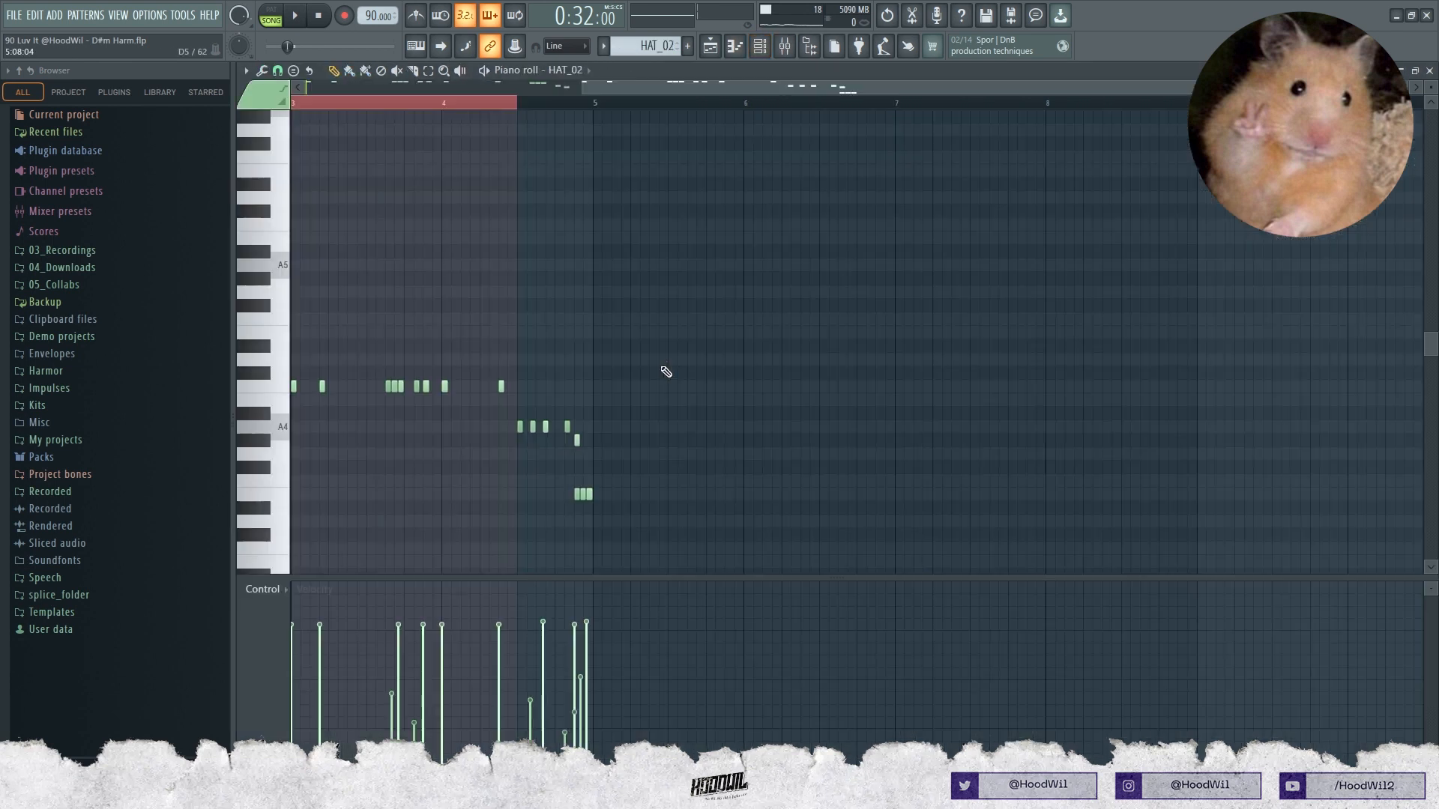
left_click_drag(923, 85, 787, 84)
left_click(768, 52)
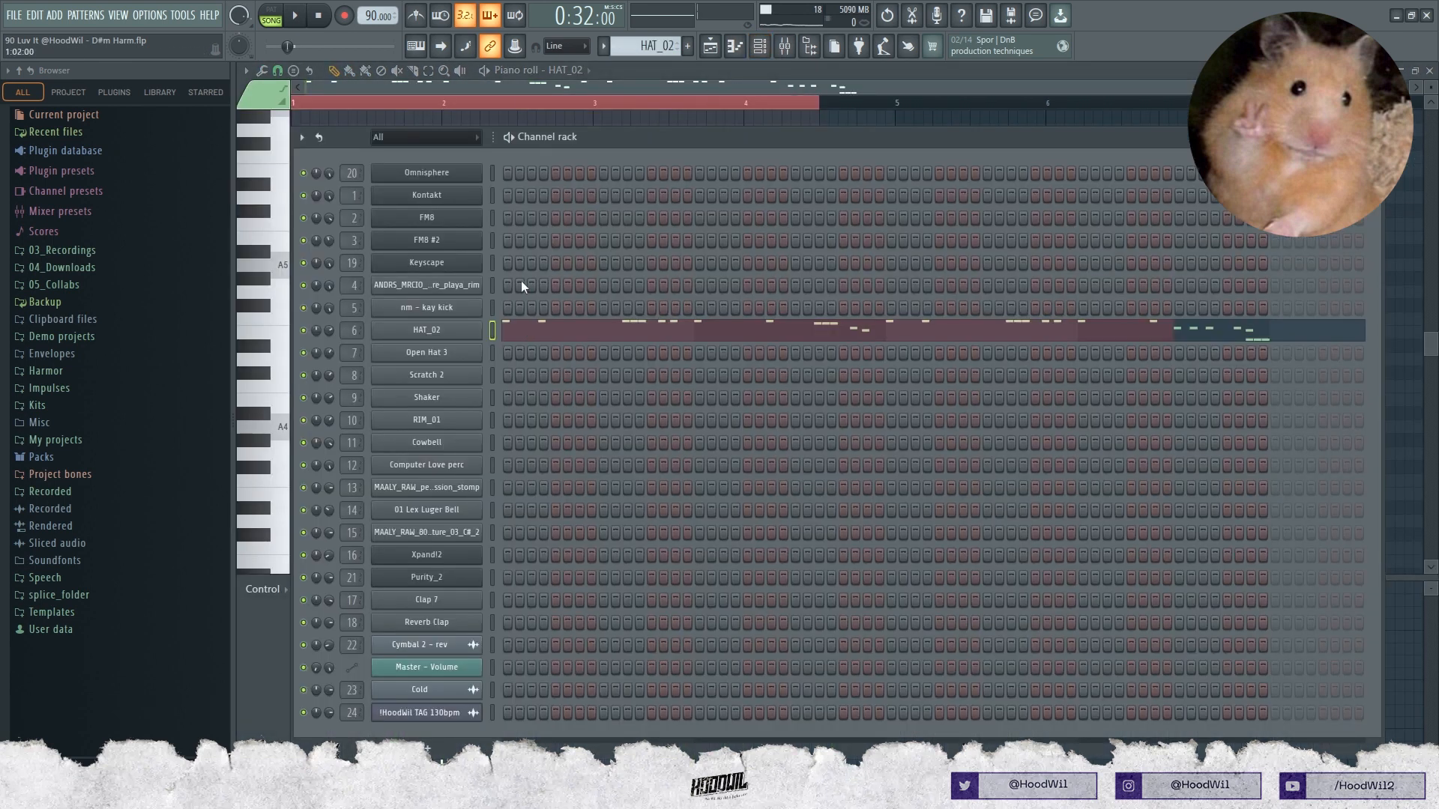
- Fill the HAT_02 channel with a hit every four steps and open it in the piano roll
right_click(482, 322)
left_click(685, 375)
right_click(473, 335)
left_click(515, 331)
right_click(476, 334)
left_click(517, 330)
- Duplicate the one-bar hat rhythm until it fills four bars, and play it with the rim and kick
left_click_drag(442, 104, 2, 198)
key("ctrl+b")
key("ctrl+b")
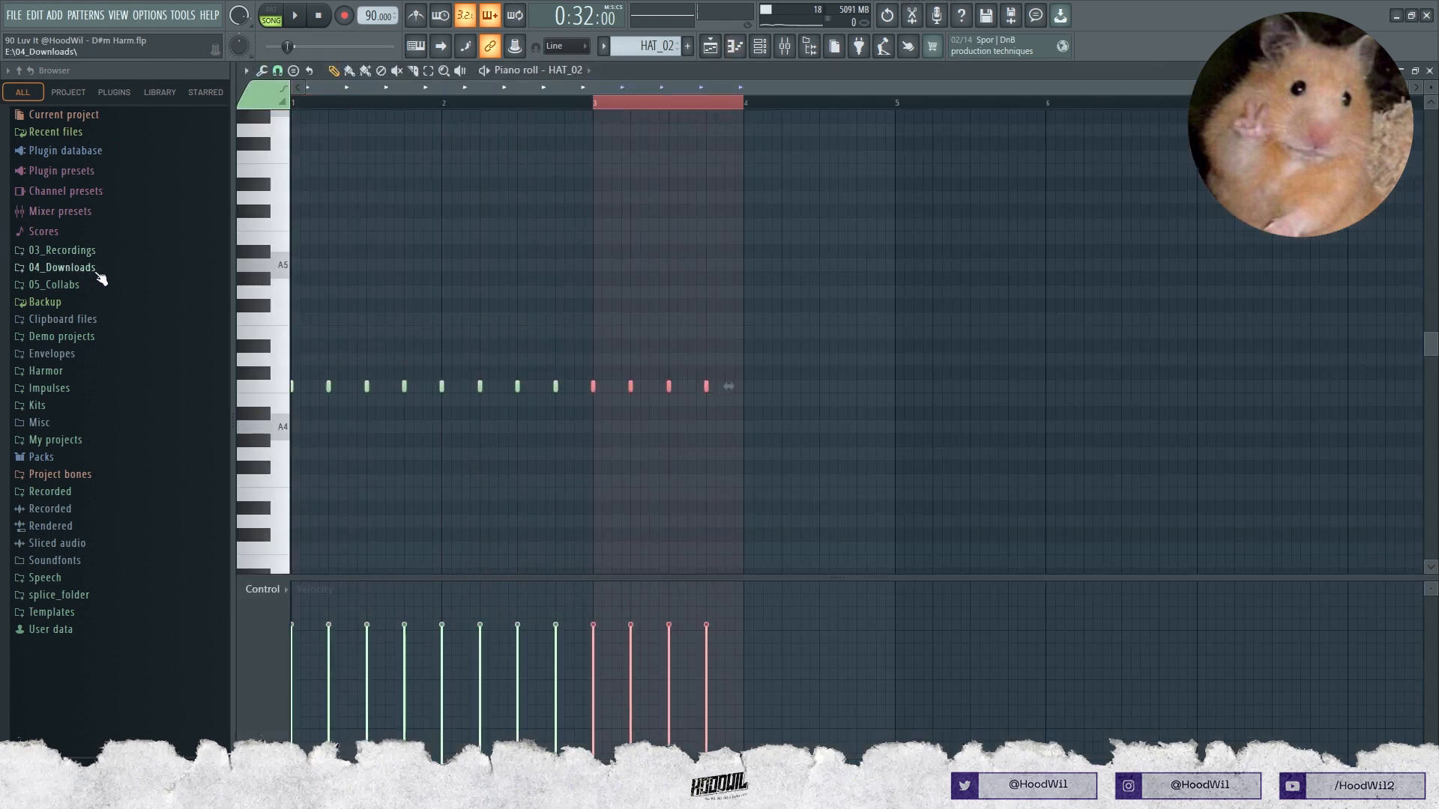
key("ctrl+b")
left_click(710, 46)
key("space")
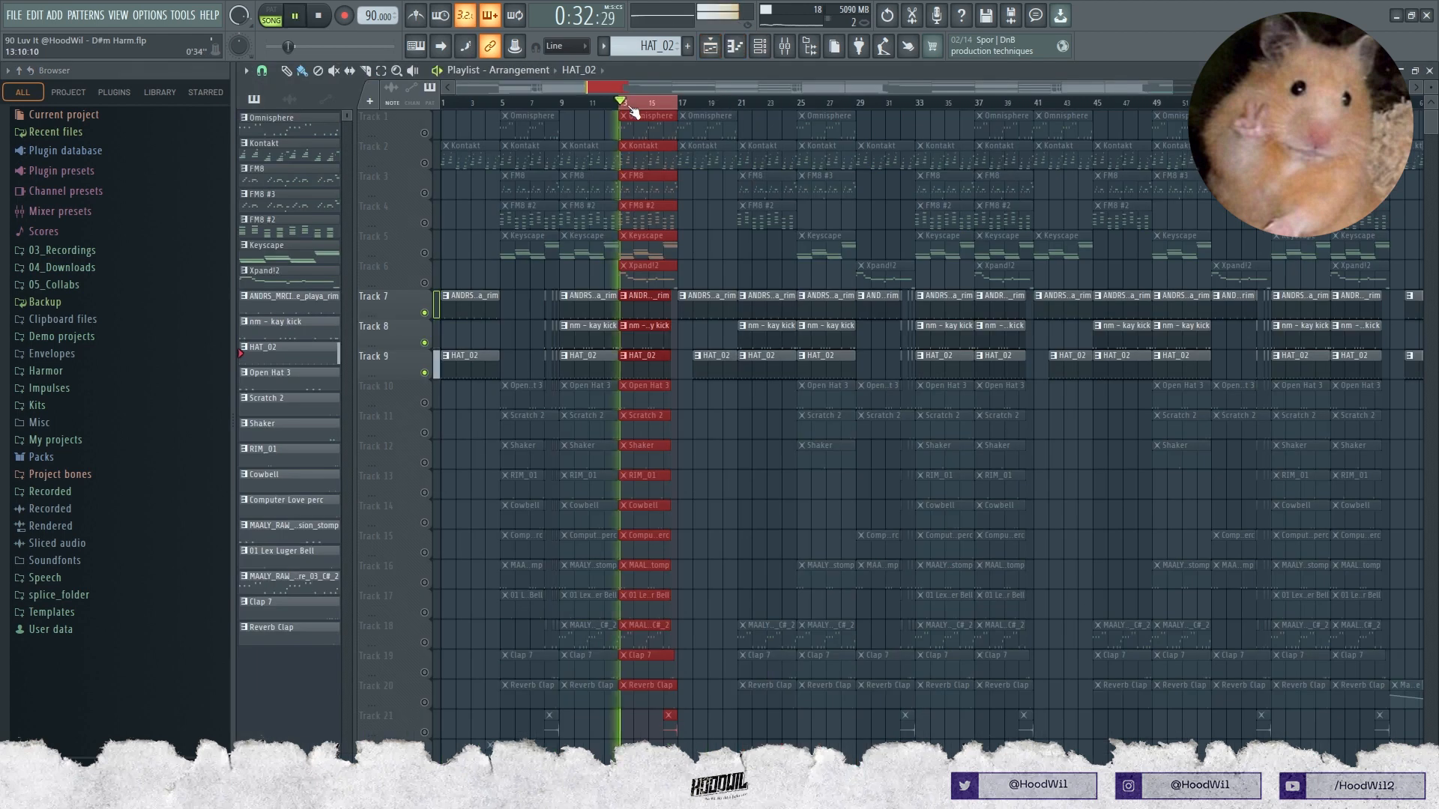
- Try adjusting the time shift in the HAT_02 channel's settings while playing, undo it, and close the settings
left_click(759, 46)
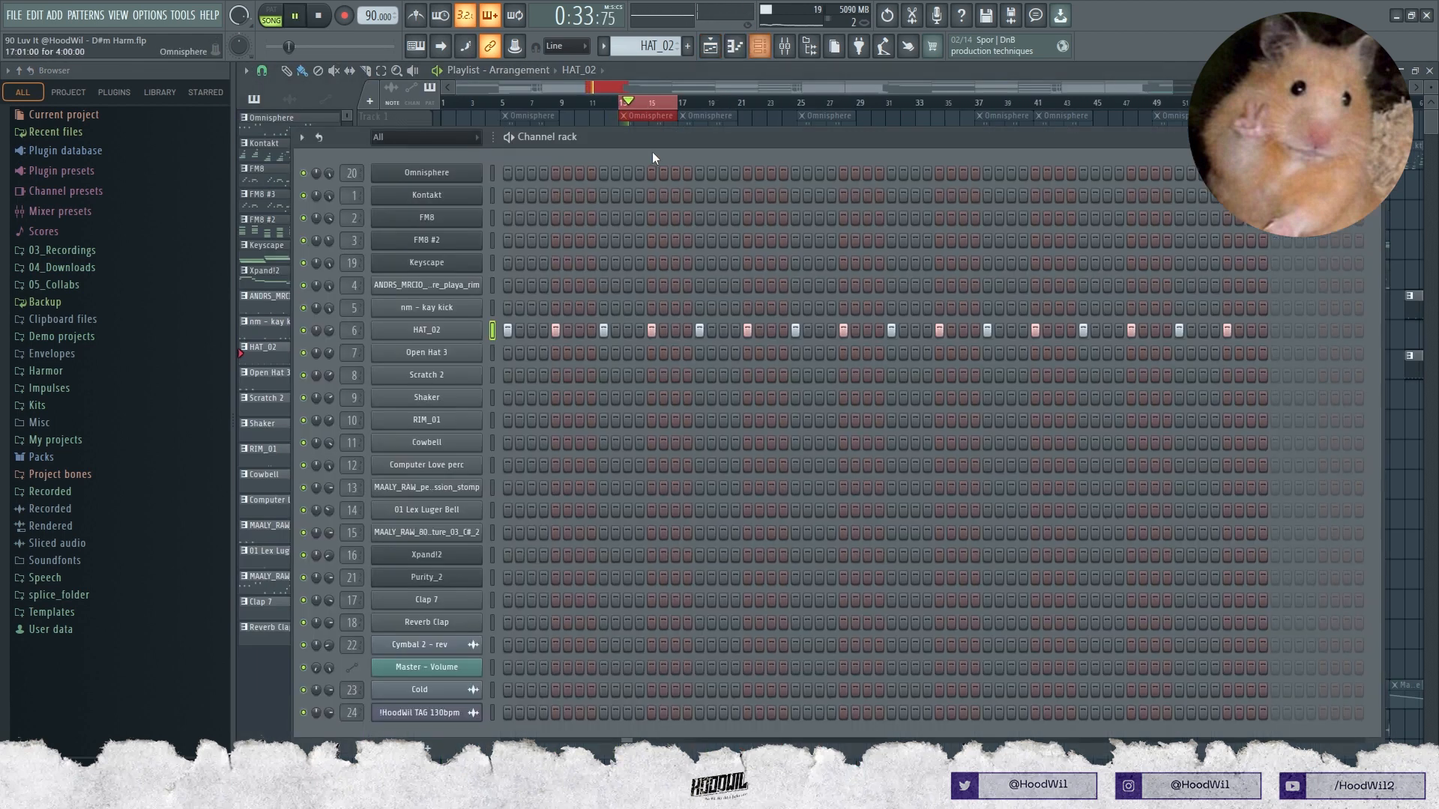
left_click(467, 332)
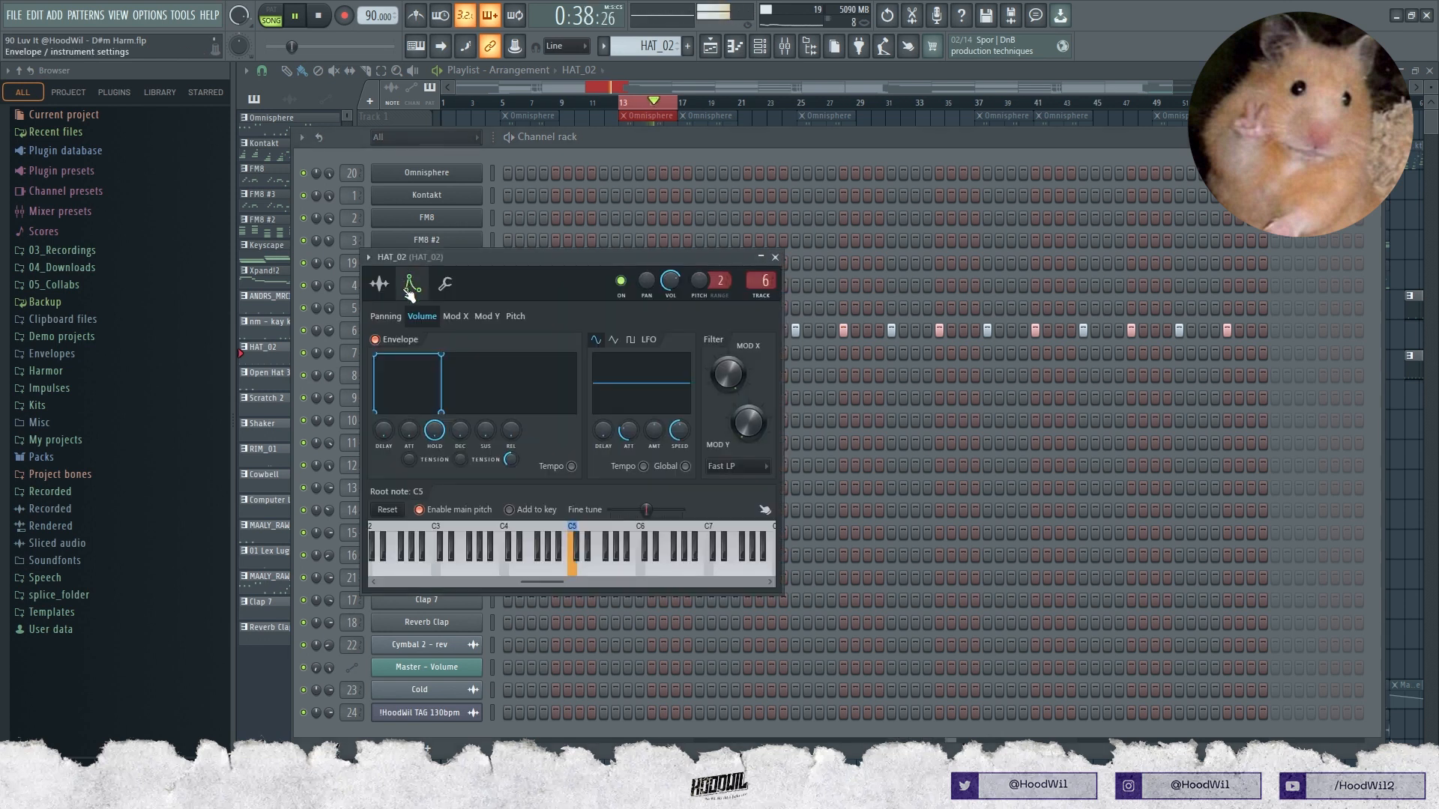
left_click(444, 284)
key("space")
key("space")
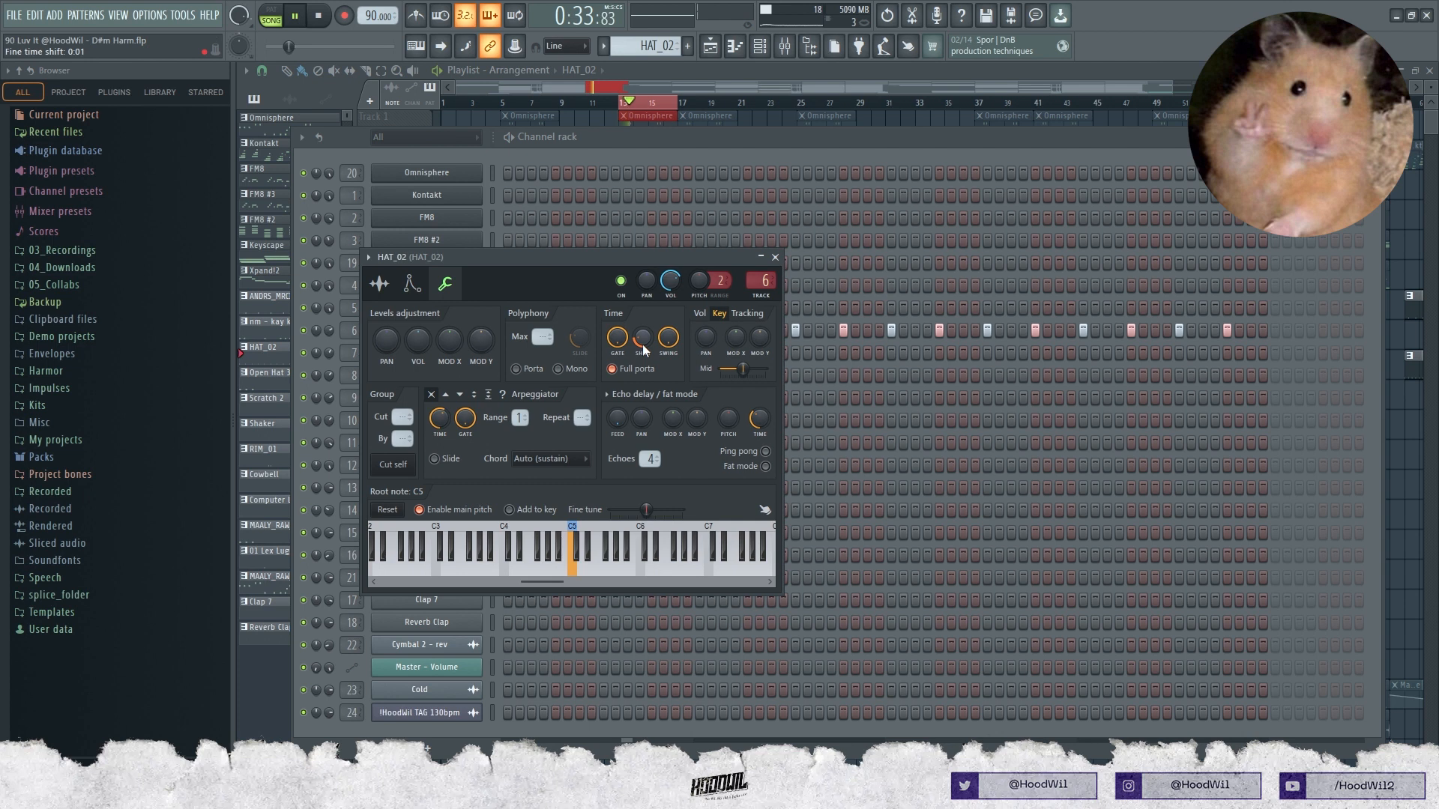
key("space")
key("ctrl+z")
left_click(775, 257)
- Open HAT_02 in the piano roll, switch to the Paint tool, and change the note snap for a hat roll
right_click(480, 324)
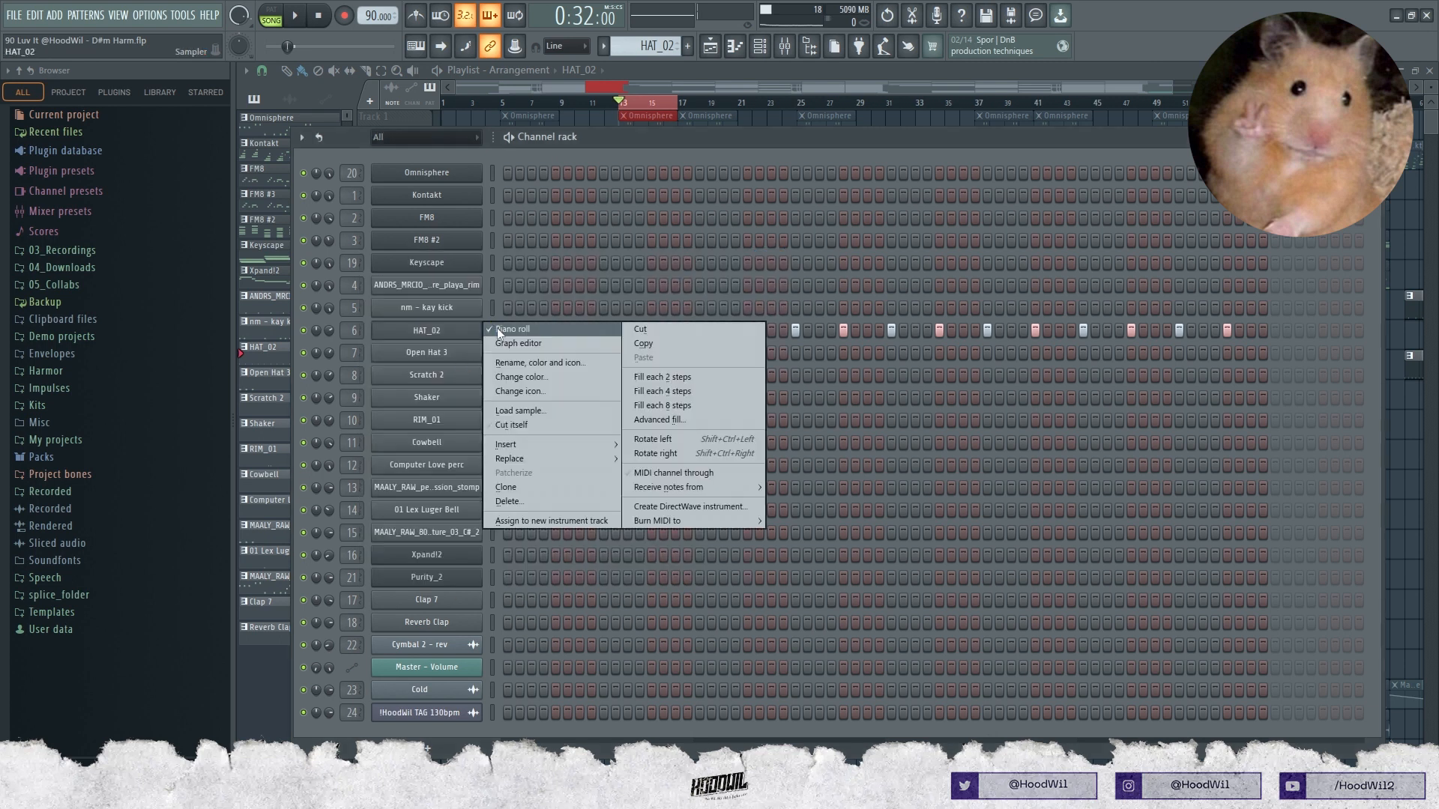
left_click(497, 328)
left_click(276, 73)
left_click(296, 238)
key("b")
scroll(296, 225, "up", 2)
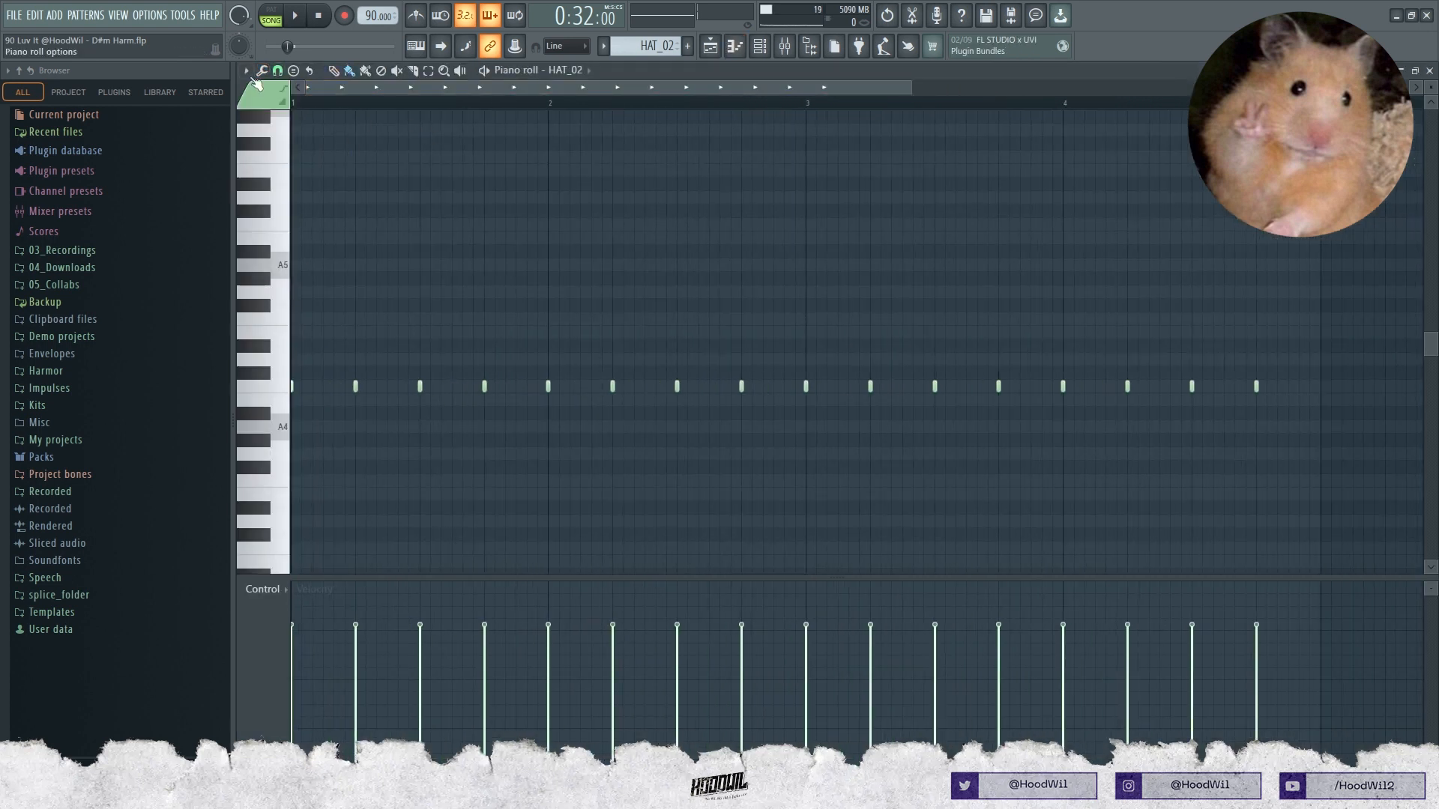
left_click(264, 72)
left_click(277, 73)
left_click(278, 73)
left_click(278, 73)
left_click(289, 141)
- Paint a three-note B4 hat roll before beat 4 of bar 1, and try a second roll in bar 2
key("space")
left_click(456, 403)
key("space")
left_click_drag(574, 403, 314, 404)
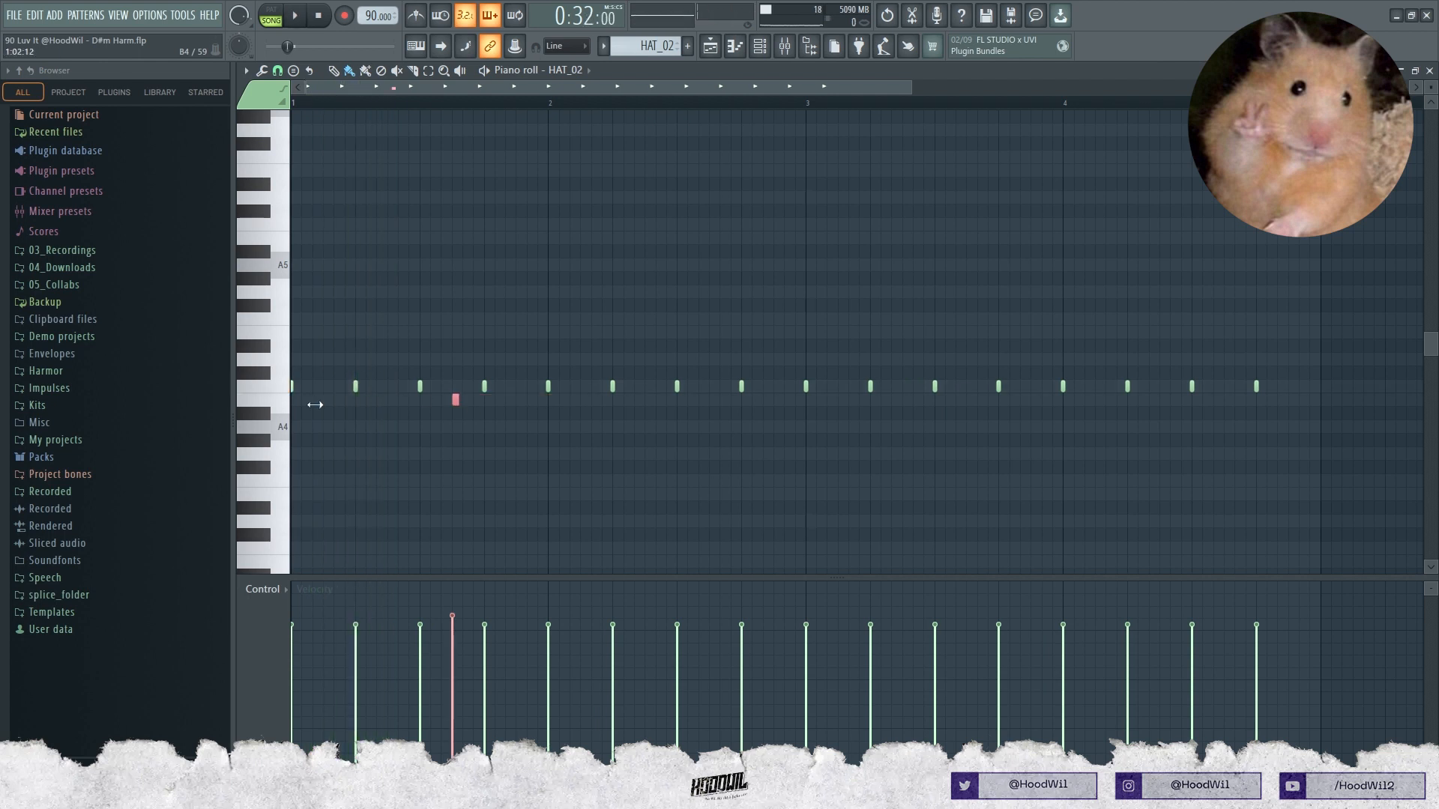
left_click_drag(470, 404, 483, 402)
key("space")
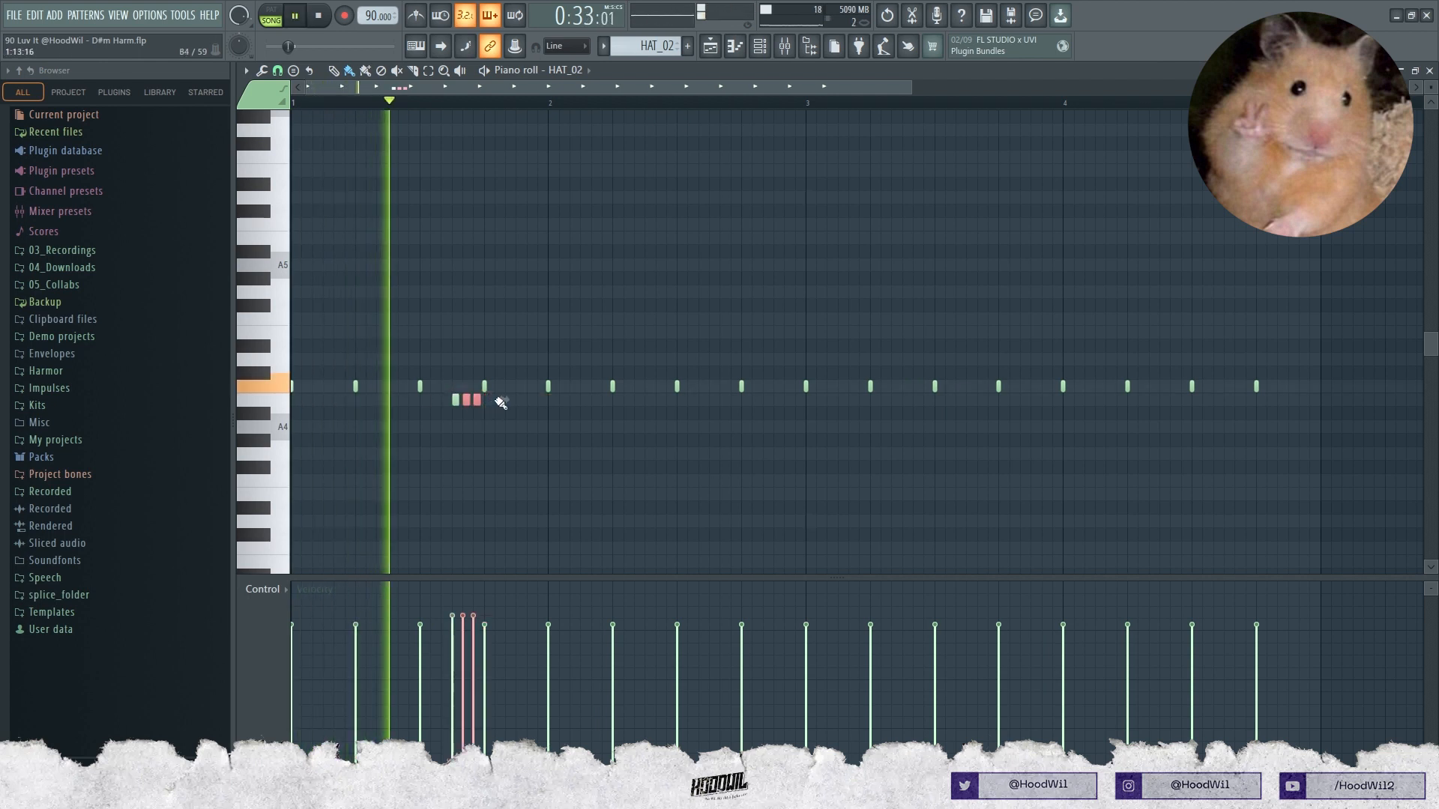
left_click_drag(710, 403, 735, 401)
key("space")
right_click(733, 400)
- Undo the hat fill and painted roll to restore the original HAT_02 pattern
key("ctrl+a")
left_click(763, 50)
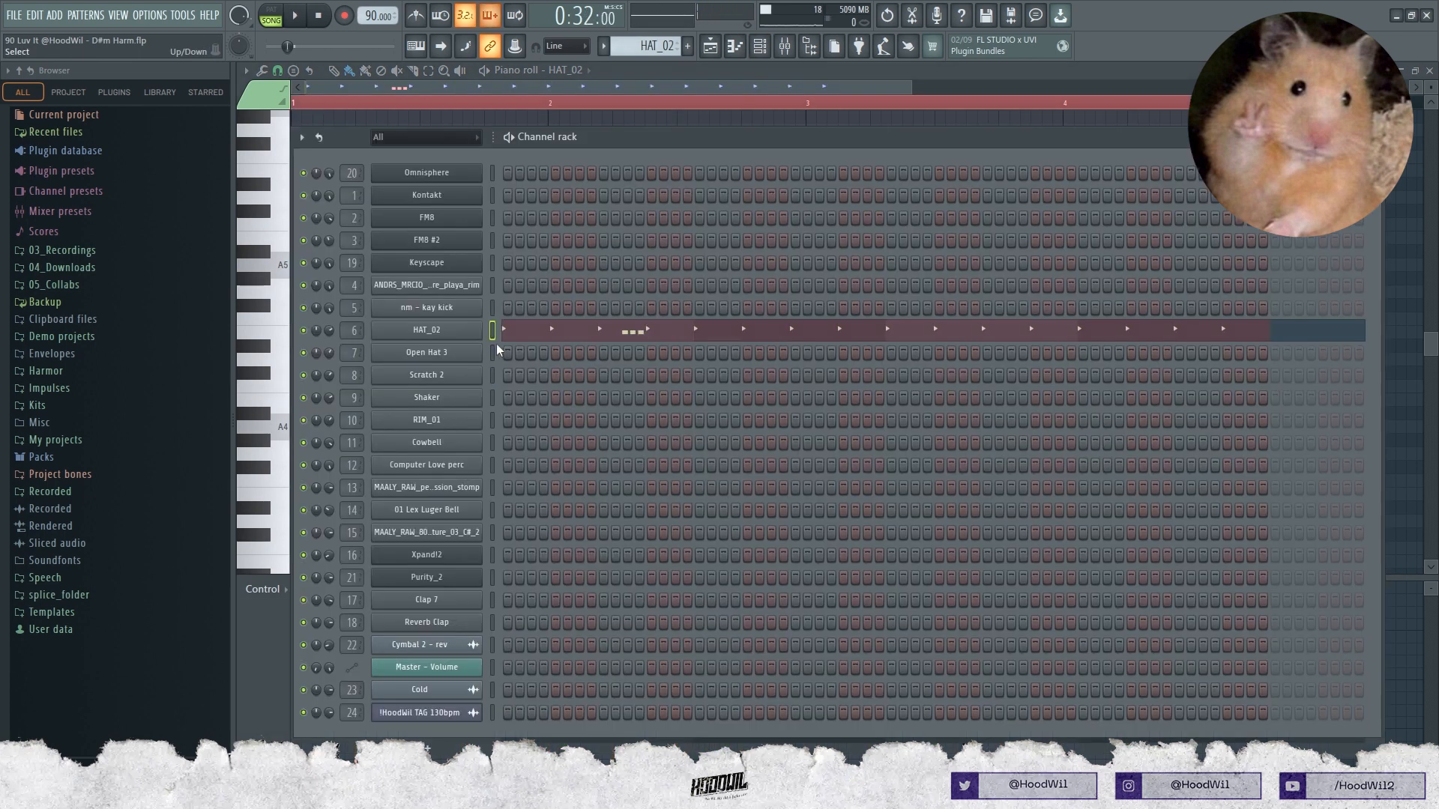
key("ctrl+alt+z")
key("ctrl+alt+z")
key("ctrl+alt+z")
key("F6")
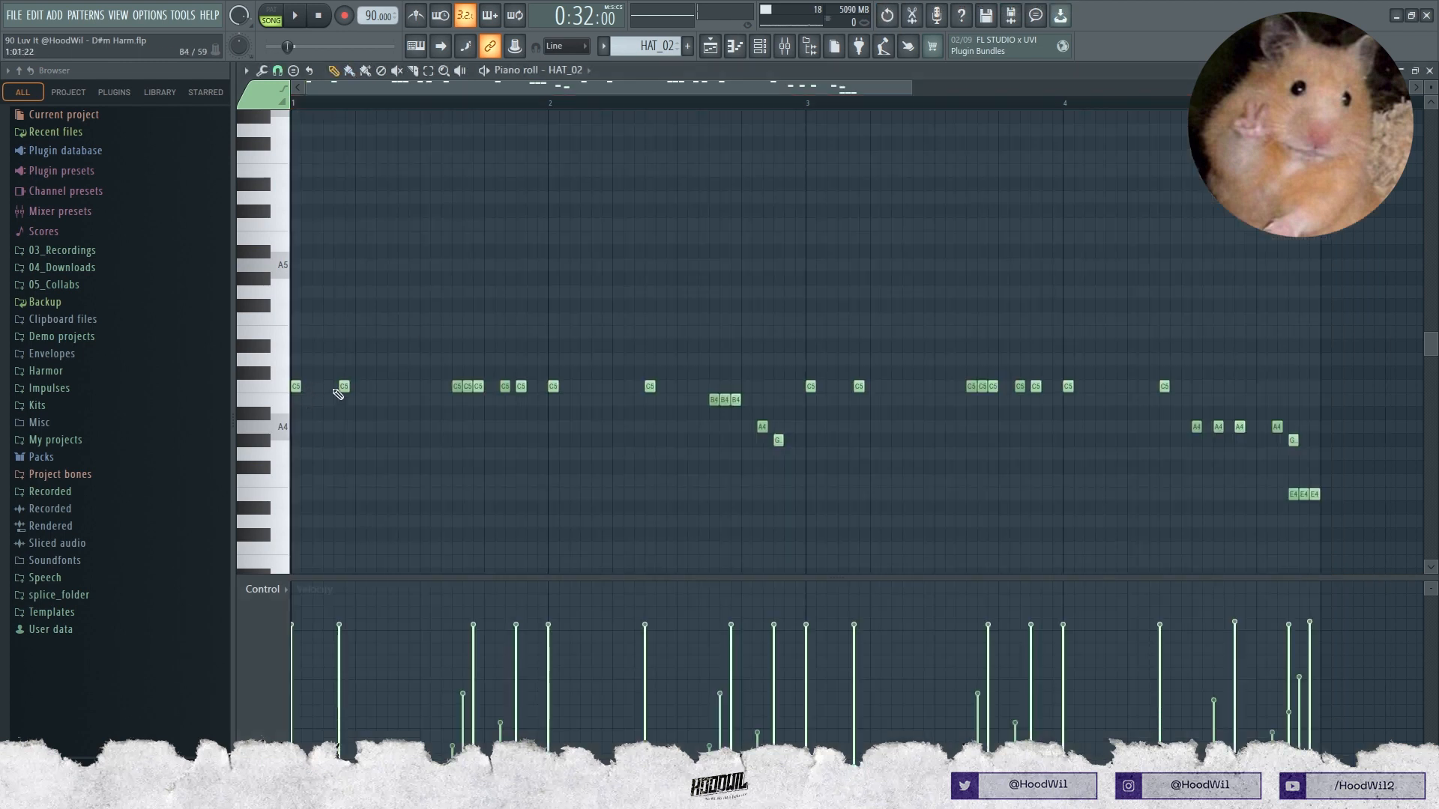
- Play the original HAT_02 pattern and examine its pitched rolls and note velocities in the piano roll
left_click(283, 105)
key("space")
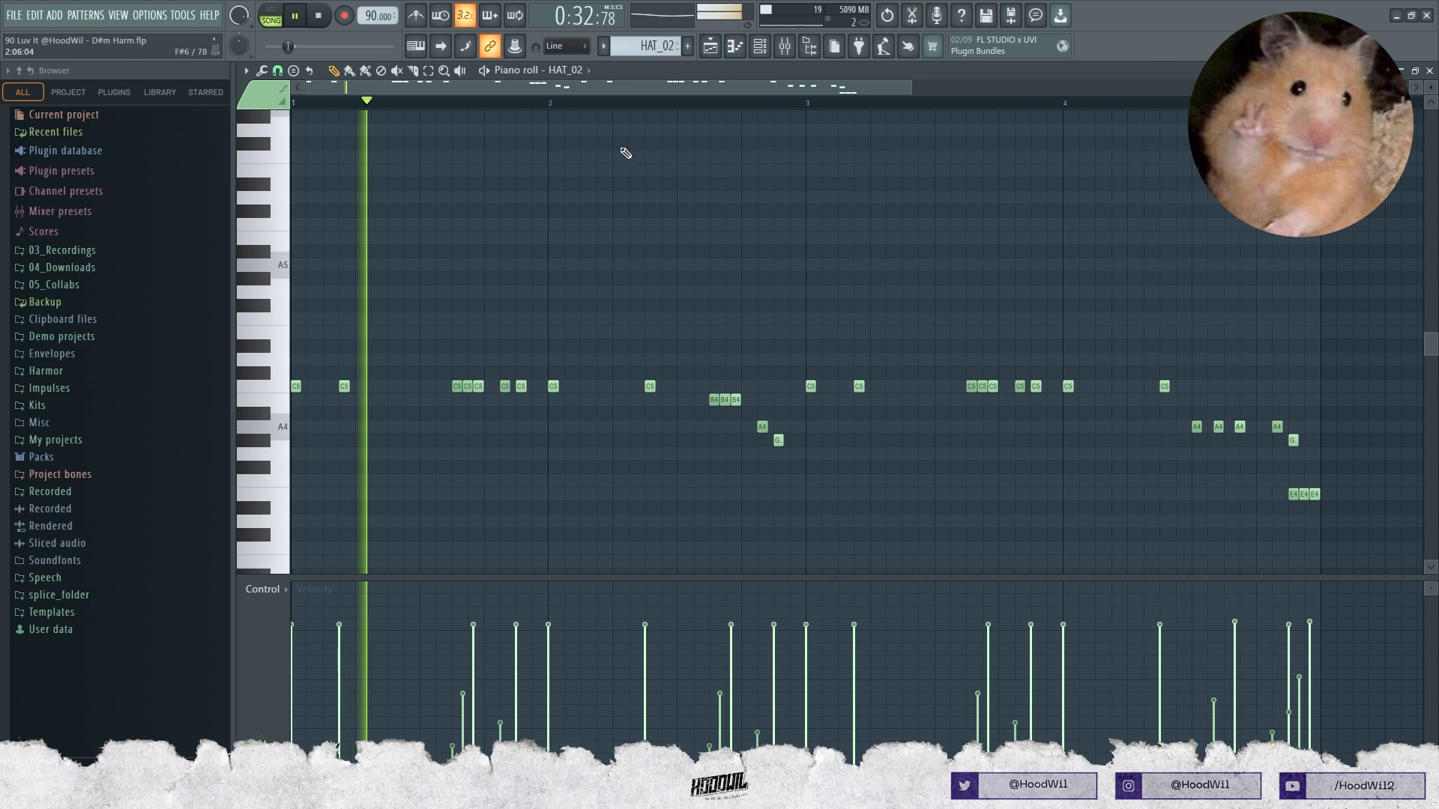
key("space")
left_click(264, 589)
left_click(309, 618)
key("space")
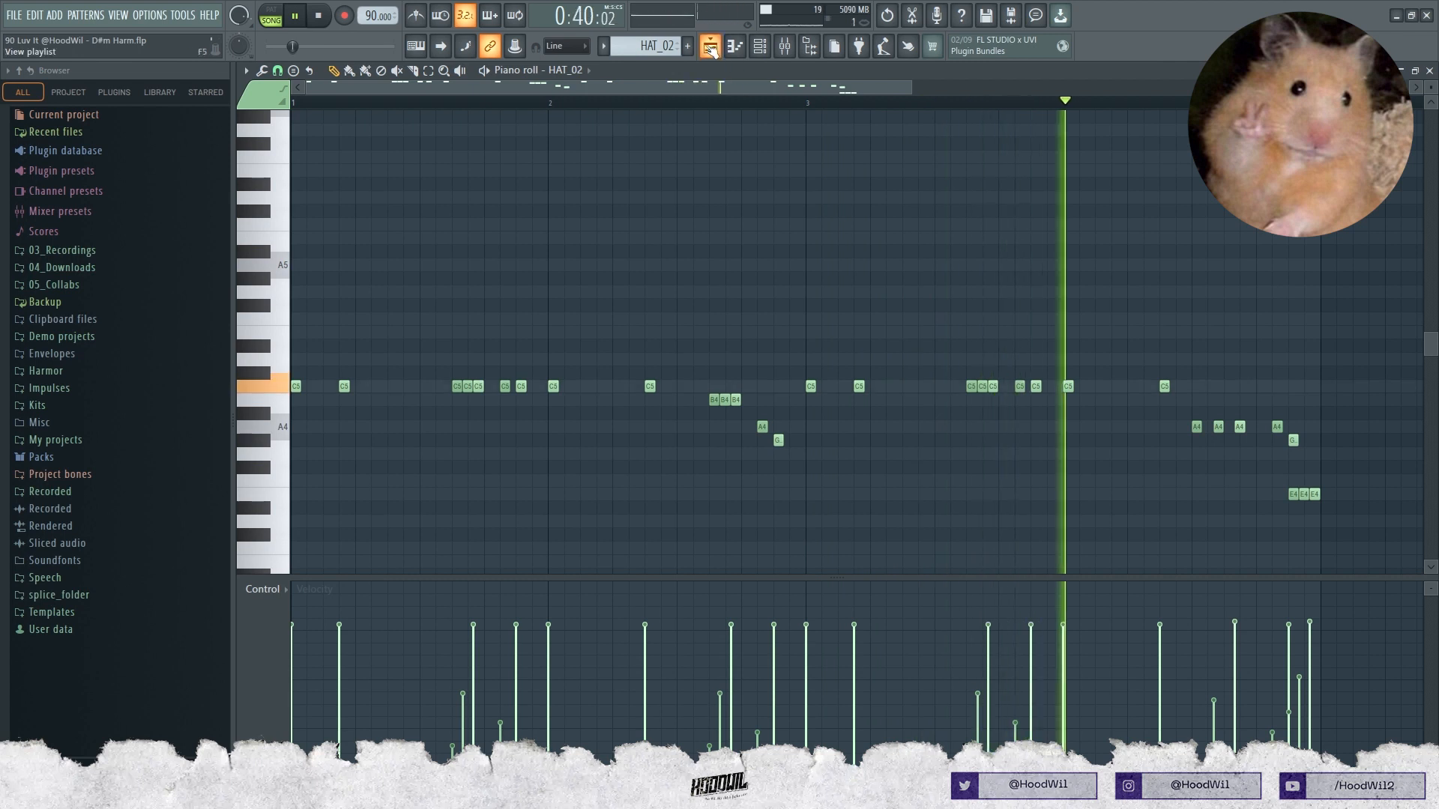
key("space")
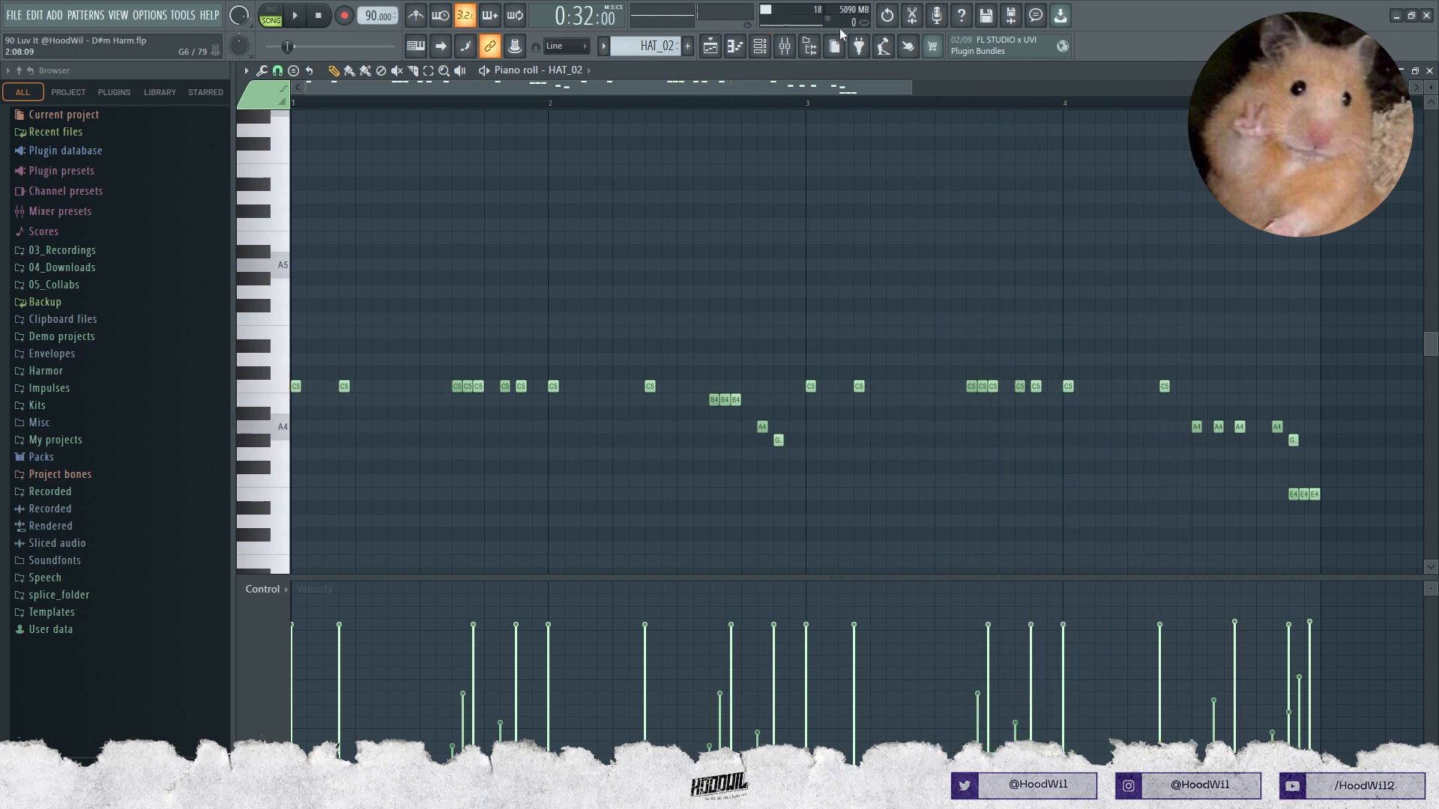
- Try filling HAT_02 with a hit every four steps in the channel rack, and undo the fill
left_click(760, 46)
right_click(481, 330)
left_click(657, 394)
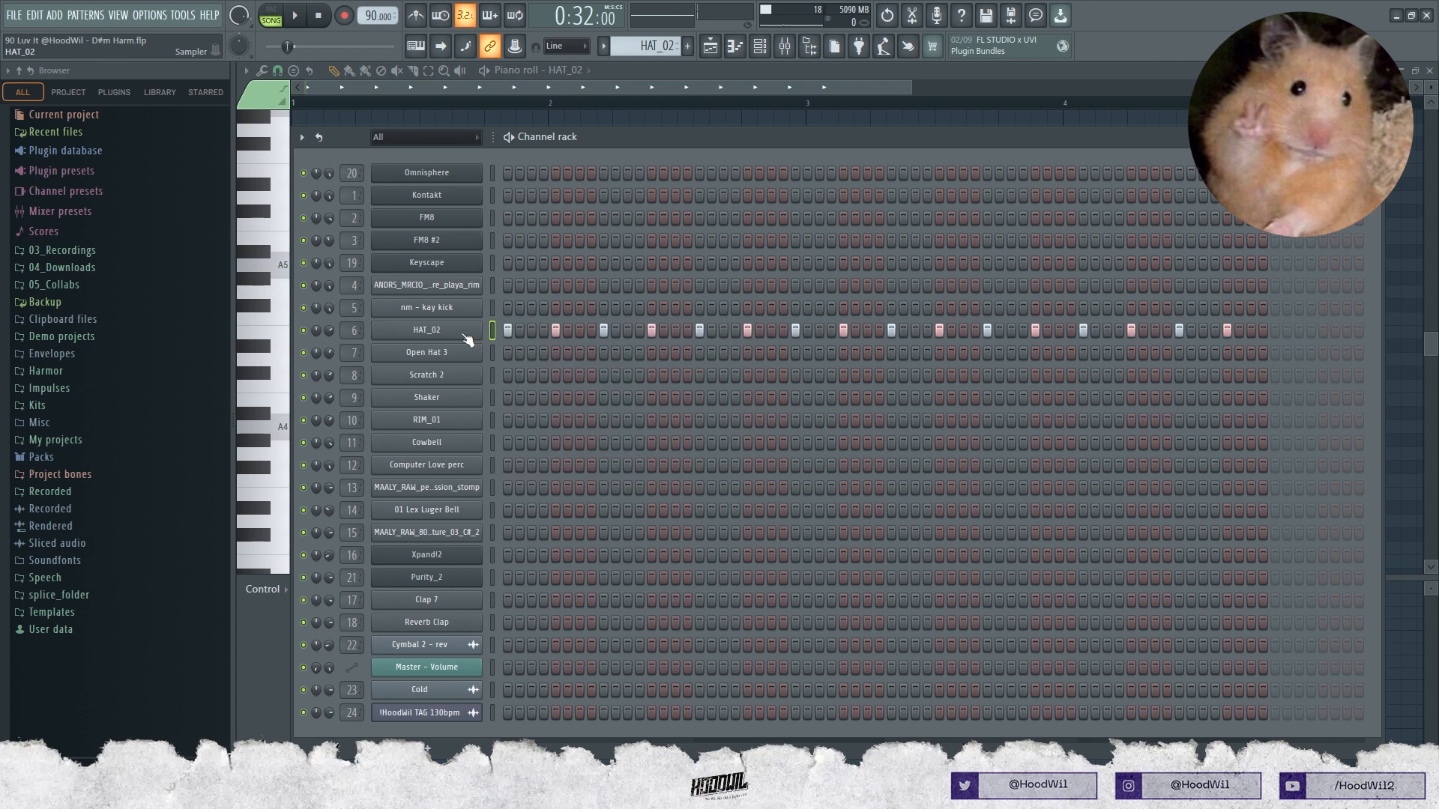
key("ctrl+z")
- Review the original HAT_02 pattern in the piano roll and return to the playlist
left_click(553, 334)
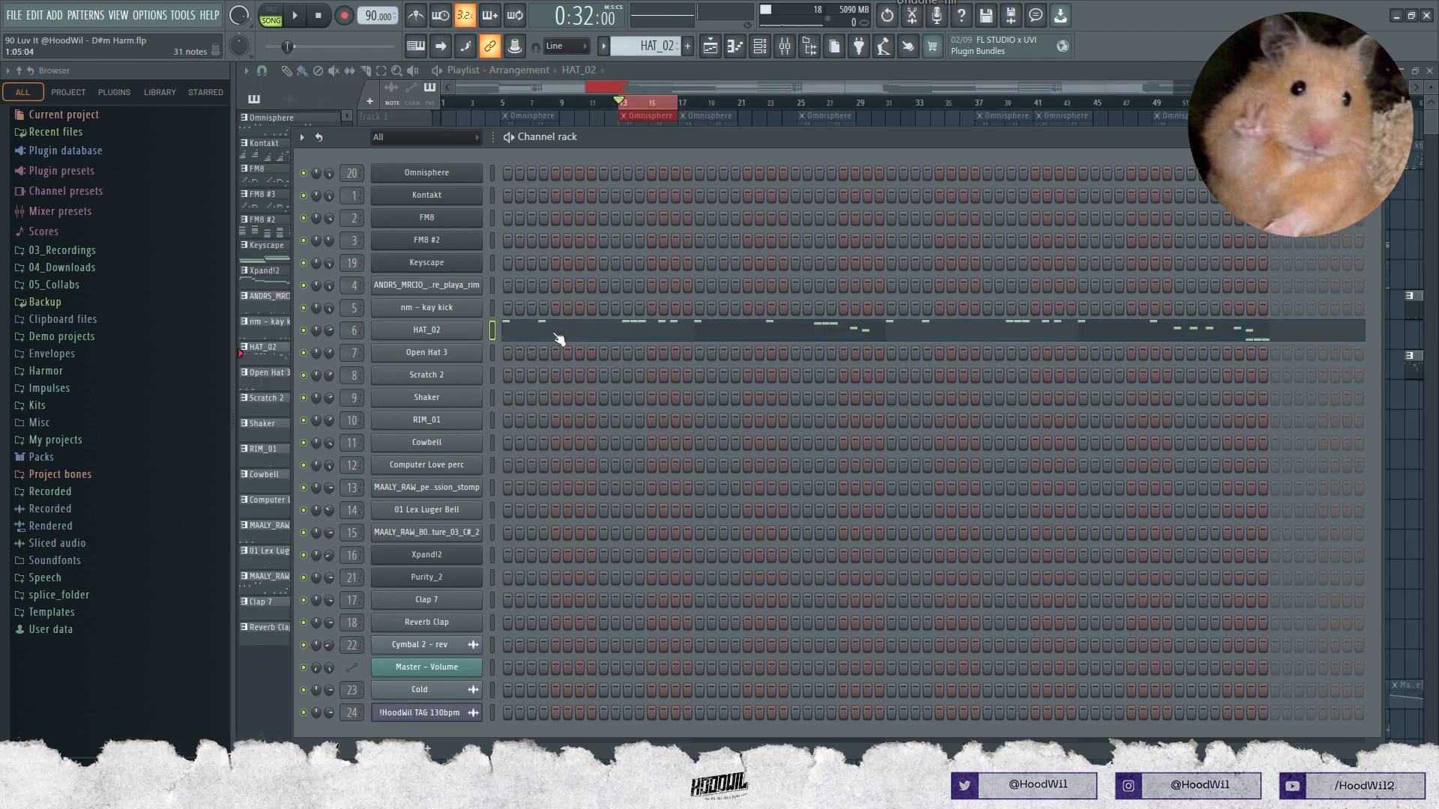
left_click(559, 332)
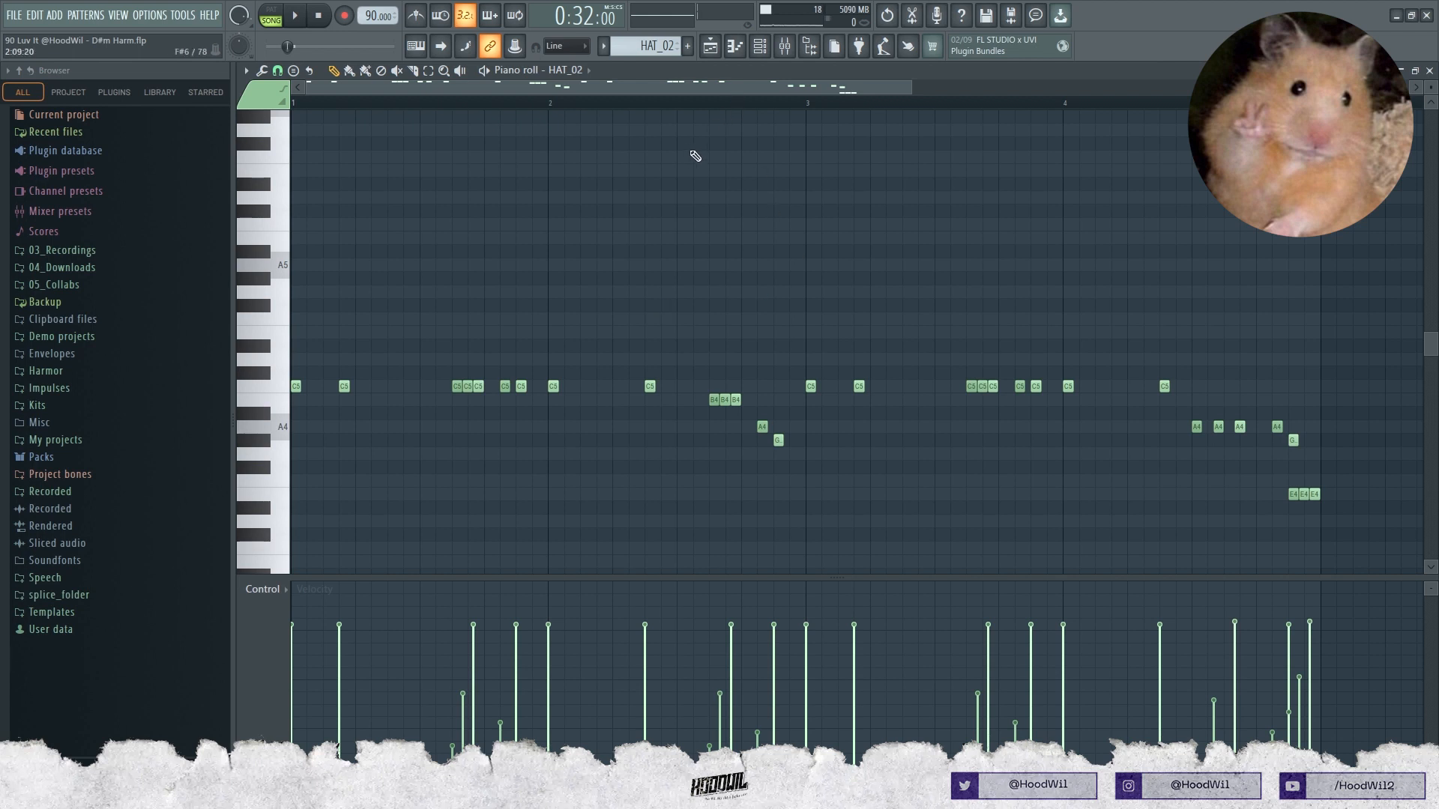
left_click(711, 47)
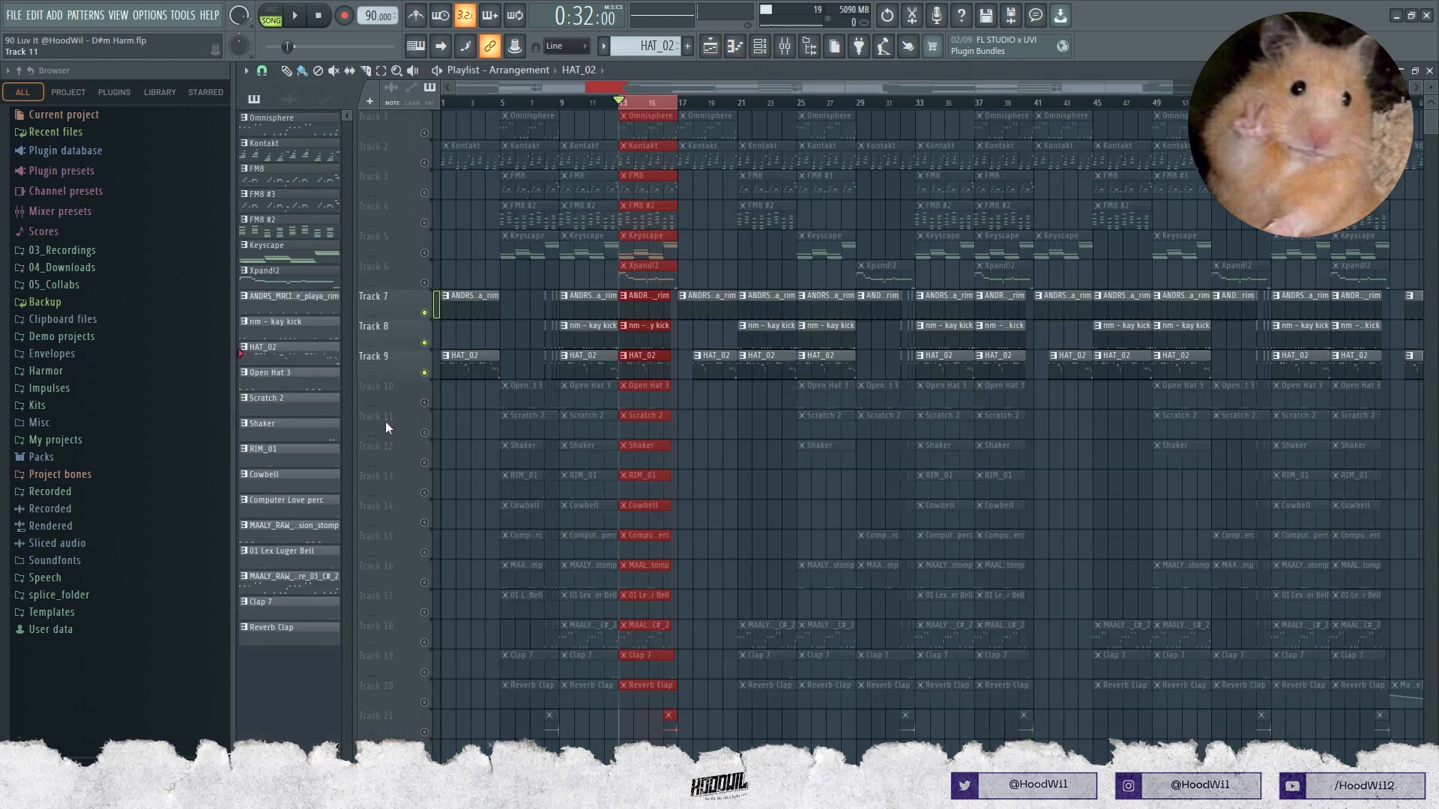
- Unmute the Open Hat 3 track, play the drums with it and open its pattern in the piano roll
left_click(425, 403)
key("space")
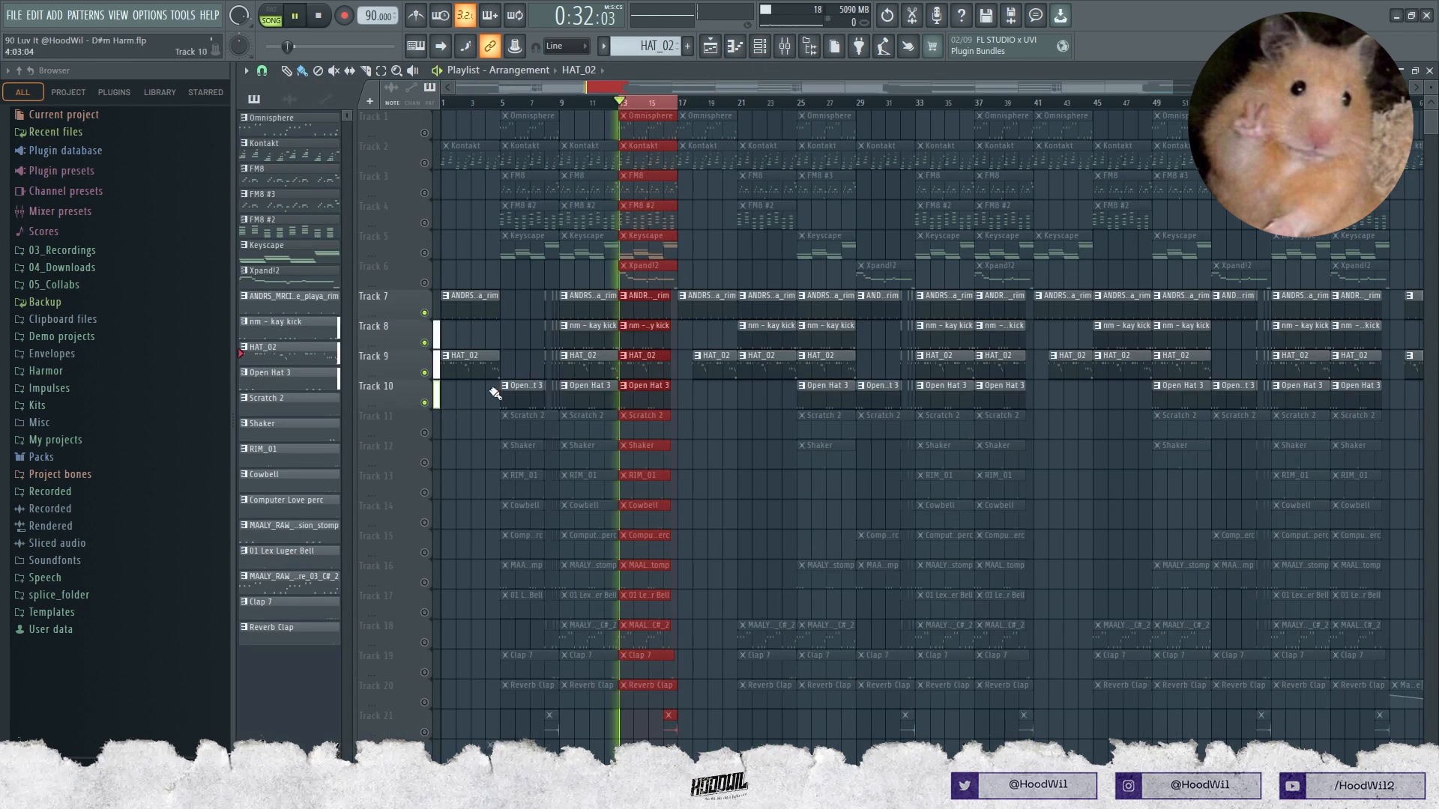
double_click(642, 405)
left_click_drag(612, 88, 448, 90)
key("space")
- Inspect the HAT_02 channel's volume envelope and its notes in the piano roll
left_click(760, 46)
scroll(660, 47, "up", 1)
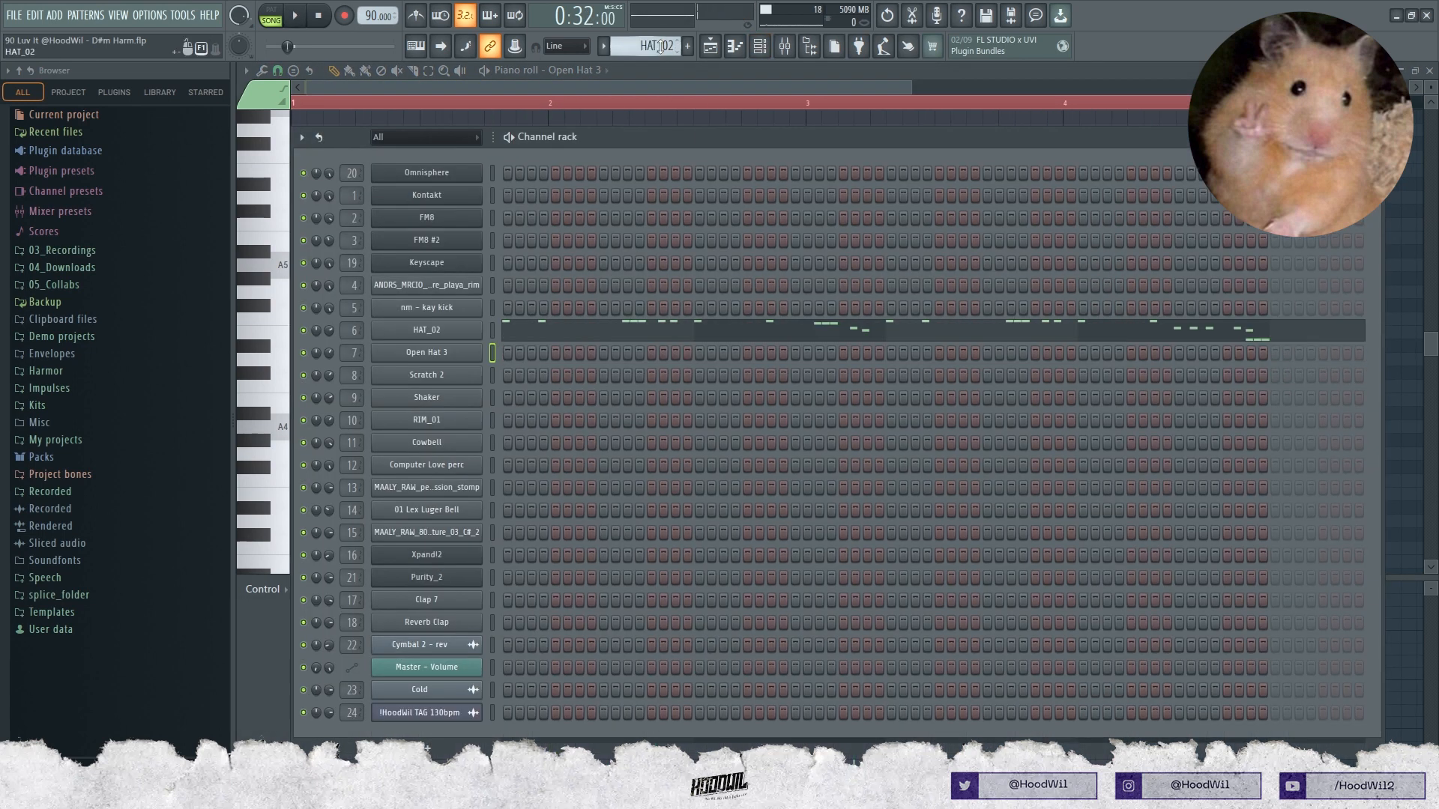
left_click(452, 328)
left_click(412, 285)
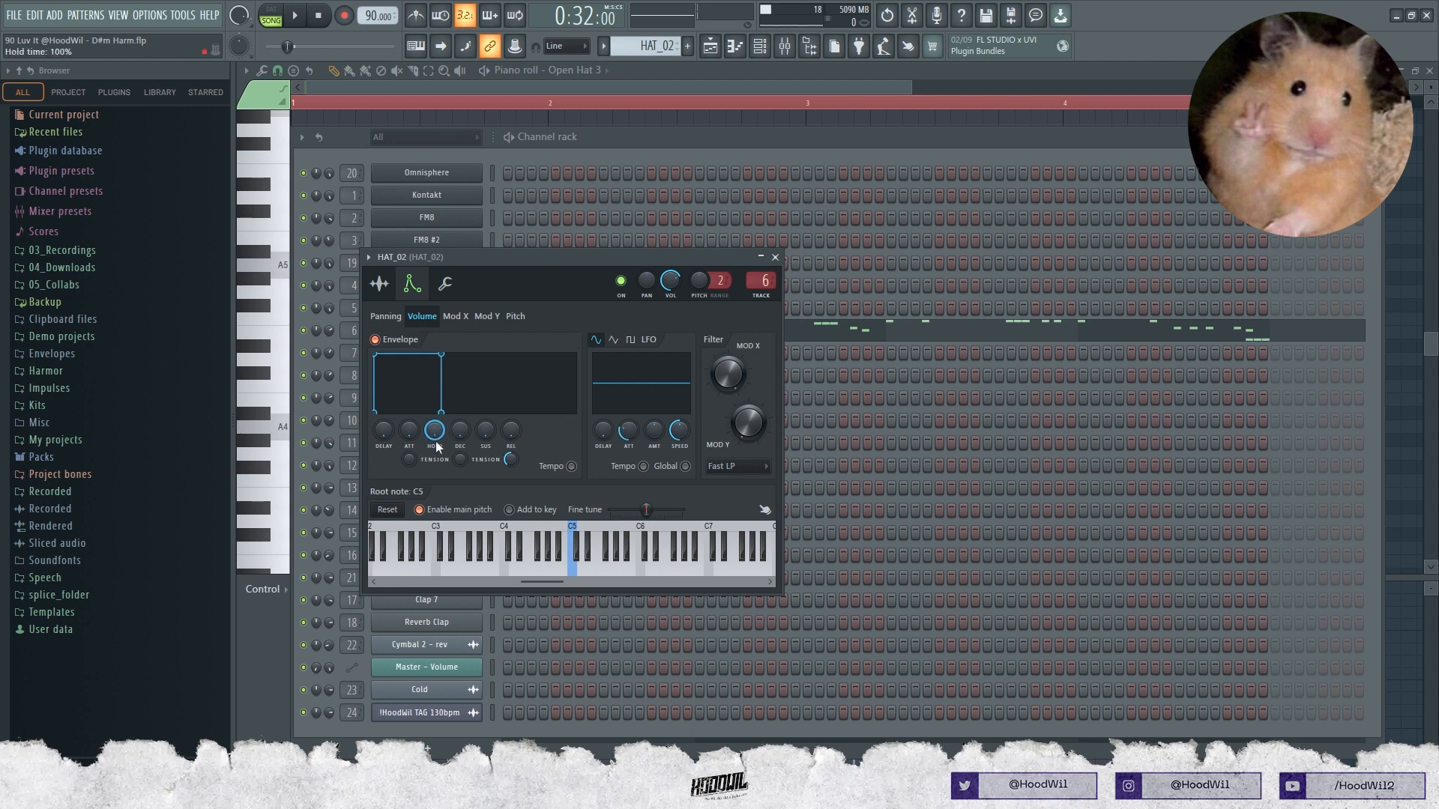
left_click(775, 257)
left_click(838, 330)
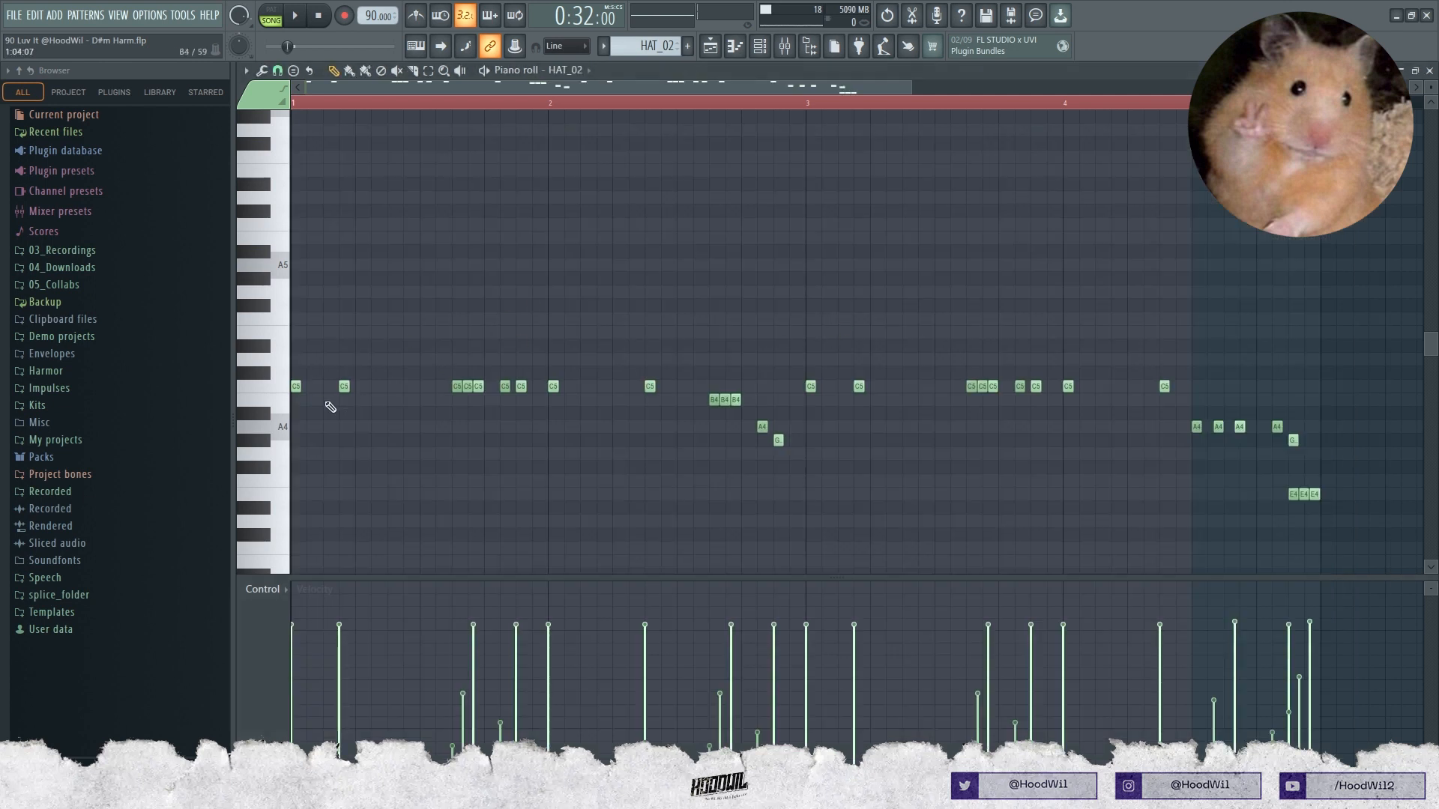
- Return to the playlist and review the square volume envelope in the HAT_02 sampler settings
key("F5")
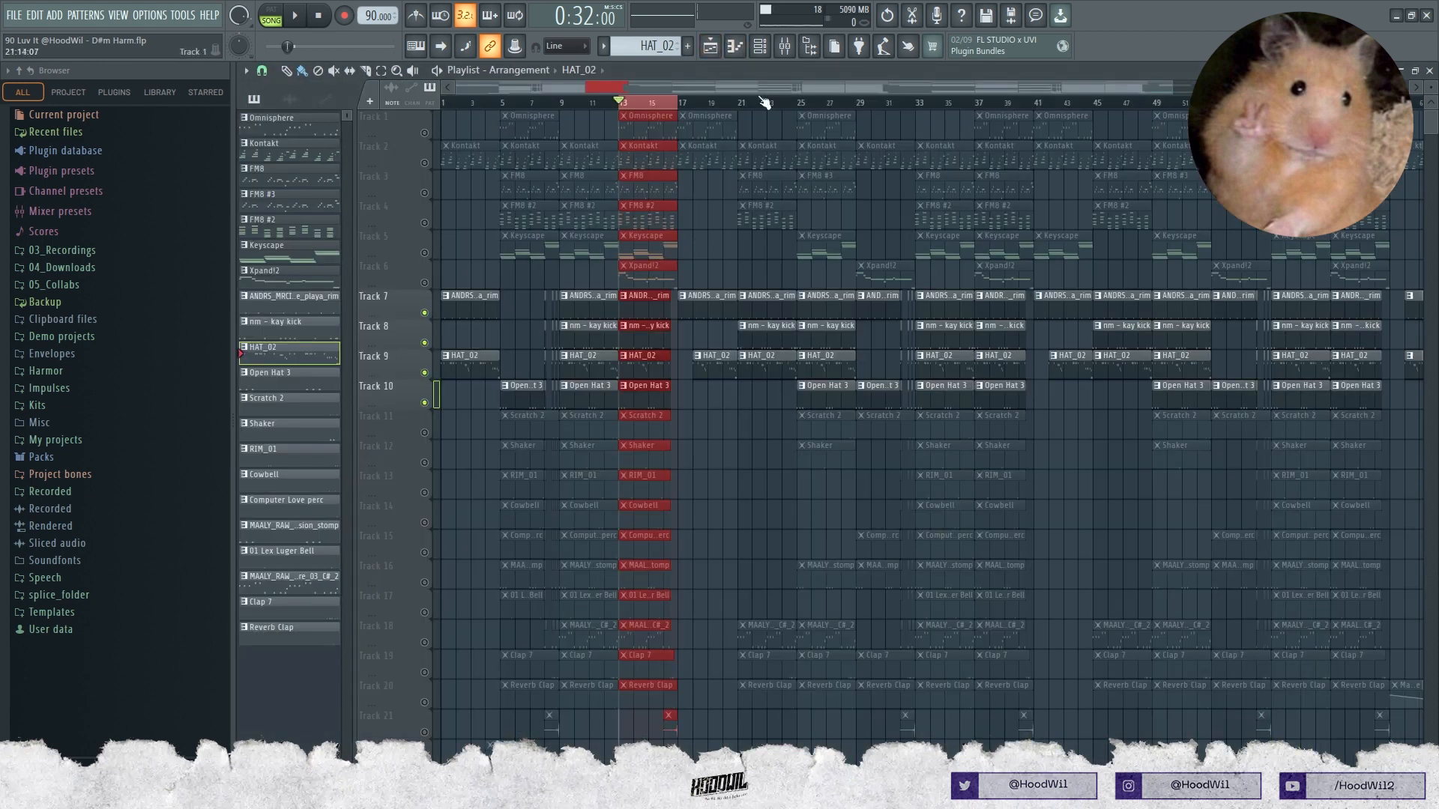
left_click(769, 46)
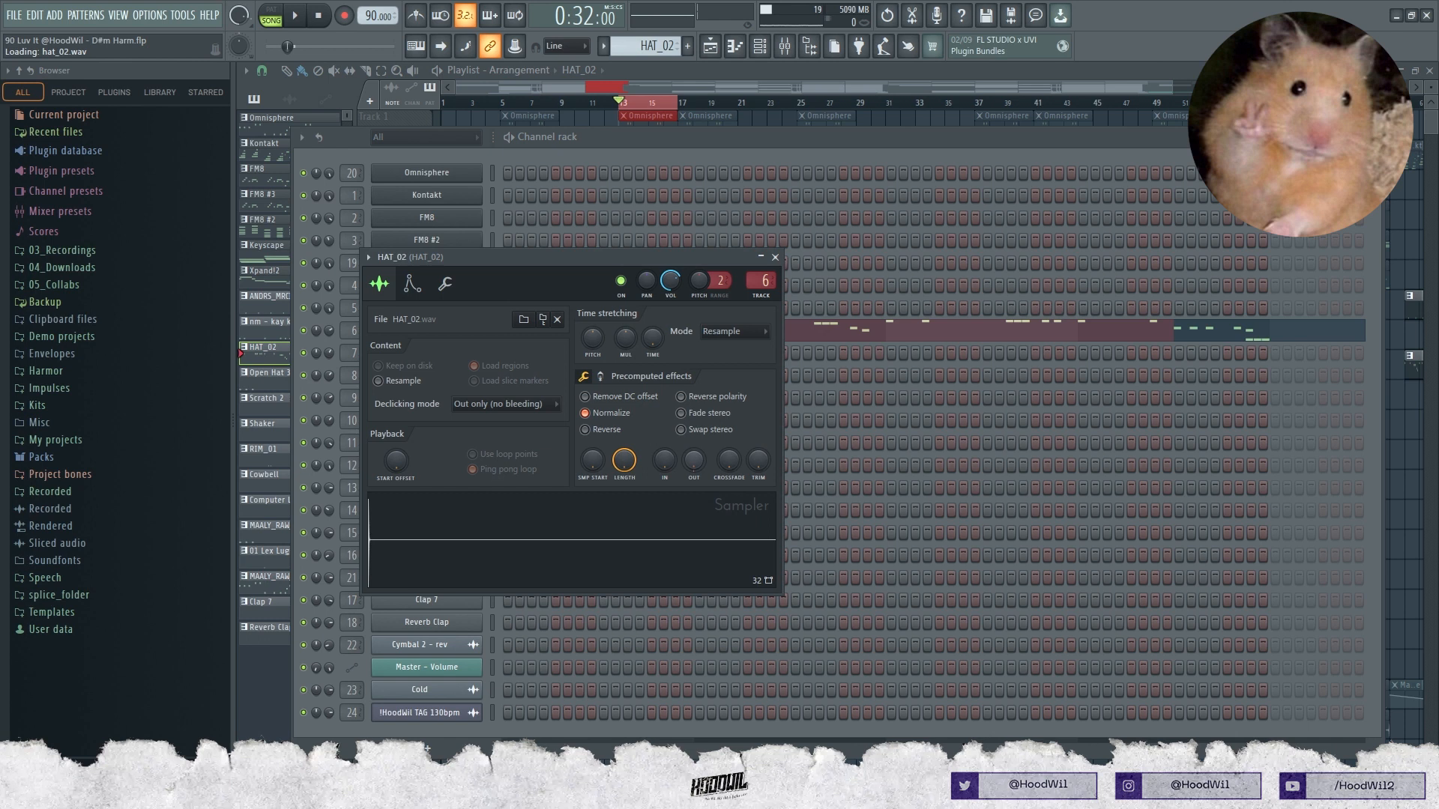
left_click(410, 284)
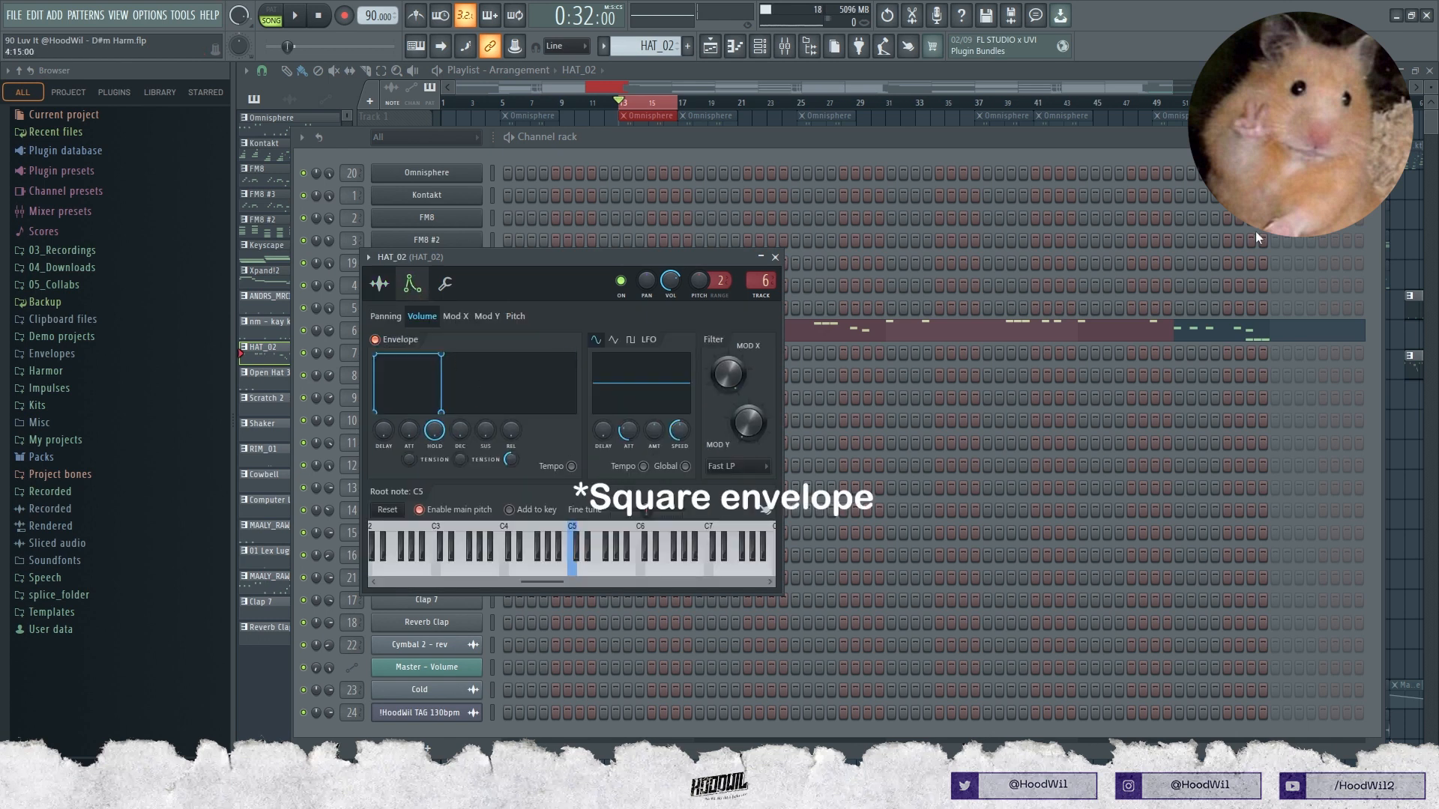
left_click(775, 257)
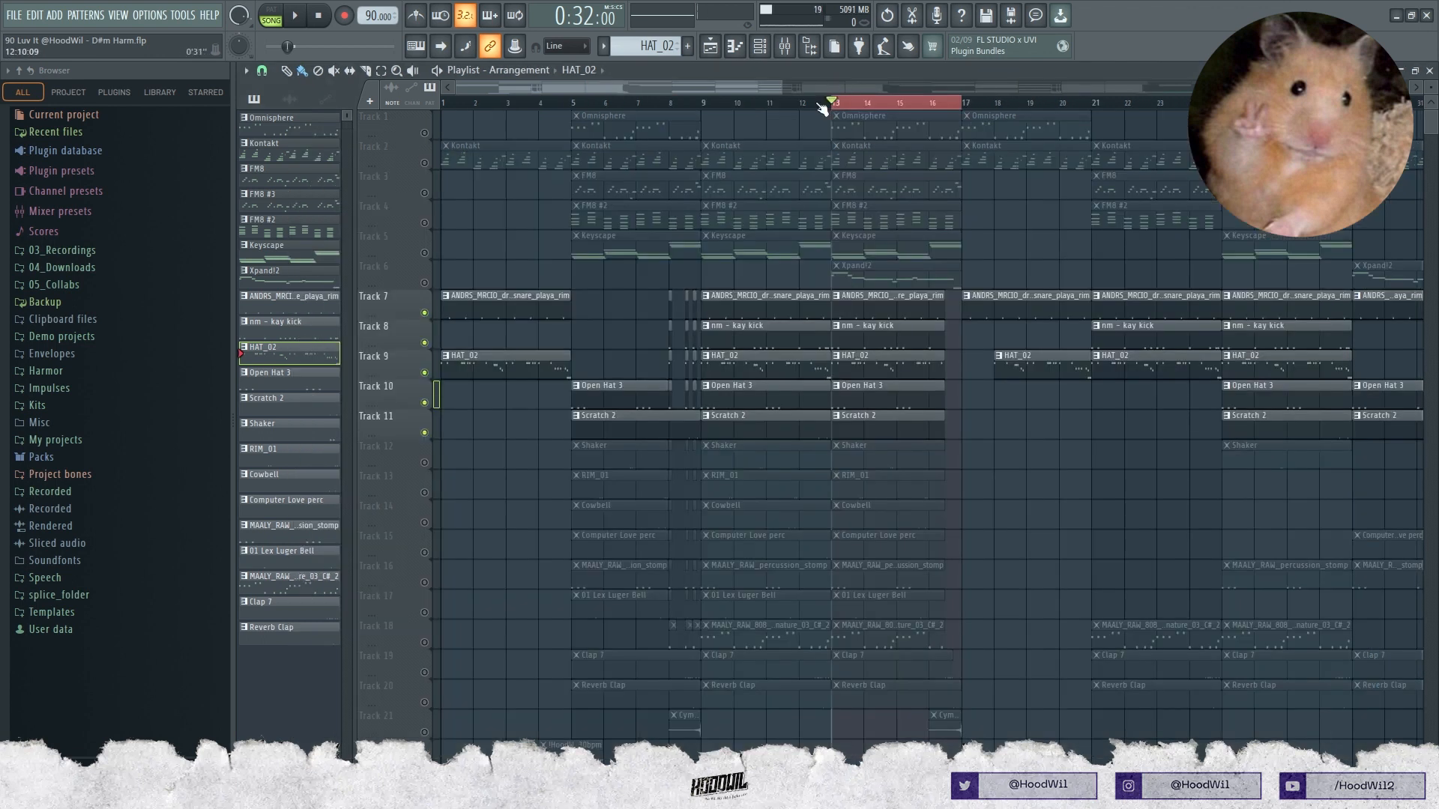
- Play the beat with Scratch 2, unmute the Shaker track and play from about bar 10
key("space")
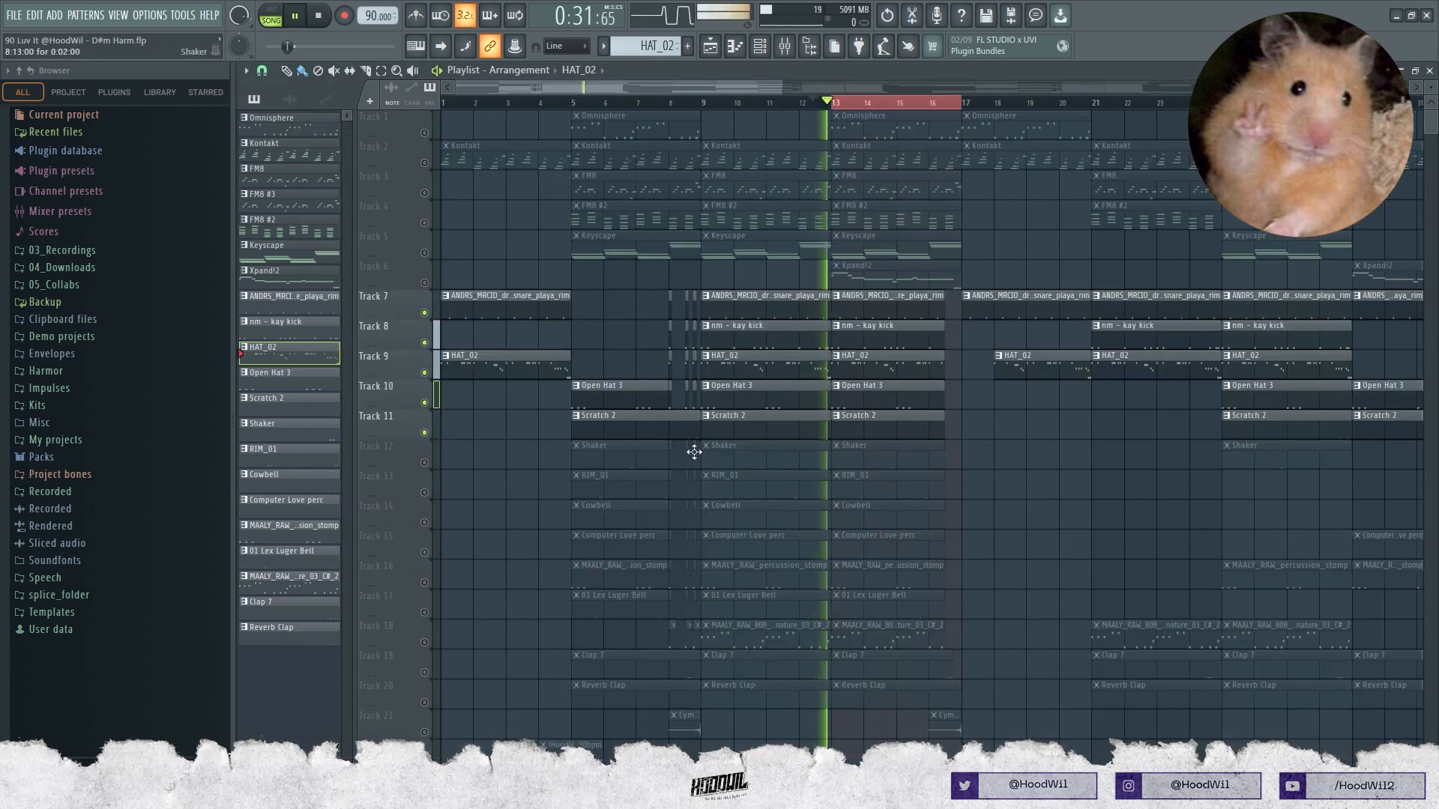
key("space")
left_click(424, 462)
left_click(740, 103)
key("space")
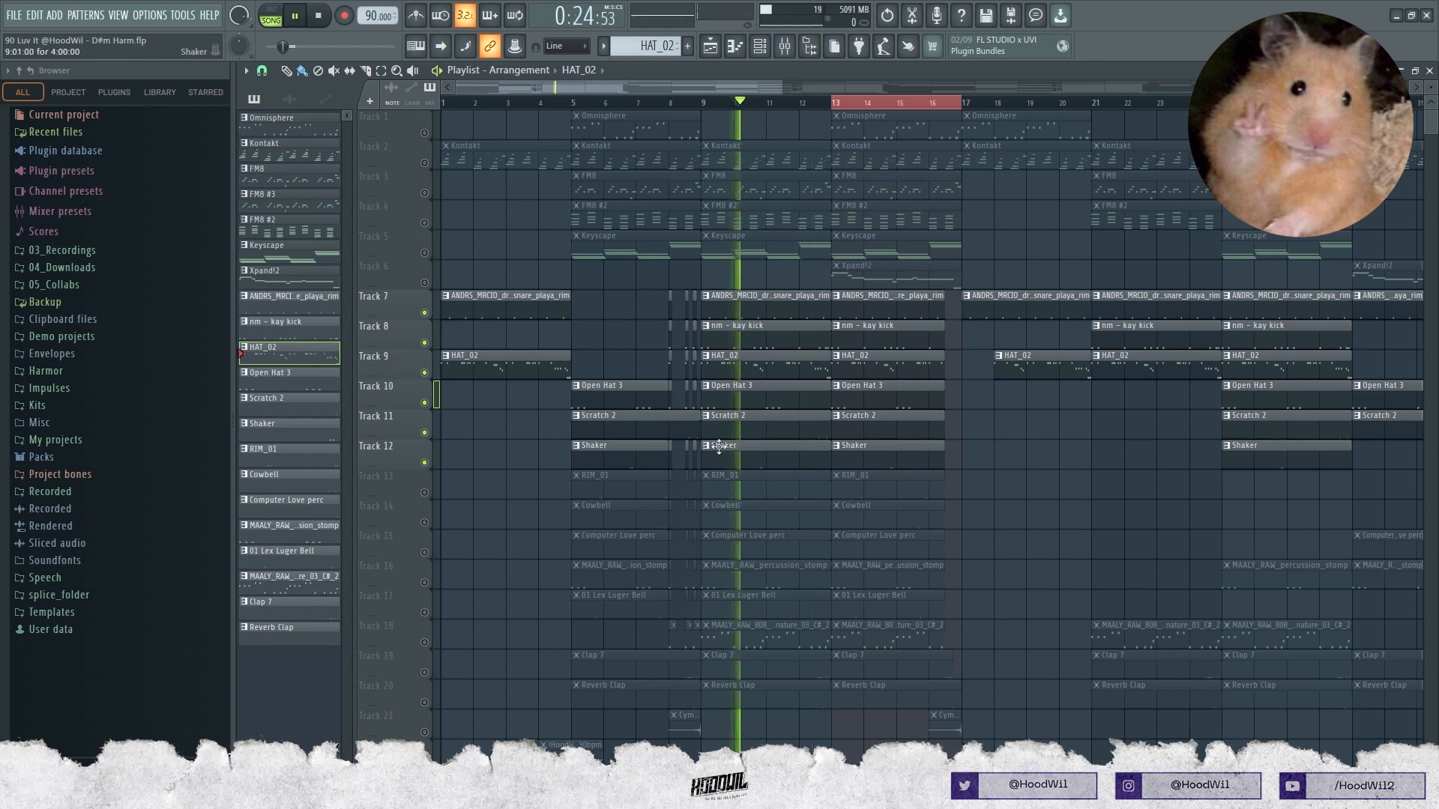
- Open the Shaker pattern and examine its step placement in the channel rack
double_click(787, 459)
key("space")
left_click(763, 46)
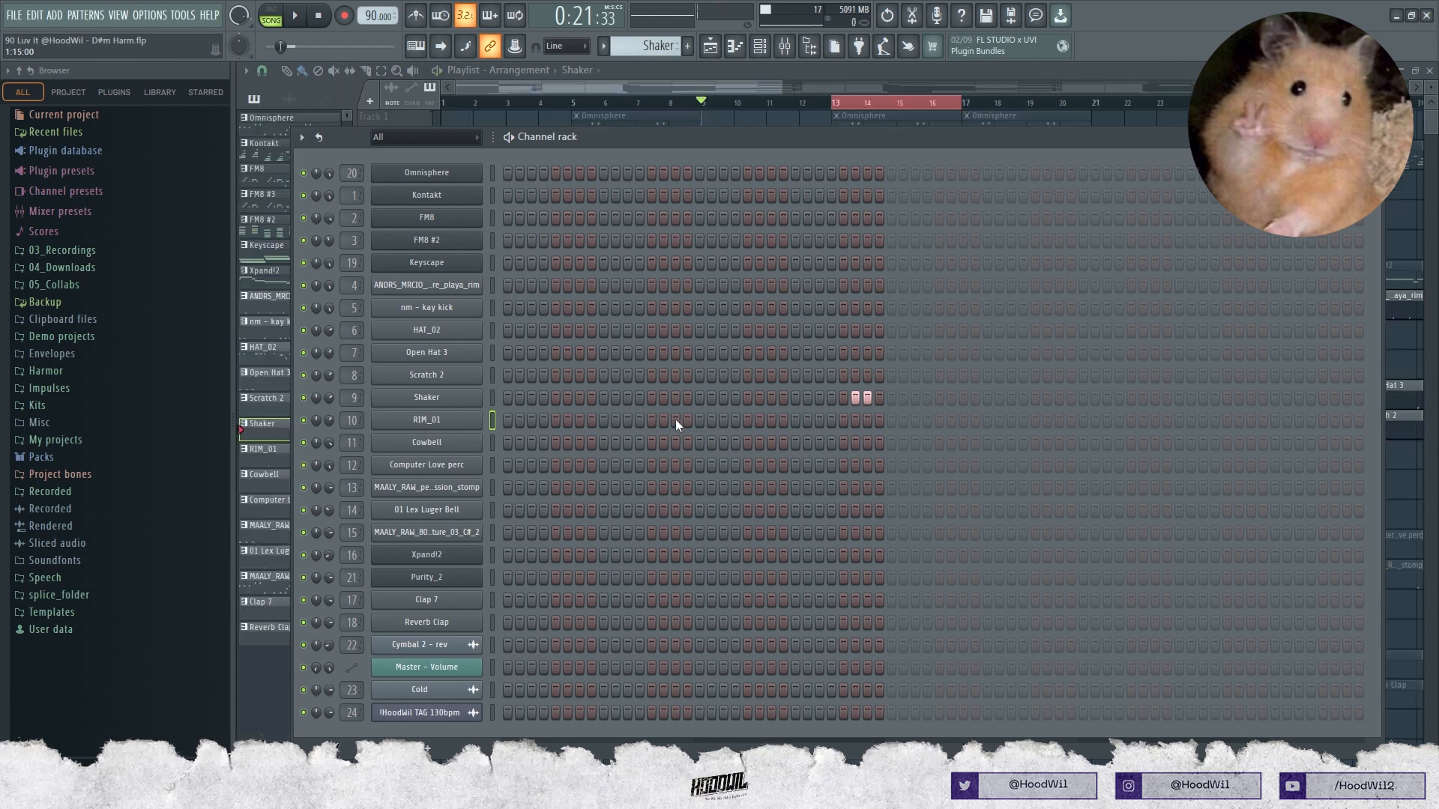
left_click(676, 420)
left_click(688, 420)
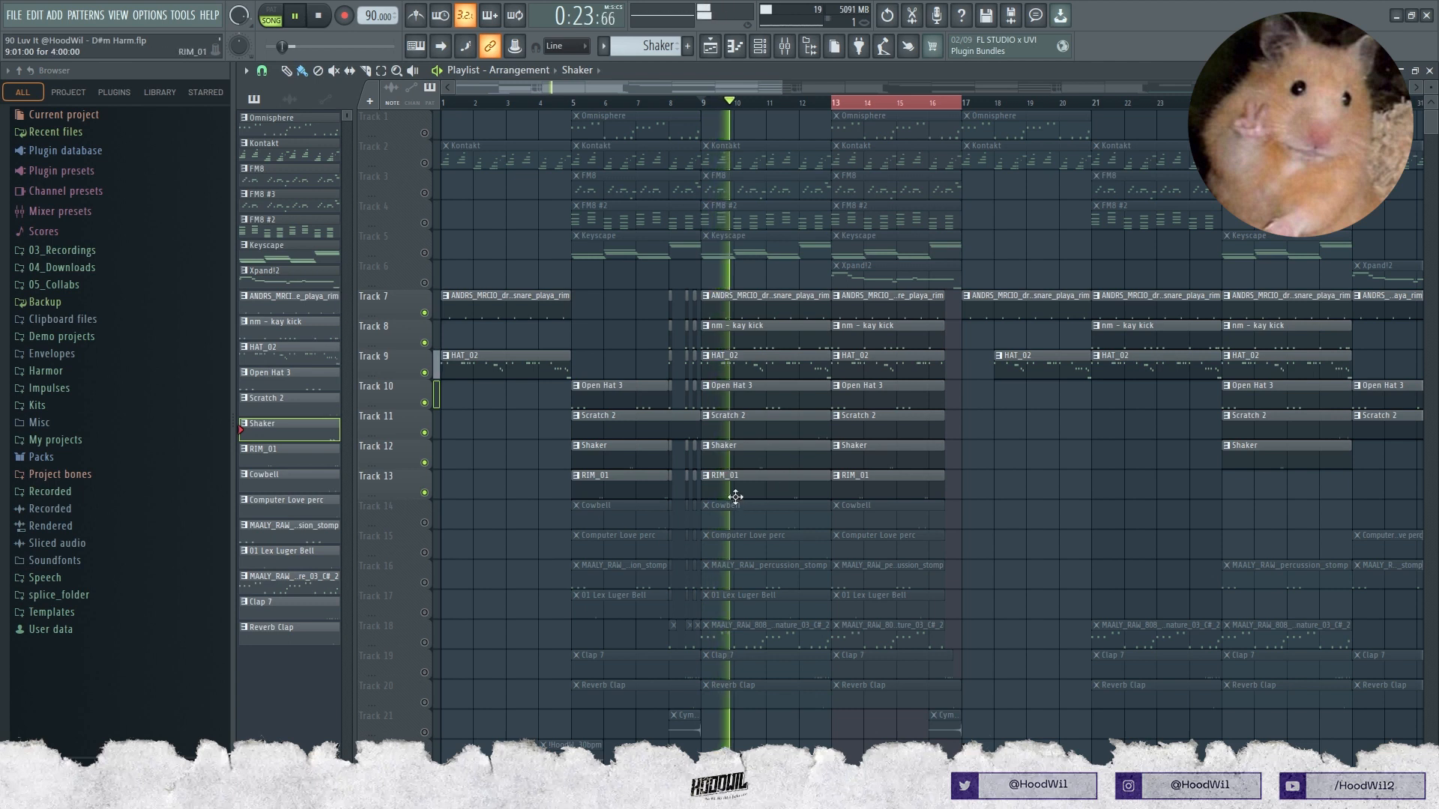
- Unmute the Cowbell track and open its pattern in the piano roll and the channel rack
left_click(424, 523)
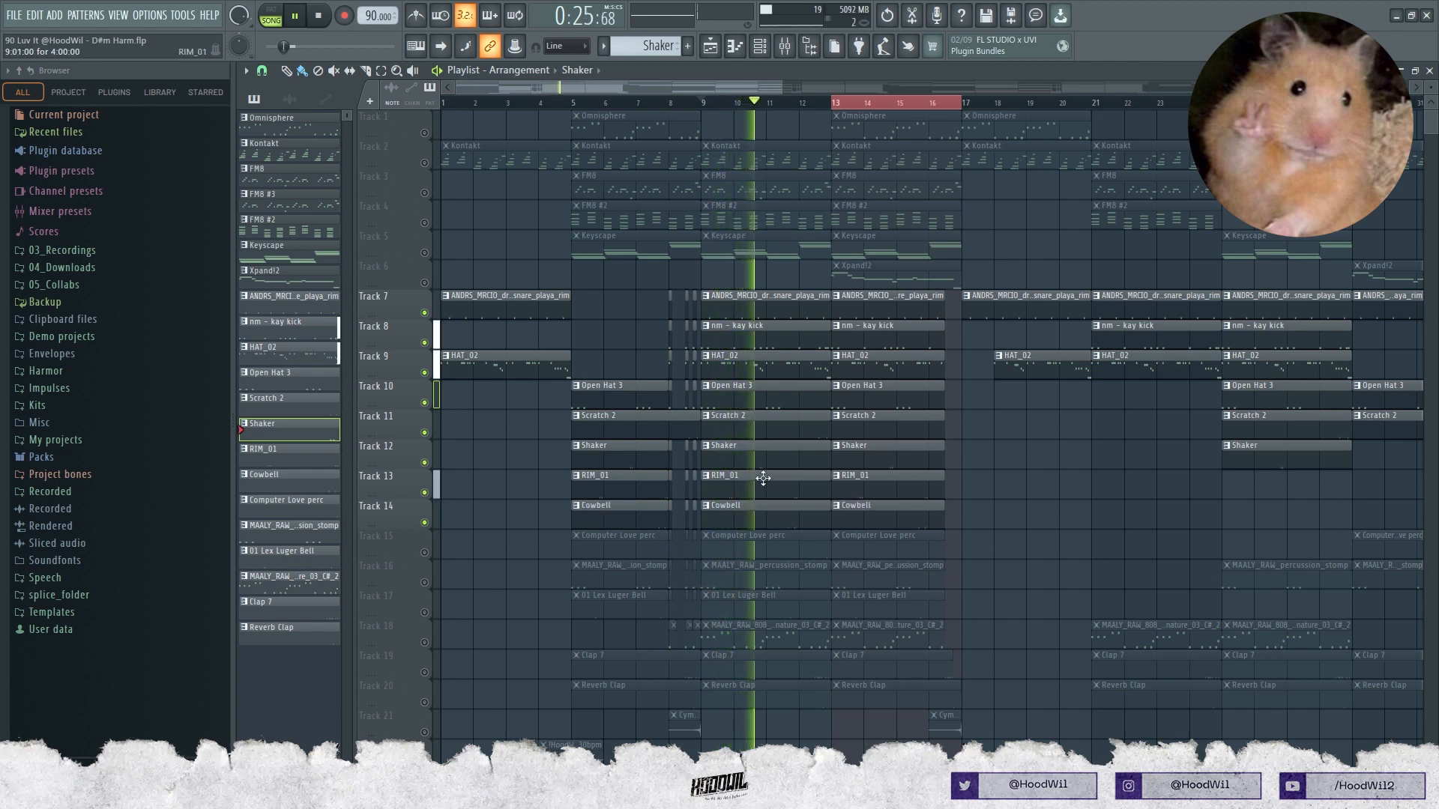
double_click(780, 525)
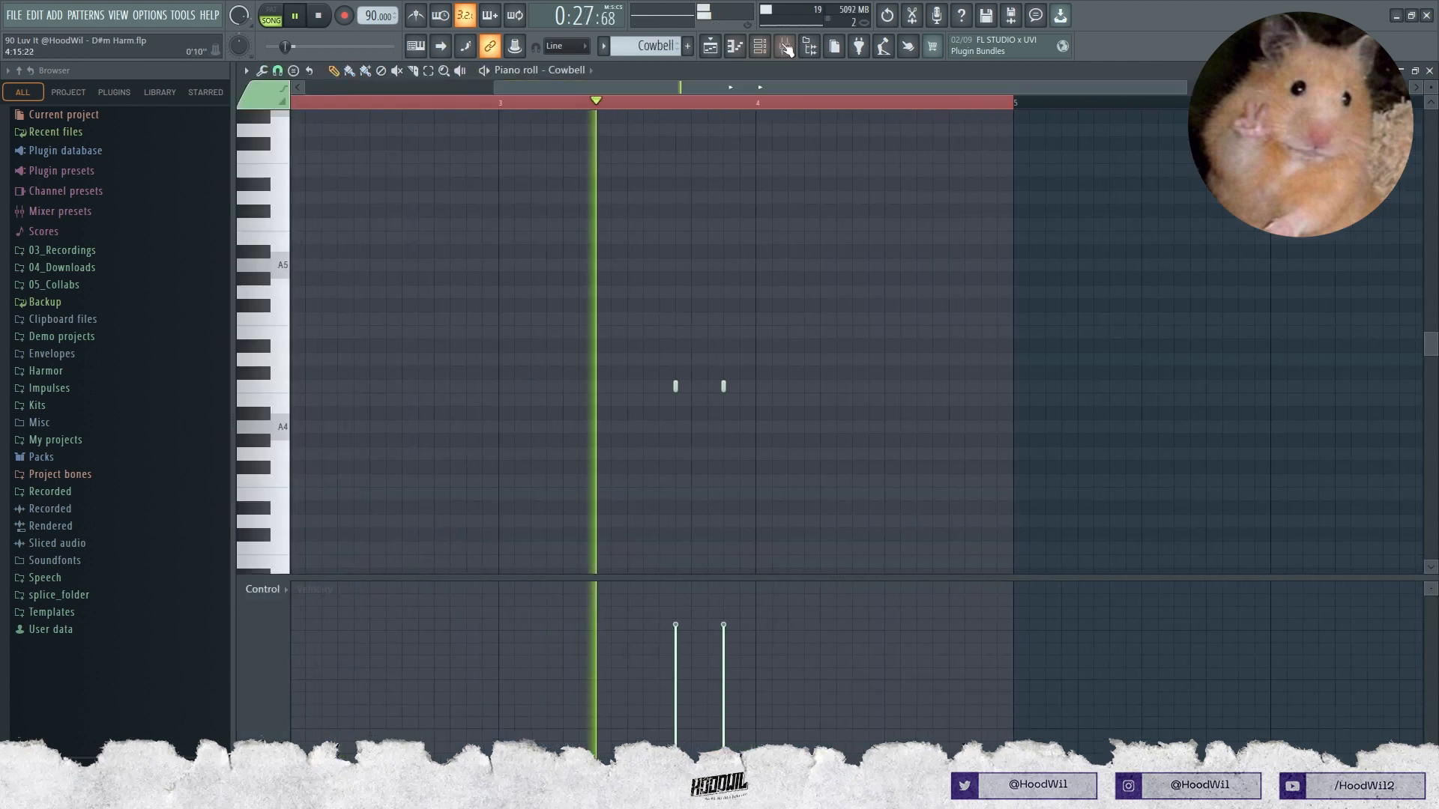
left_click(759, 46)
key("space")
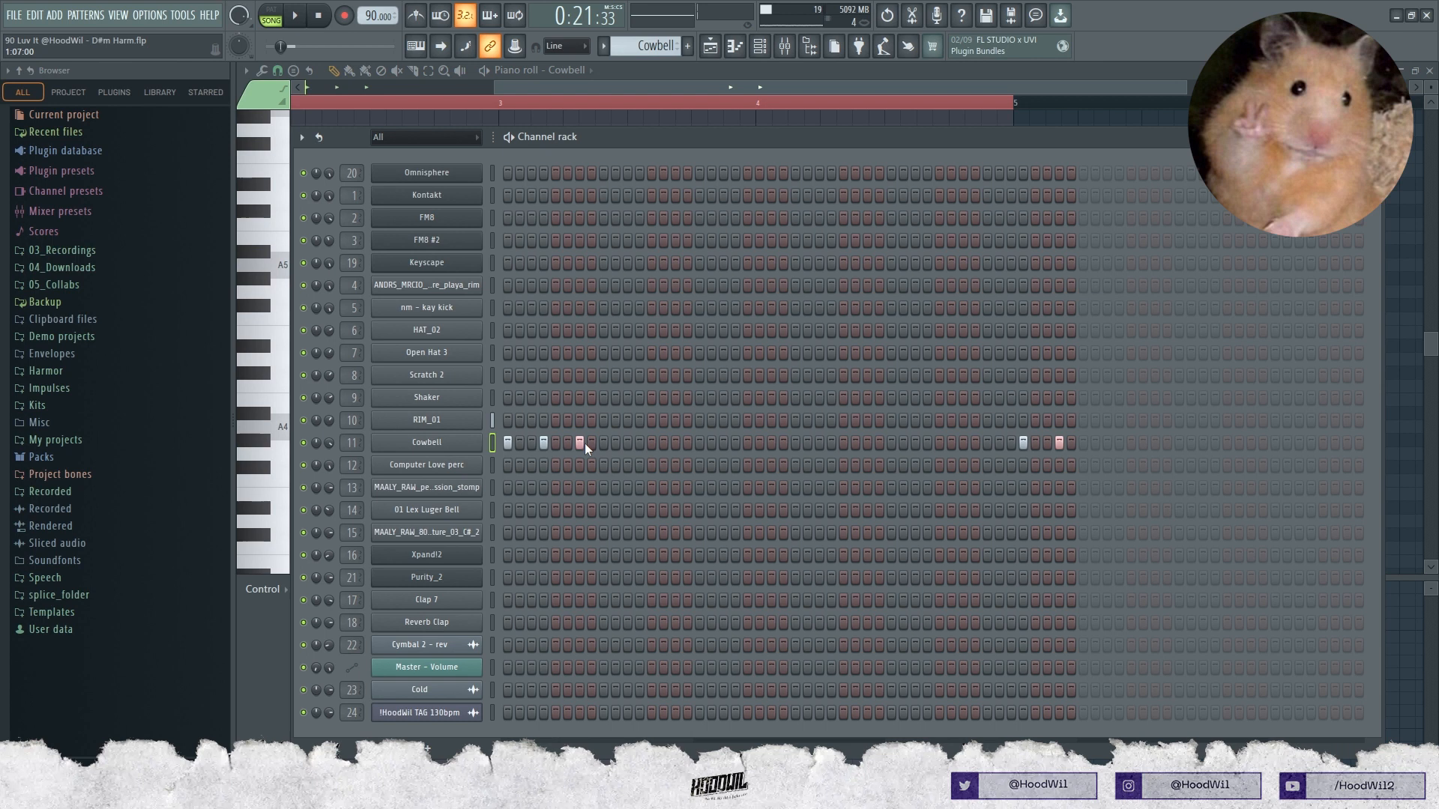
- Play the Cowbell example with extra hits on steps 1, 4 and 7, and remove those three hits
key("space")
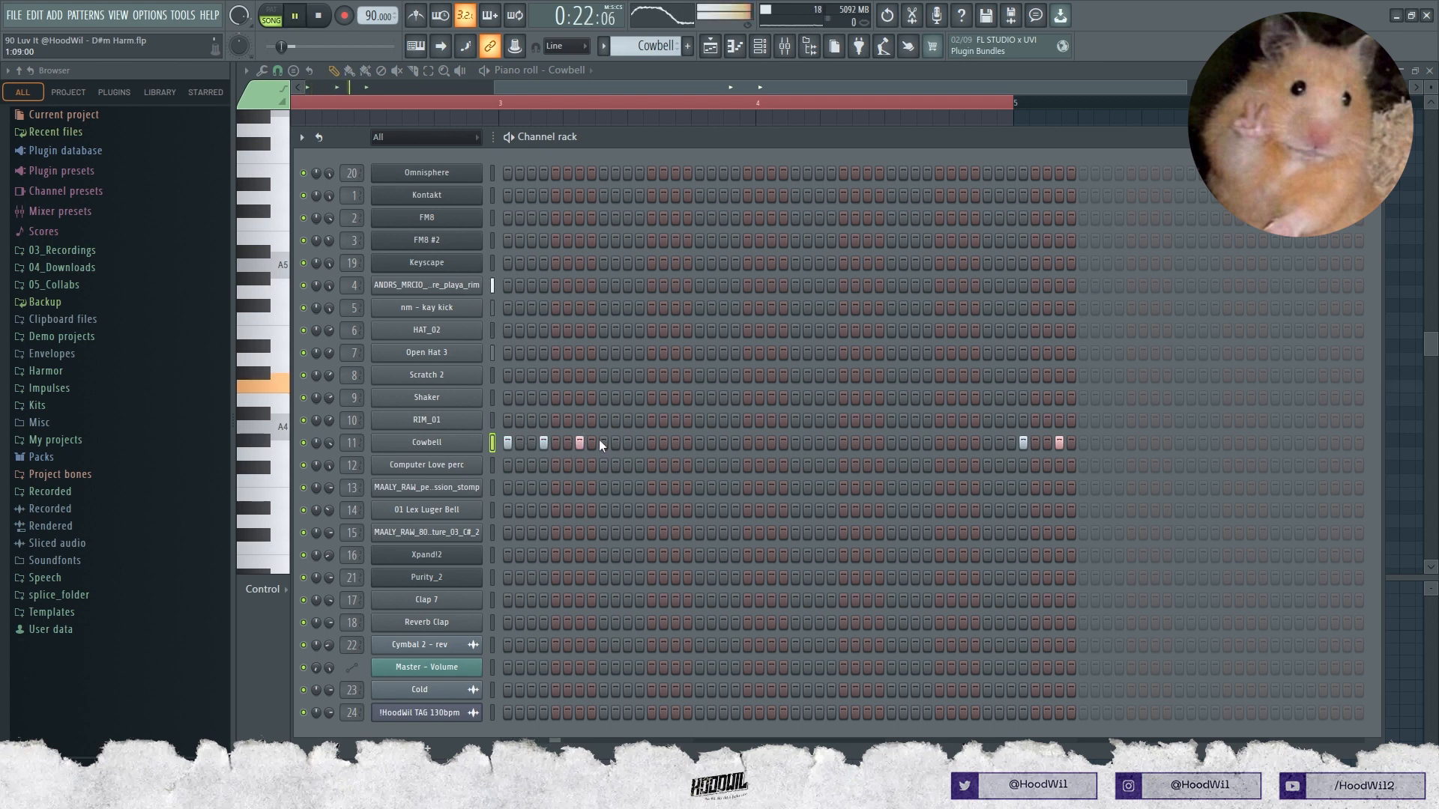
key("space")
right_click(579, 443)
right_click(544, 443)
right_click(507, 443)
- Try Cowbell hits starting on step 9 with three-step spacing, and remove them from the pattern
key("space")
left_click(639, 443)
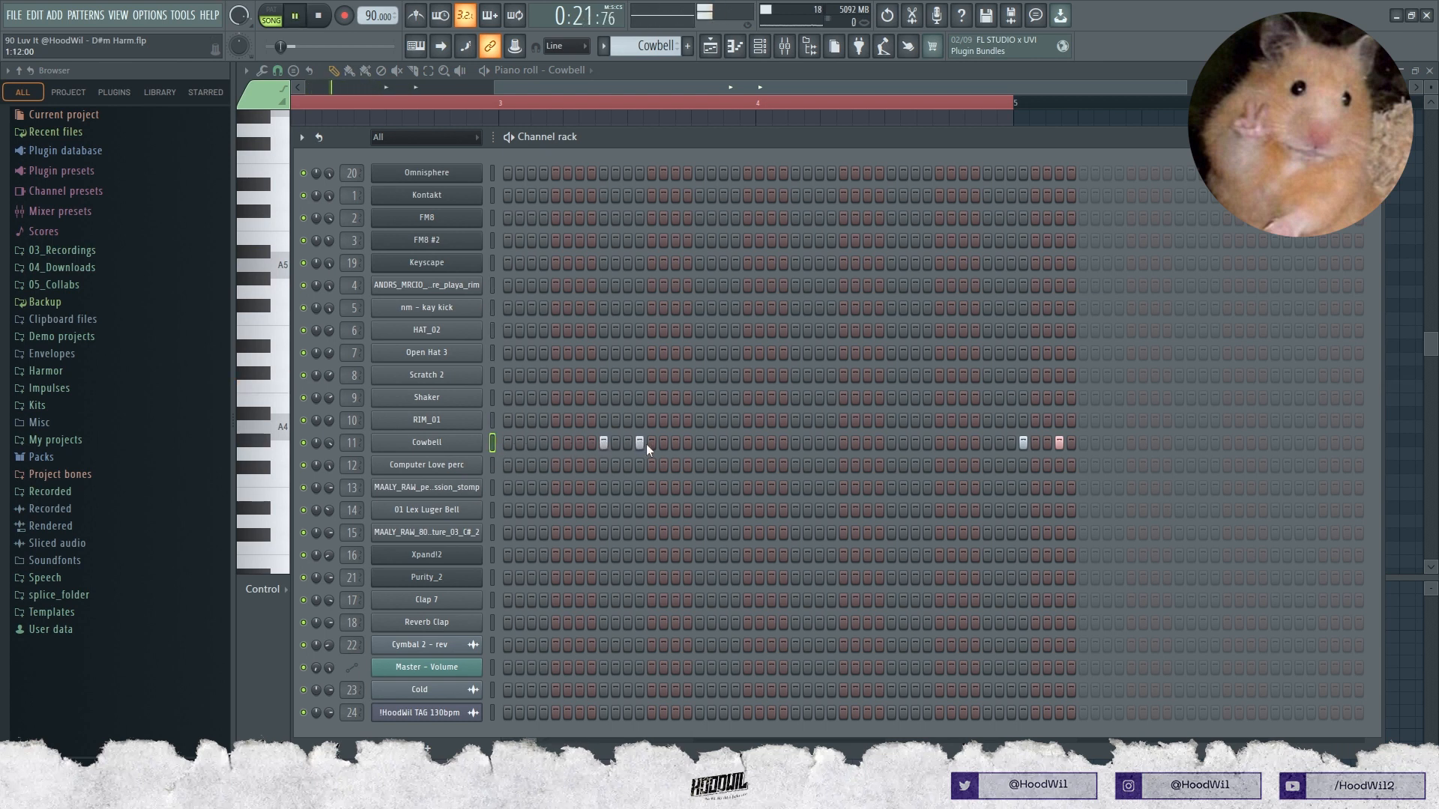
key("space")
right_click(675, 443)
right_click(639, 443)
right_click(604, 443)
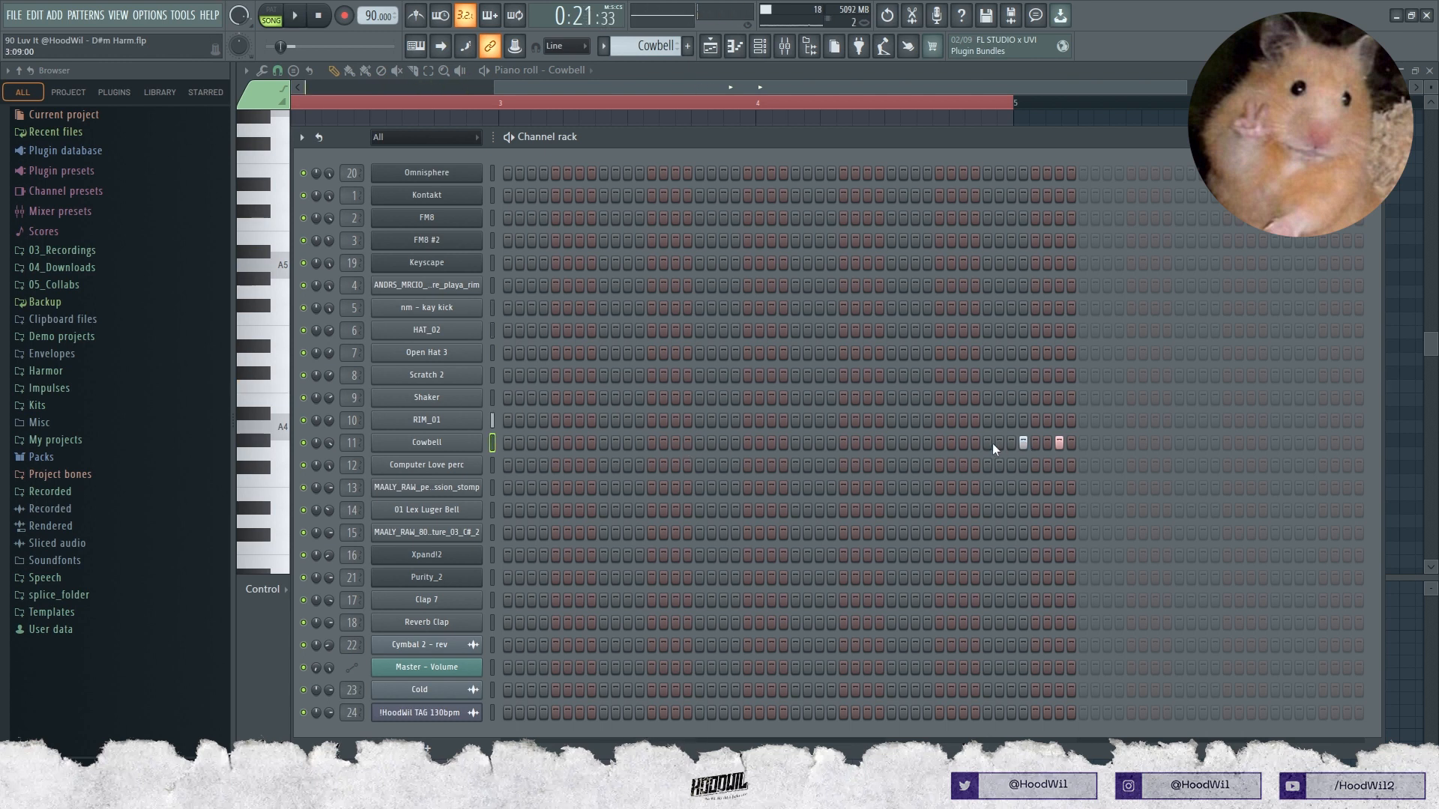
- Play the original Cowbell pattern in the playlist and review how its steps are counted in the channel rack
key("space")
key("F5")
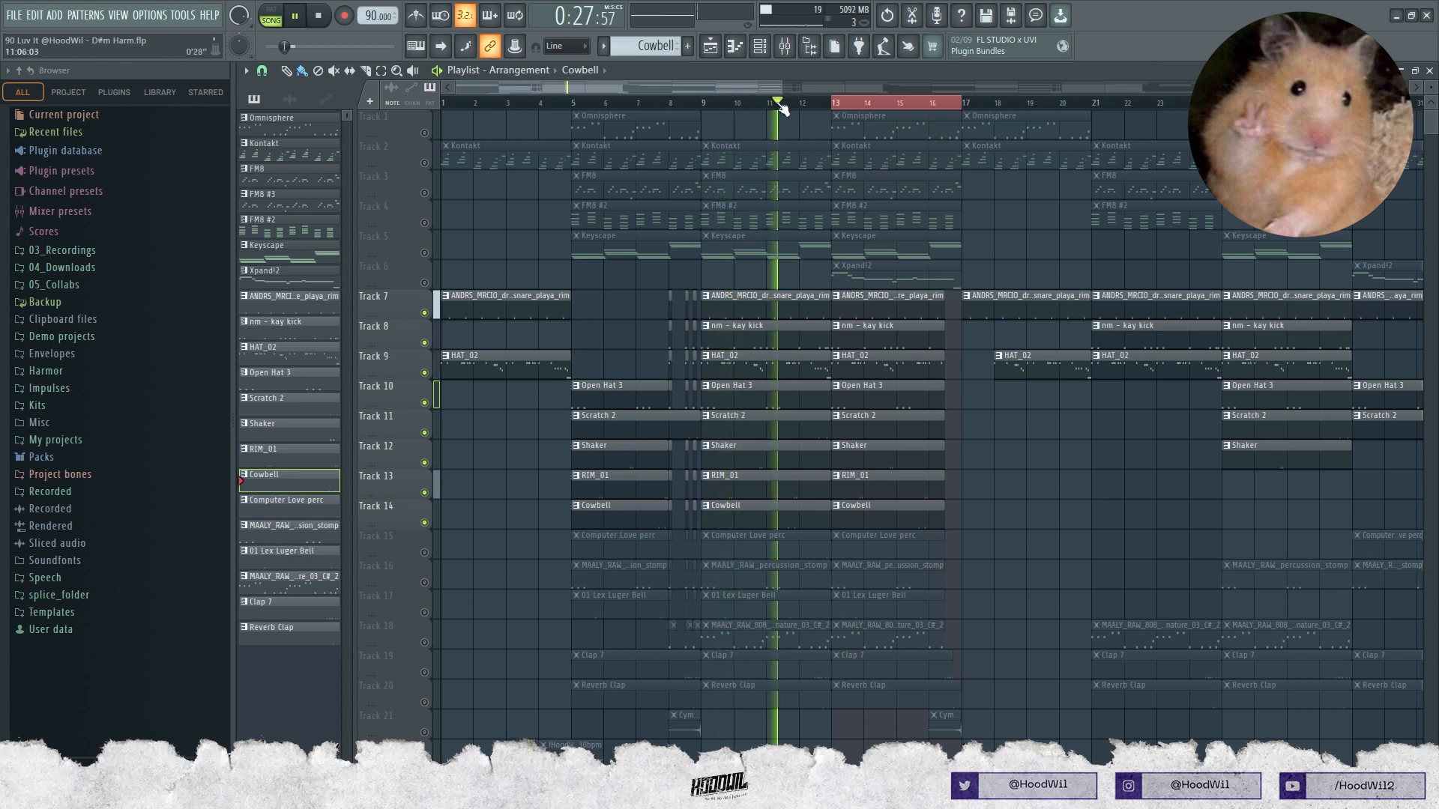
key("space")
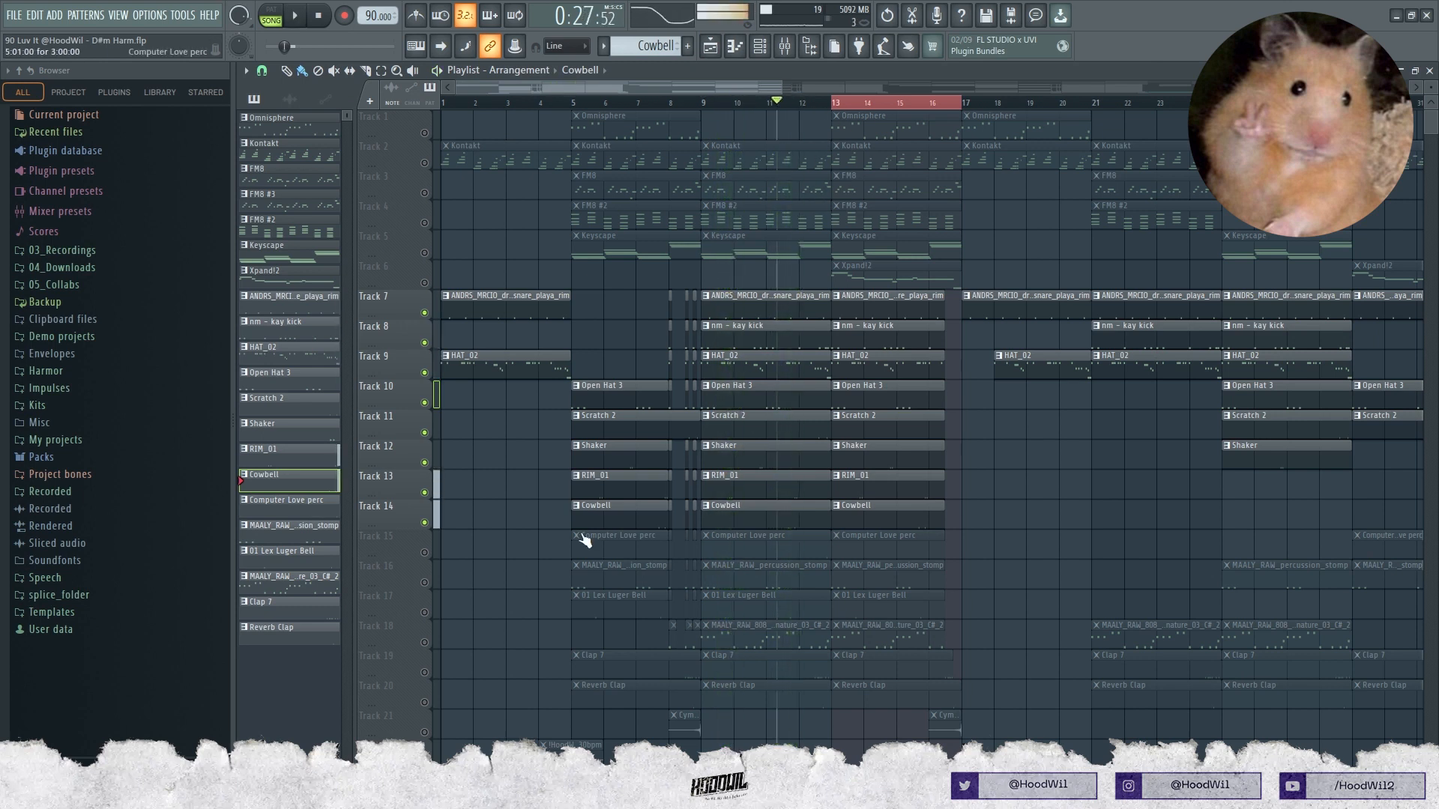
key("F6")
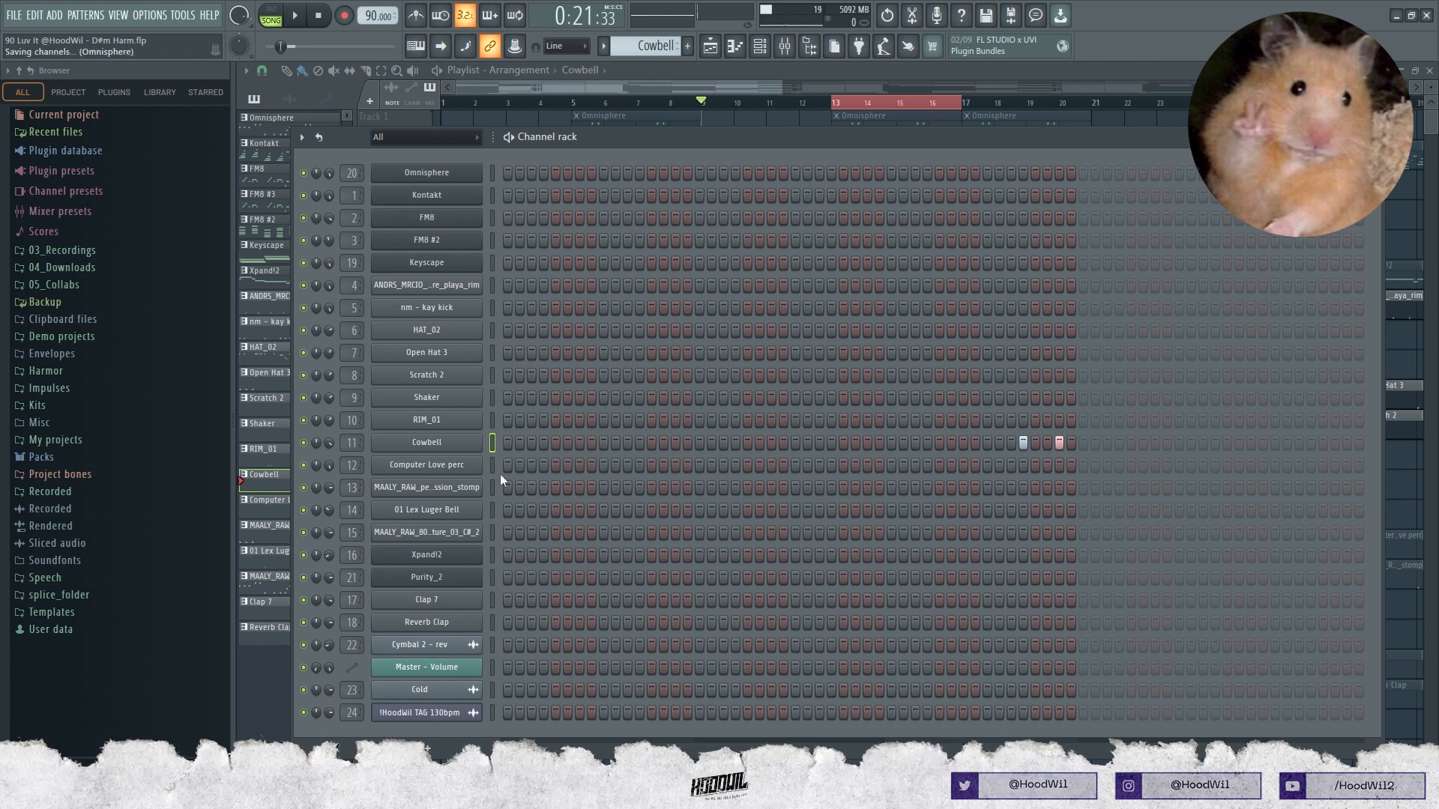
left_click(508, 444)
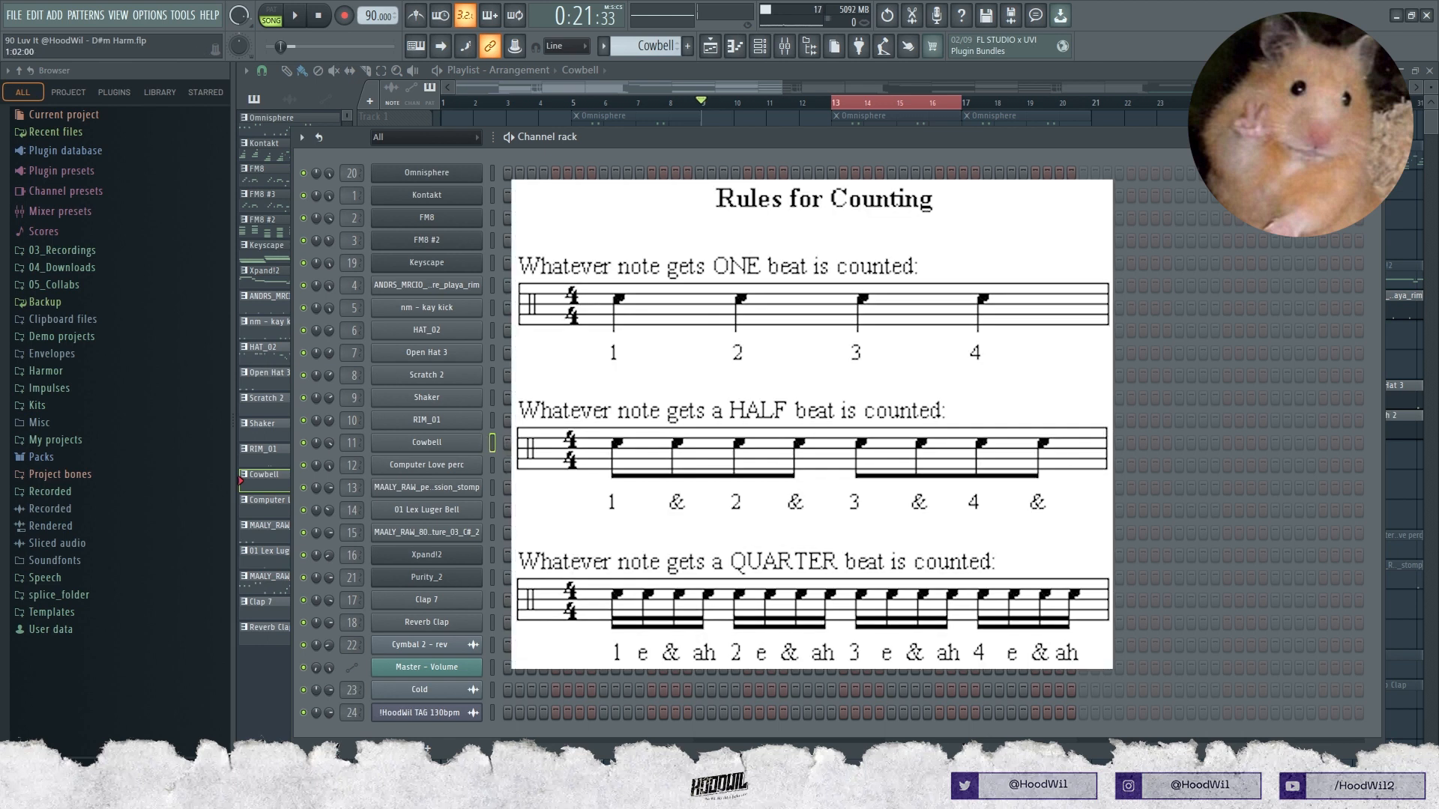
- Play the Computer Love perc pattern and examine its hit in the piano roll and channel rack
left_click(735, 112)
left_click(760, 46)
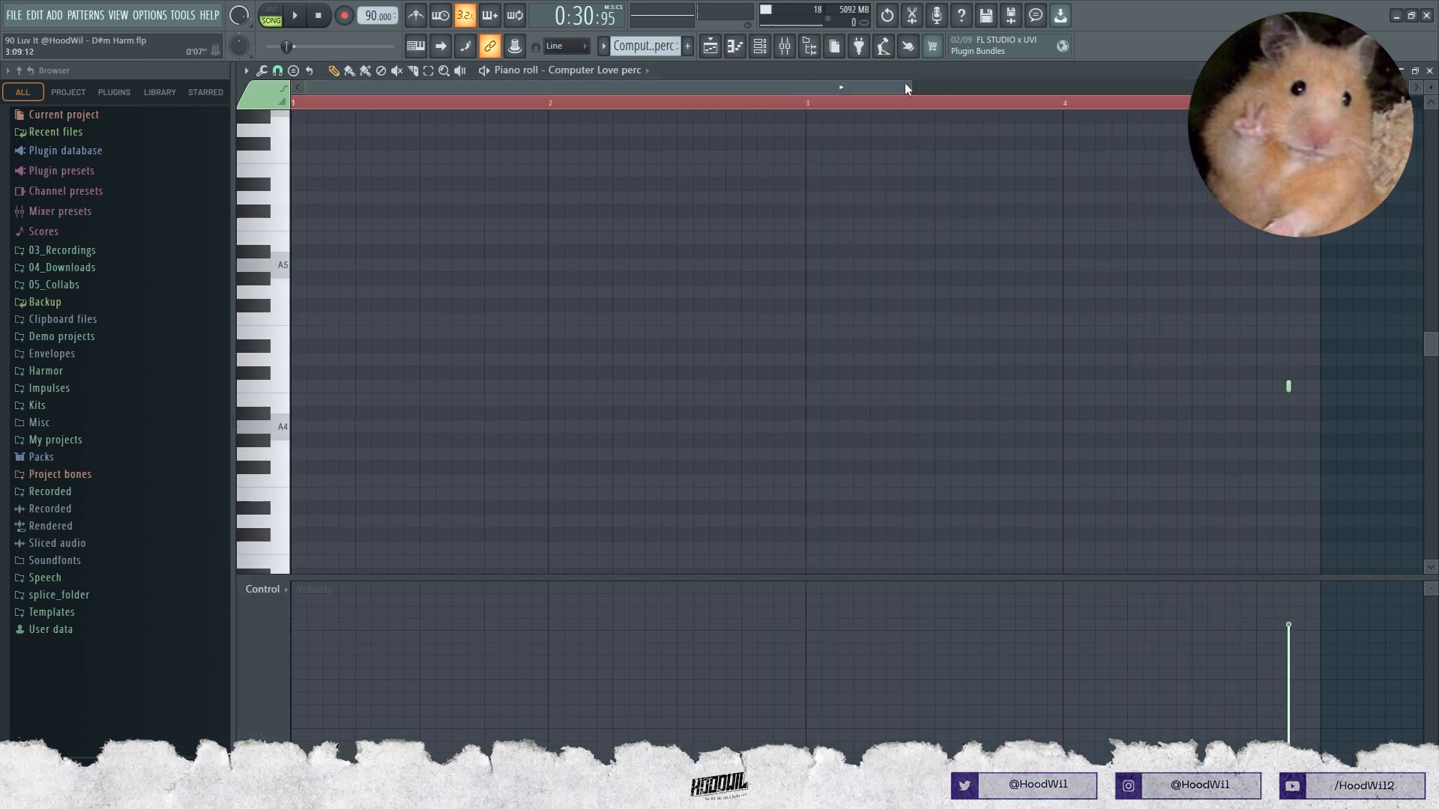
key("space")
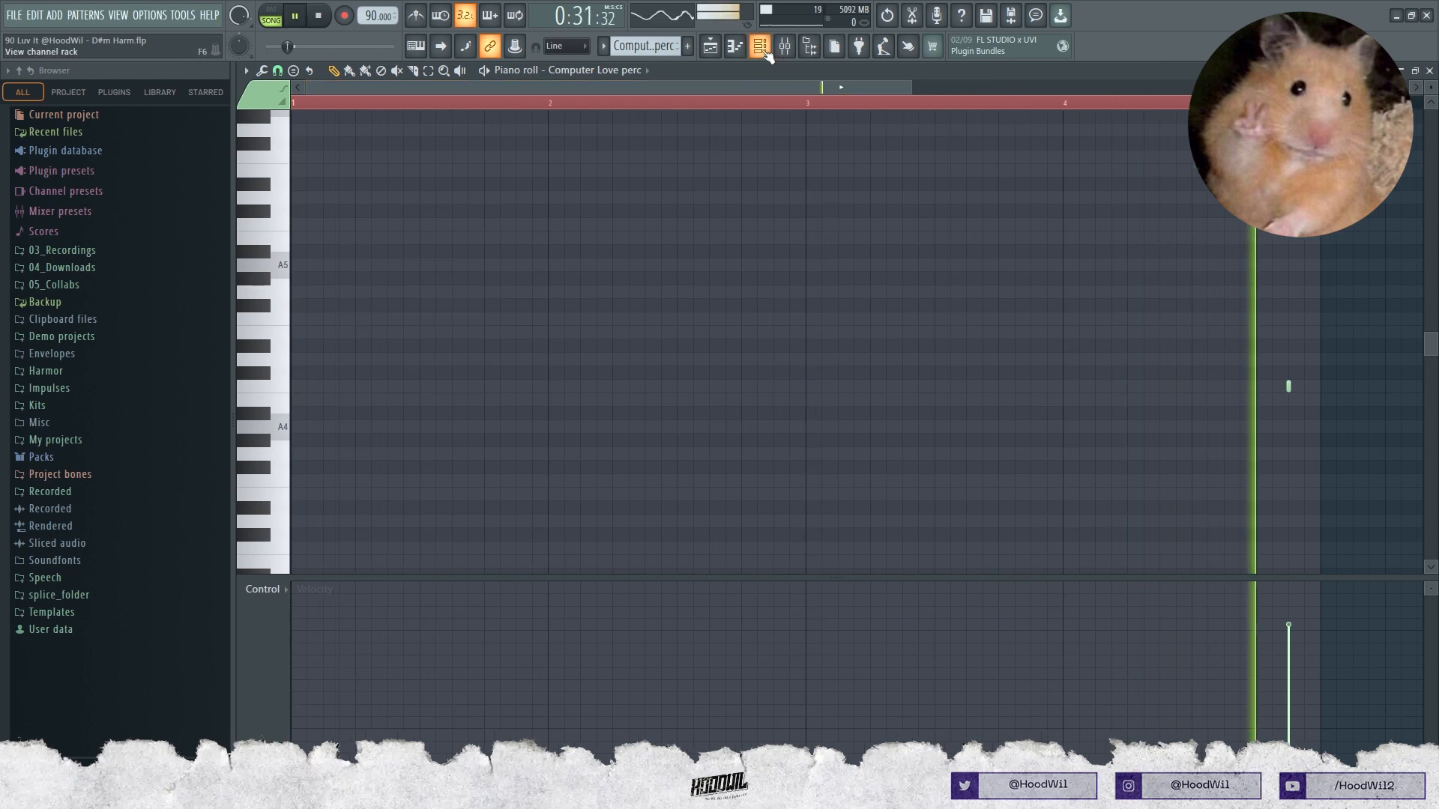
key("space")
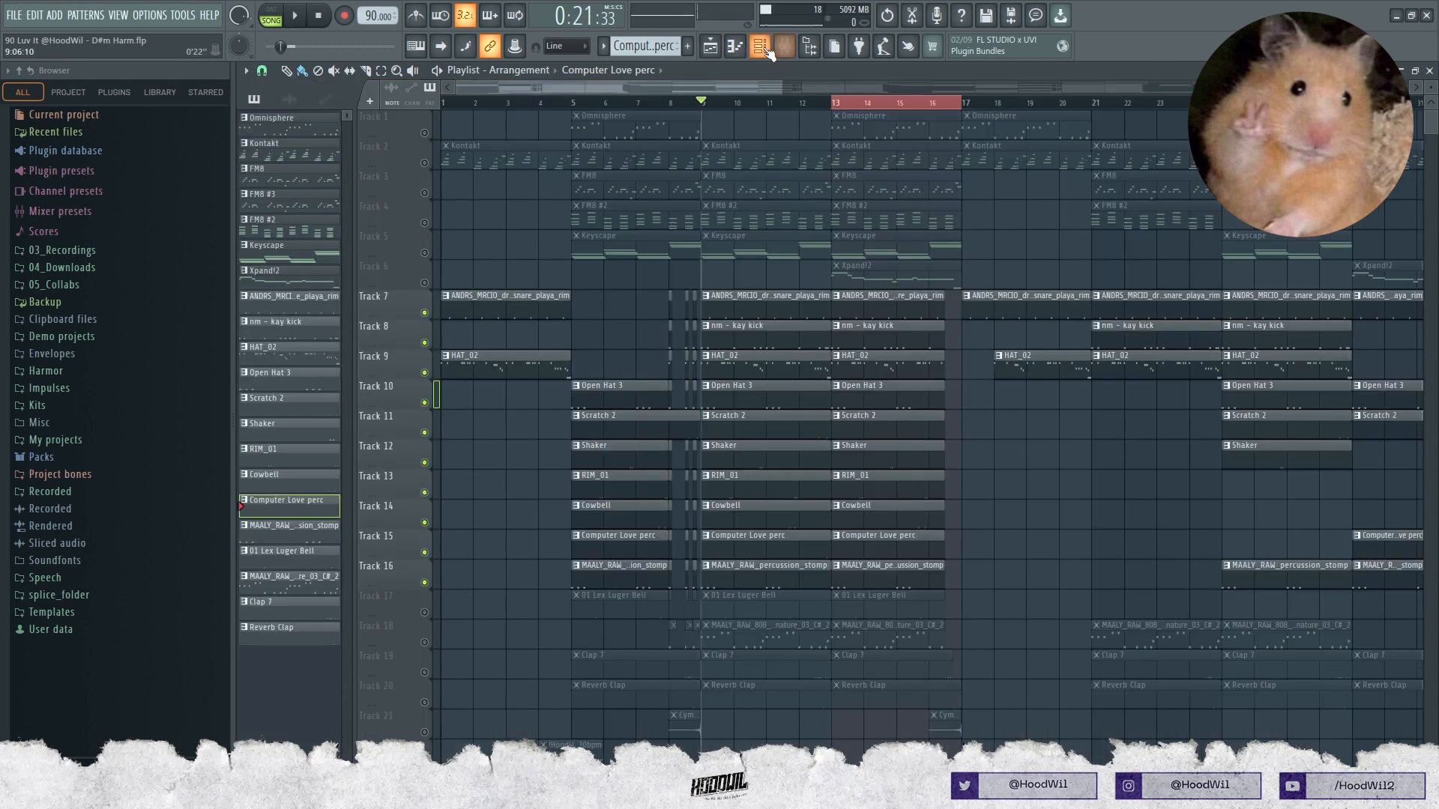
left_click(761, 48)
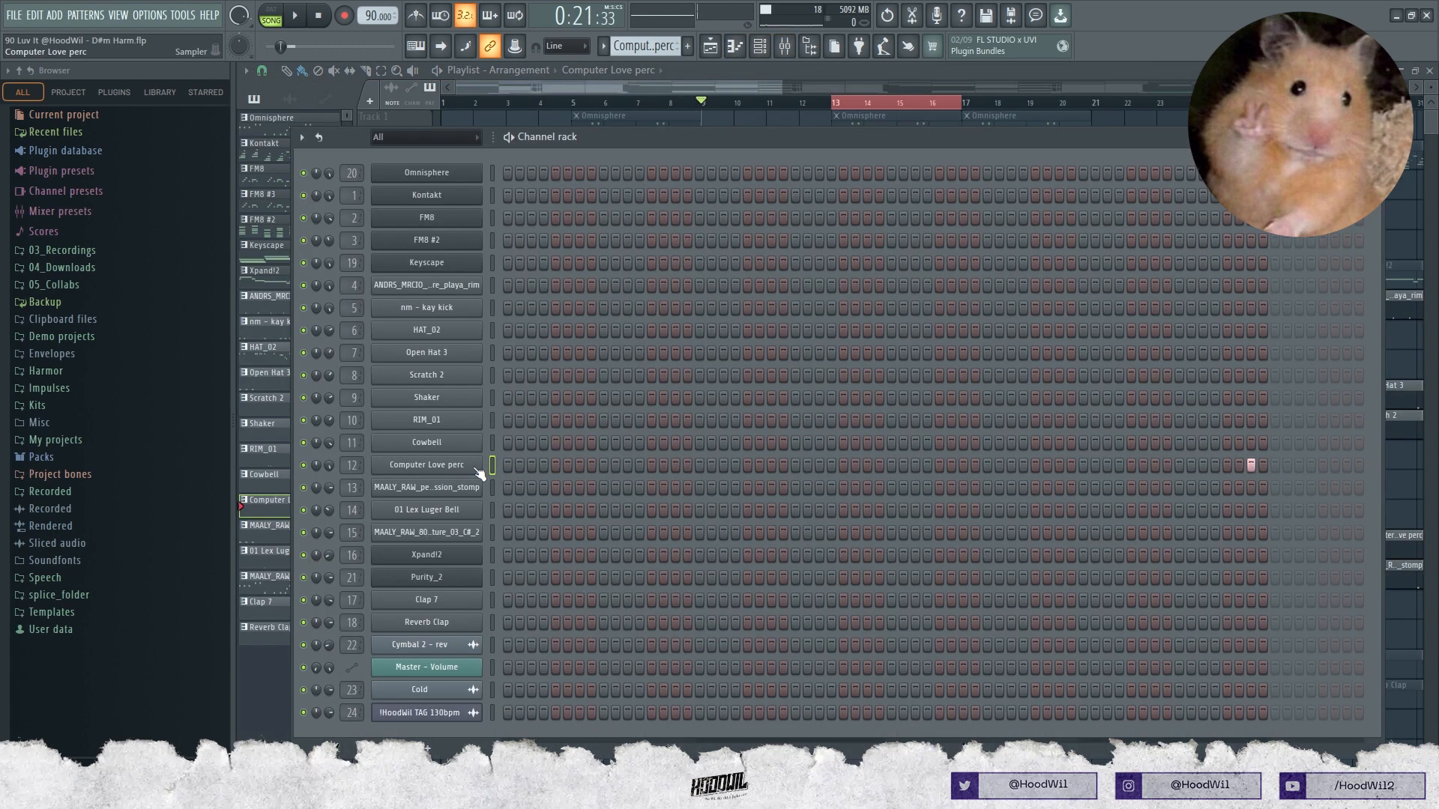
- Play the percussion and inspect the volume envelope of the MAALY_RAW_percussion_stomp channel
key("space")
key("F6")
key("space")
left_click(766, 41)
left_click(473, 484)
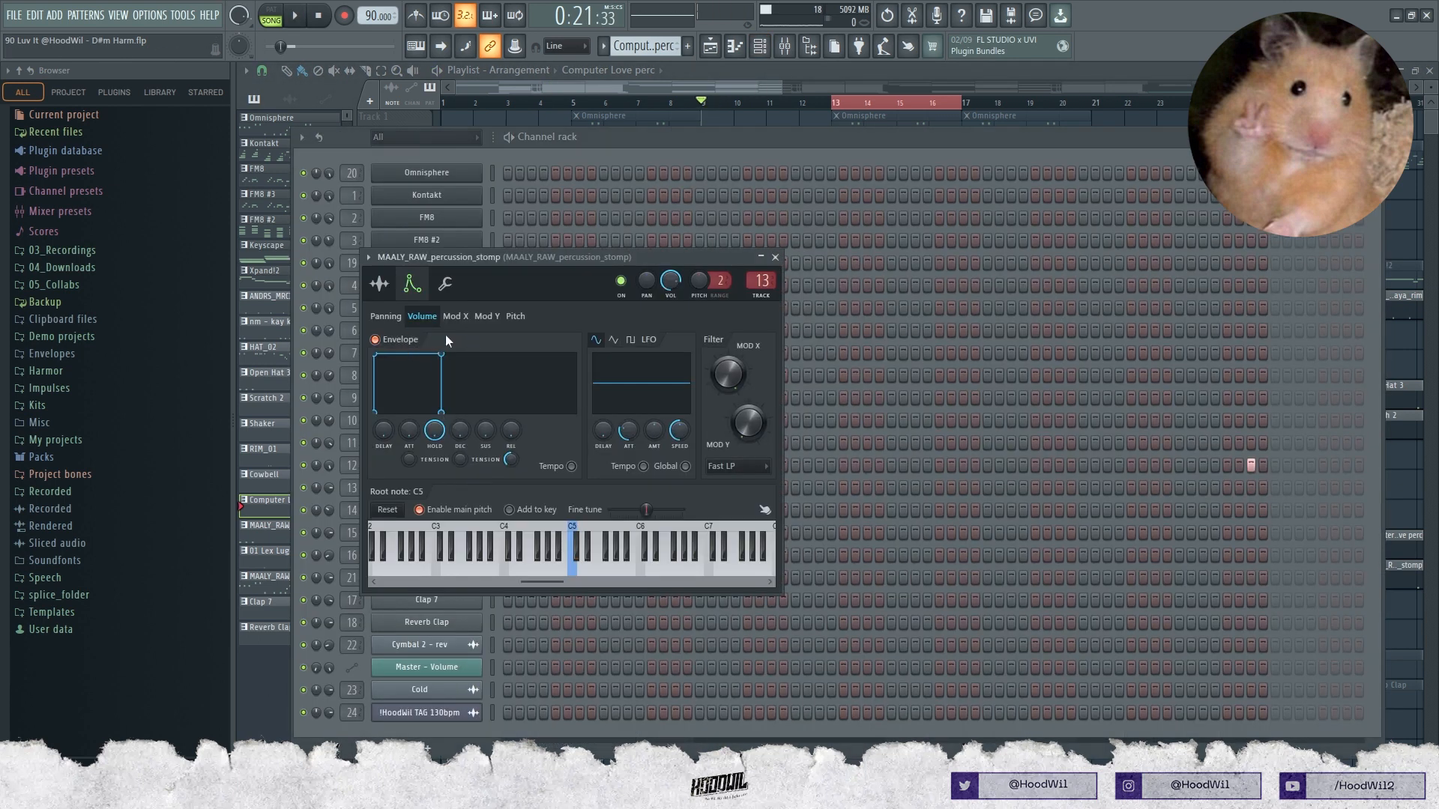
key("F6")
- Play the beat with the percussion stomp and unmute the 01 Lex Luger Bell track
key("space")
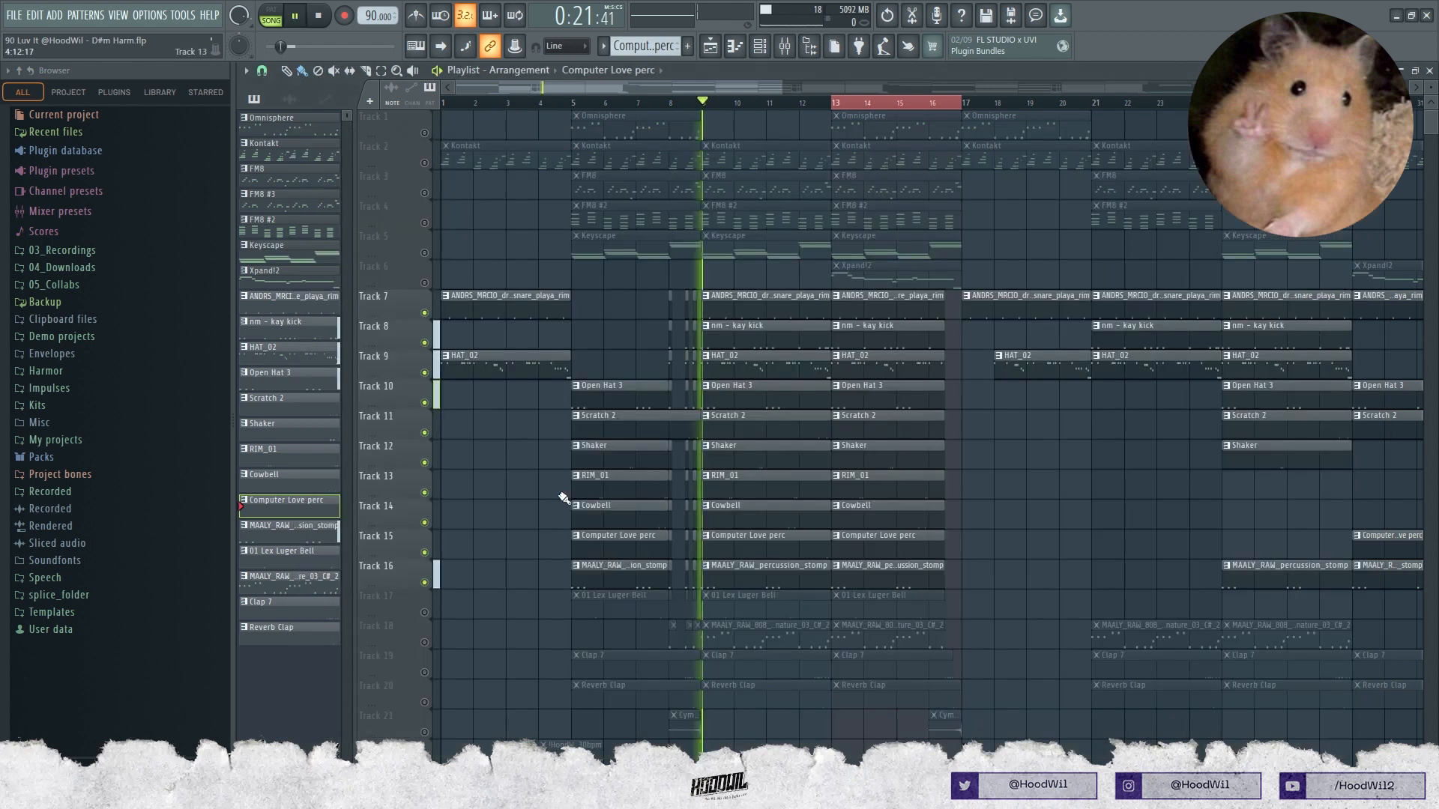
left_click(425, 613)
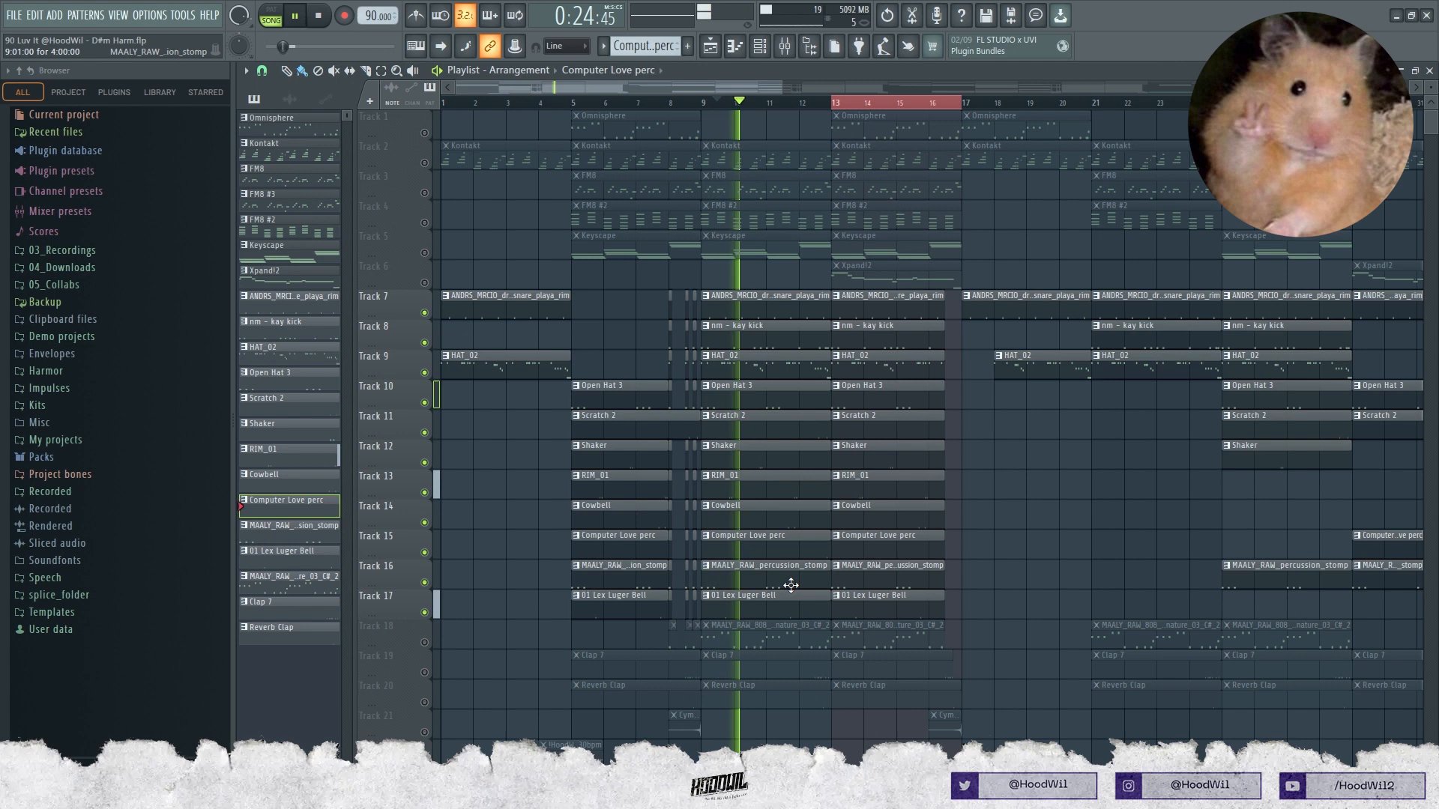
key("space")
- Solo the MAALY_RAW_808_signature pattern on Track 18, play it and examine its notes in the piano roll
right_click(425, 643)
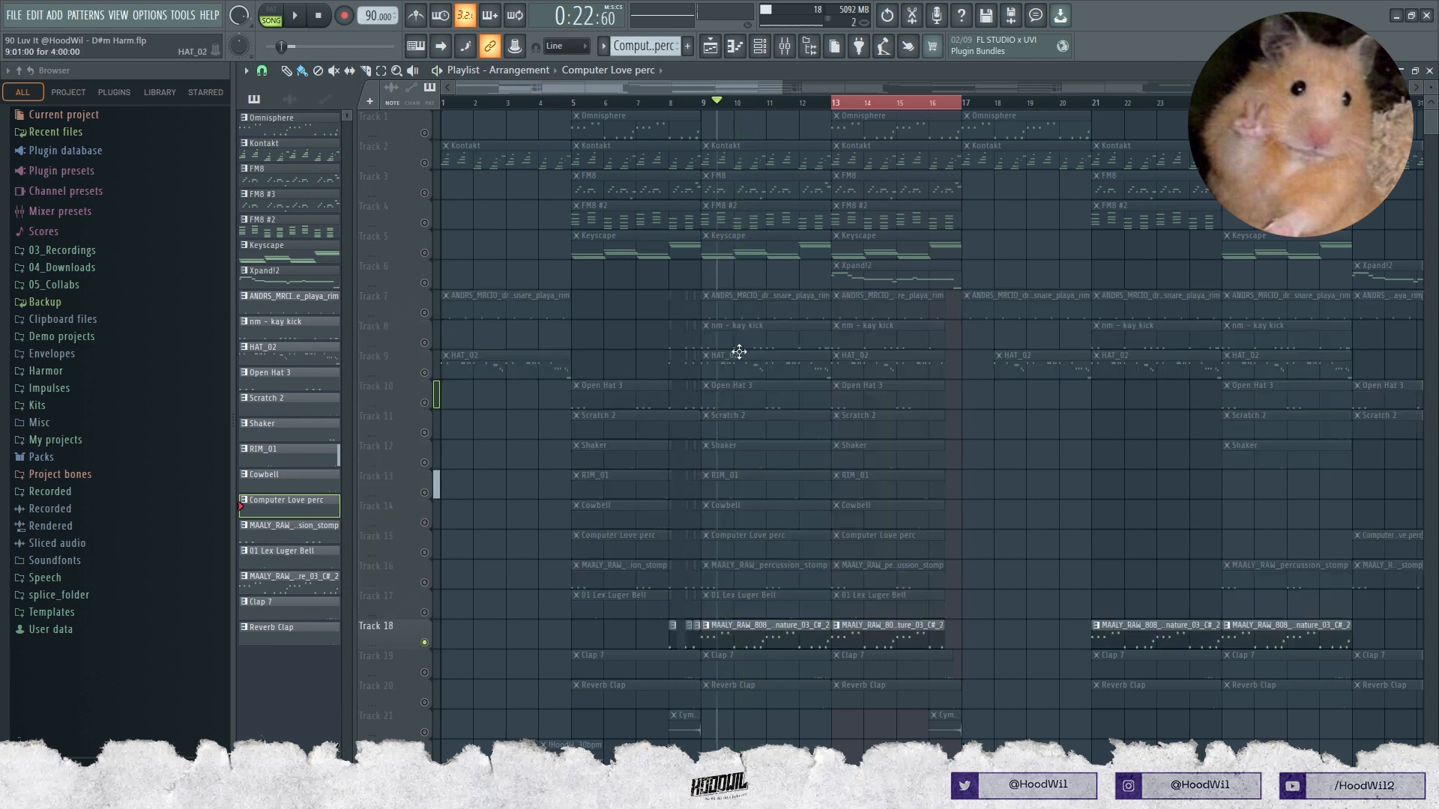
double_click(773, 649)
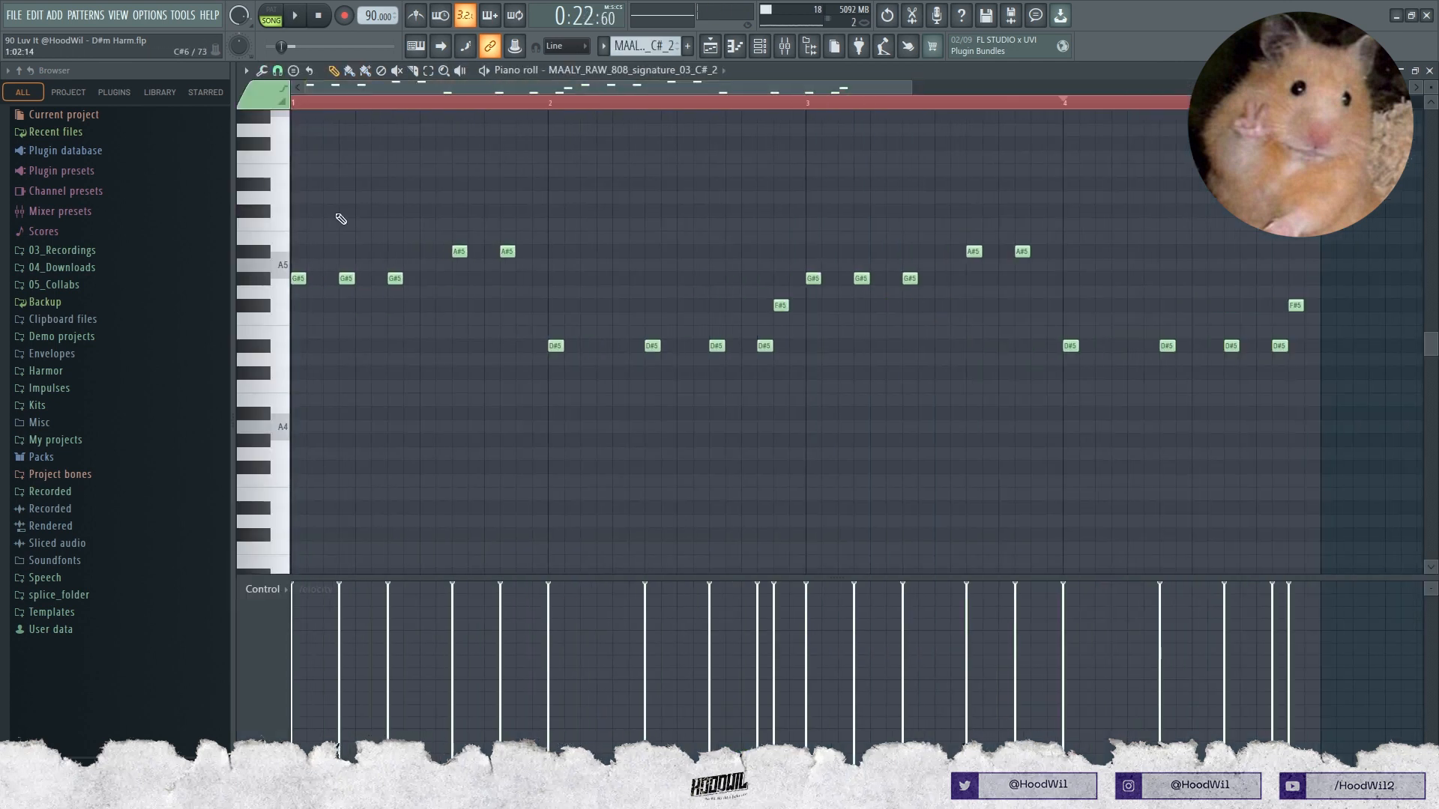
key("space")
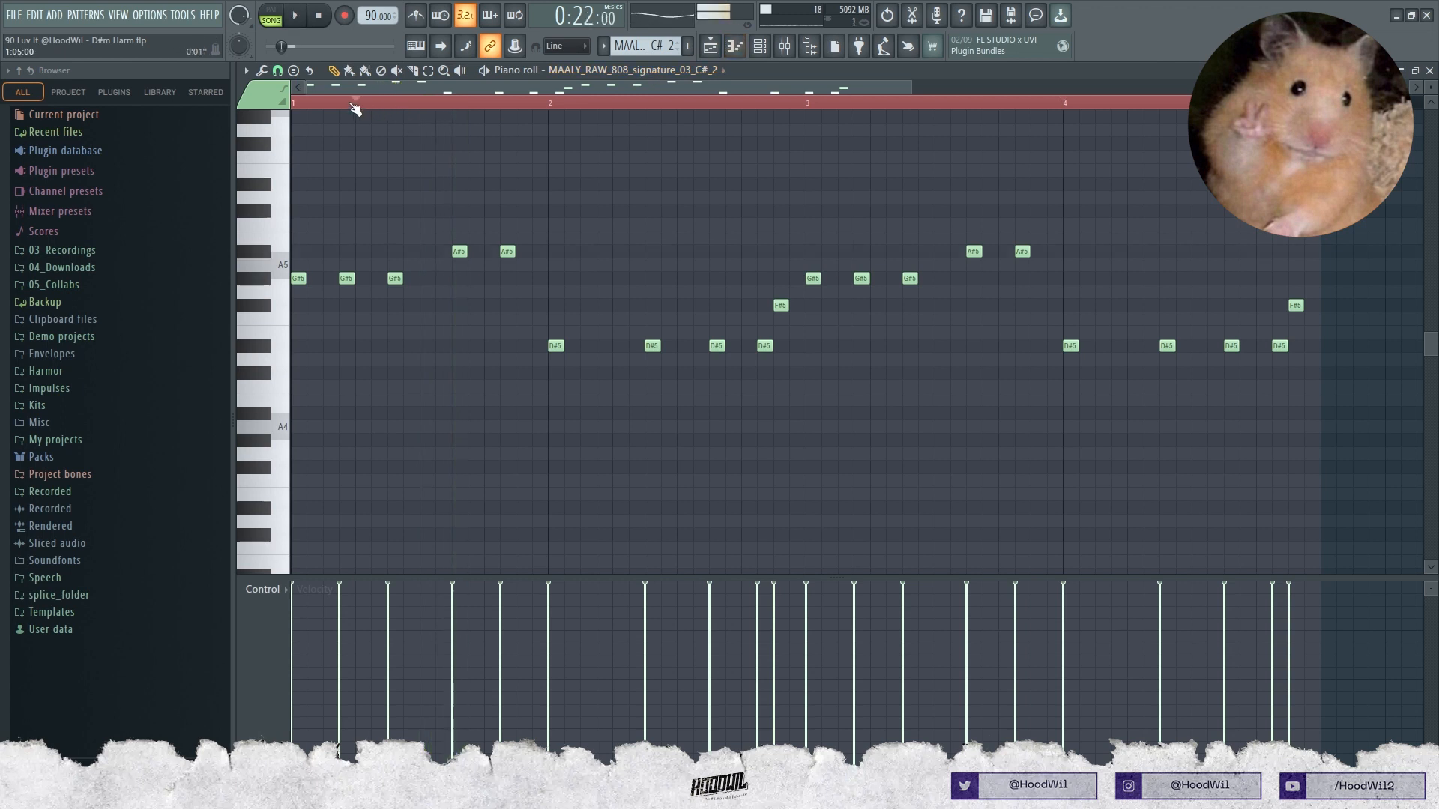
left_click(711, 50)
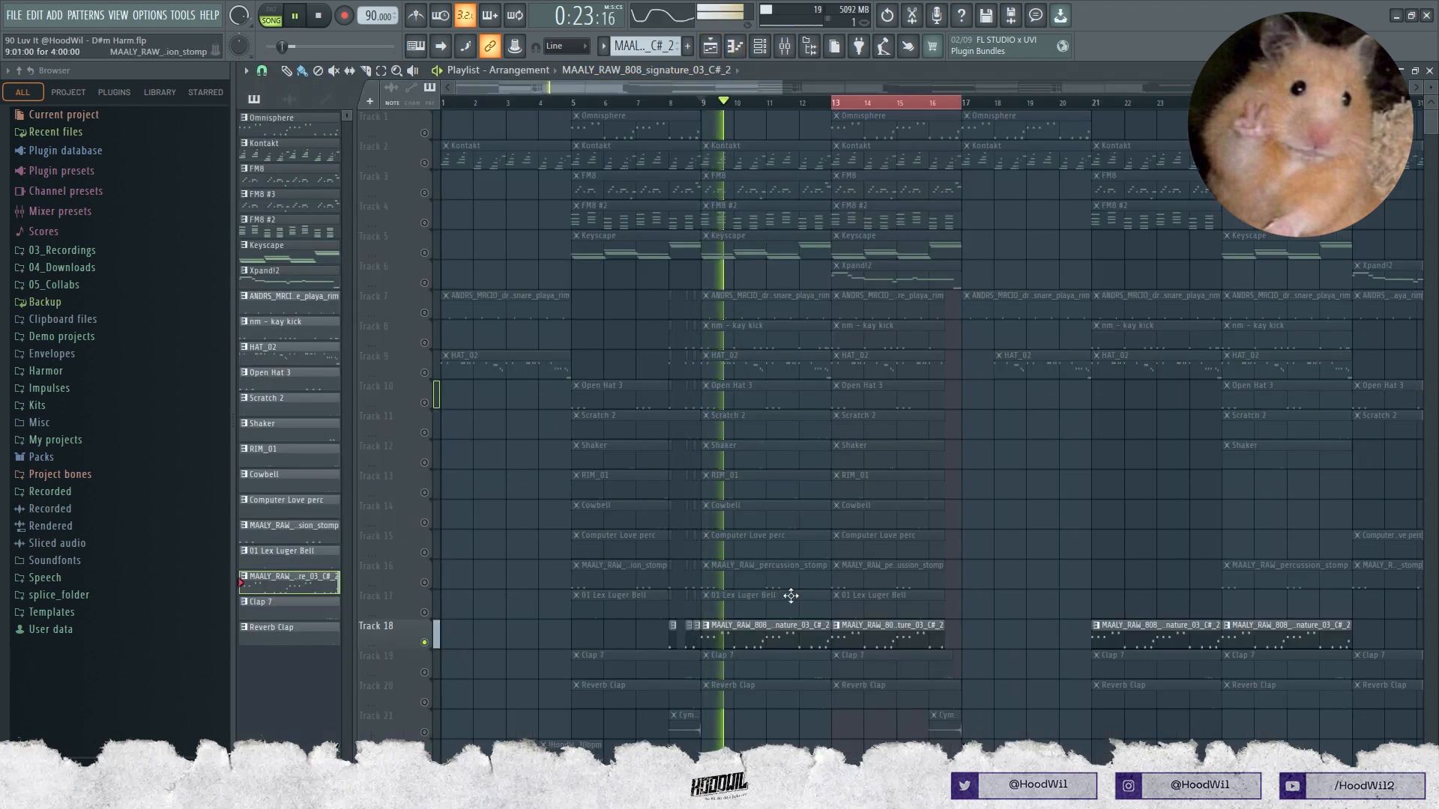
double_click(785, 639)
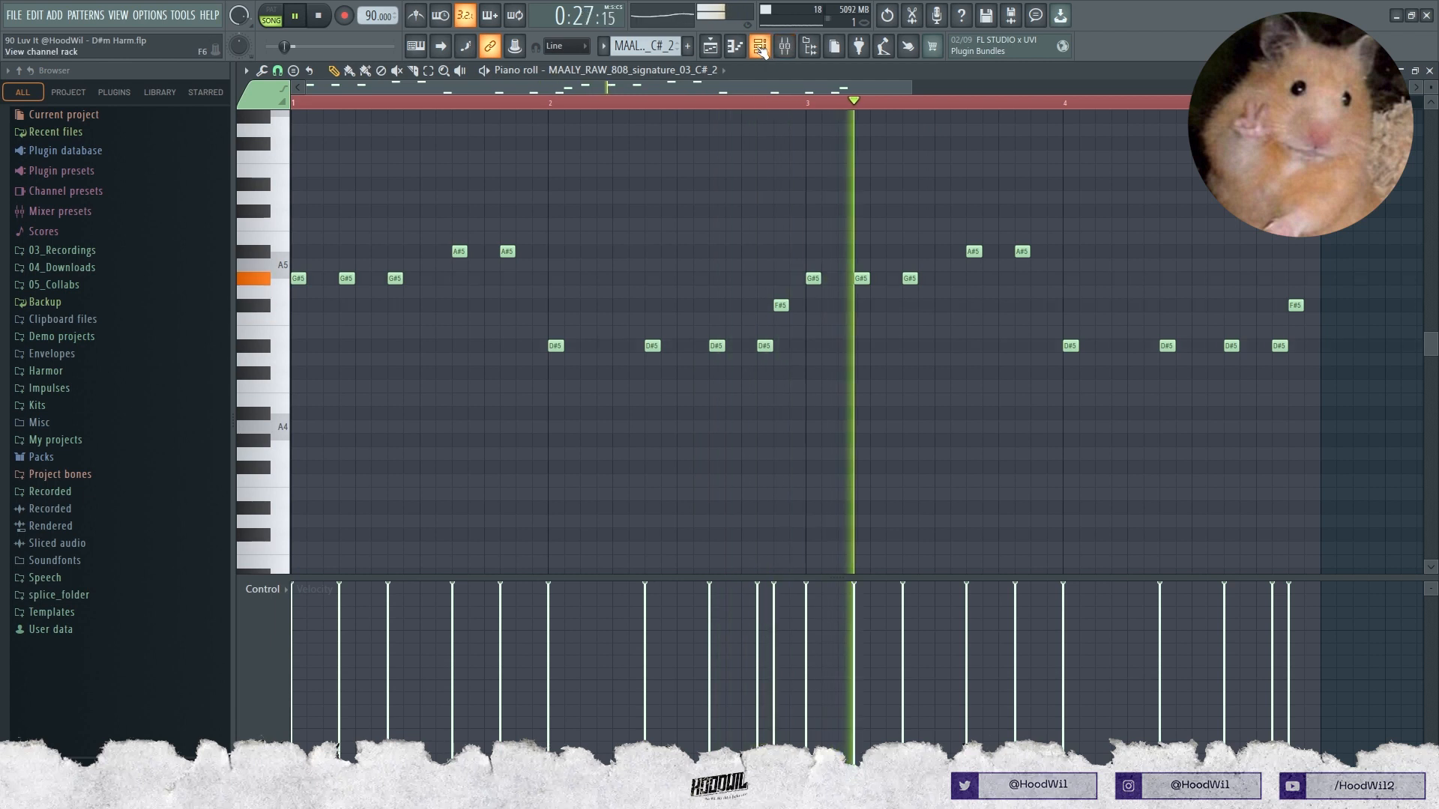
- Inspect the Cut itself option and cut group settings of the MAALY_RAW_808_signature channel, and return to the playlist
key("space")
key("F6")
right_click(453, 533)
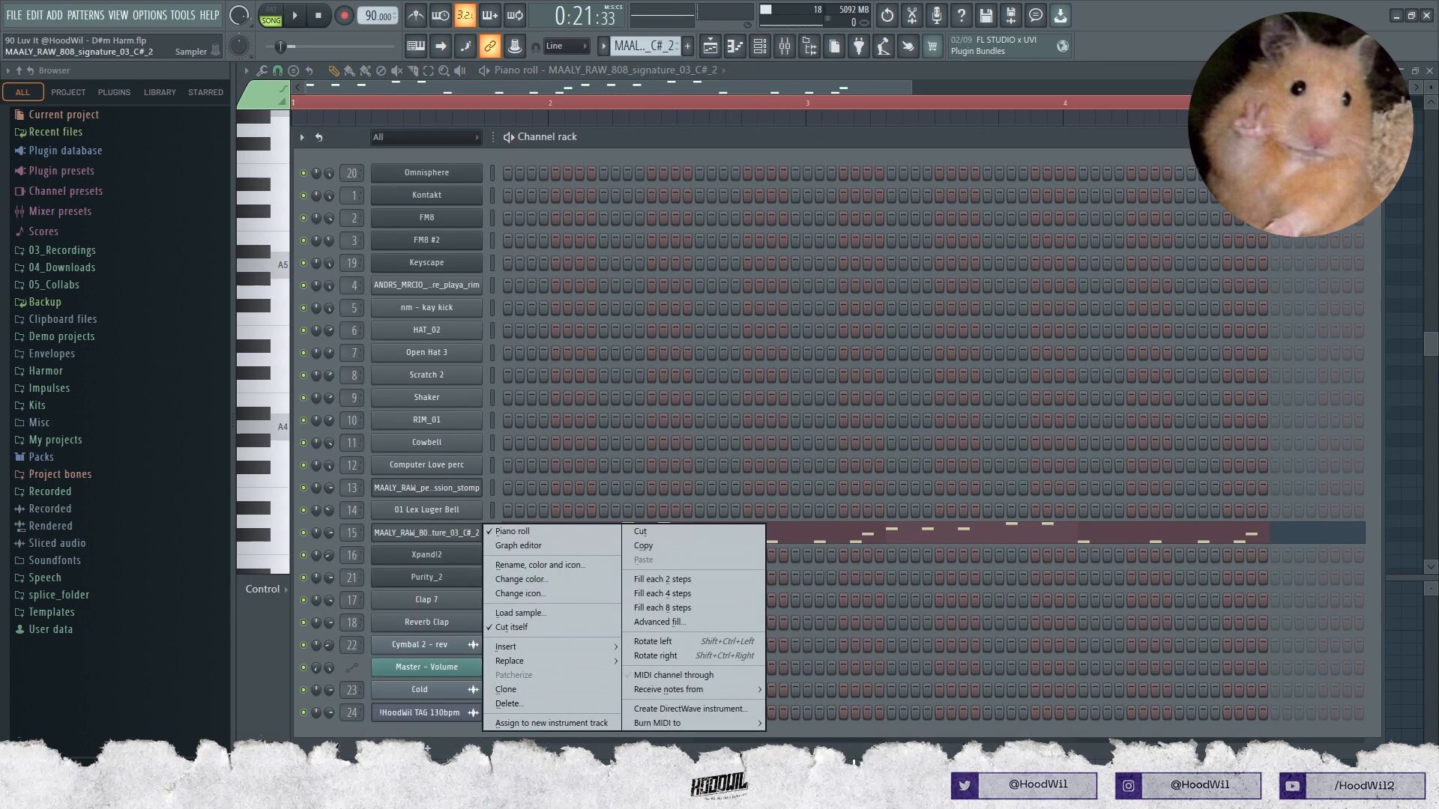
left_click(450, 533)
left_click(327, 169)
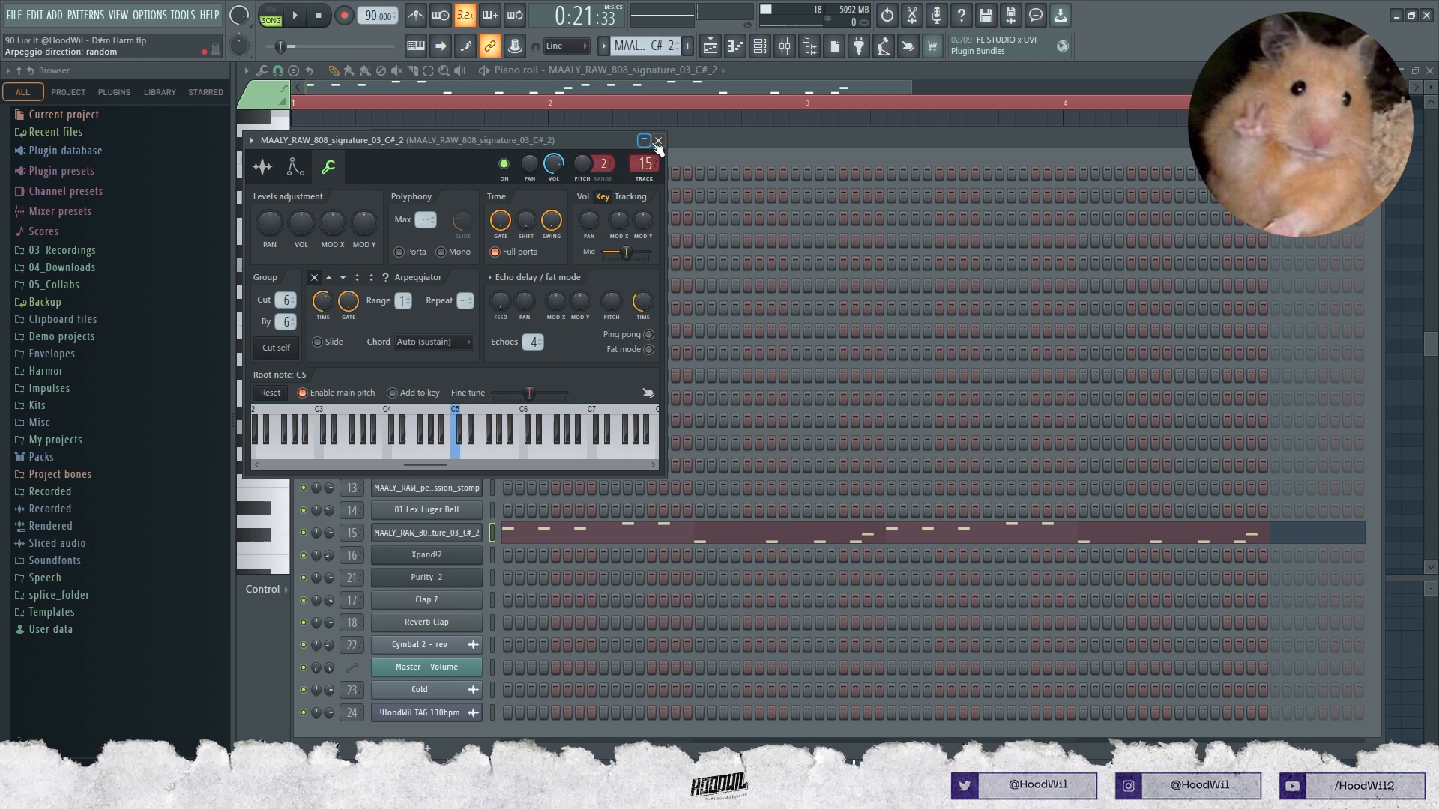
left_click(658, 142)
key("F5")
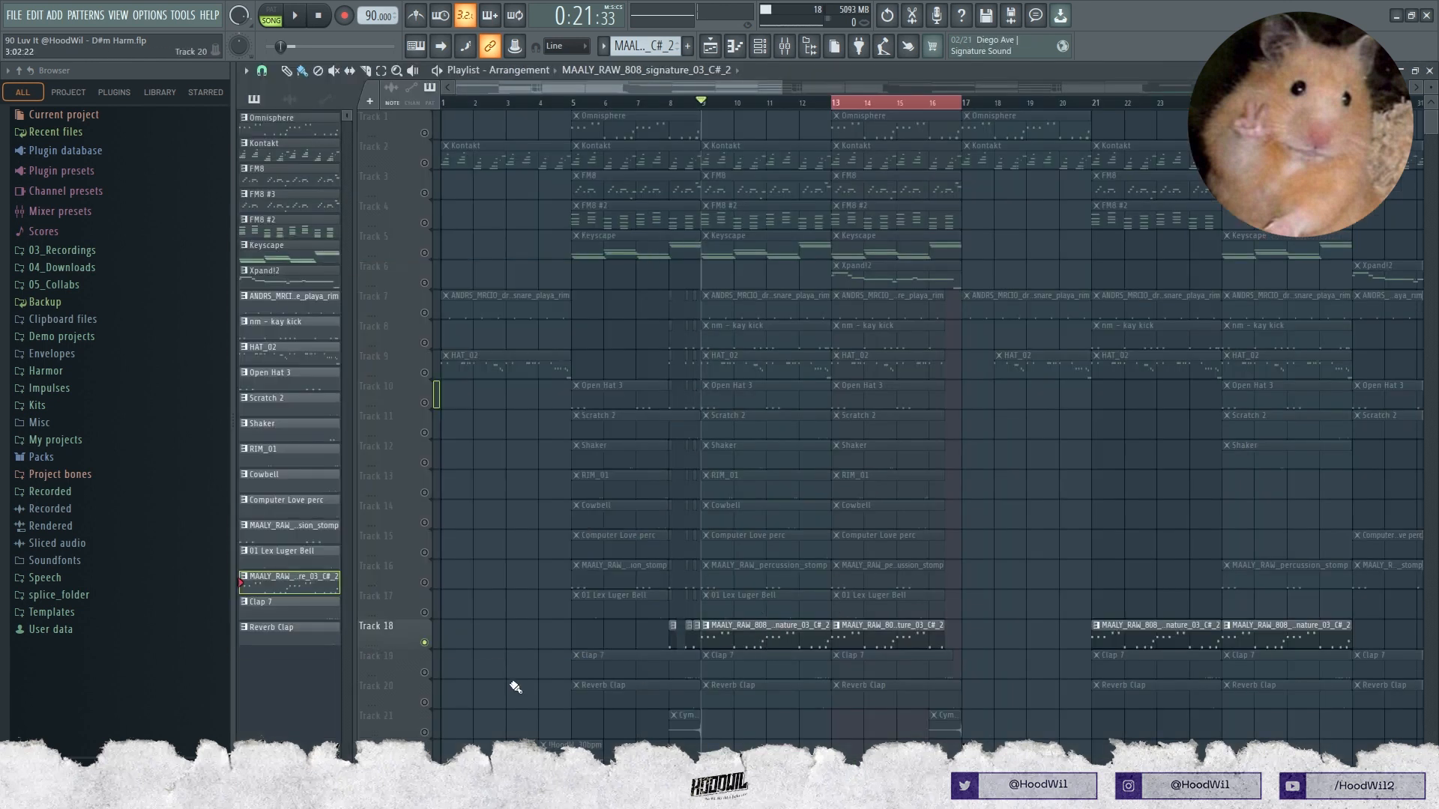
- Unmute the Clap 7 track on Track 19, play it and examine its notes and velocities in the piano roll
left_click(424, 672)
key("space")
left_click(805, 103)
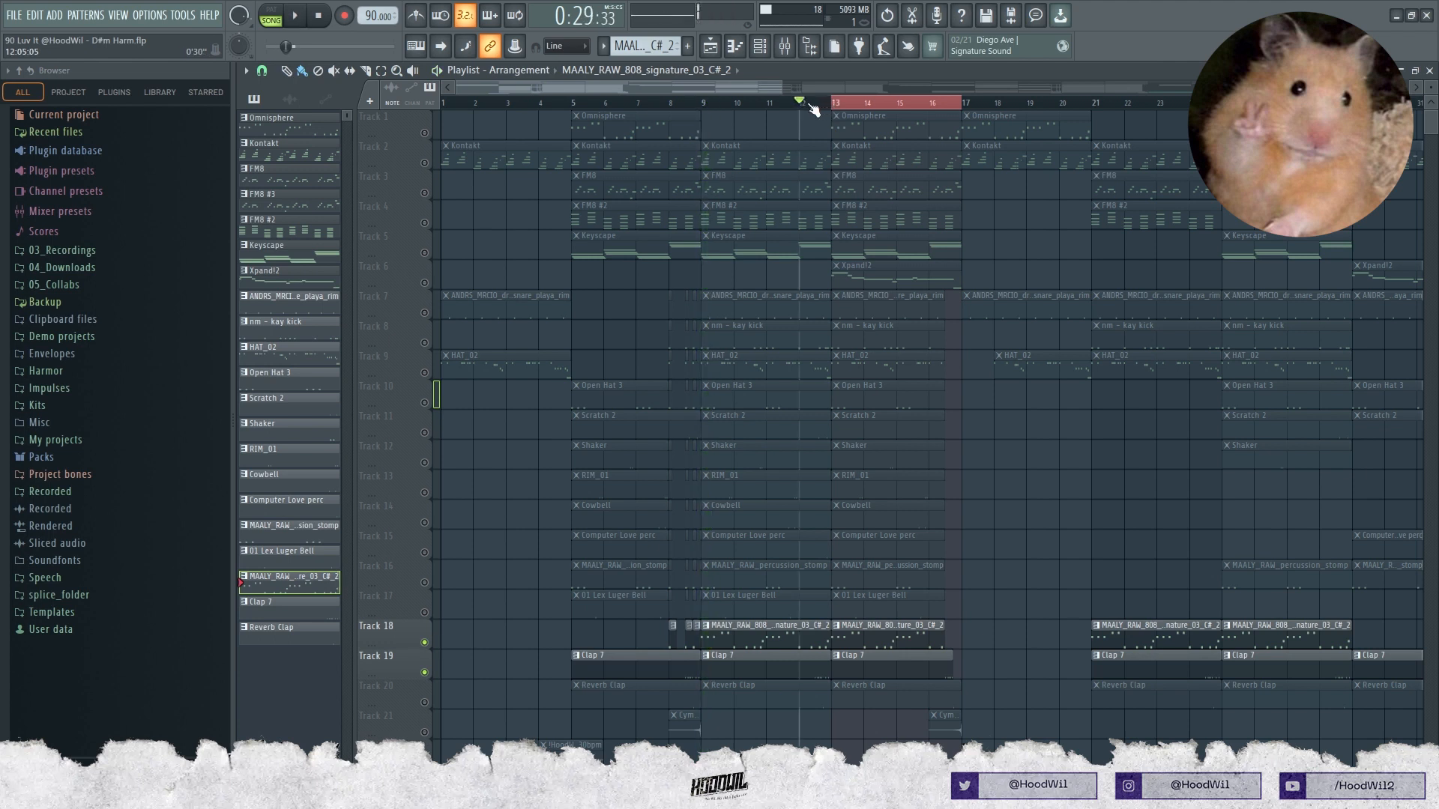
key("space")
double_click(796, 671)
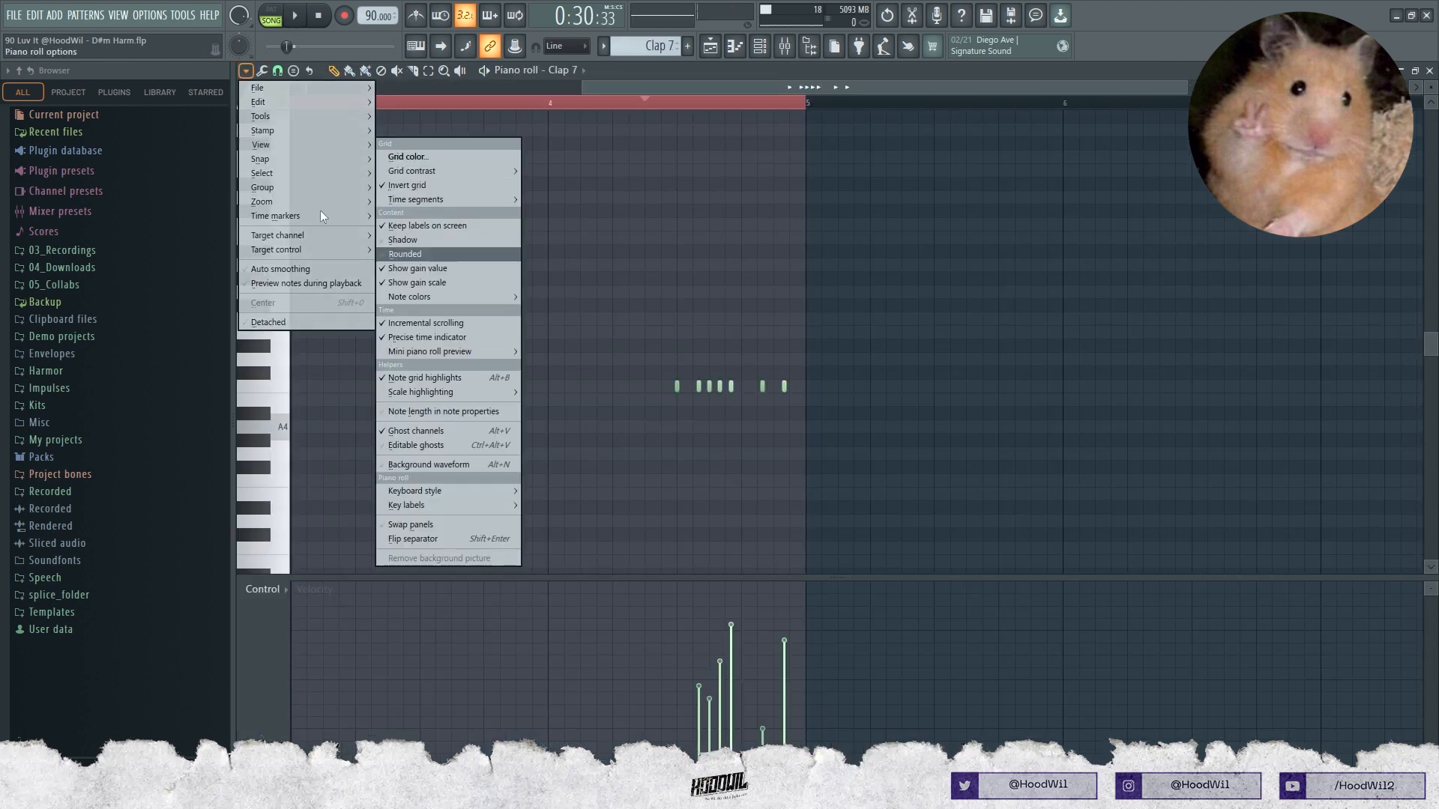
left_click(420, 115)
left_click(280, 73)
left_click(312, 226)
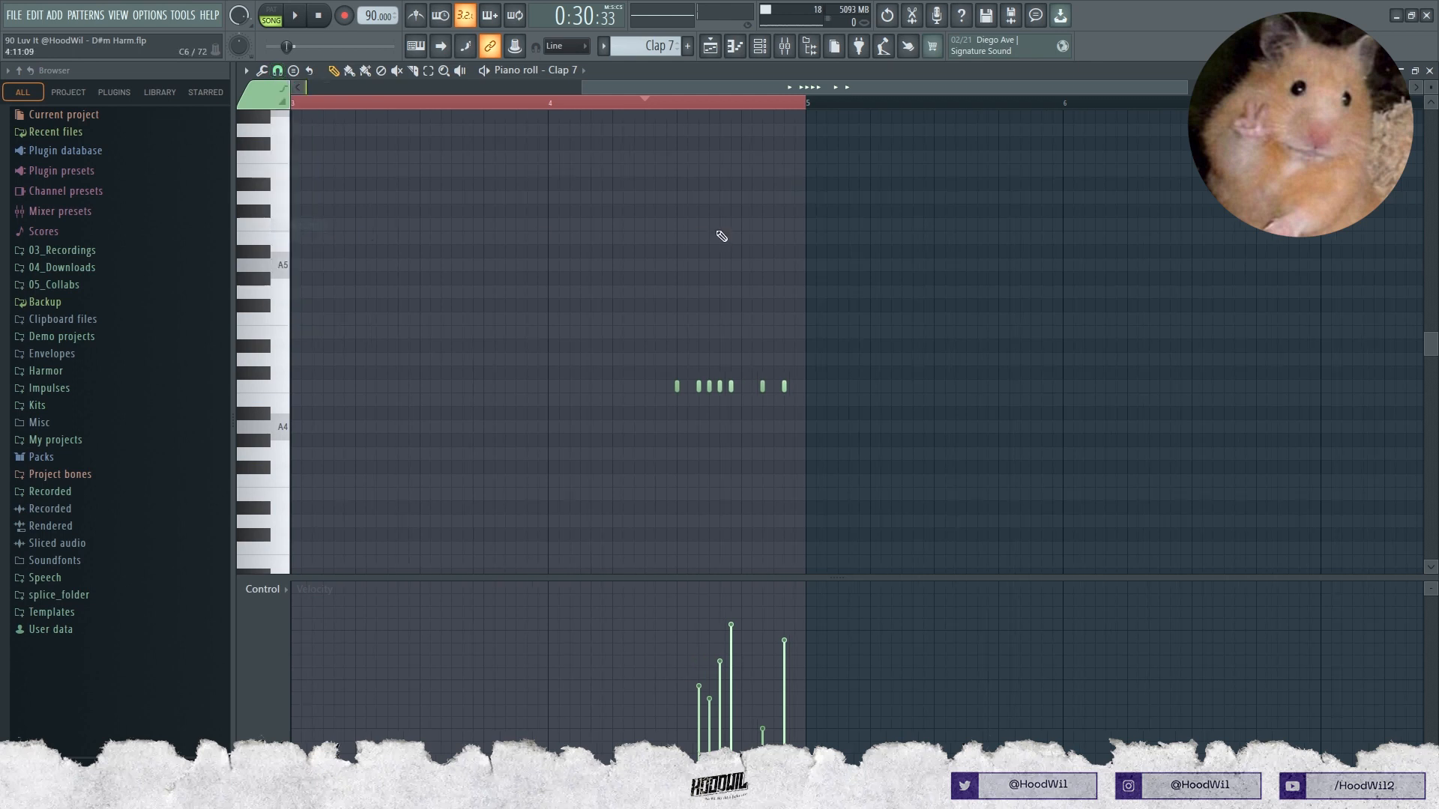
key("space")
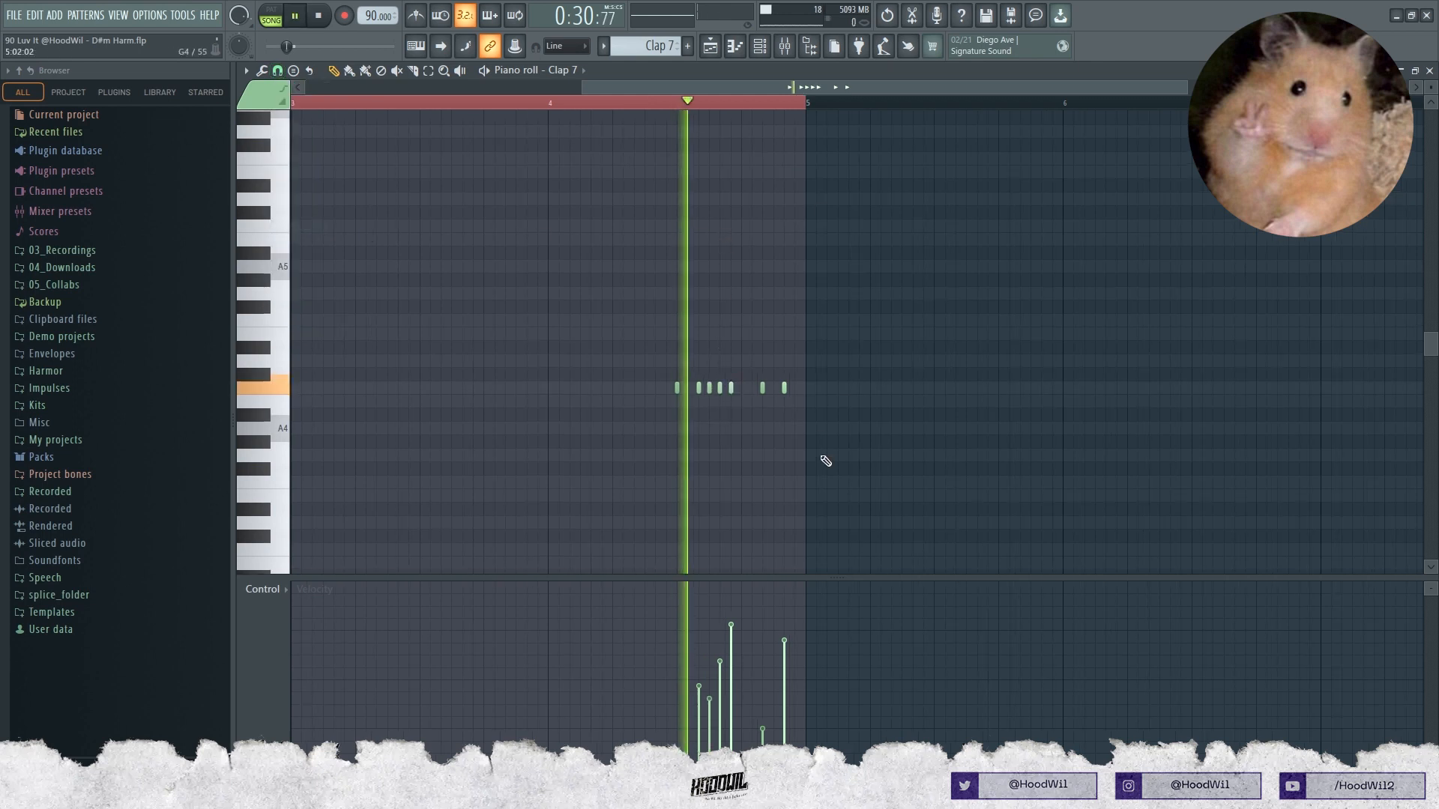
key("space")
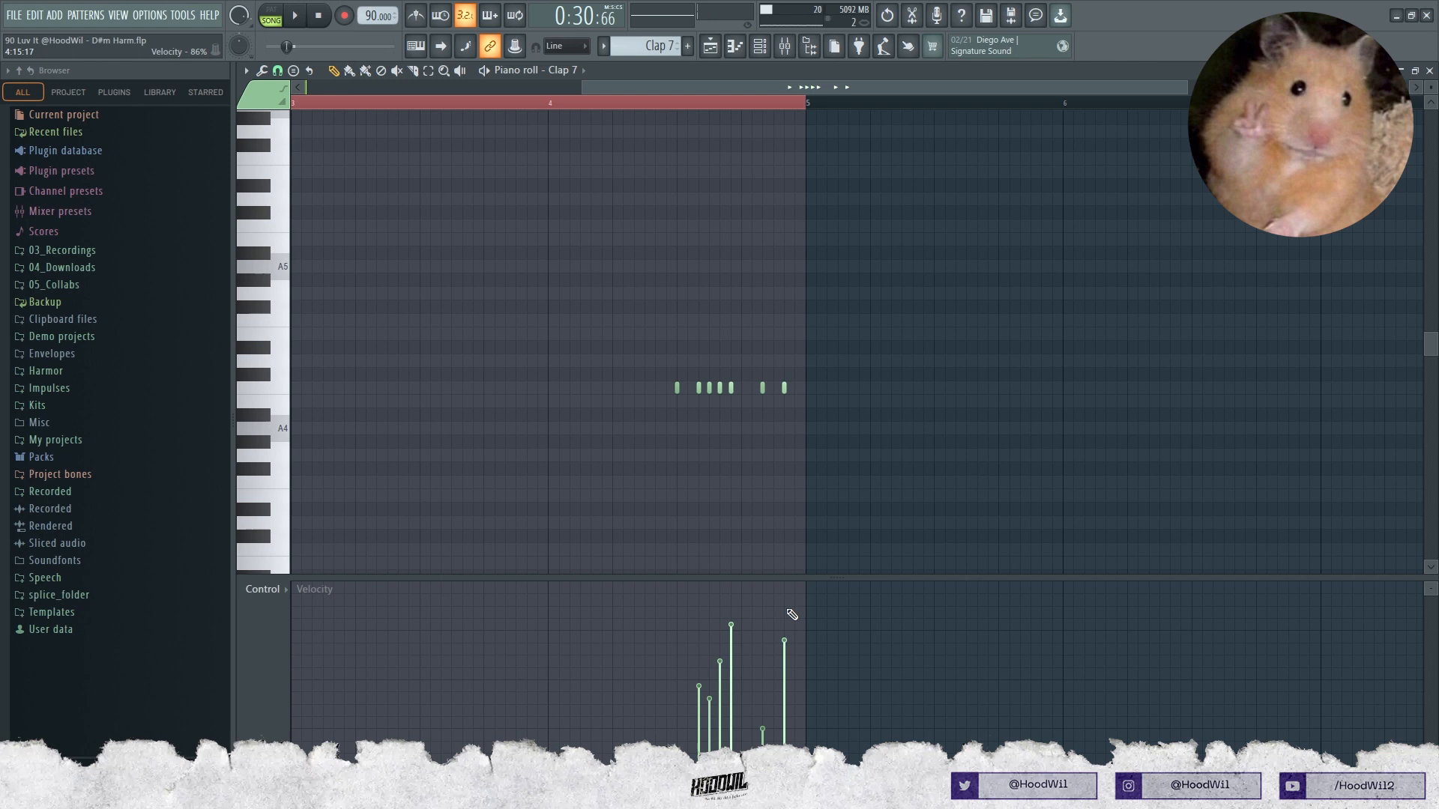
- Switch the Clap 7 piano roll's control lane to note panning, examine it and return to the playlist
left_click(709, 46)
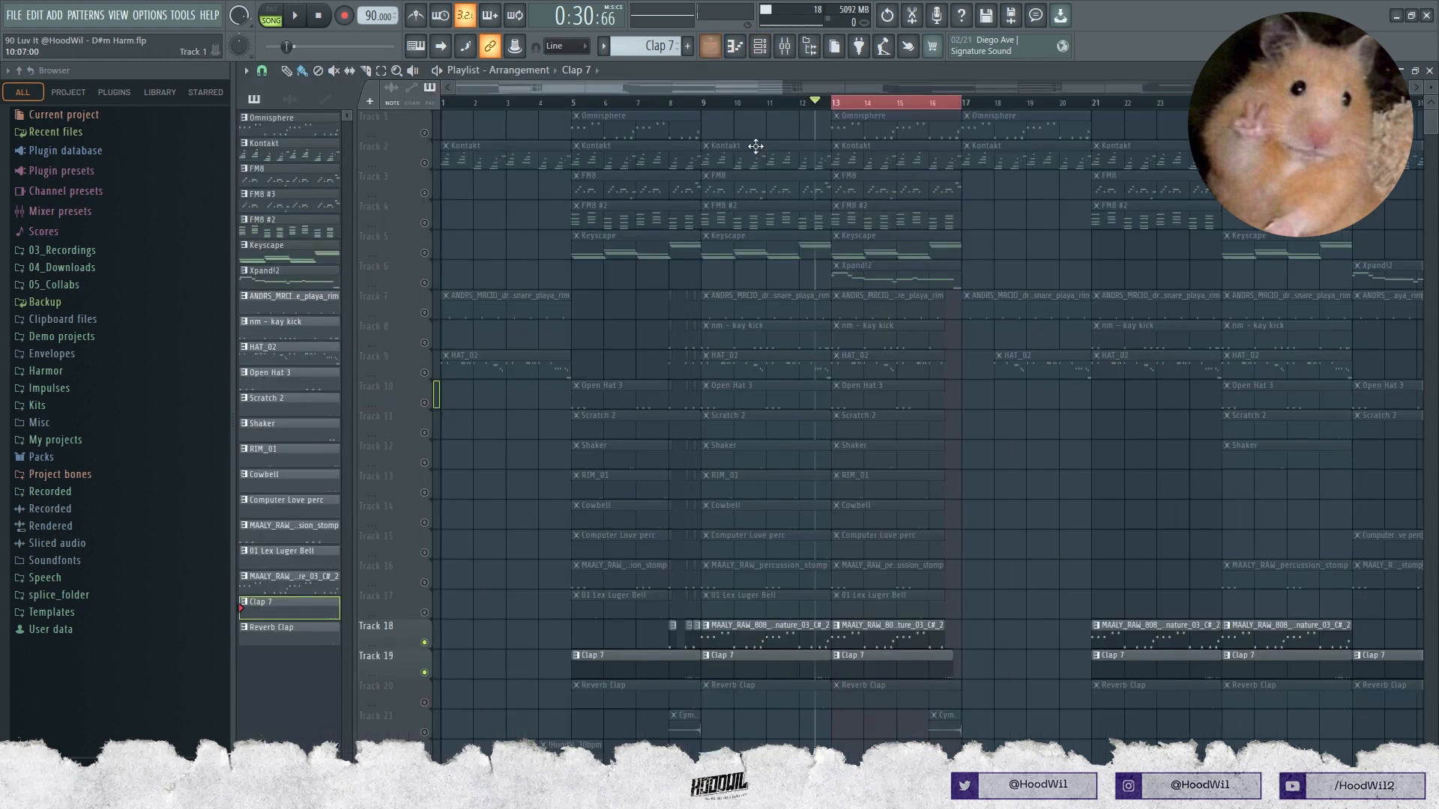
double_click(790, 671)
left_click(288, 590)
left_click(270, 650)
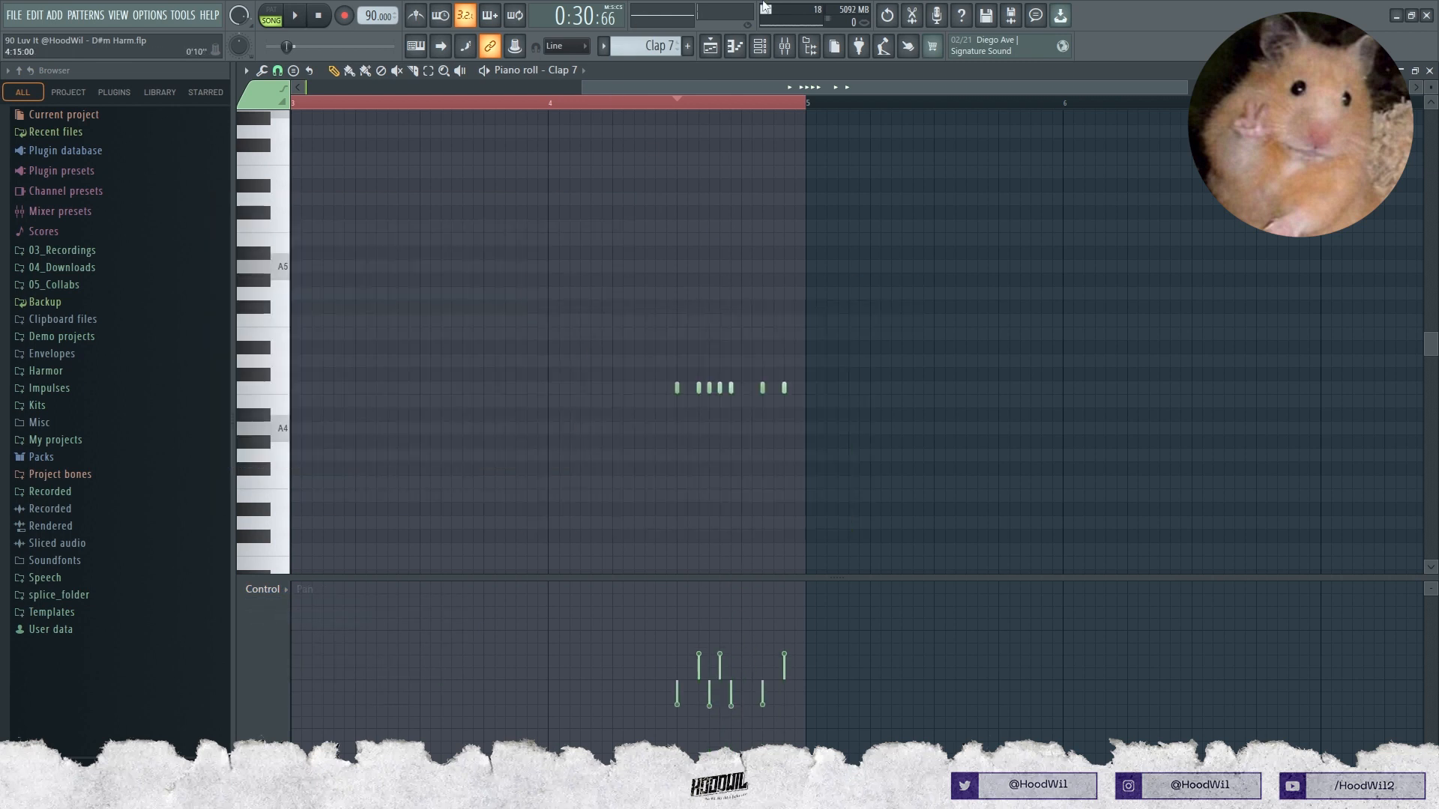
left_click(710, 46)
- Solo the Reverb Clap pattern on Track 20 and play it
left_click(425, 703)
right_click(425, 703)
right_click(425, 703)
key("space")
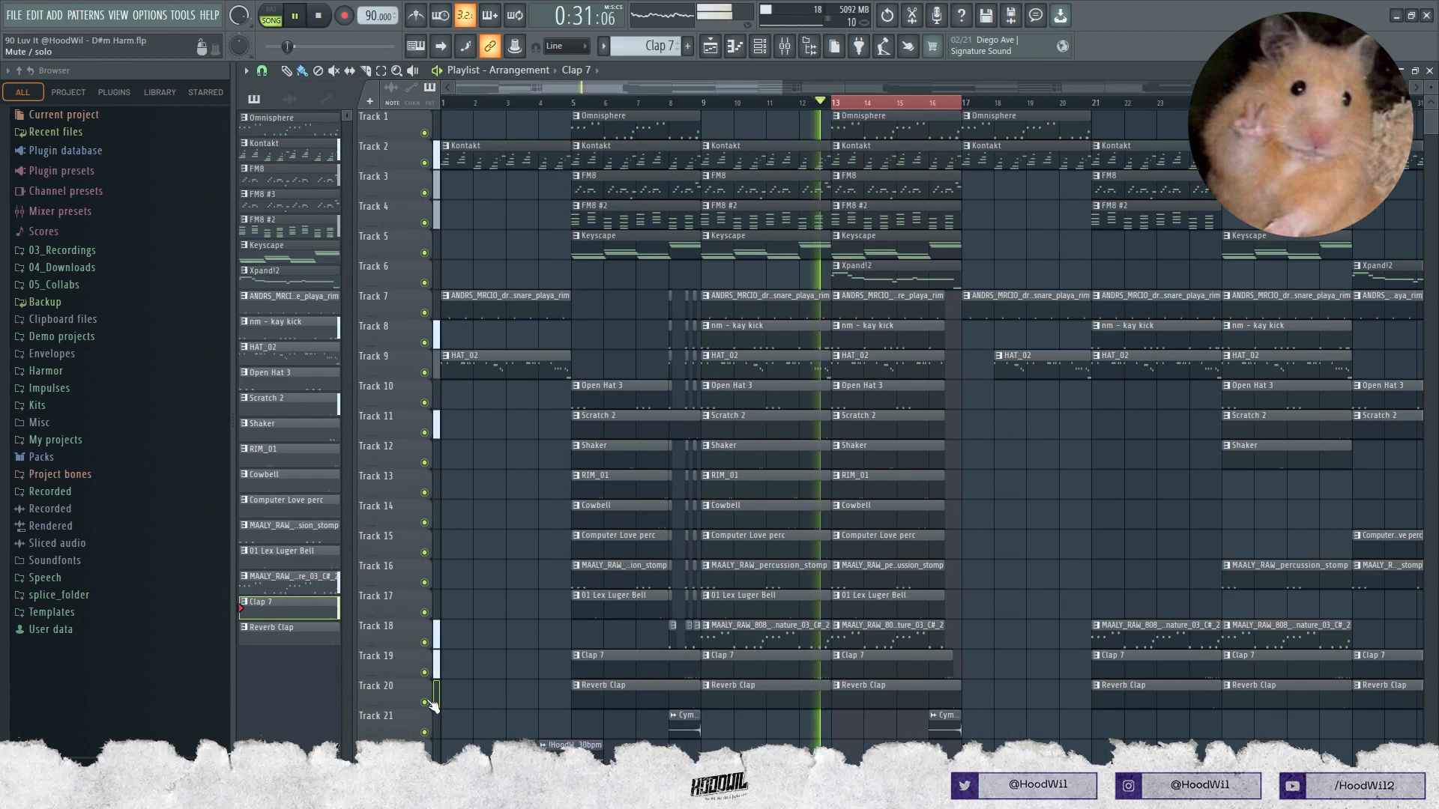
key("space")
right_click(425, 702)
key("space")
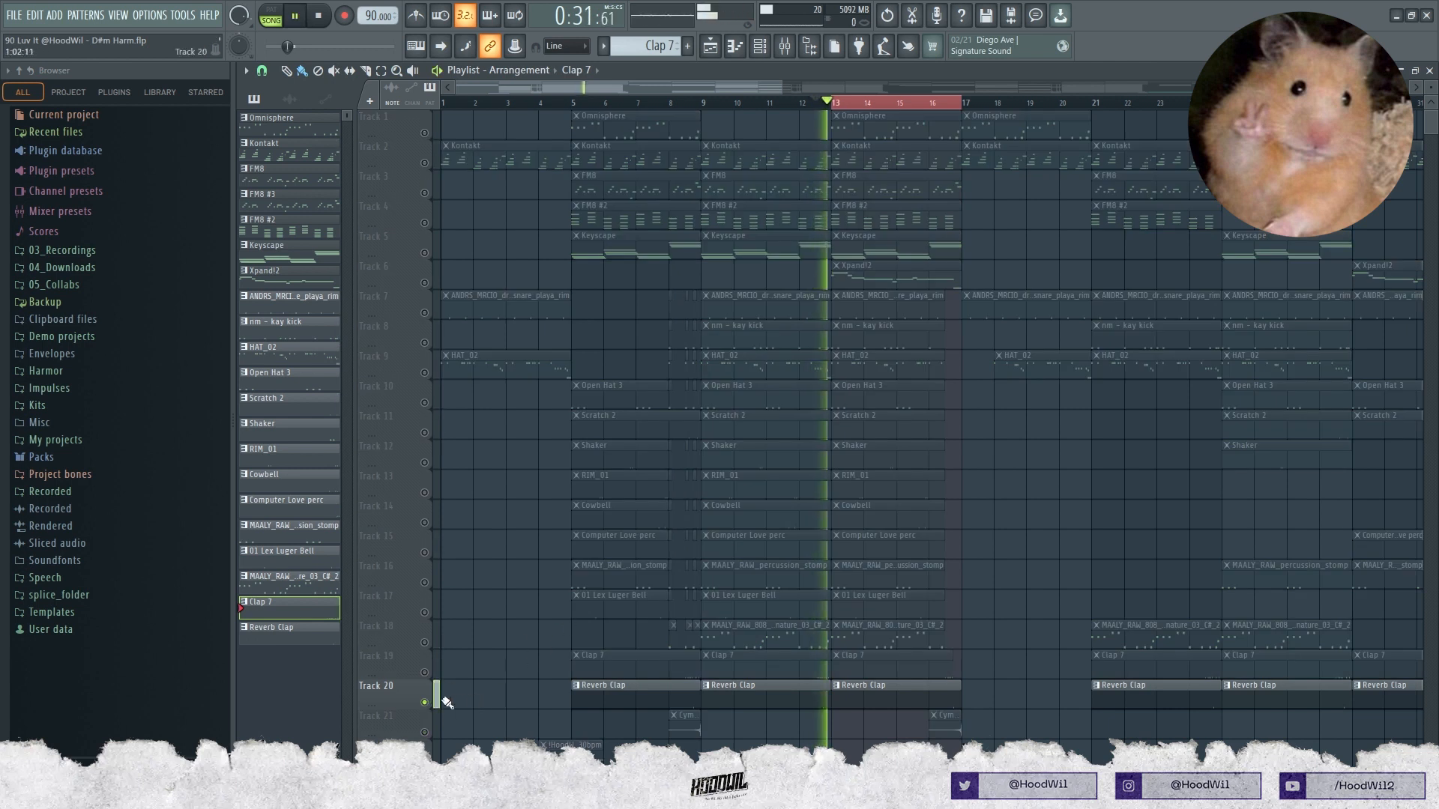
key("space")
left_click(593, 694)
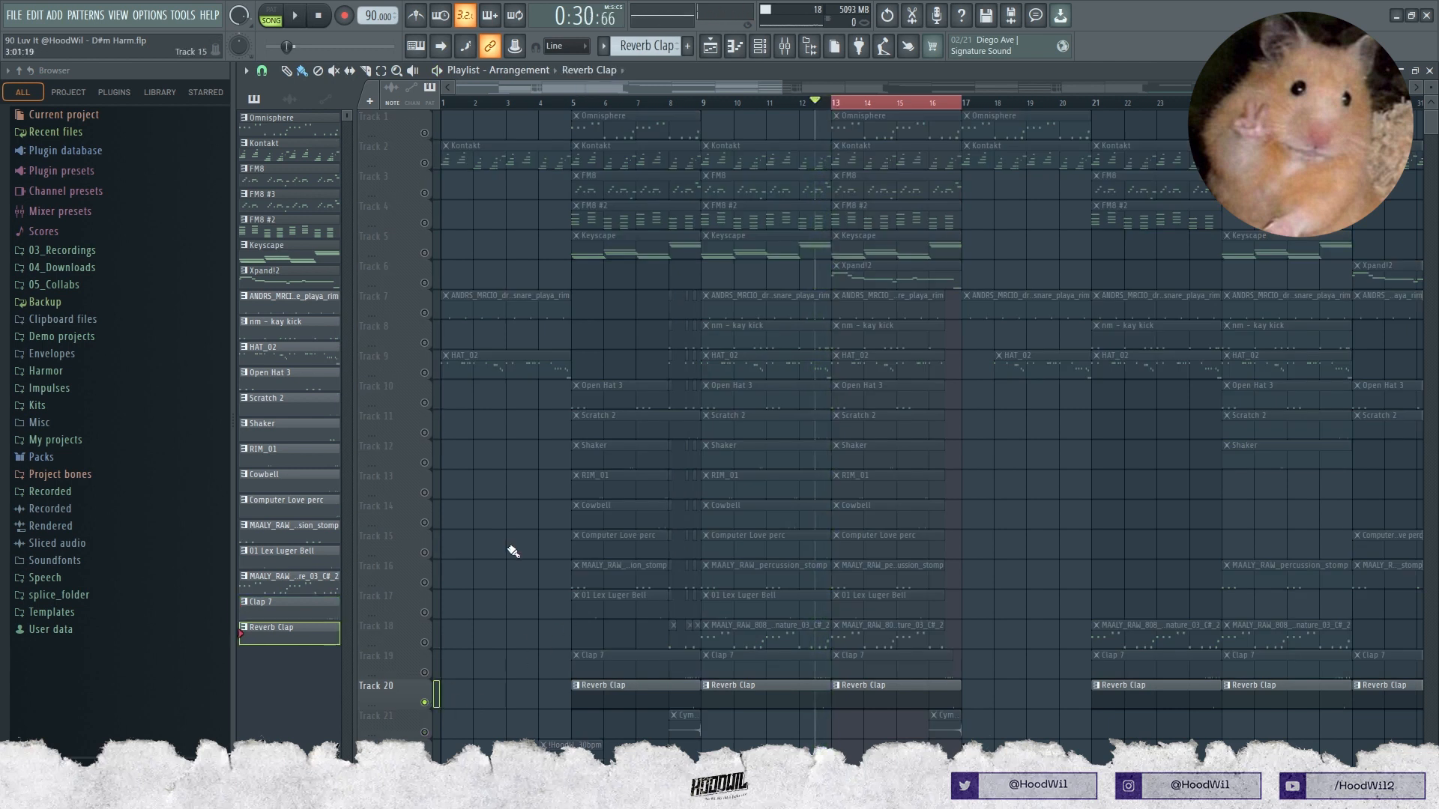
- Unmute the cymbal on Track 21 and play it with the Reverb Clap from the start of bar 8
left_click(674, 104)
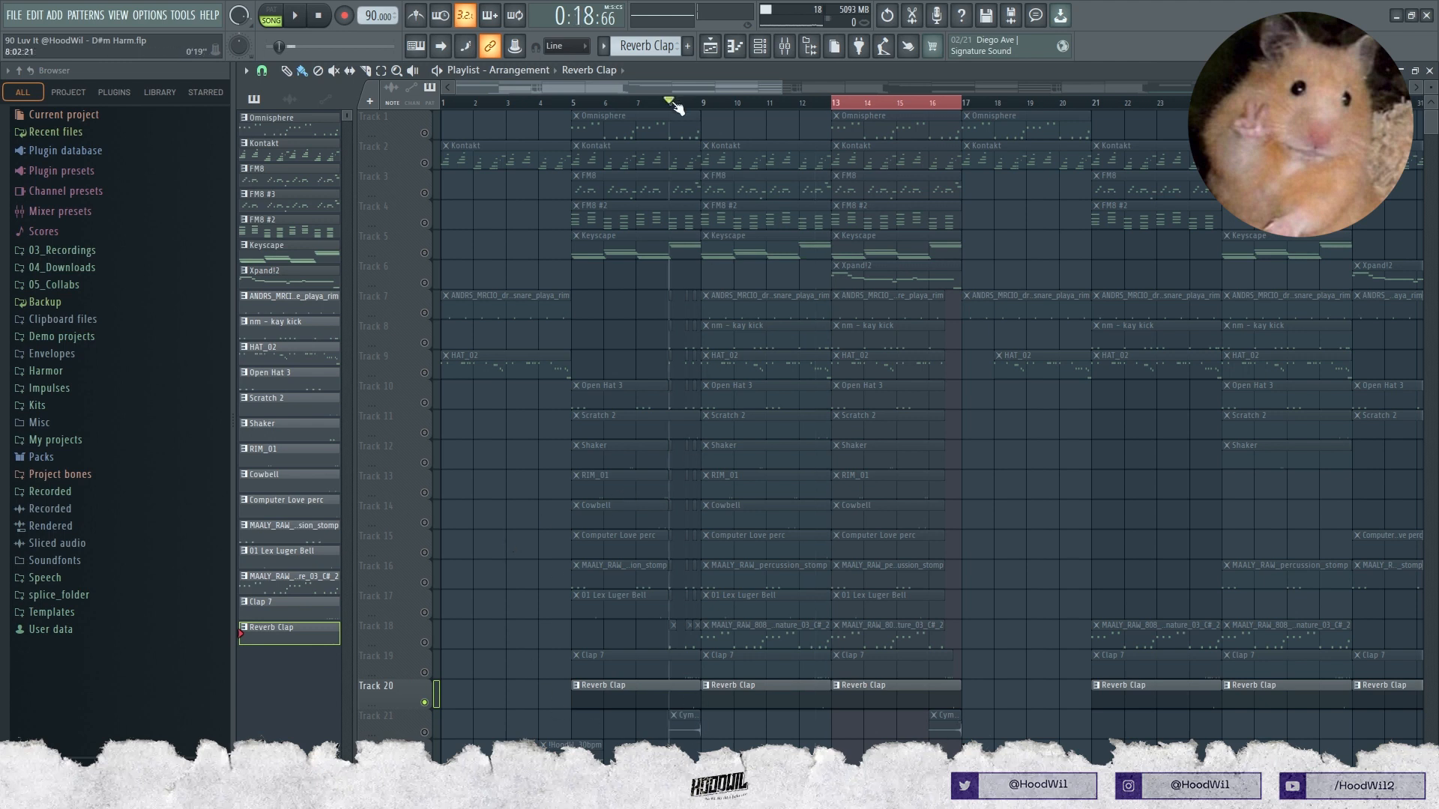
left_click(424, 732)
key("space")
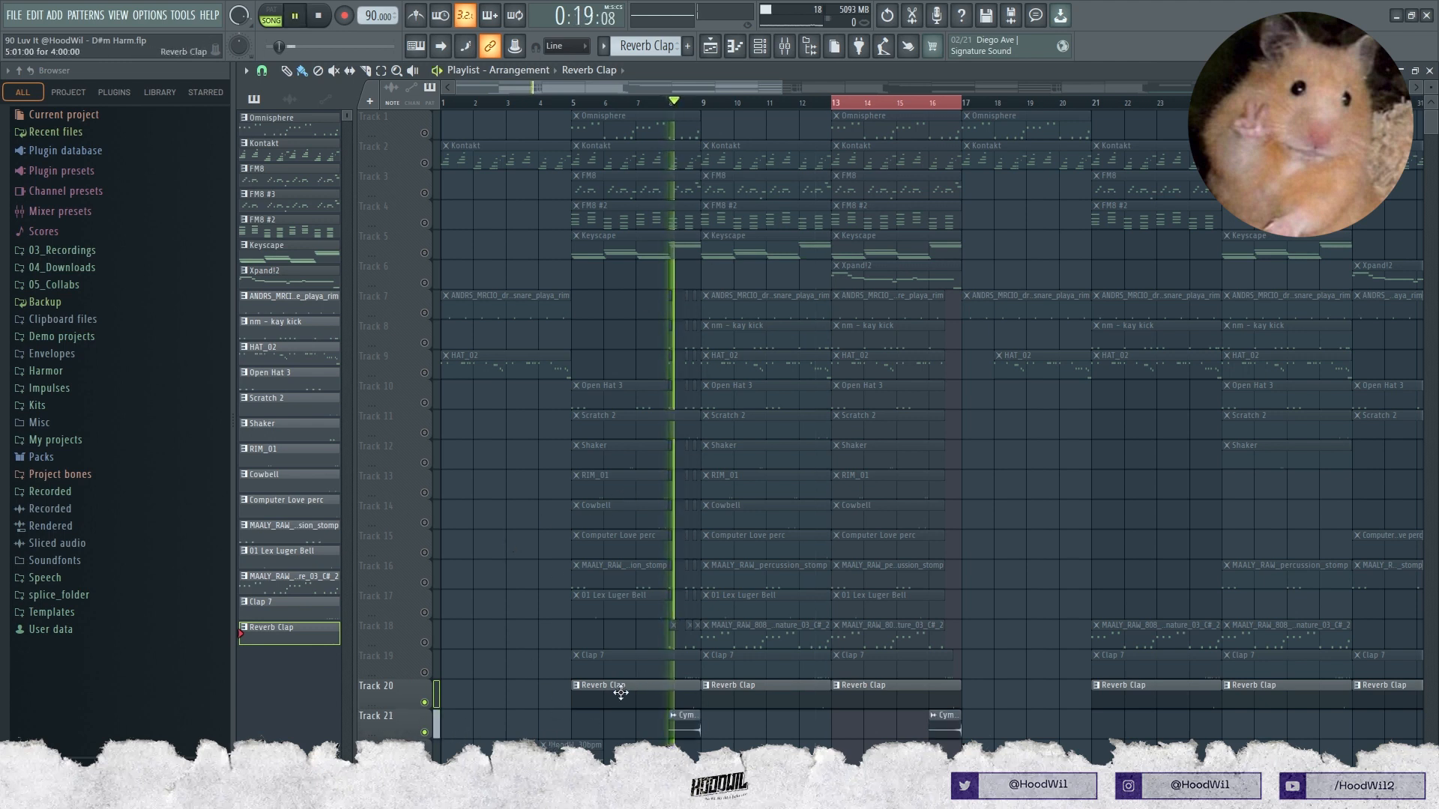
key("space")
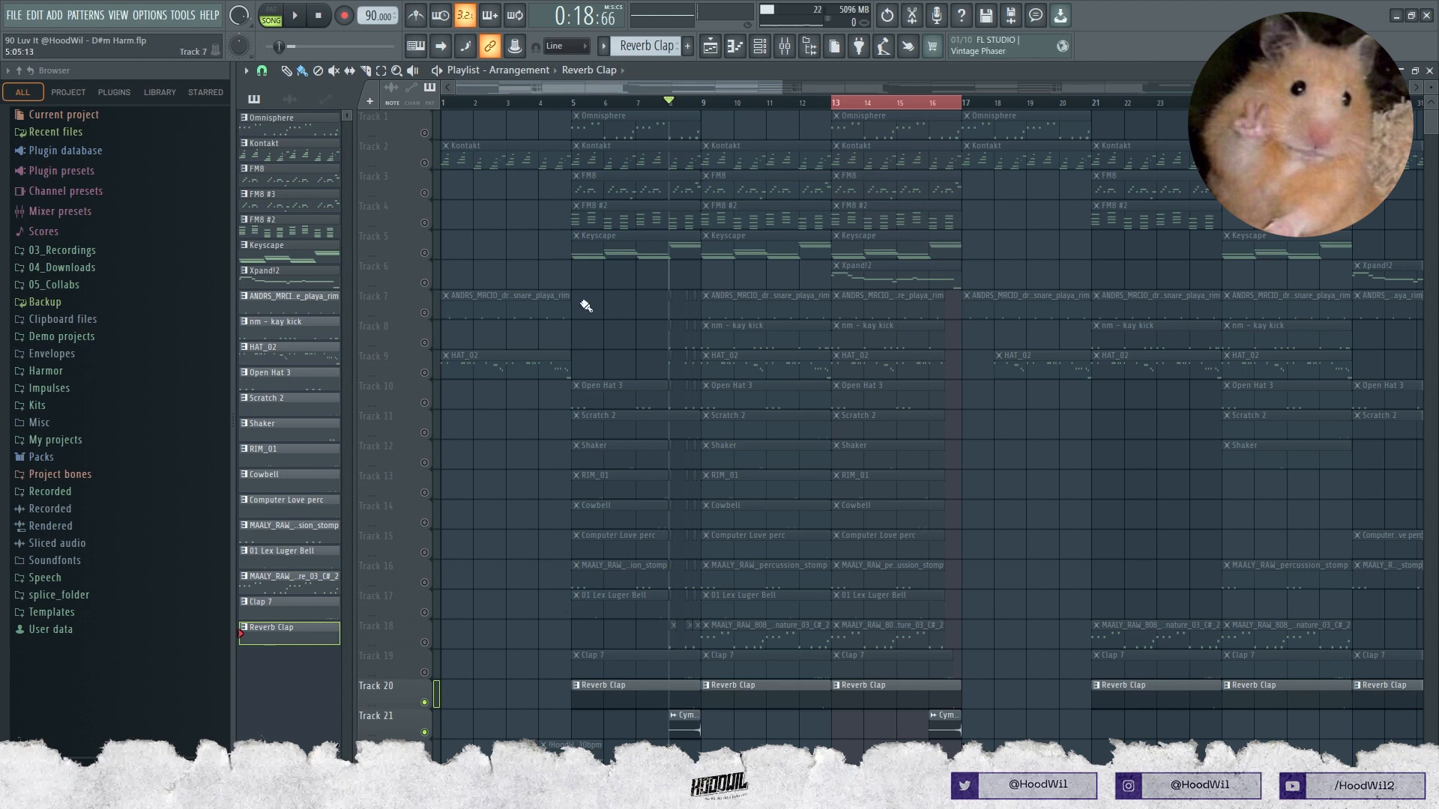
- Unsolo the tracks so the full arrangement sounds, and play the chopped drum transition in bar 8
key("space")
right_click(425, 554)
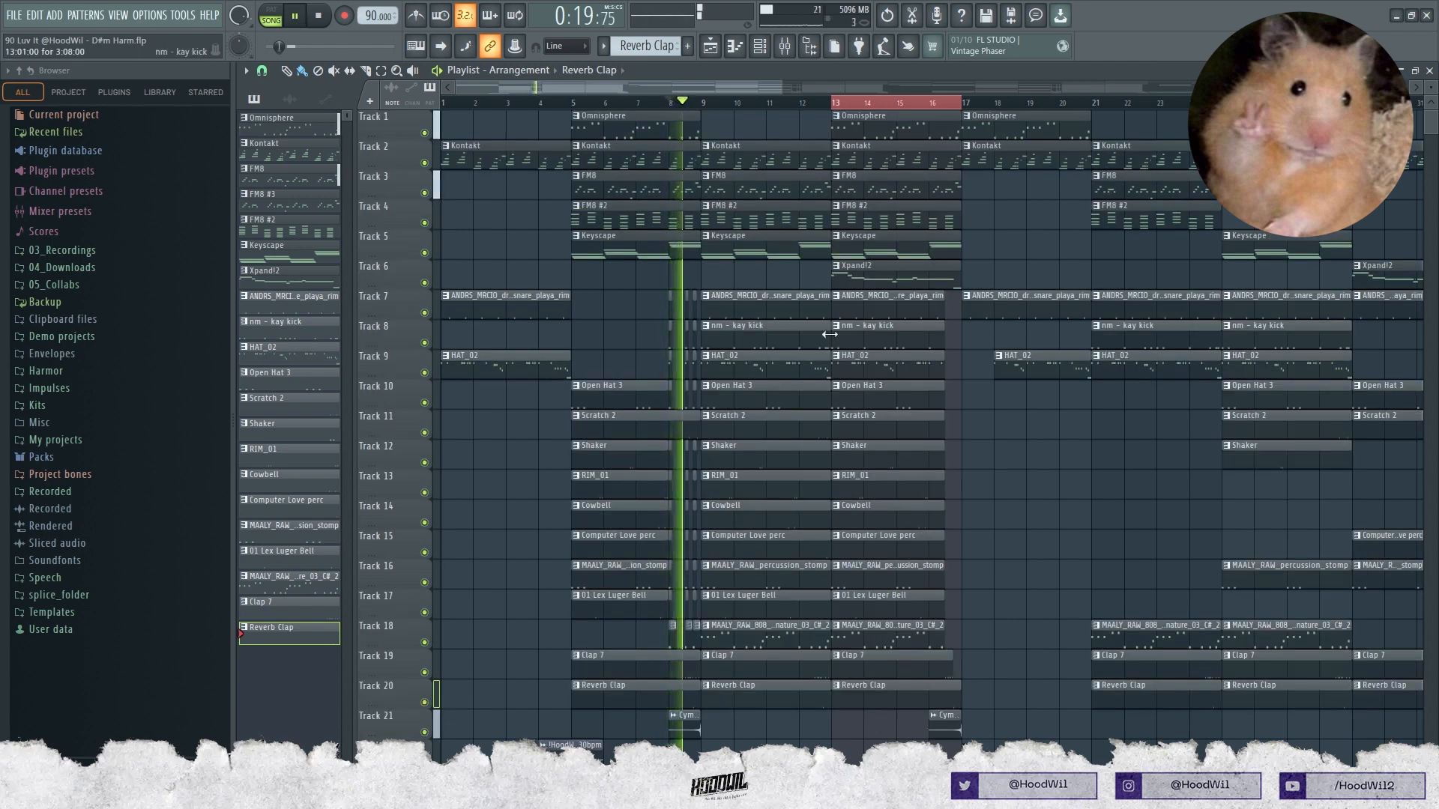
key("space")
scroll(581, 514, "down", 2)
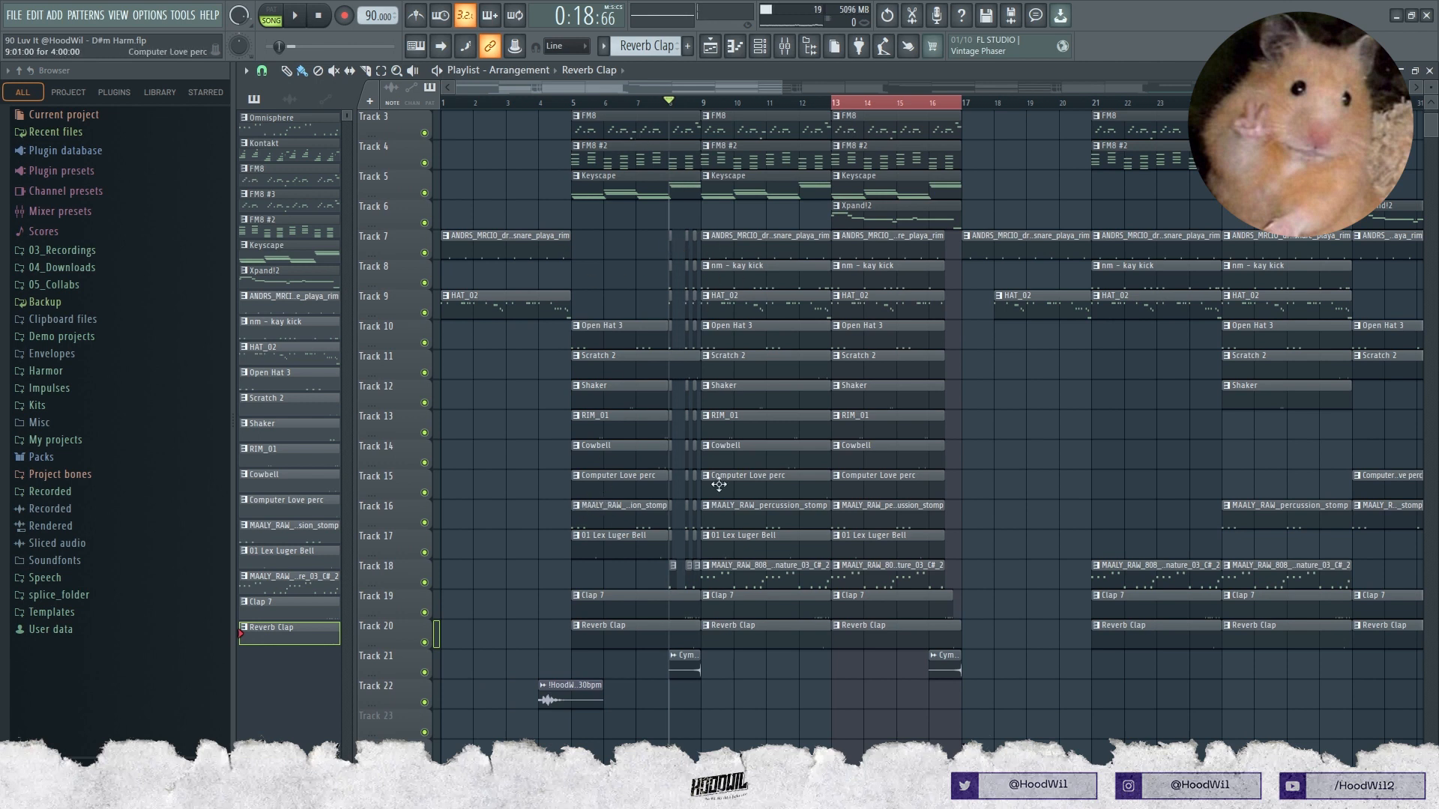
key("space")
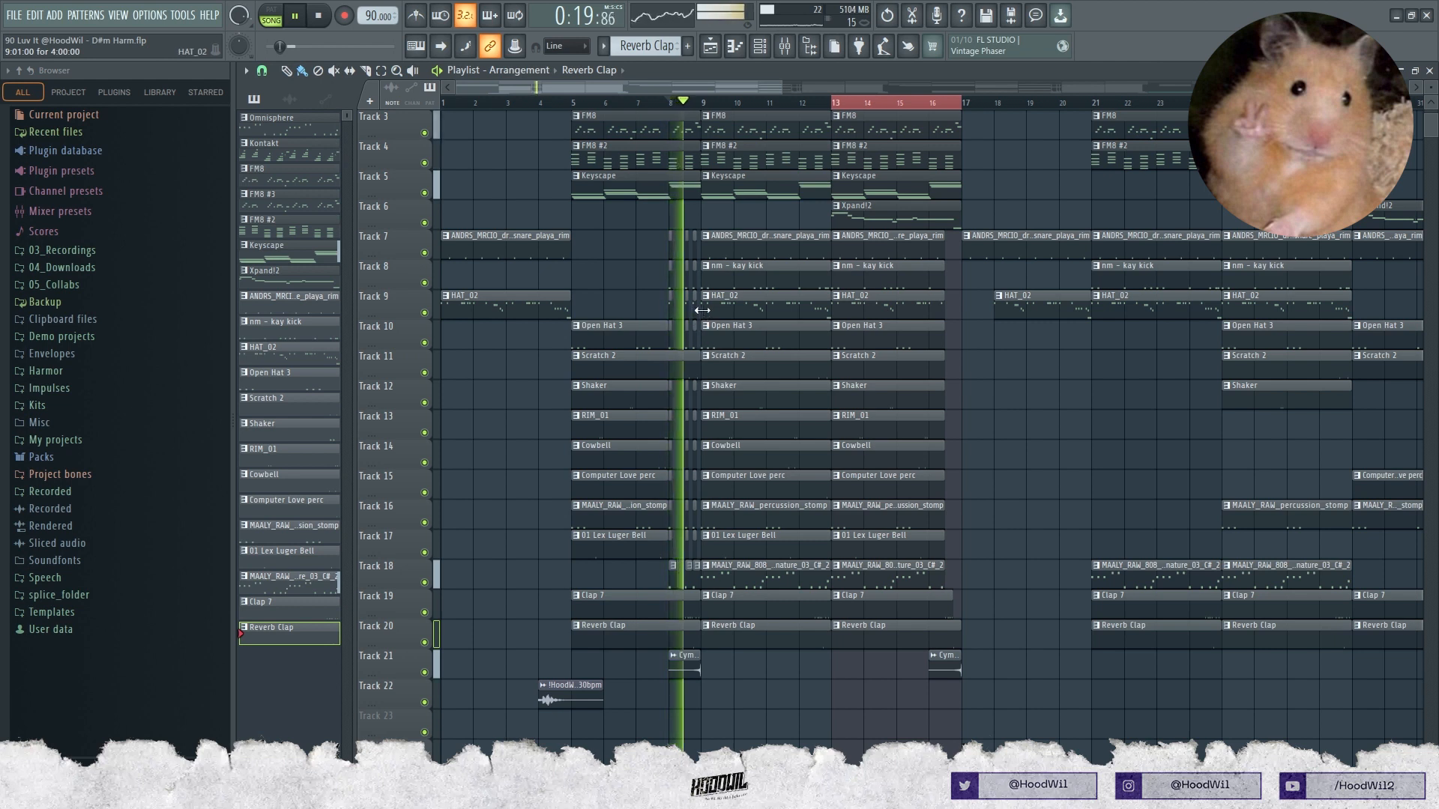
key("space")
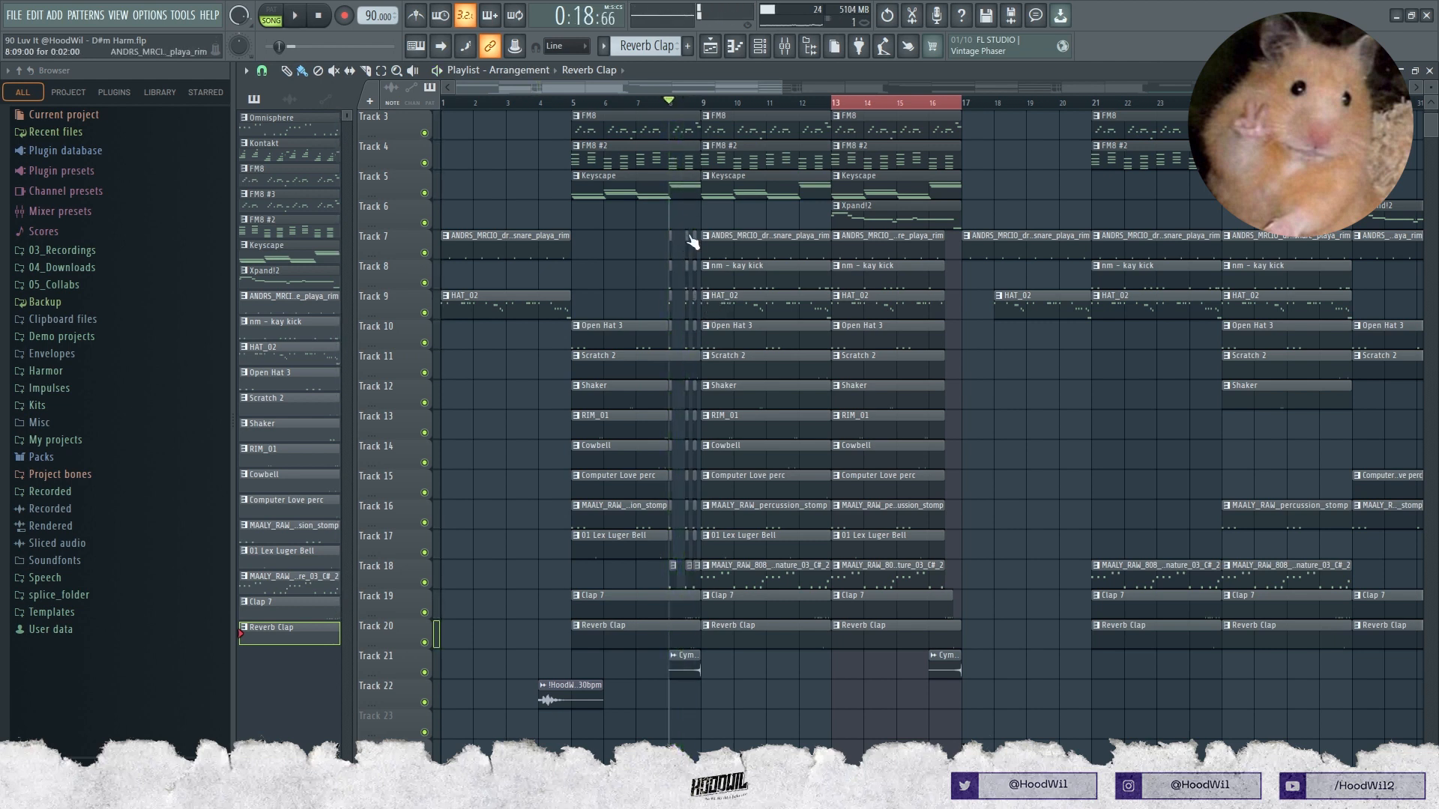
key("space")
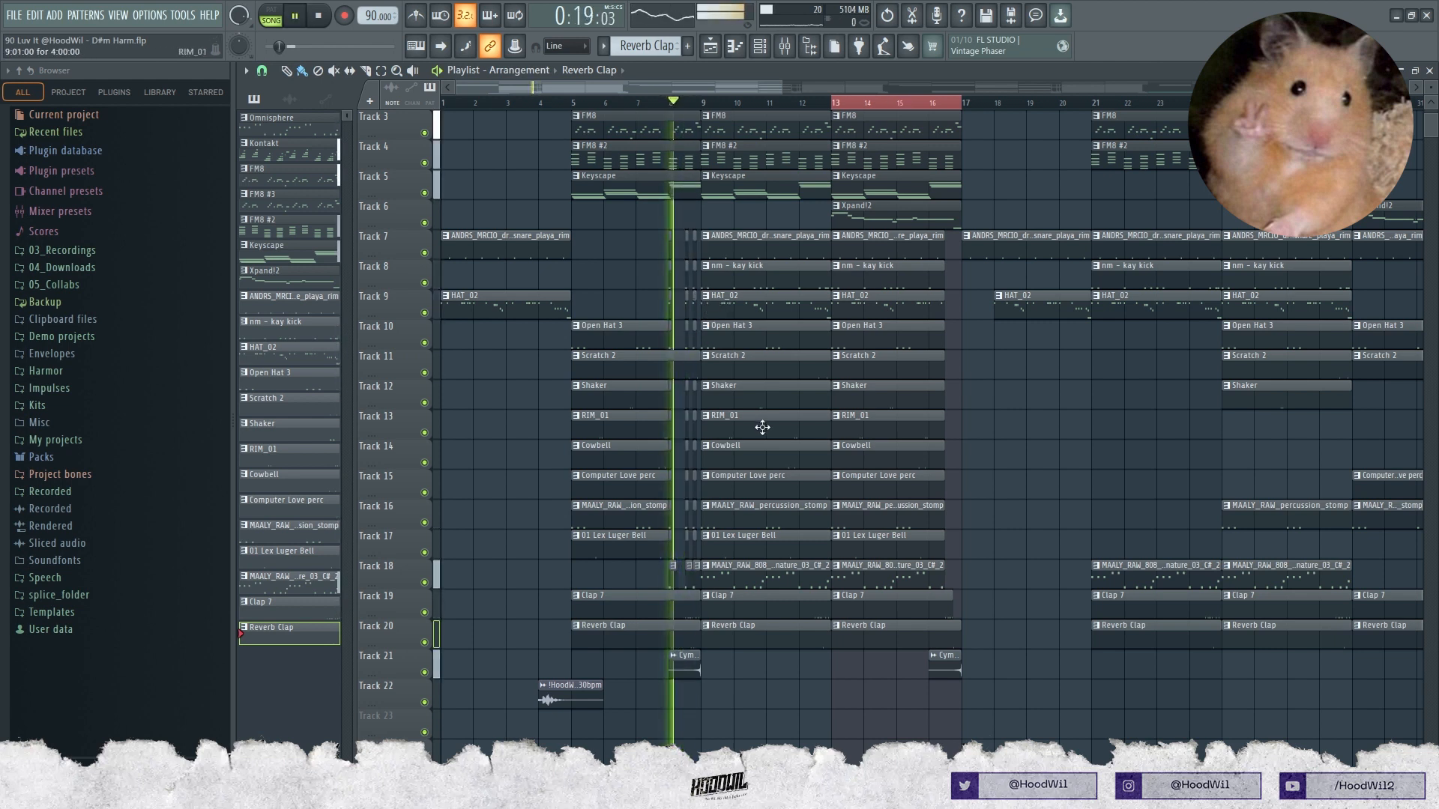
- Select the drum clips on Tracks 7 to 20 starting at bar 9 and trim them down to short slices
left_click(261, 71)
left_click(296, 296)
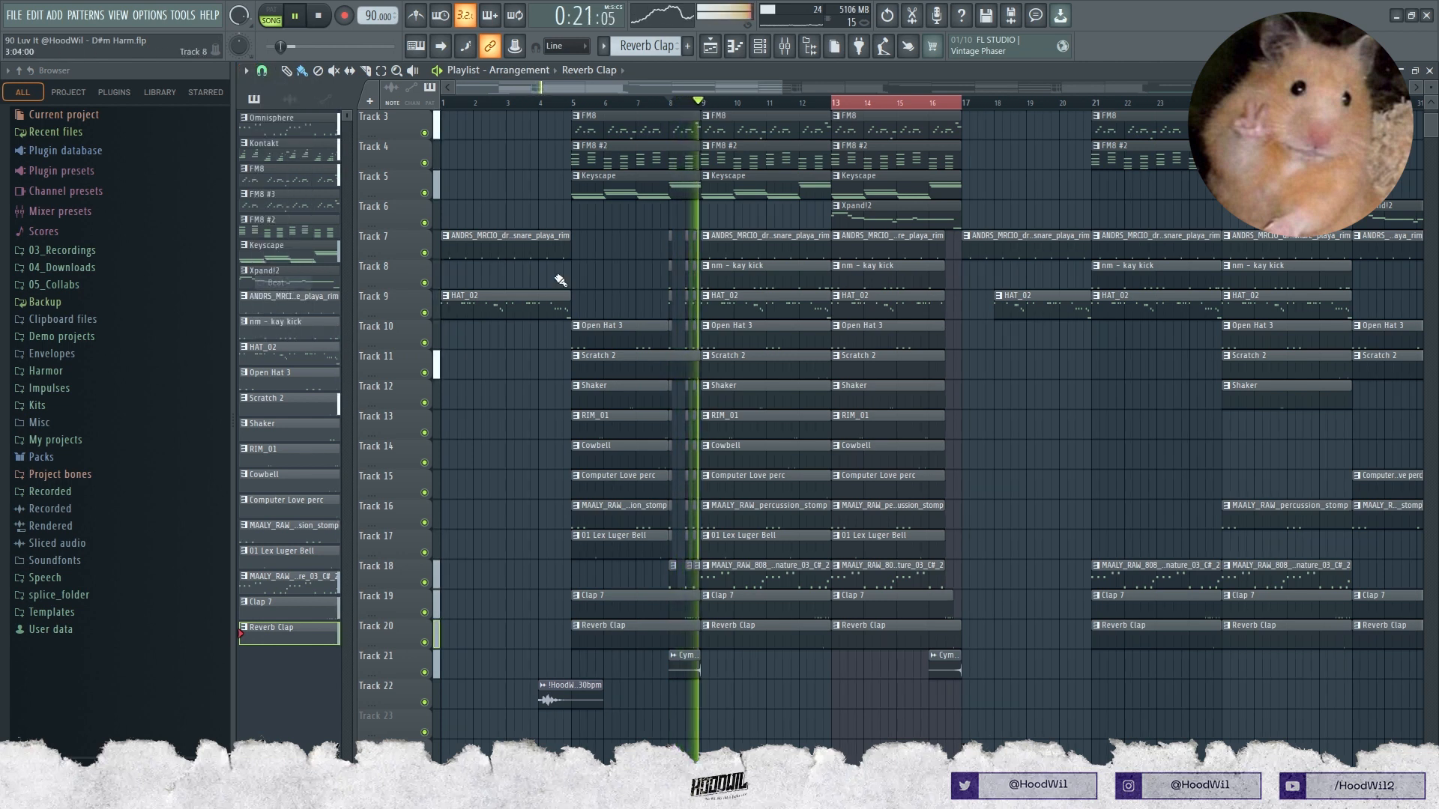
key("space")
left_click_drag(798, 628, 807, 93)
key("ctrl+c")
right_click(841, 685)
key("ctrl+z")
left_click_drag(779, 738, 770, 295)
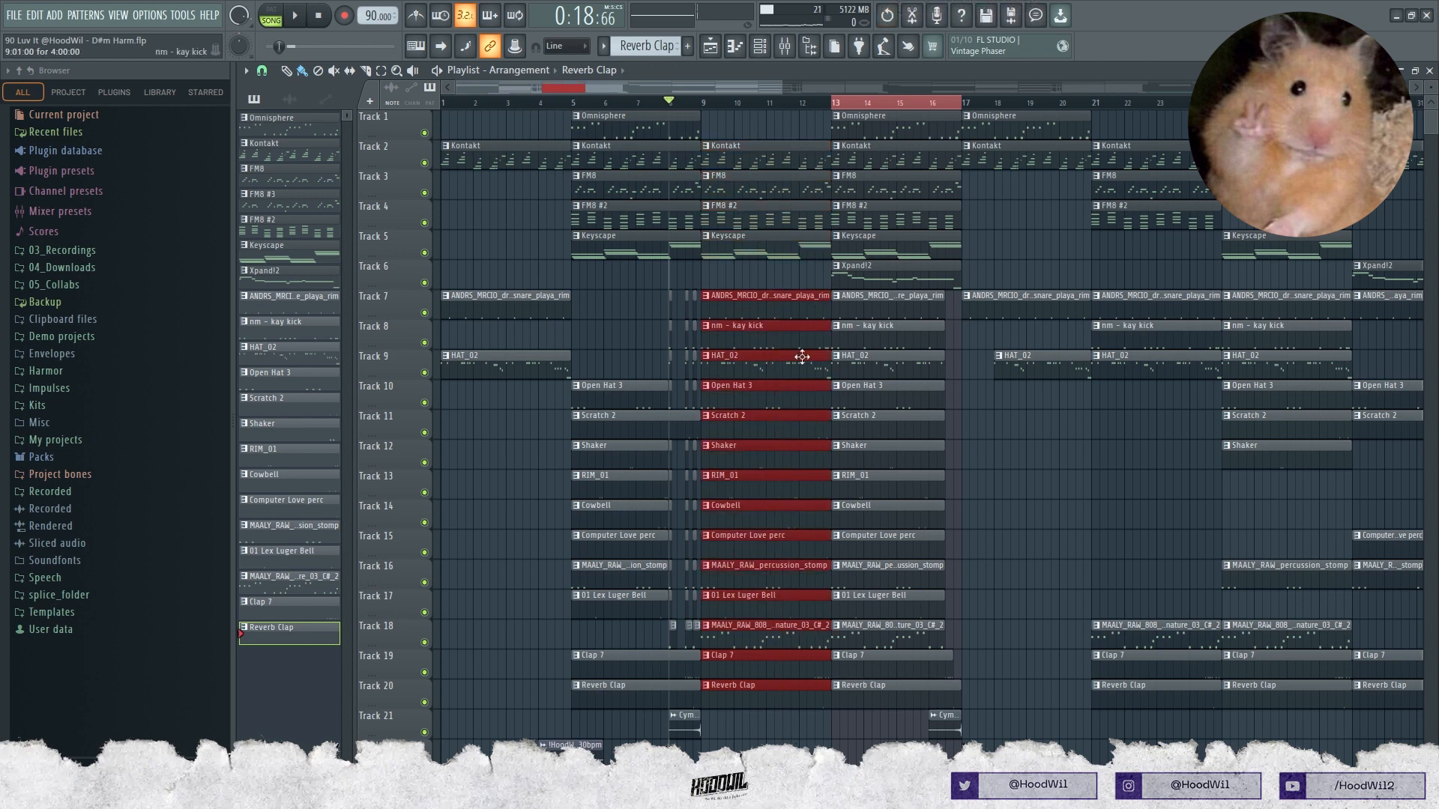
left_click_drag(760, 737, 703, 339)
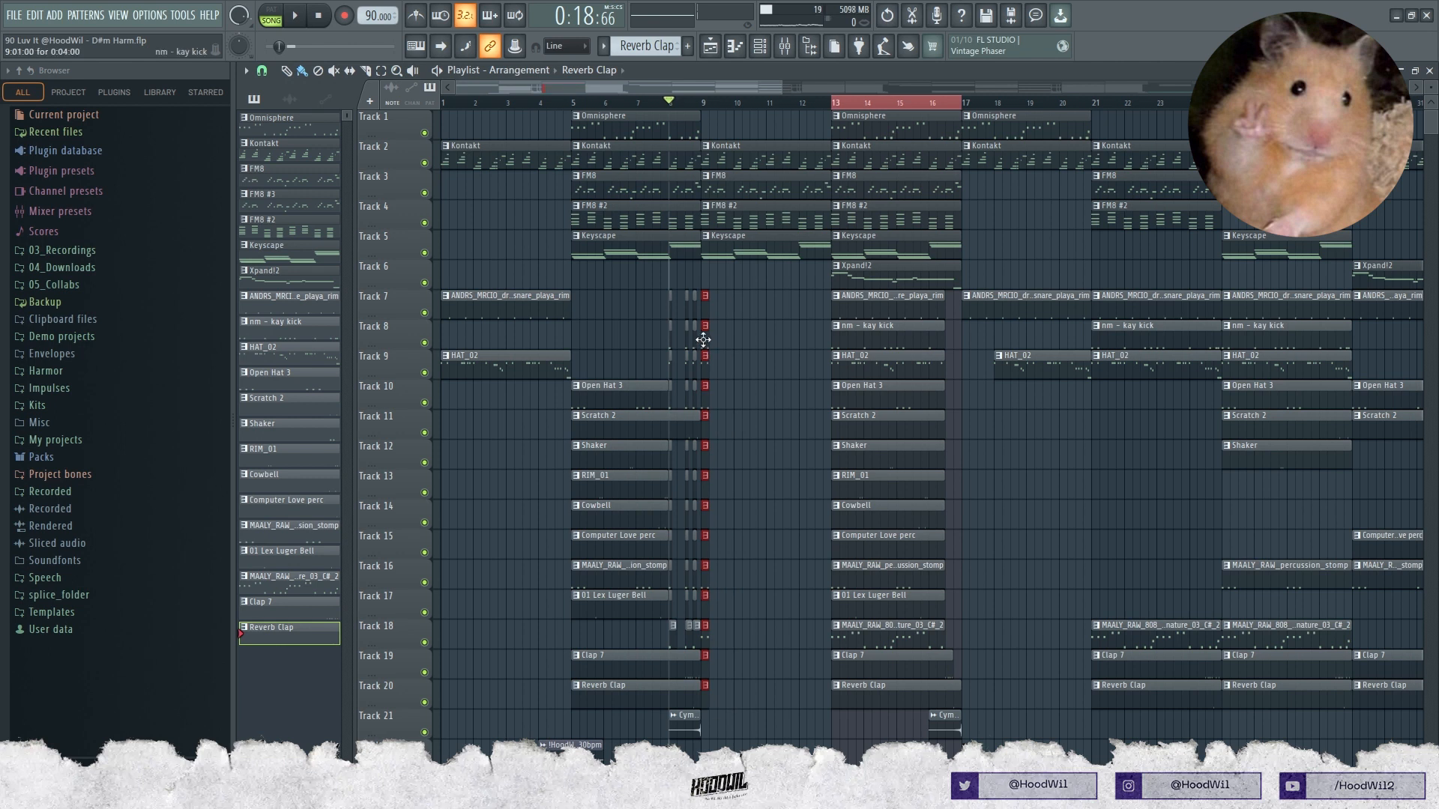
- Place four consecutive copies of the short drum slices just before bar 13 and play the transition
left_click(261, 70)
left_click(285, 282)
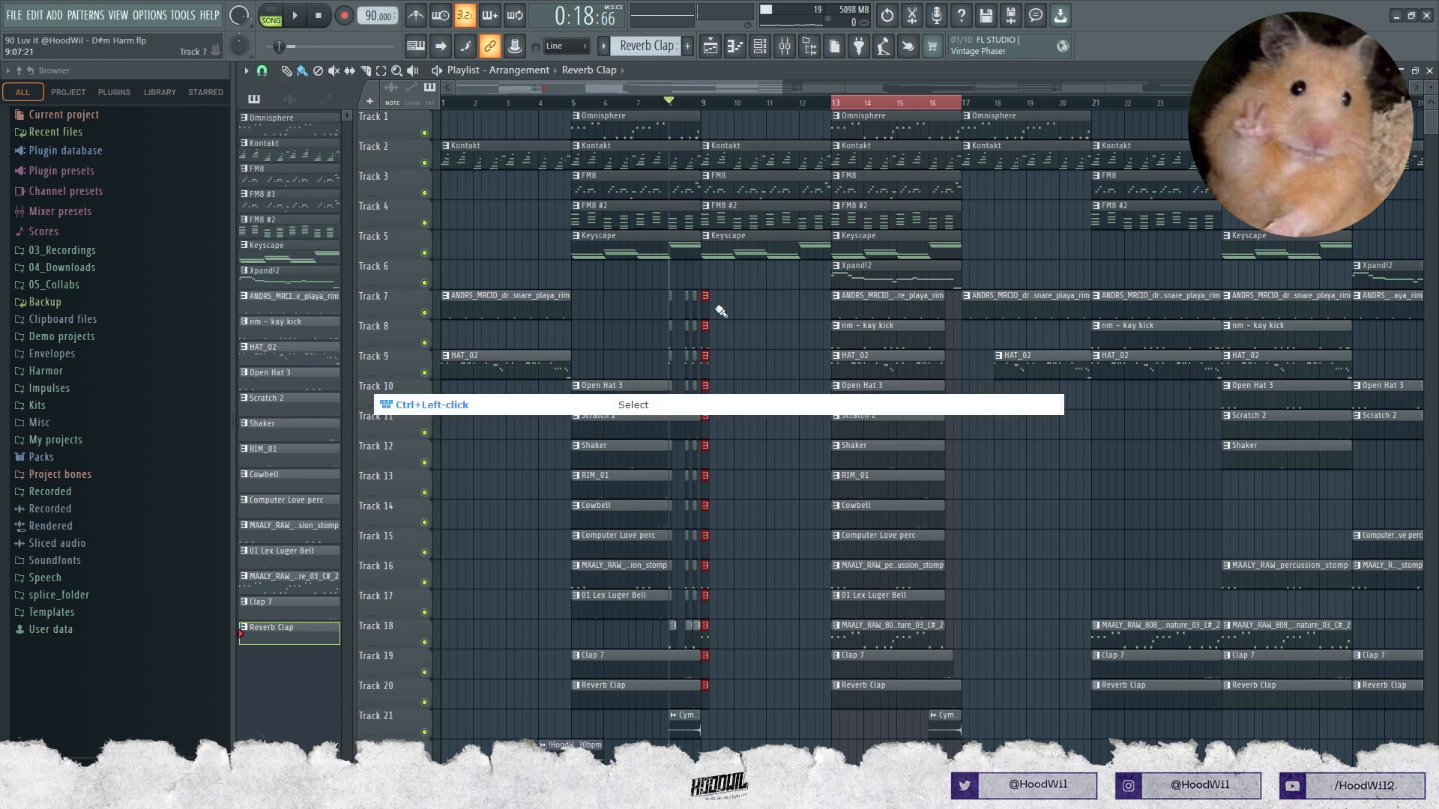
left_click(262, 70)
left_click(296, 267)
left_click_drag(705, 312, 823, 299)
left_click(796, 98)
key("space")
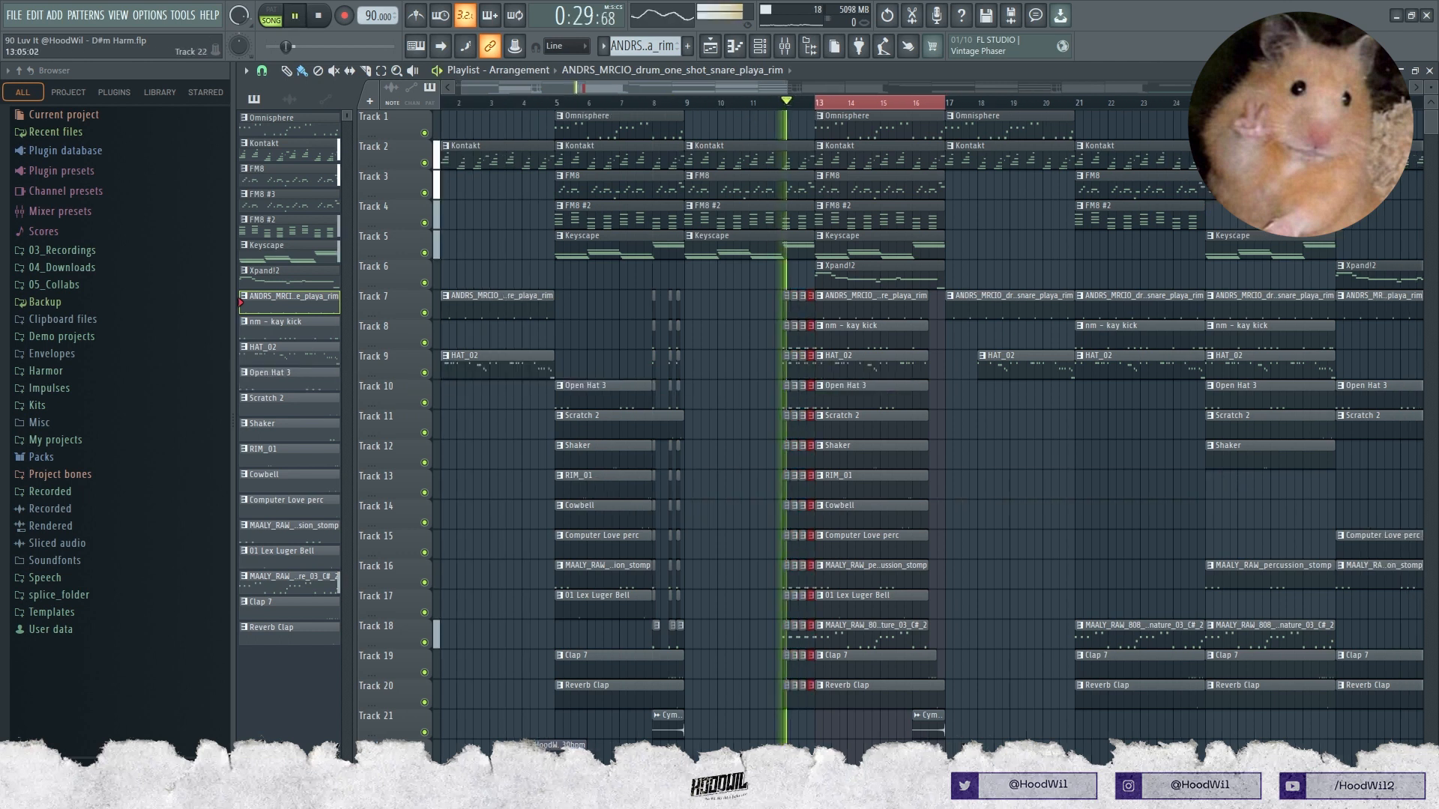
- Select all the drum slices before bar 13 and shorten them in stages, playing the stutter after each trim
left_click_drag(808, 739, 761, 294)
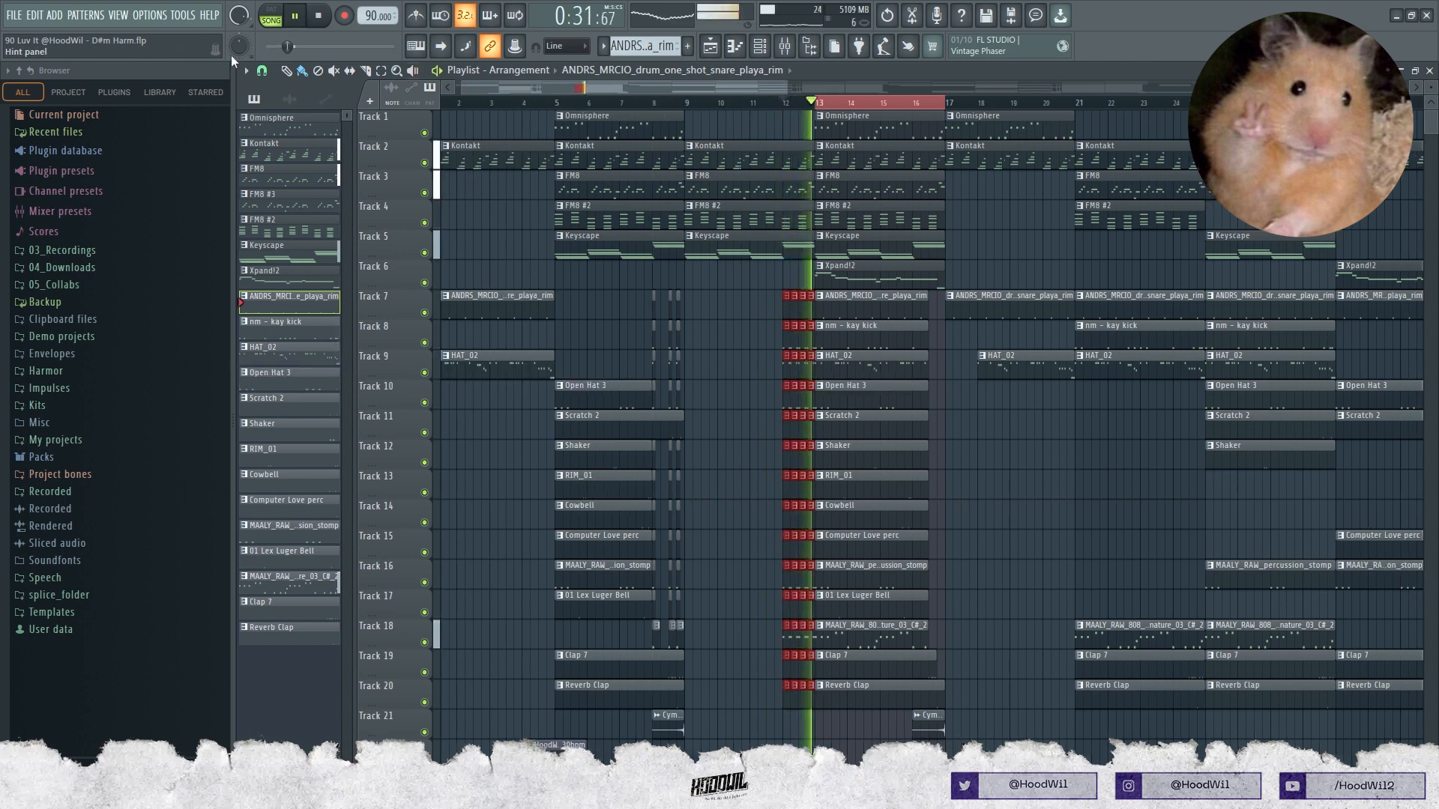
key("space")
left_click(262, 70)
left_click(298, 269)
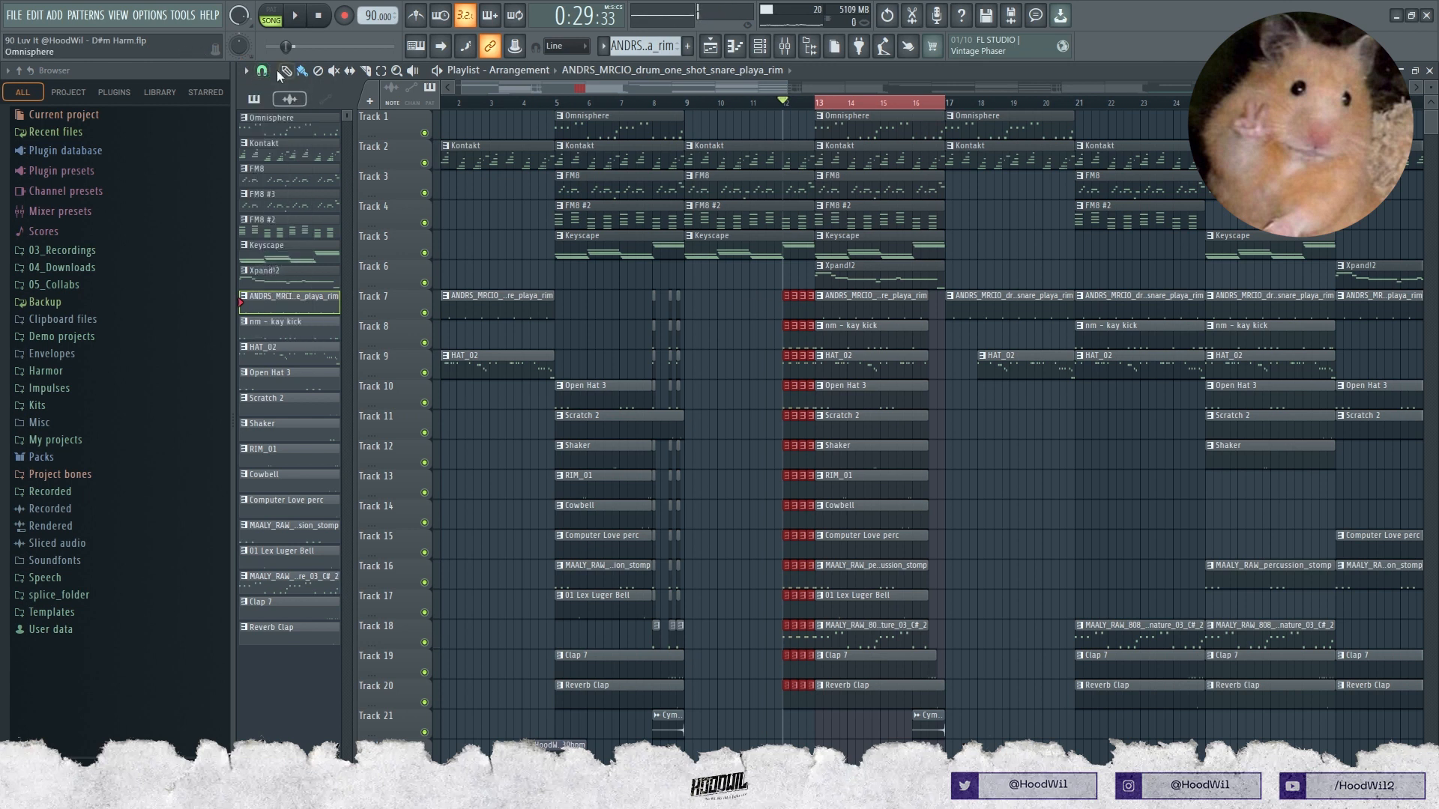
left_click(264, 71)
left_click(294, 269)
key("space")
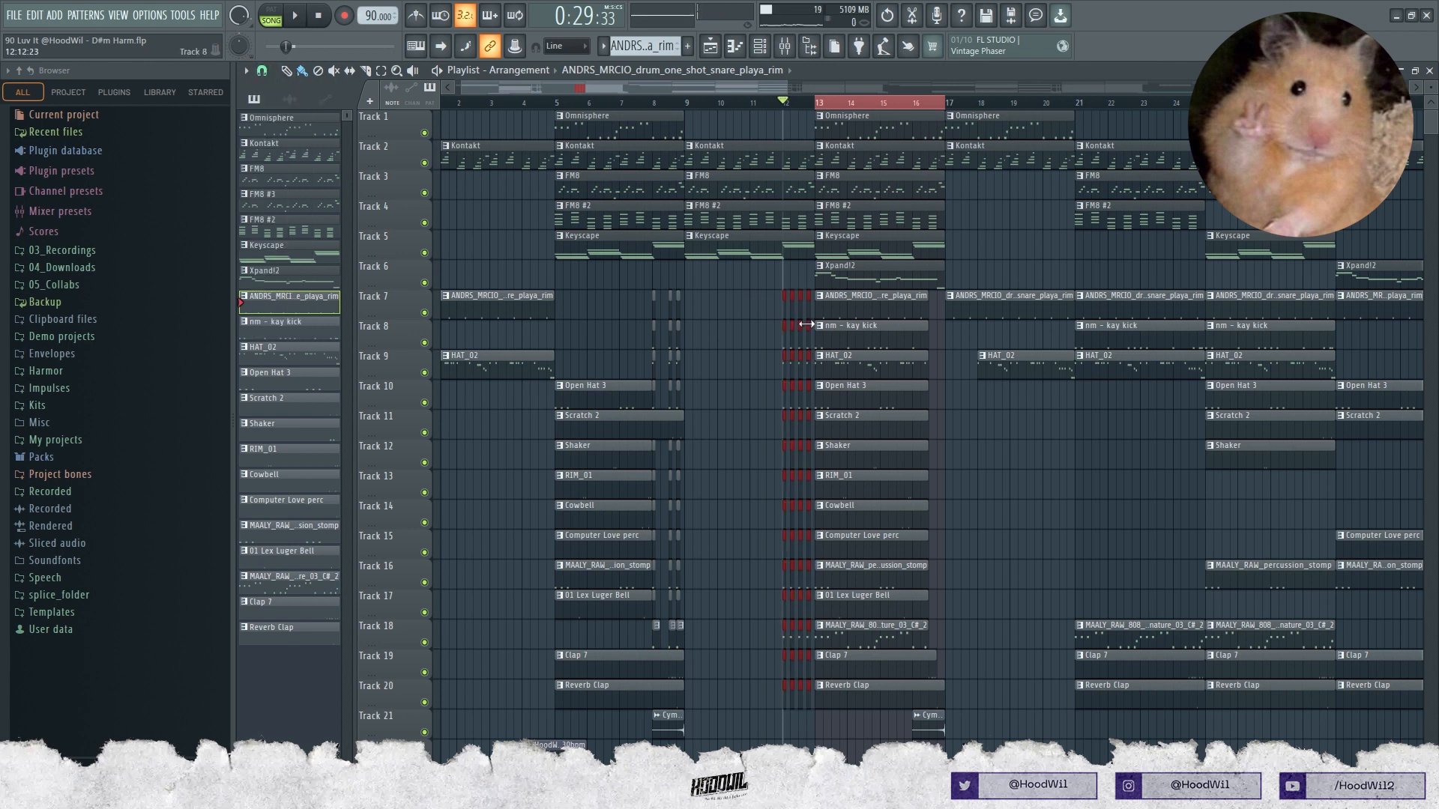
key("space")
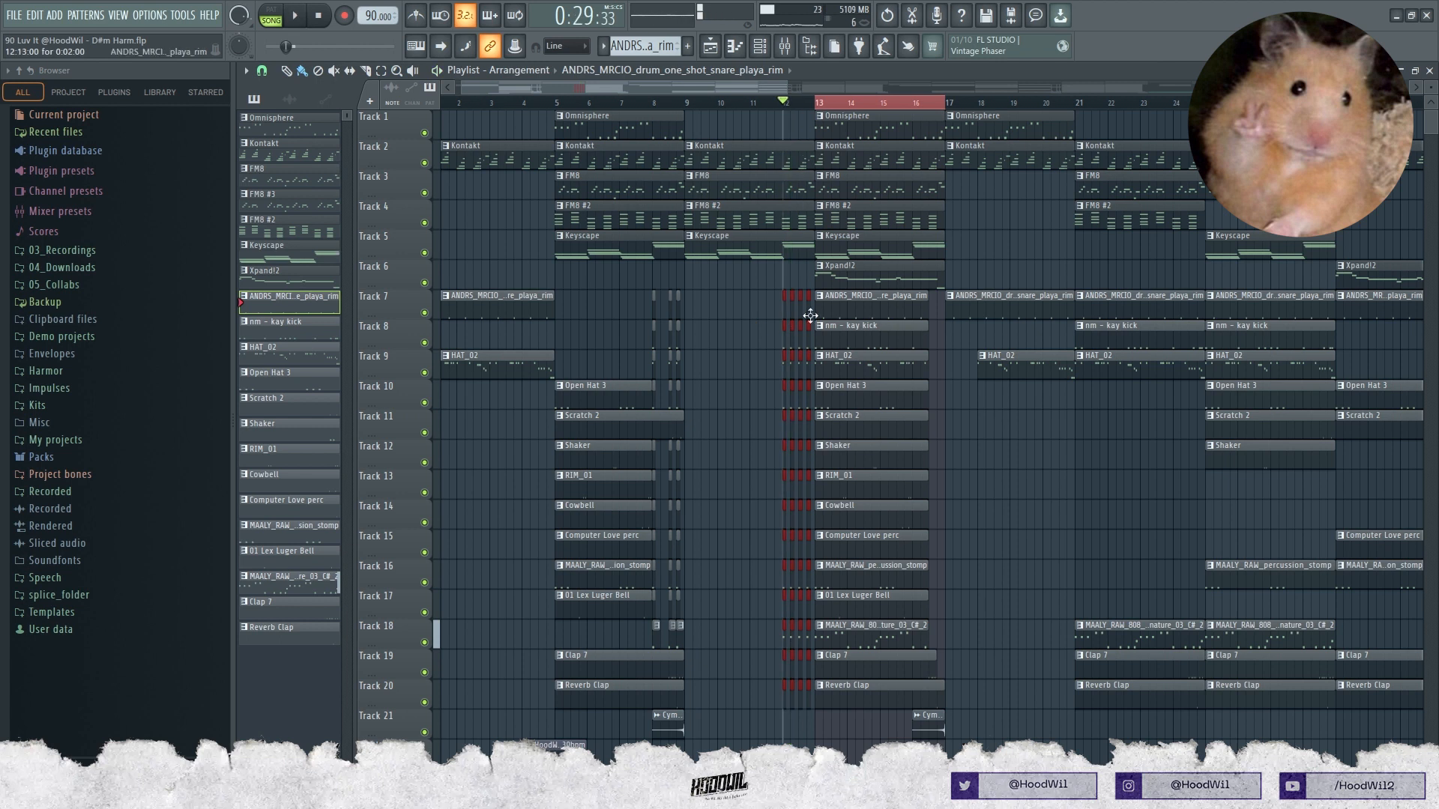
key("space")
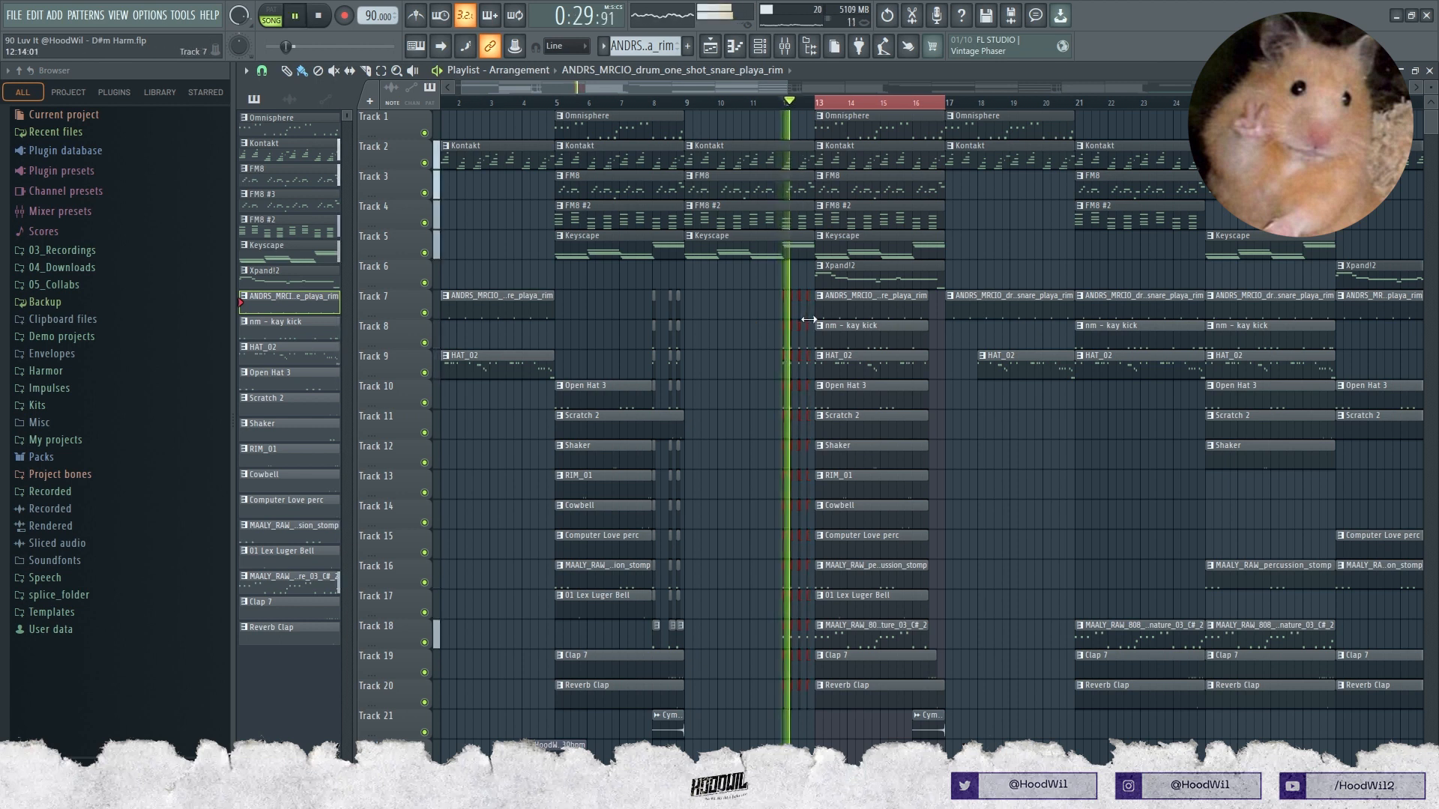
key("space")
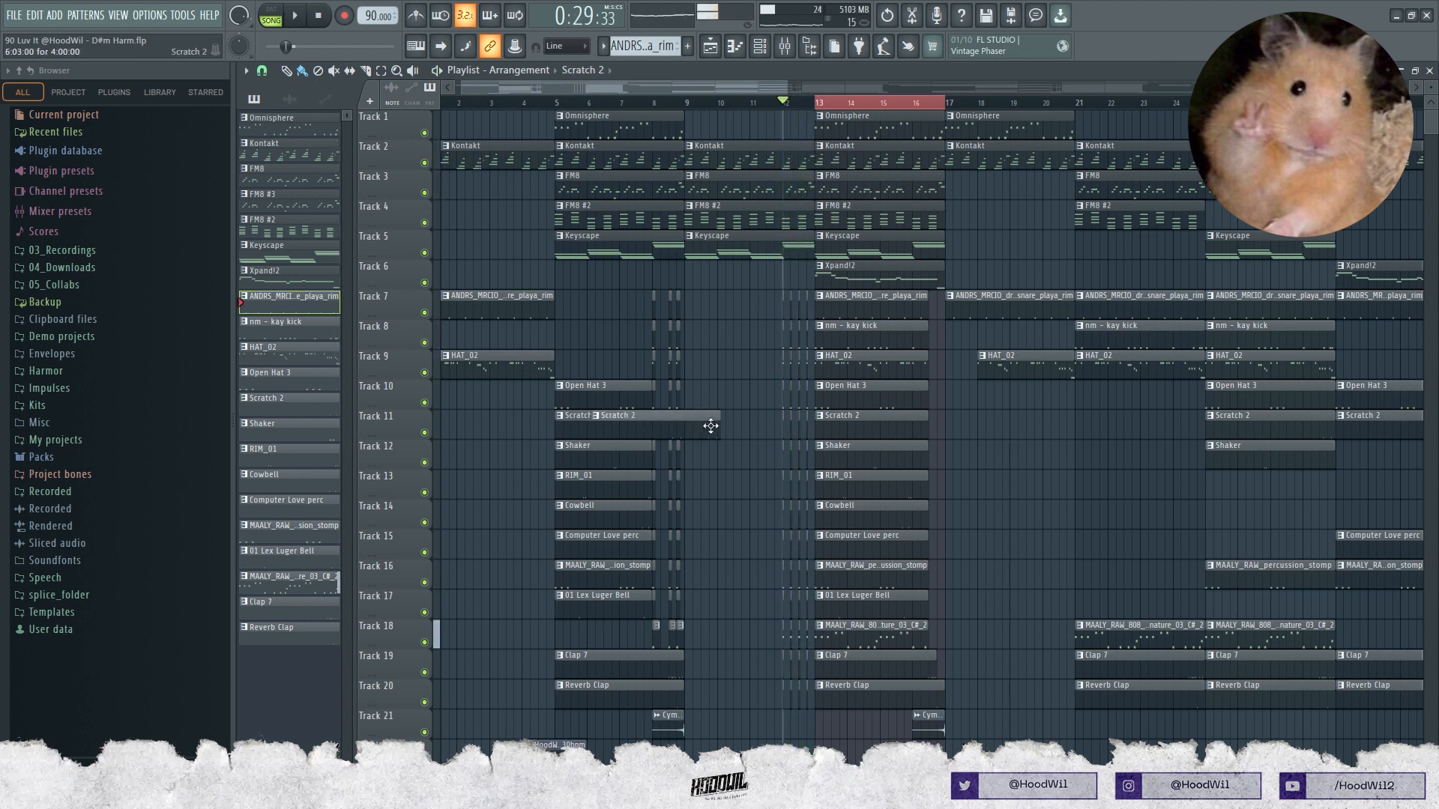
- Try deleting a column of drum slices in bar 12, play the result and undo the slicing edits
left_click_drag(790, 292, 791, 702)
key("Delete")
key("space")
key("space")
key("ctrl+z")
- Select the section of the arrangement from bar 17 to bar 33
scroll(800, 129, "down", 2, "ctrl")
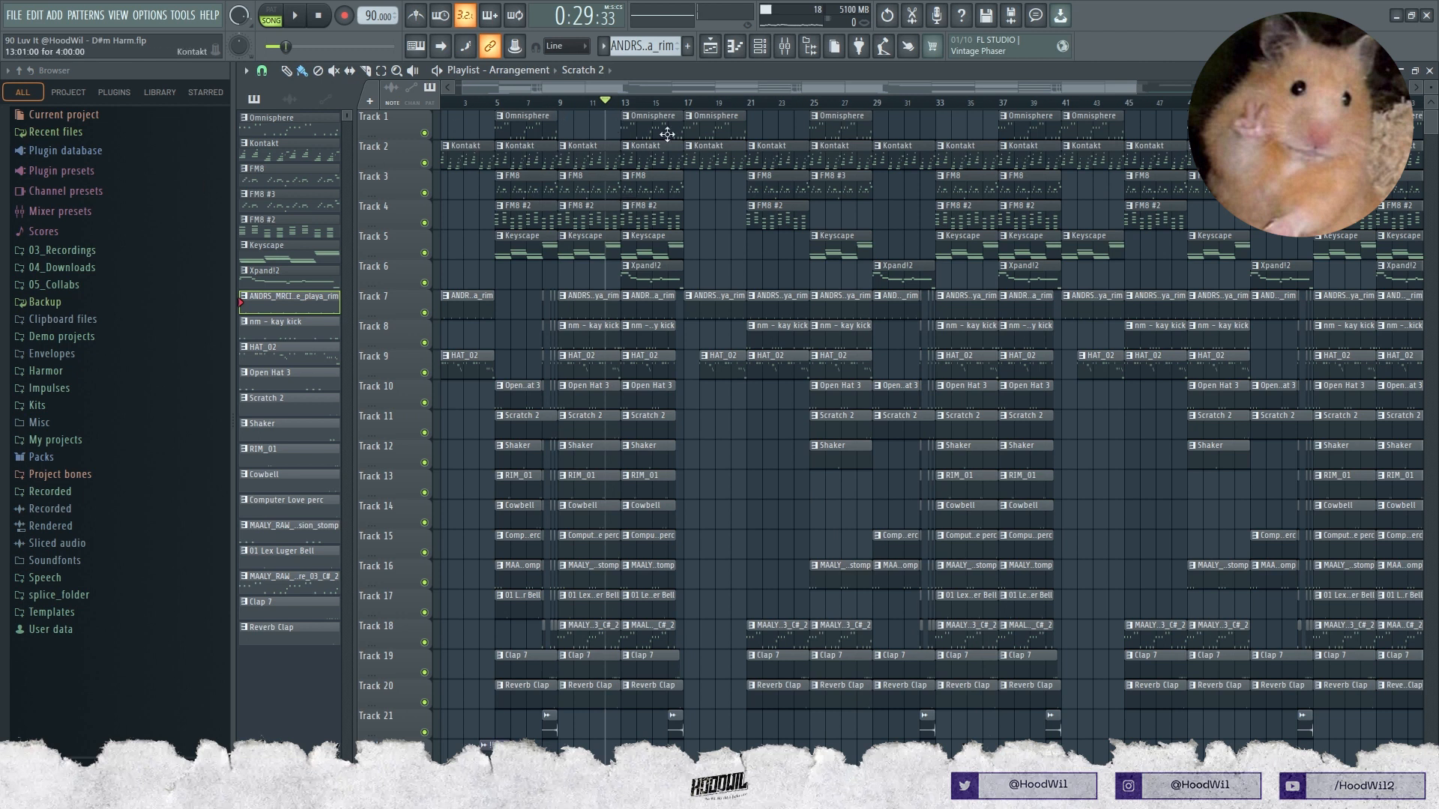
left_click_drag(702, 109, 988, 107)
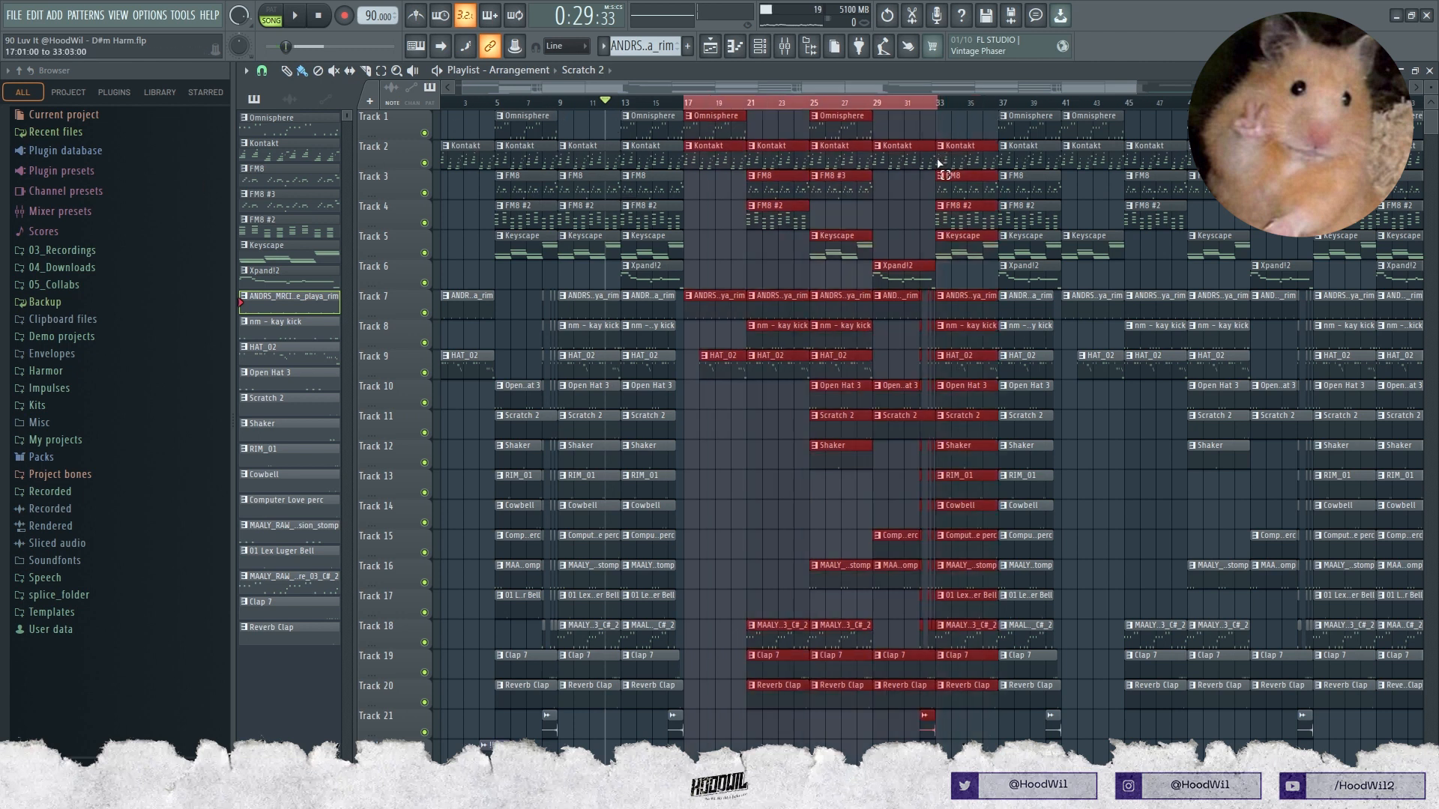
left_click_drag(937, 163, 938, 162)
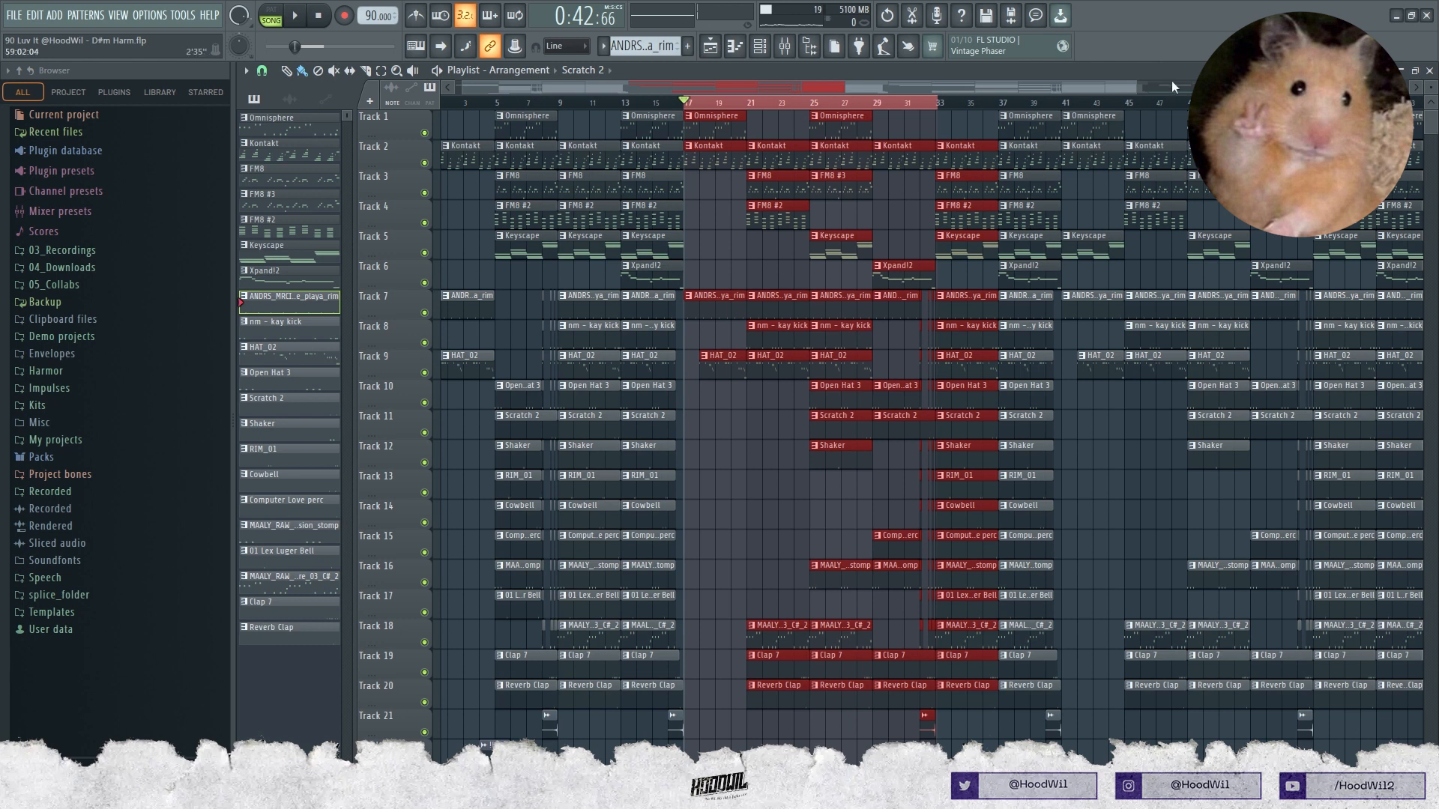
- Clear the time selection, show the whole arrangement, and play it from bar 17, skipping ahead section by section to the transition before bar 33
left_click_drag(1139, 85, 1410, 87)
key("ctrl+d")
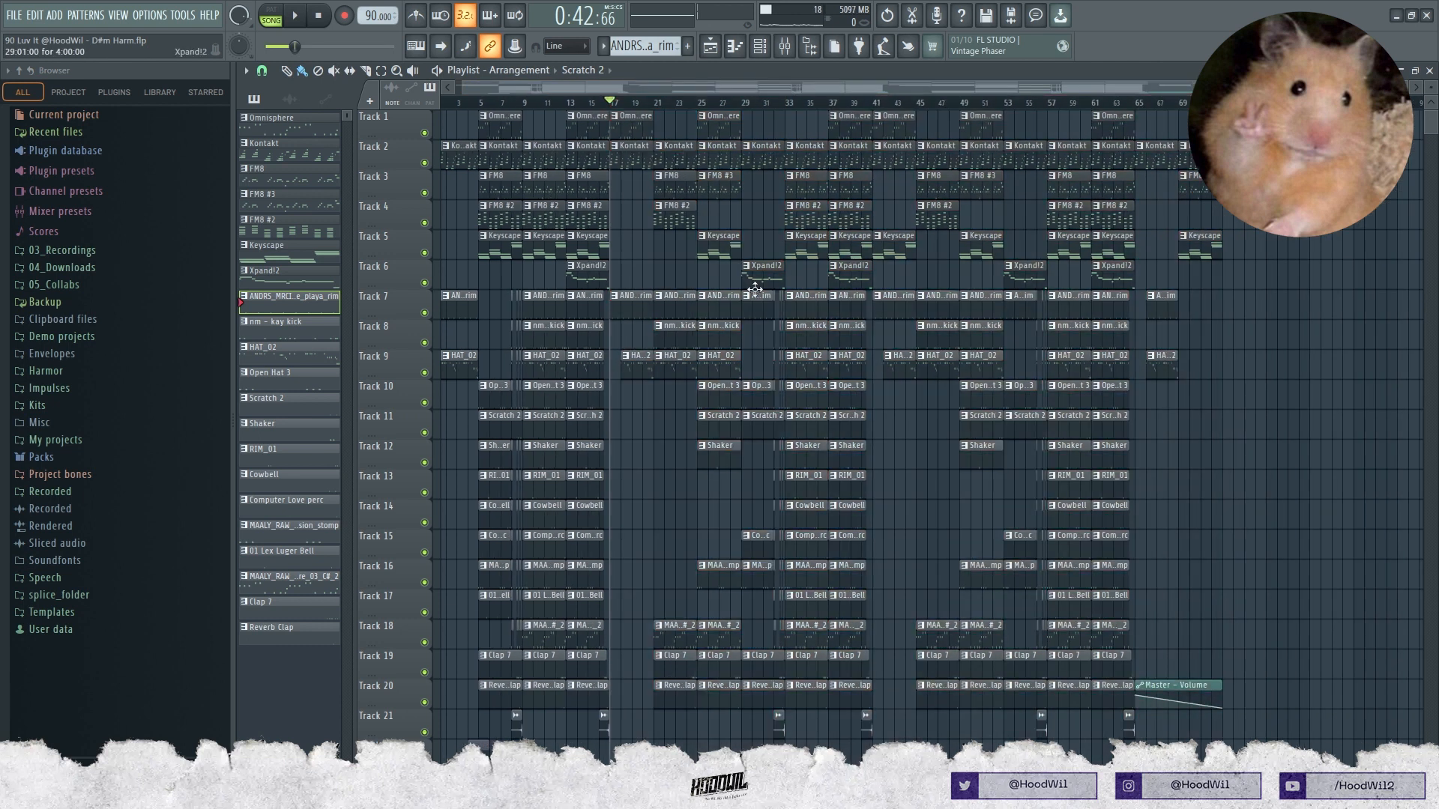
left_click_drag(592, 103, 619, 152)
key("space")
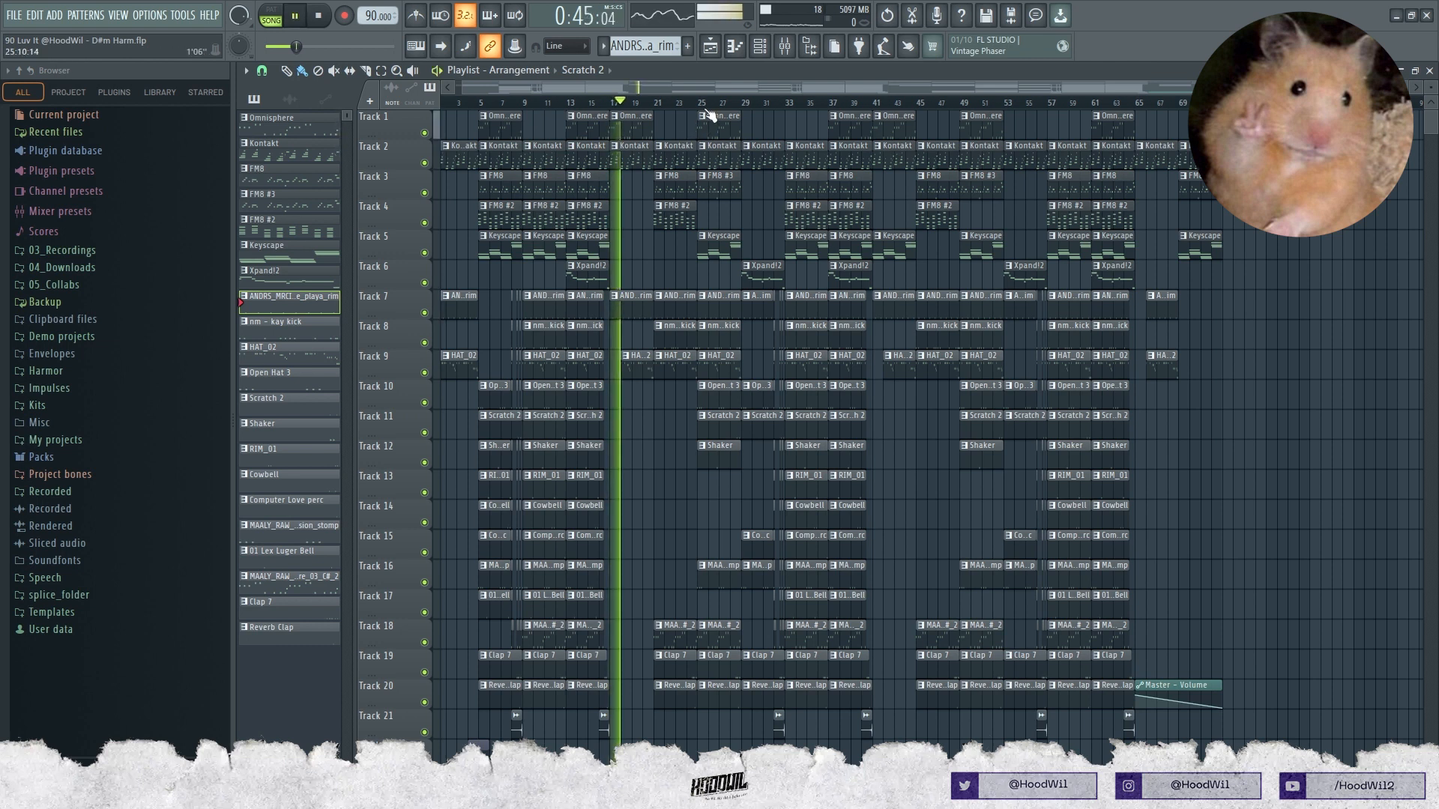
left_click(650, 105)
left_click(740, 103)
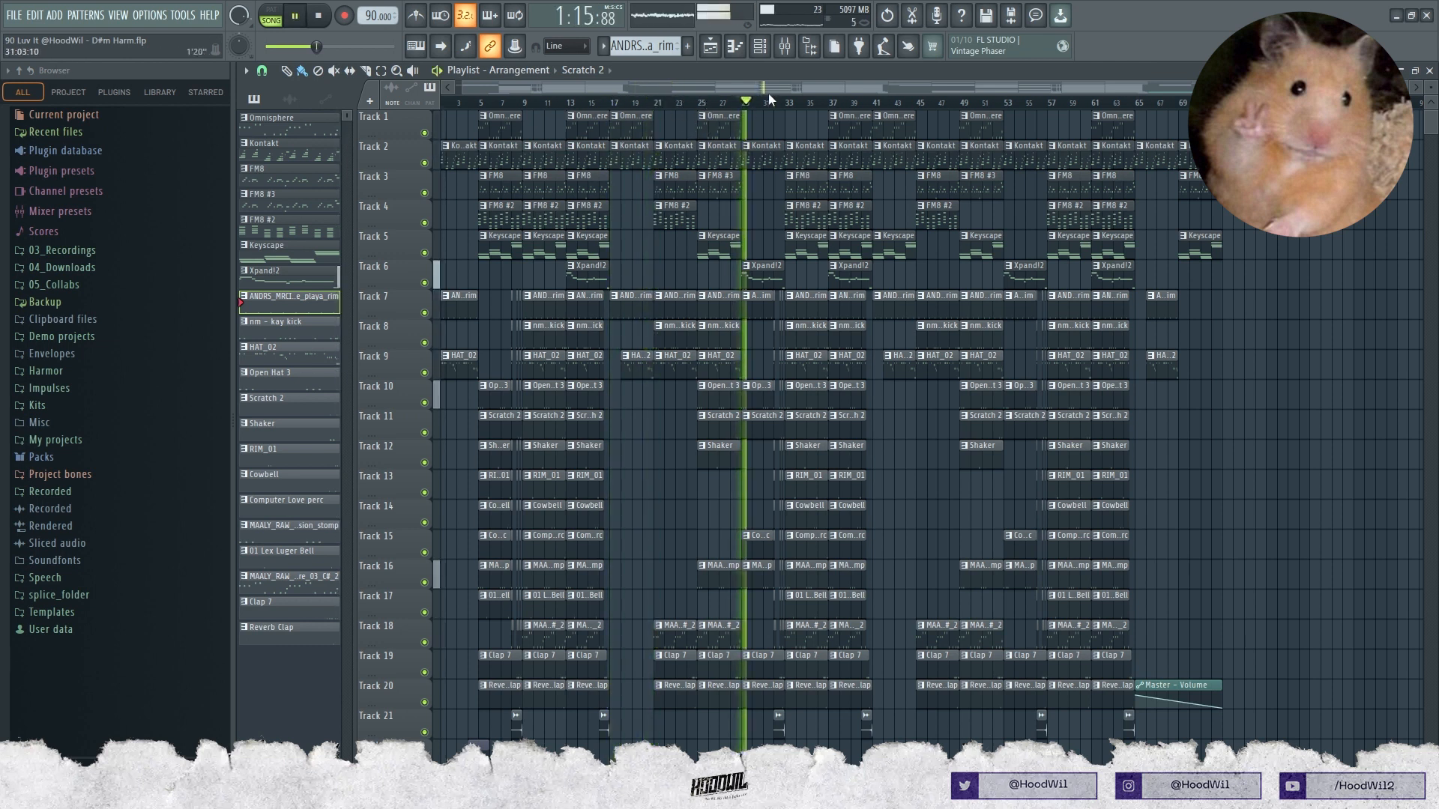
left_click(782, 99)
key("space")
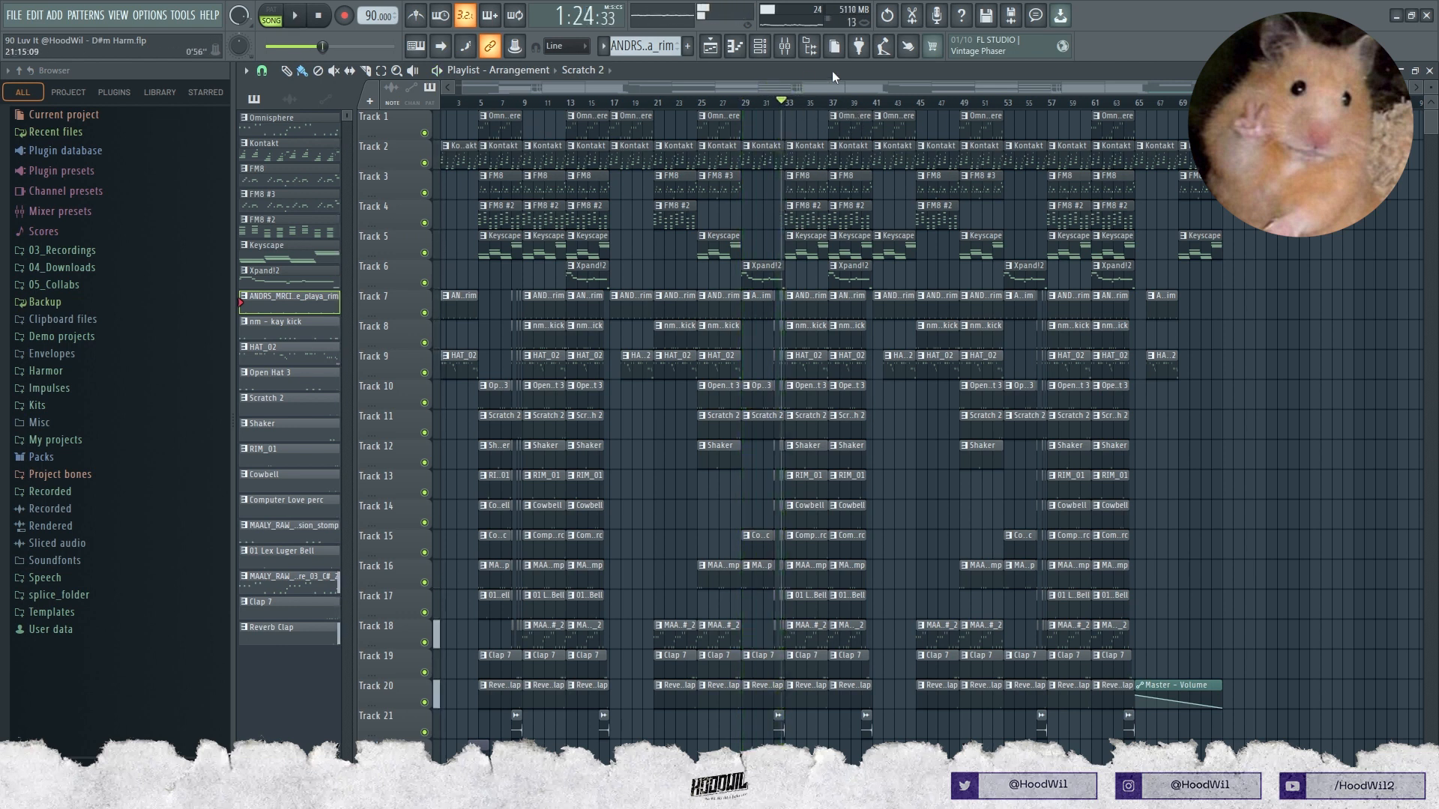
- Set the playlist snap to Bar and select bars 13 to 17 as the playback loop
left_click(264, 128)
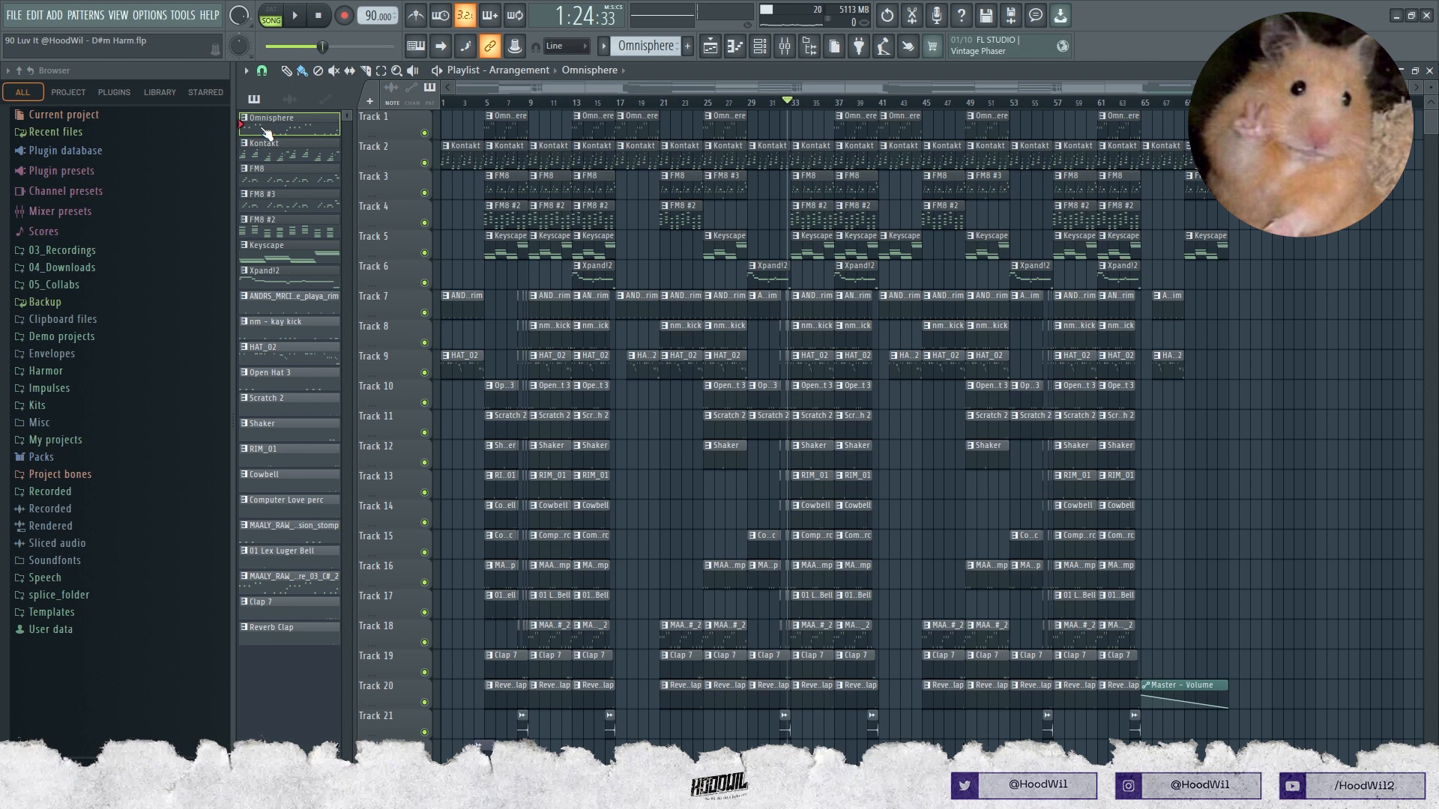
left_click(444, 101)
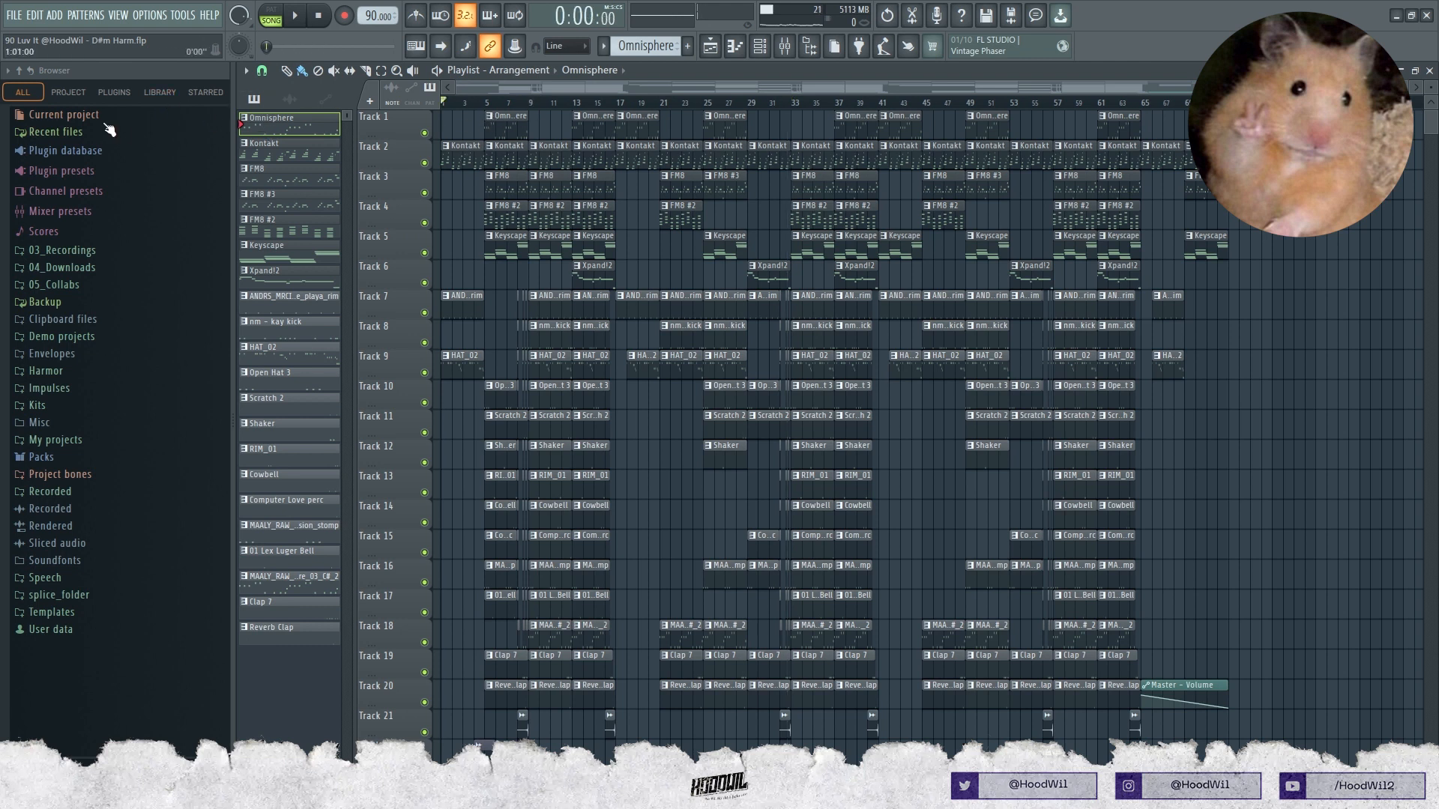
left_click(805, 45)
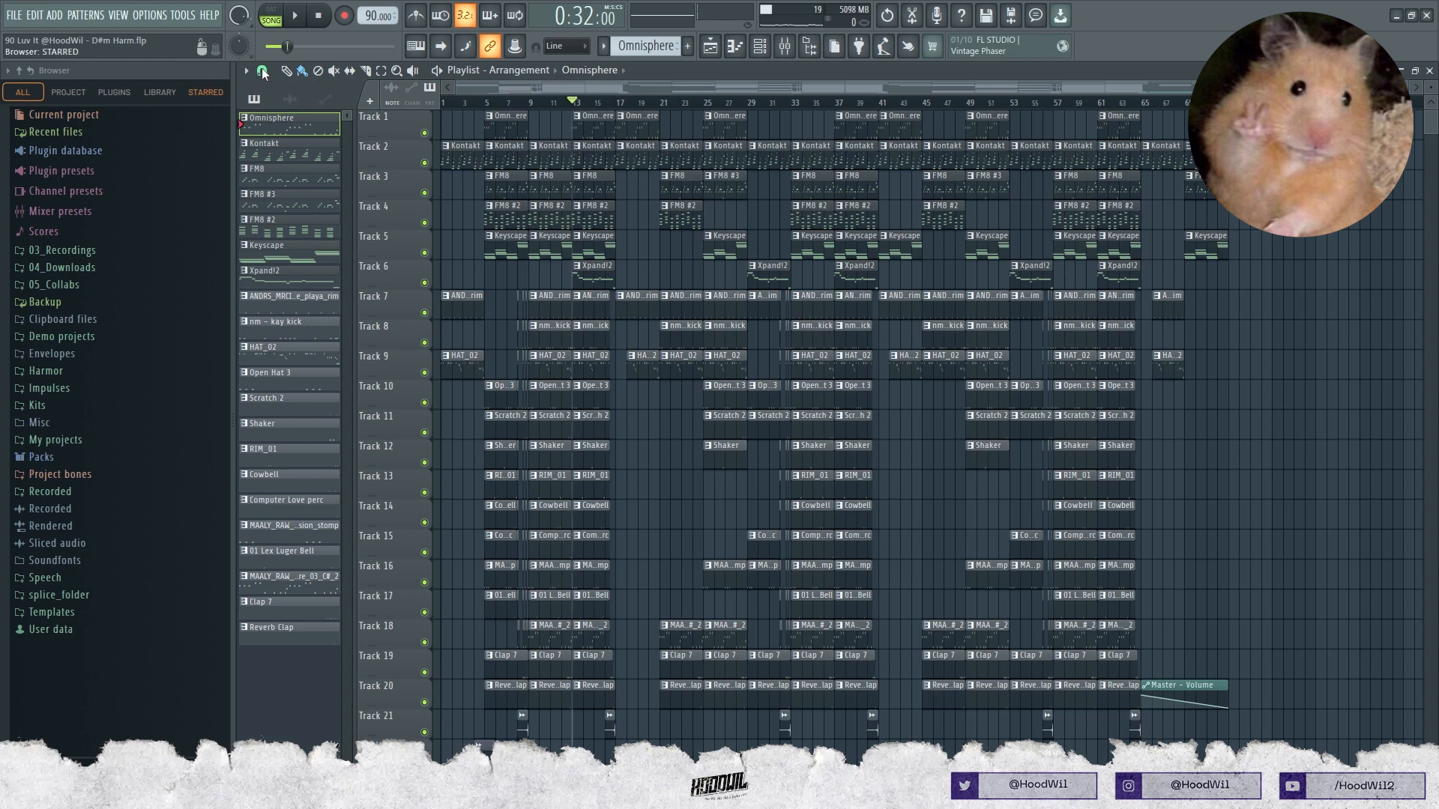
left_click(262, 71)
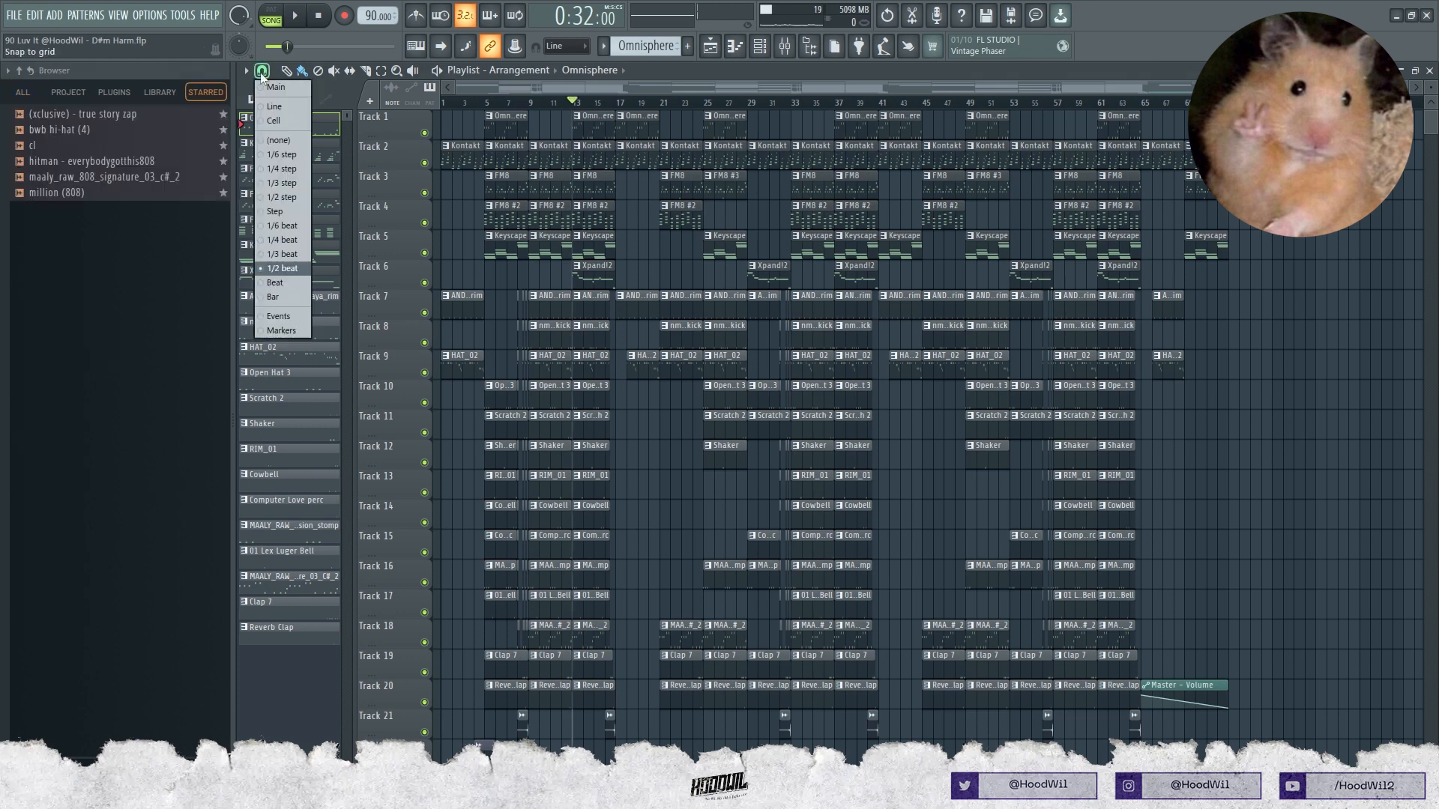
left_click(280, 293)
left_click_drag(573, 102, 616, 102)
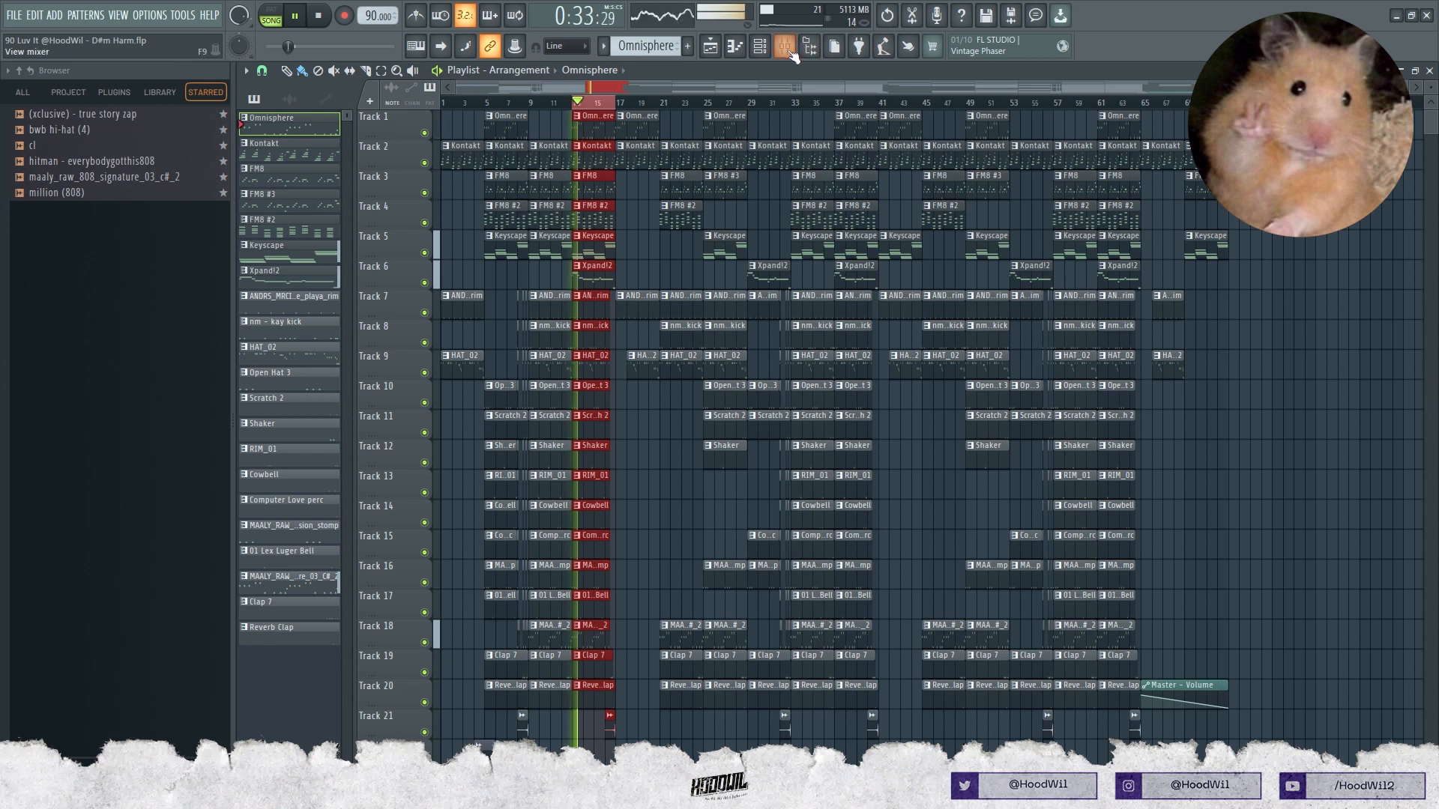
- Open the mixer, stop the loop playback, and select the Master track to show its effect slots
key("F9")
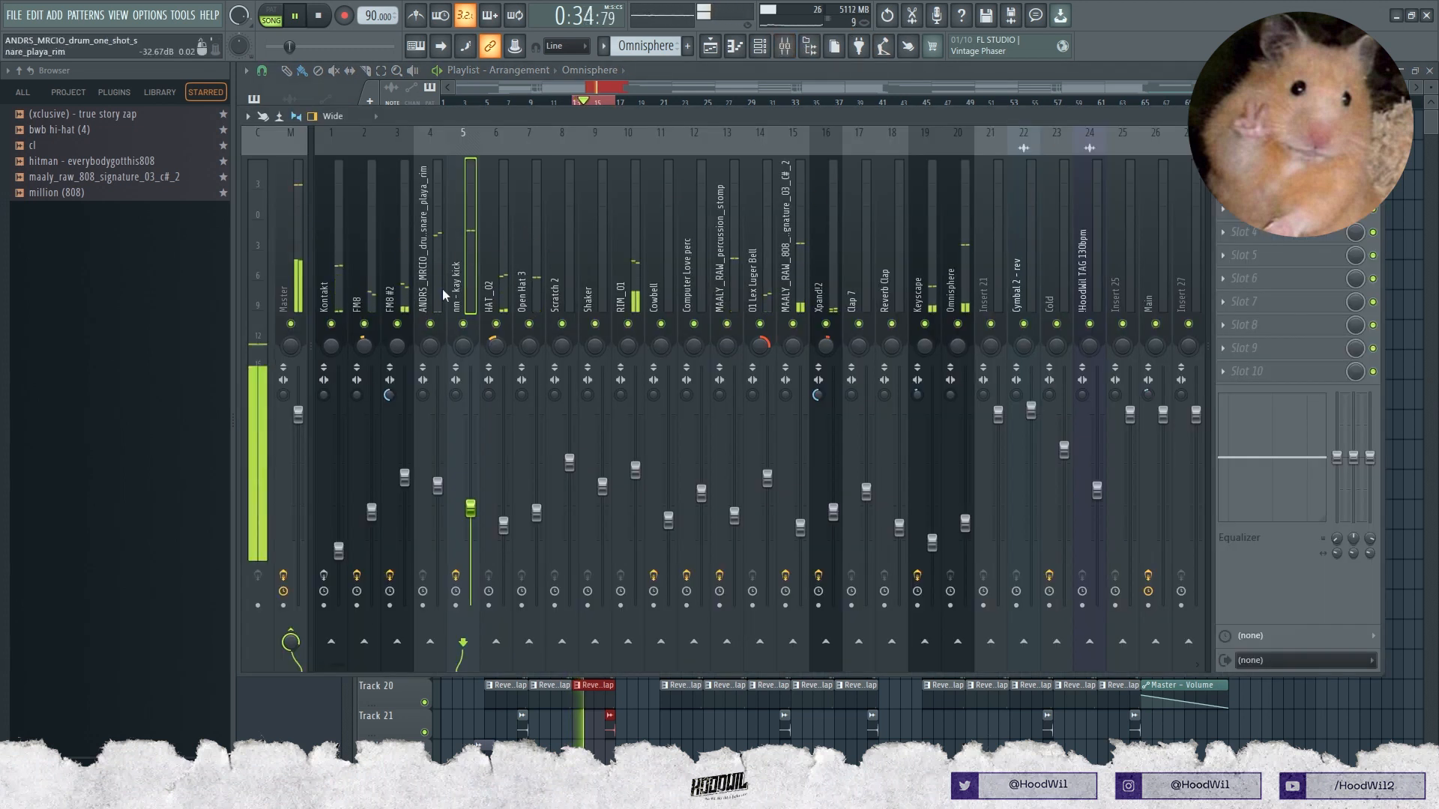
key("space")
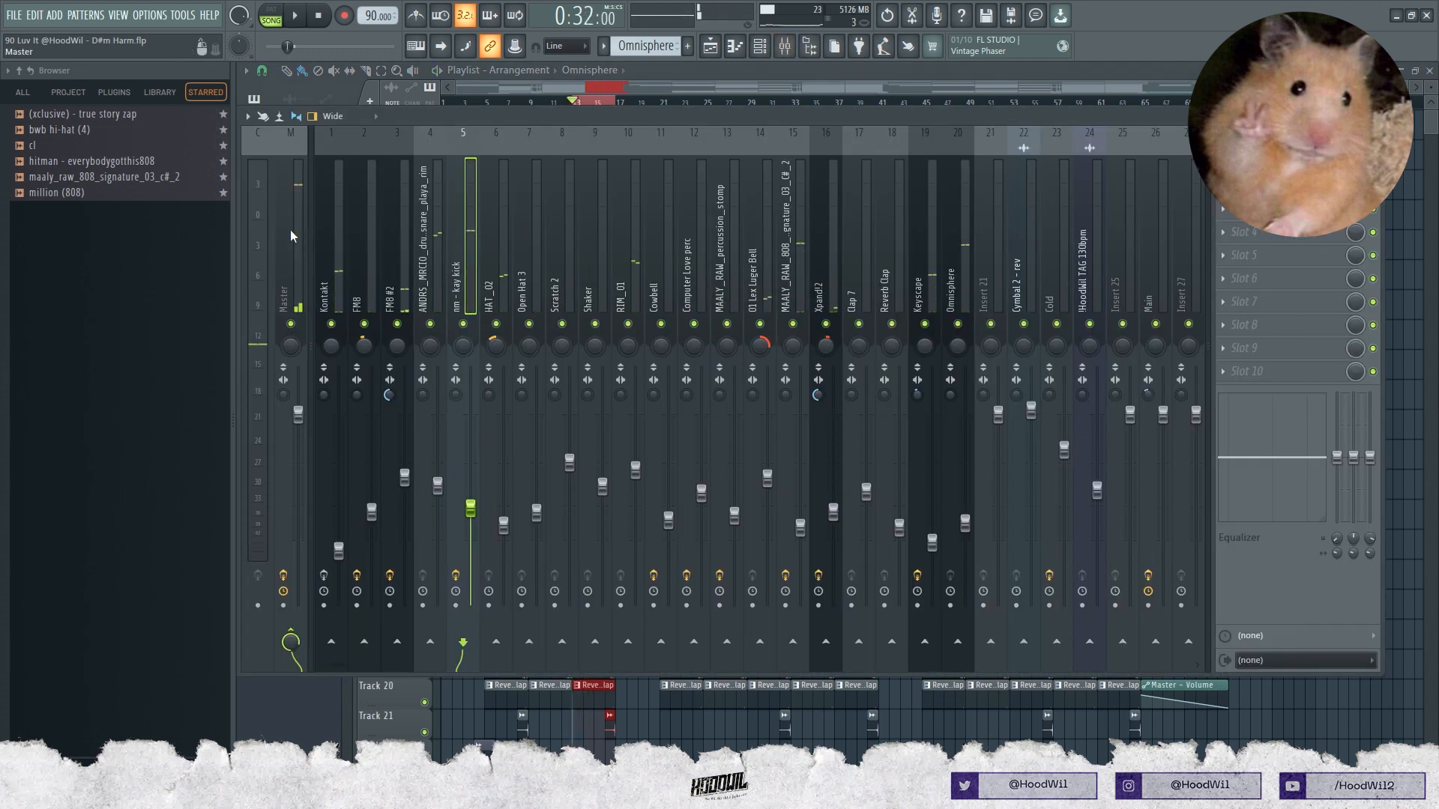
left_click(291, 232)
left_click(1294, 237)
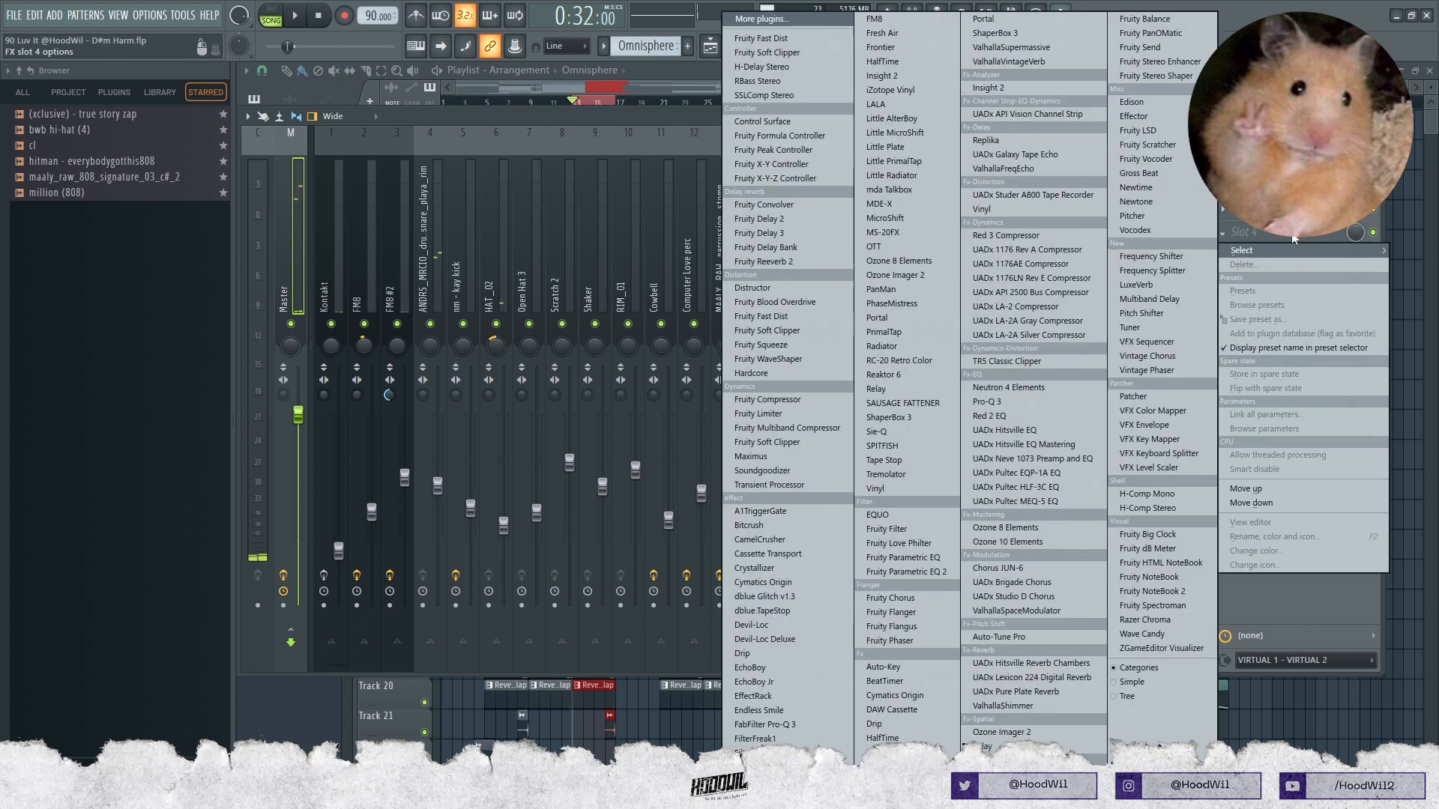
left_click(1248, 183)
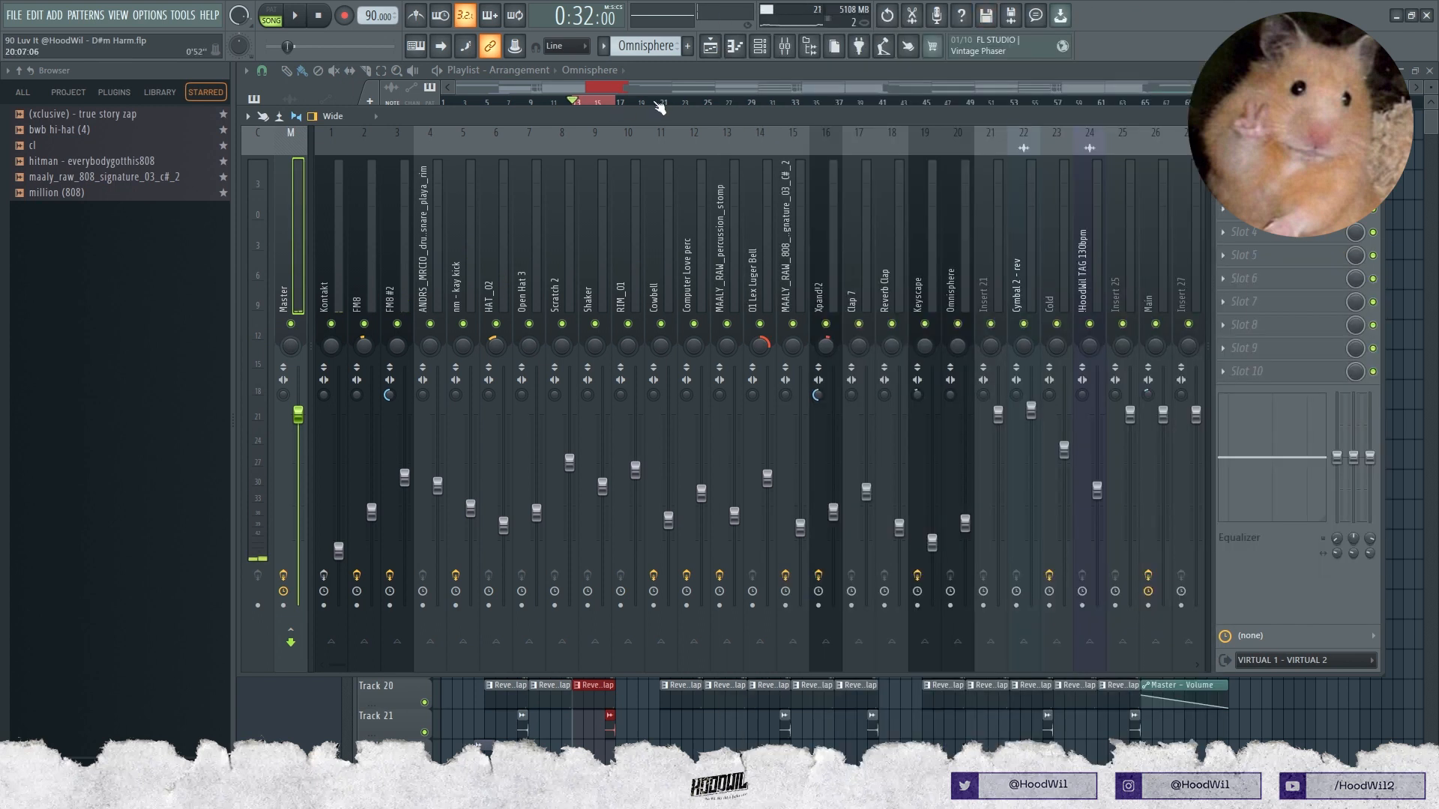
- Open the Master track's SSLComp Stereo compressor, play the loop to check its compression, and close it
left_click(1274, 163)
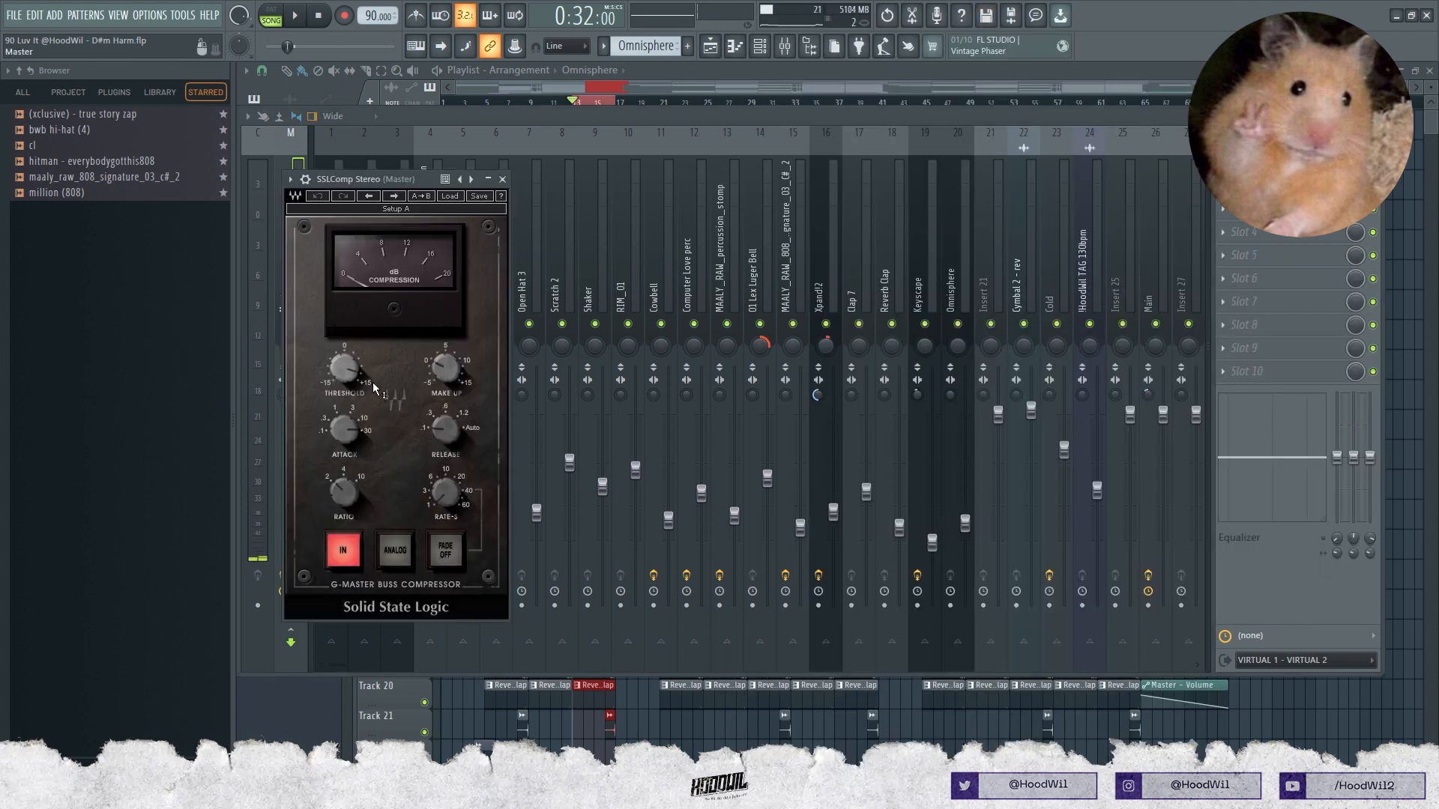
left_click(294, 18)
left_click_drag(375, 179, 384, 350)
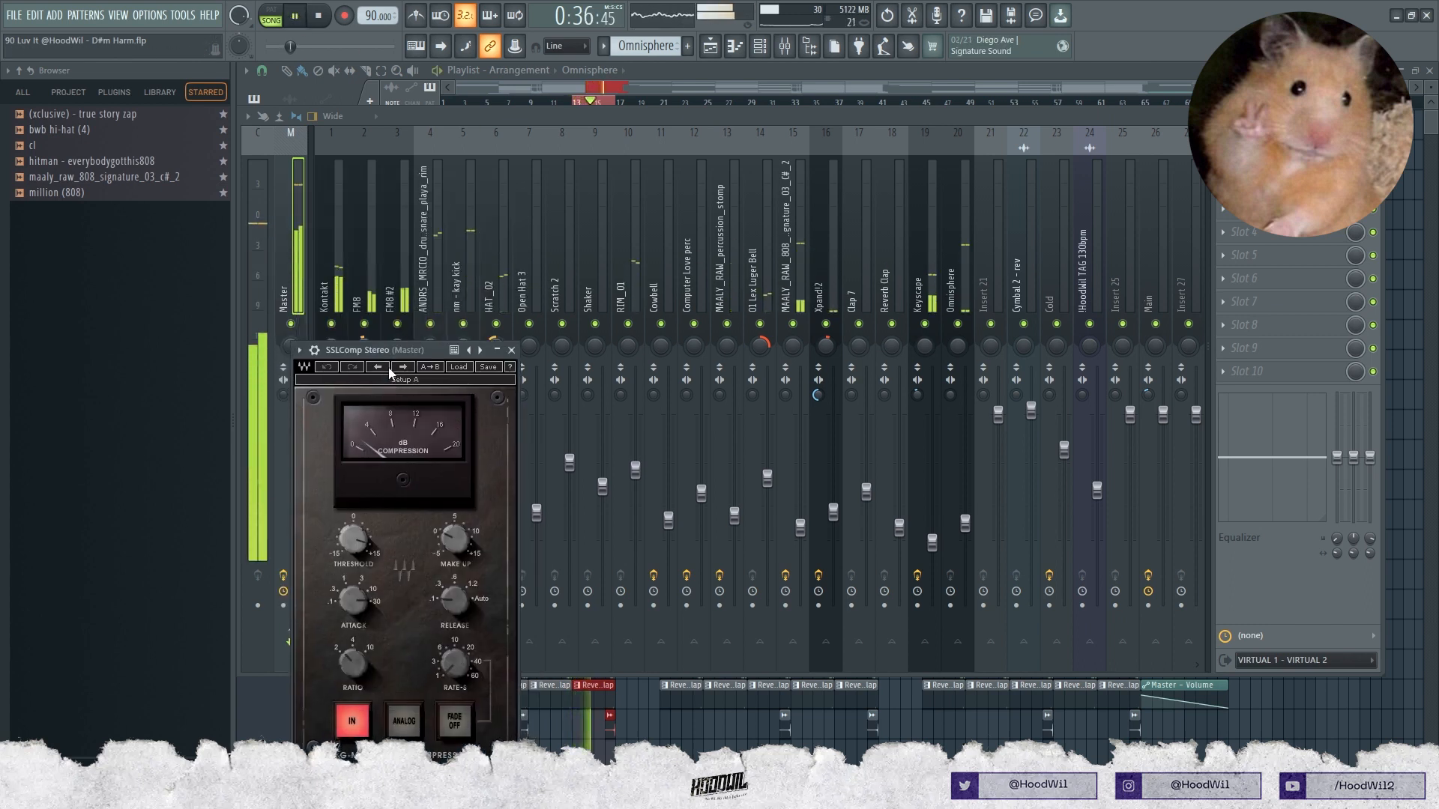
key("space")
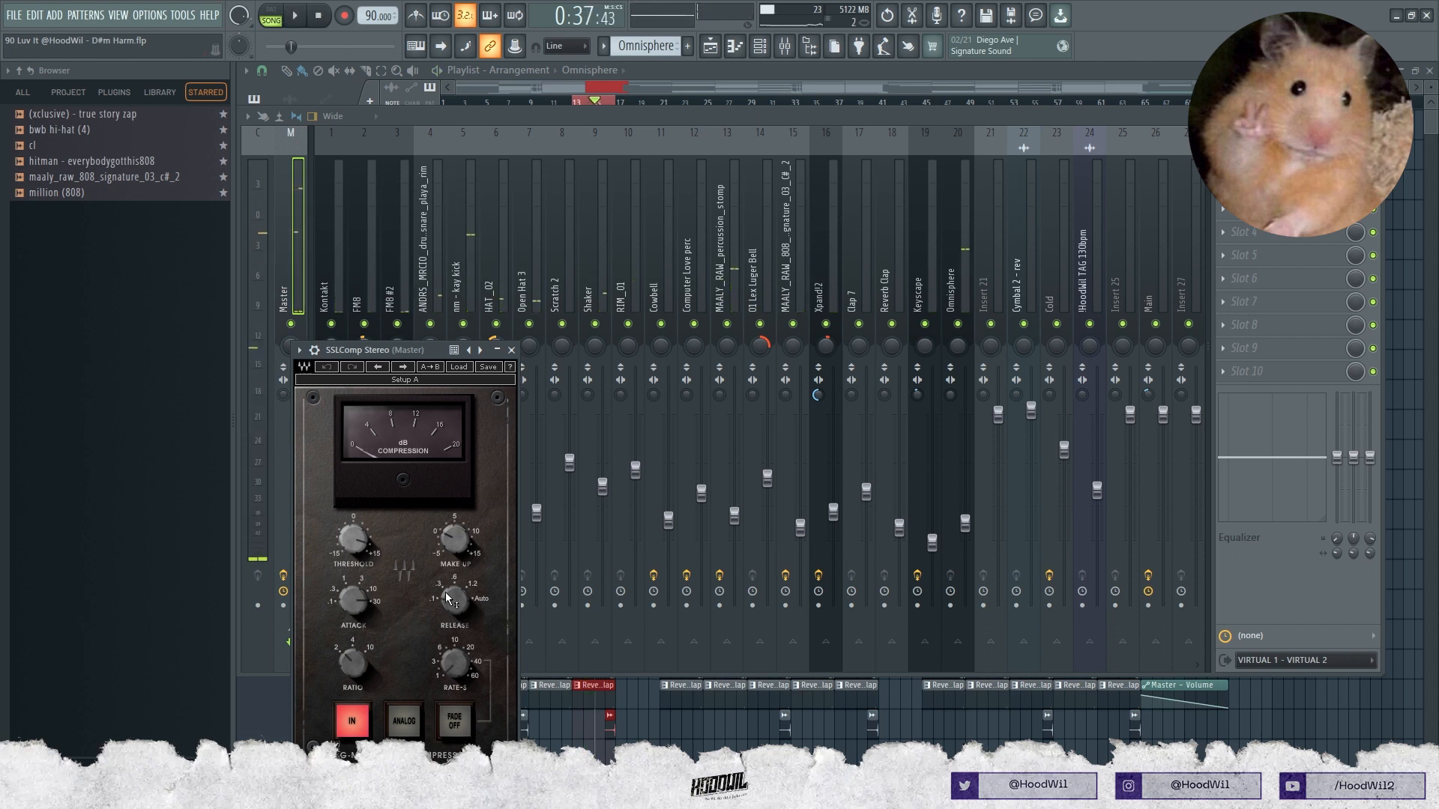
left_click(511, 350)
- Inspect the Imager and Maximizer modules of Ozone 8 Elements on the Master track while playing the loop
left_click(473, 285)
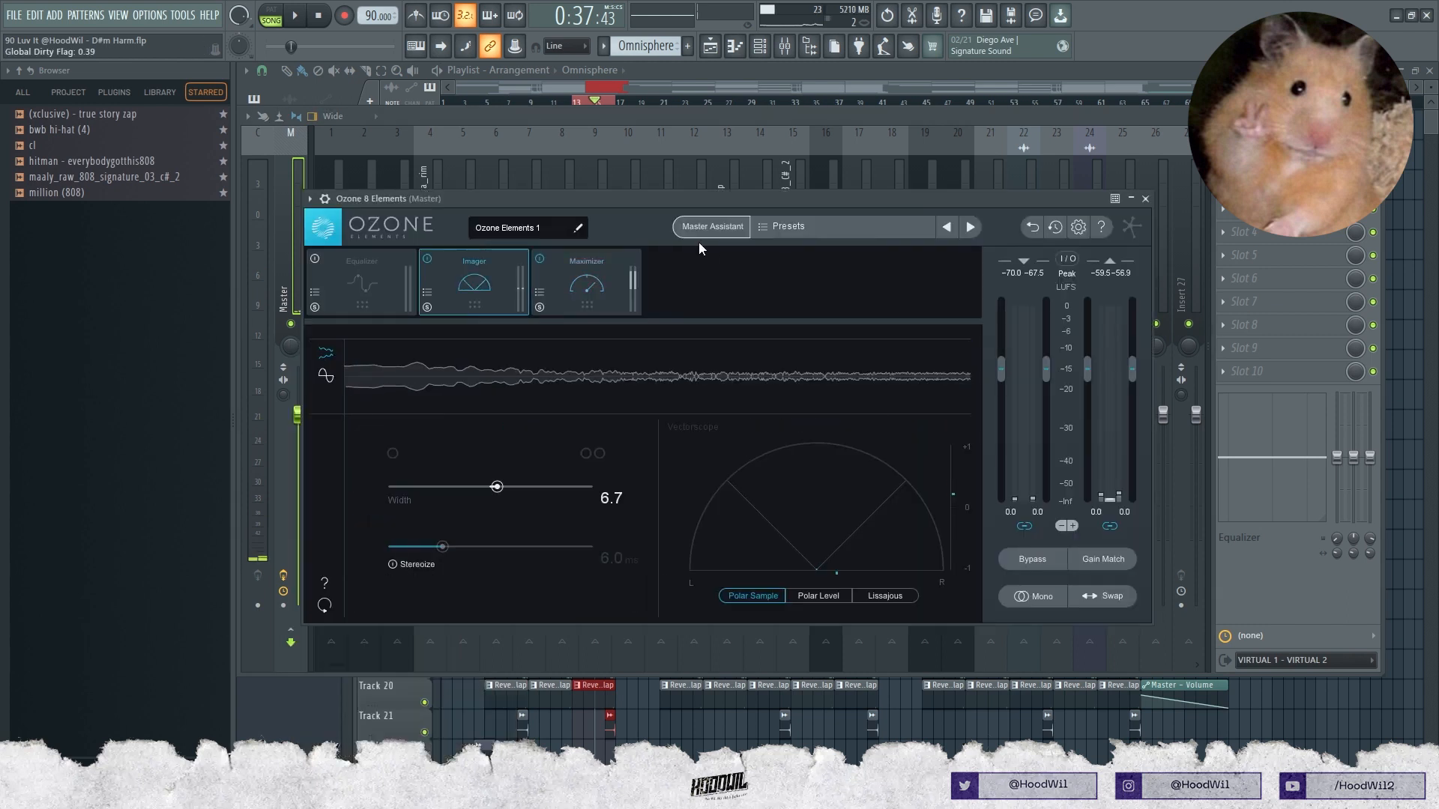
left_click(570, 300)
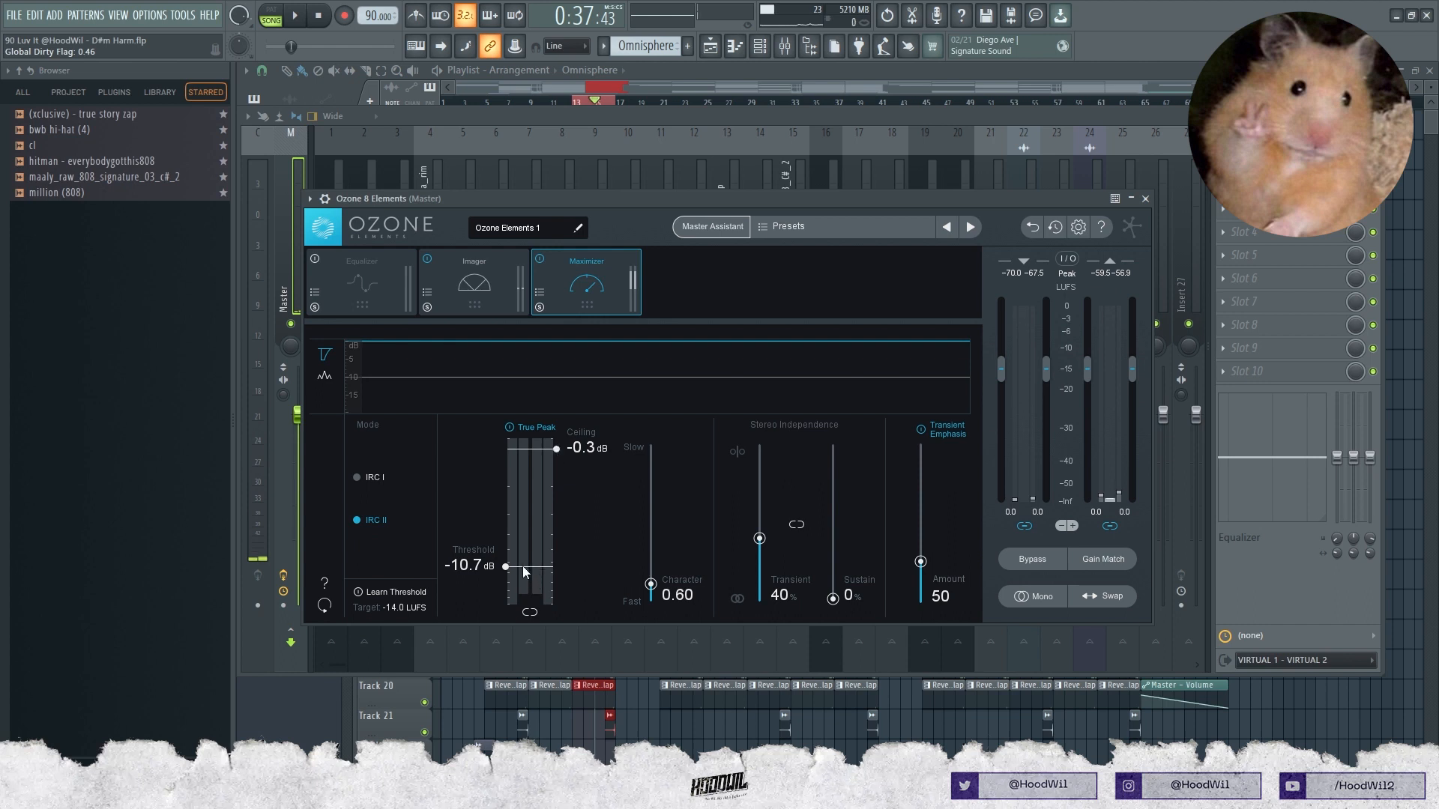
key("space")
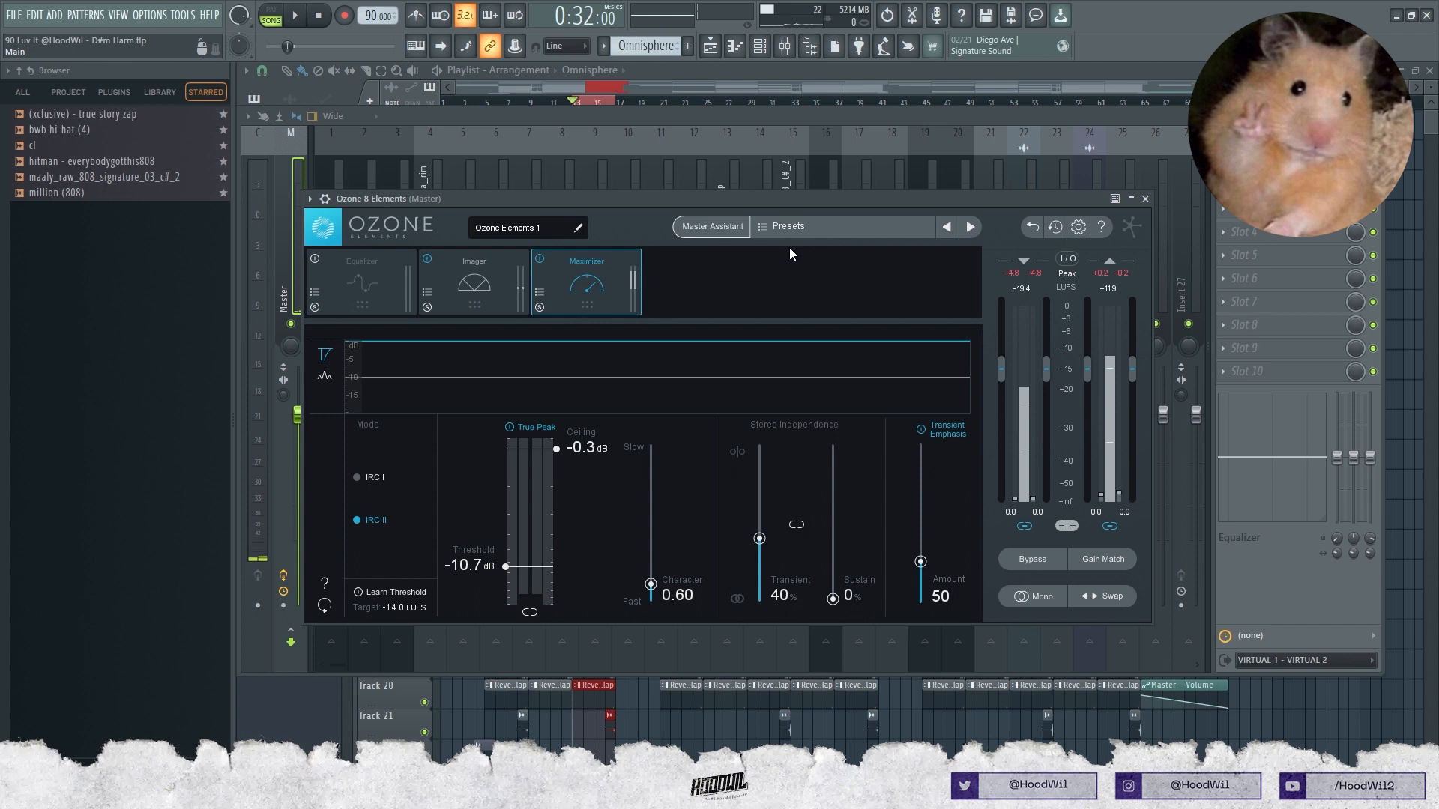
key("space")
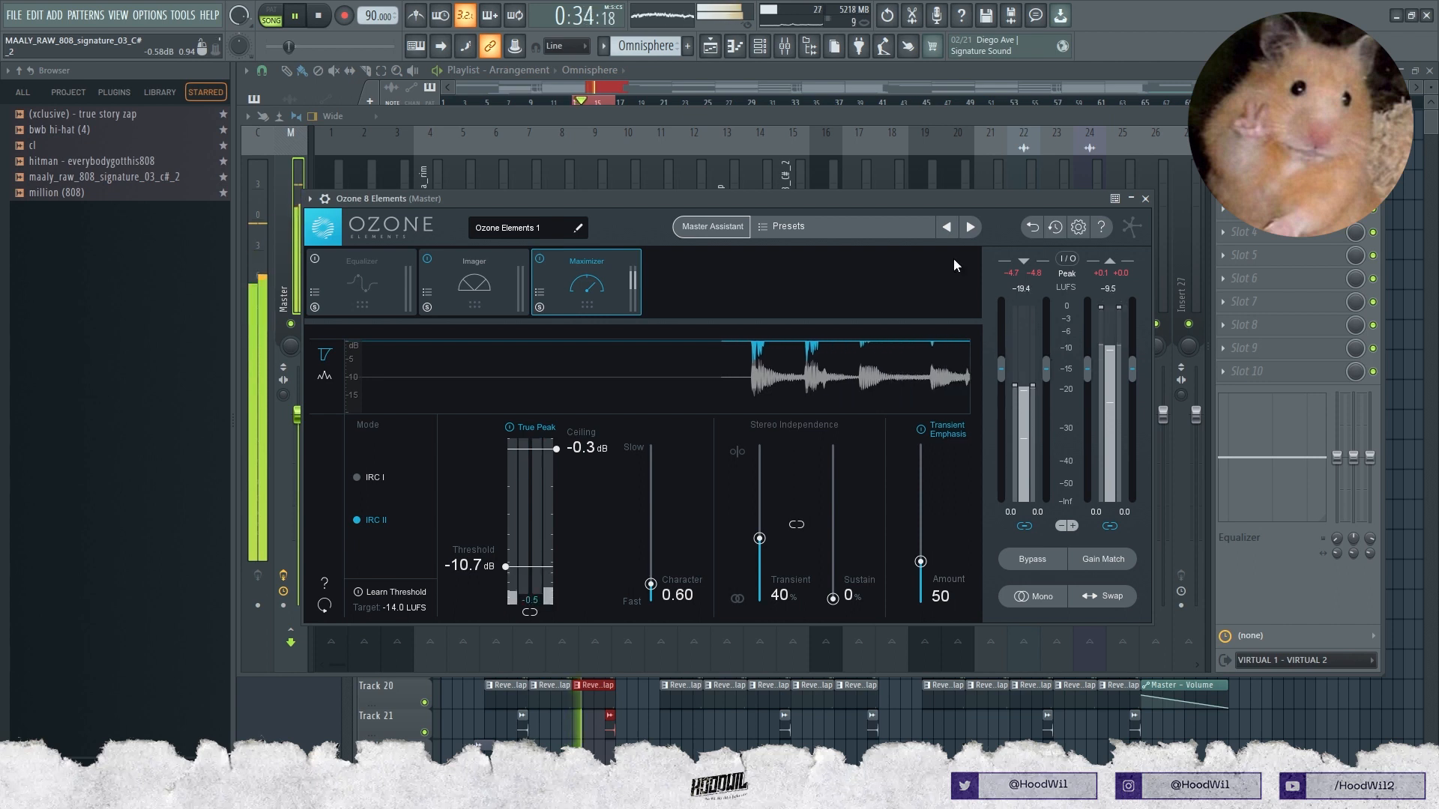
left_click(320, 23)
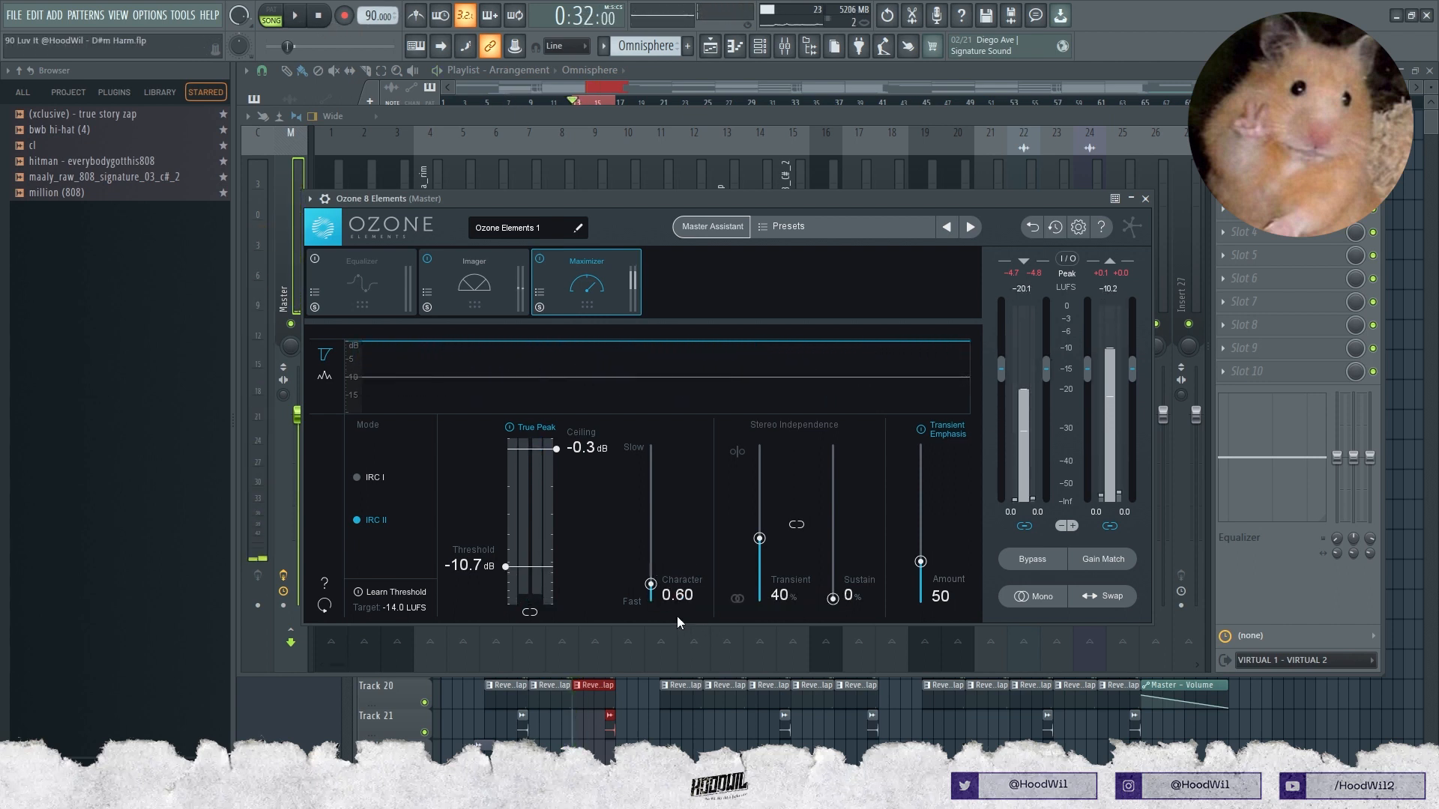
key("space")
key("space")
- Lower the Maximizer's Character to 0.00 and play the loop, then raise it and play the loop again for comparison
left_click_drag(650, 585, 658, 609)
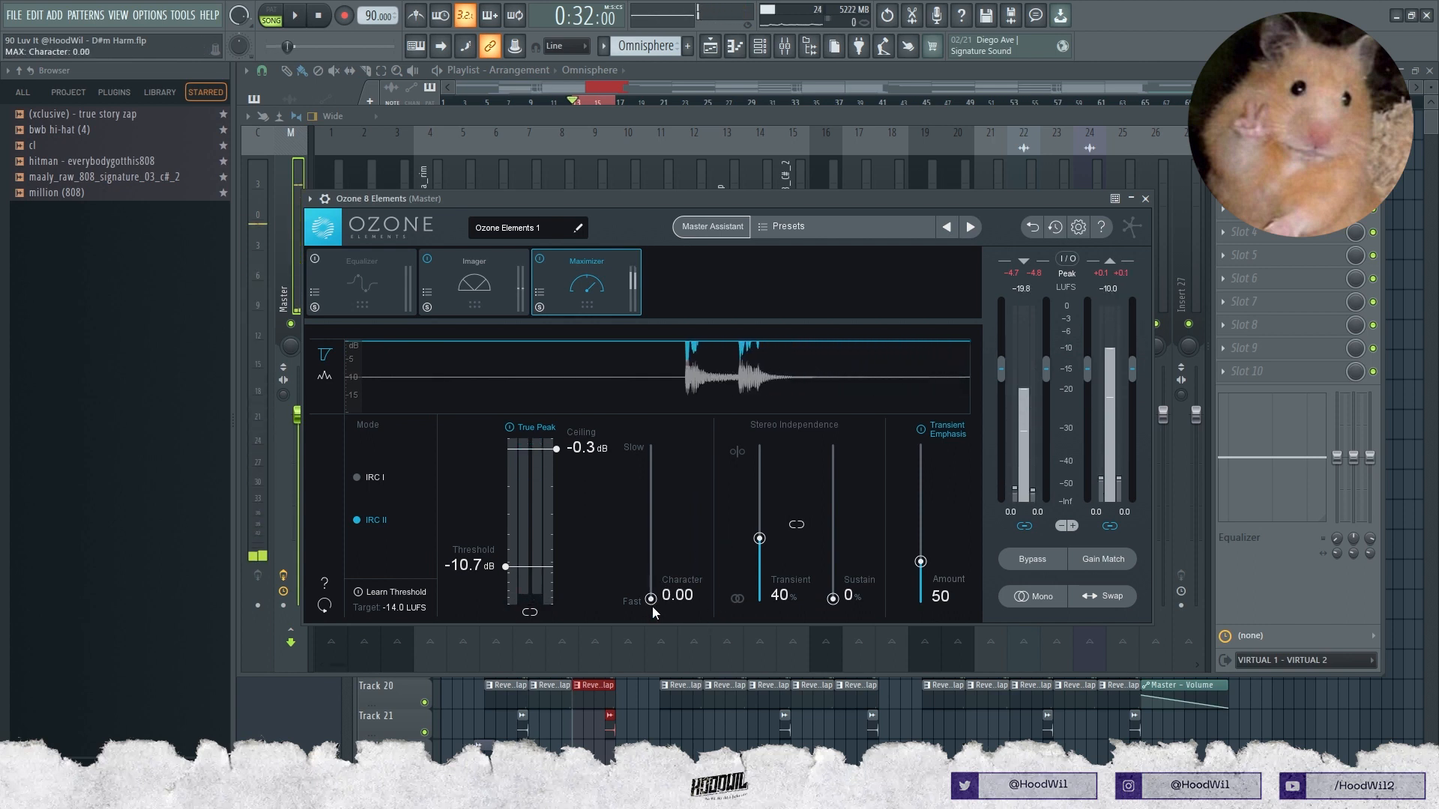
left_click(297, 17)
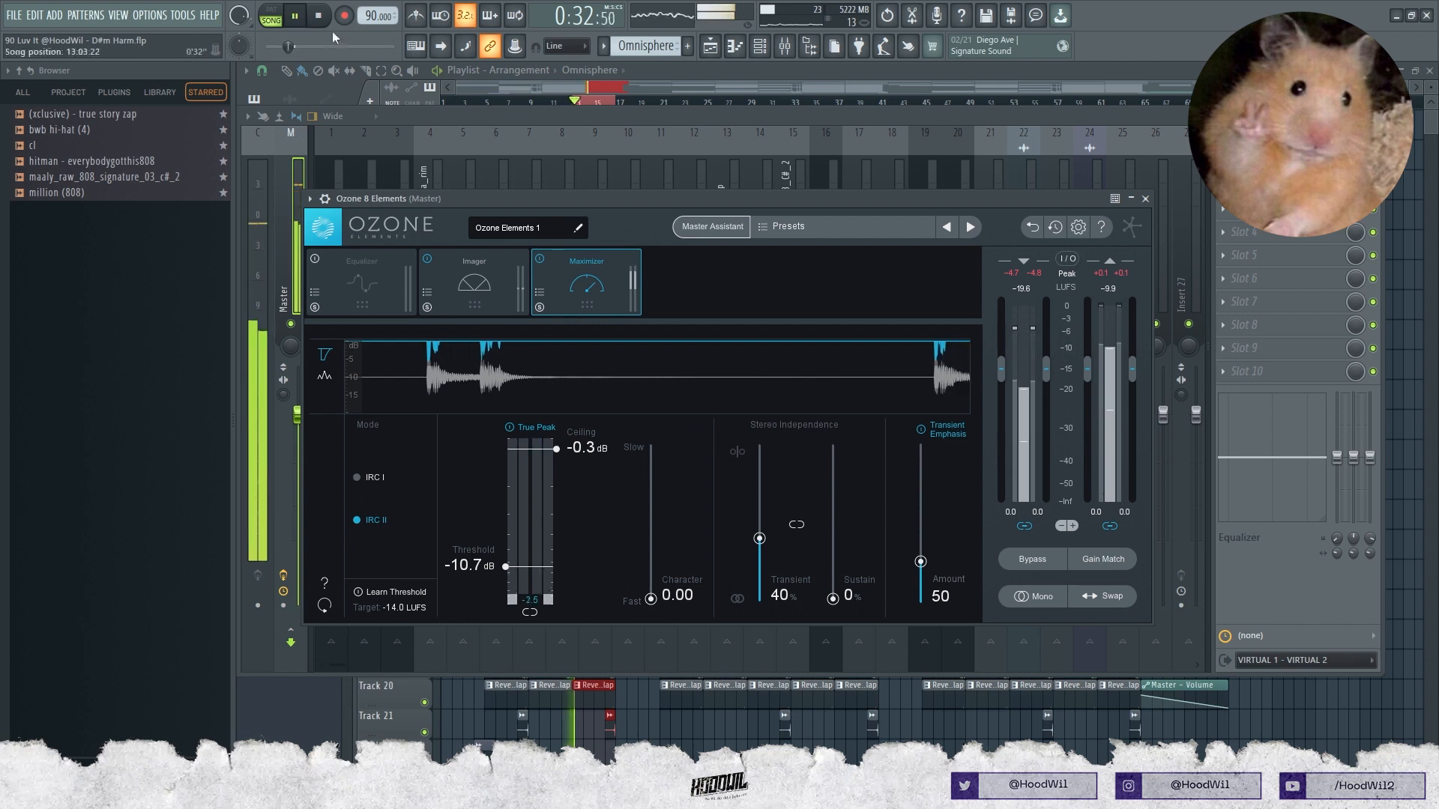
left_click(318, 16)
left_click_drag(651, 599, 651, 563)
left_click(297, 17)
left_click(318, 16)
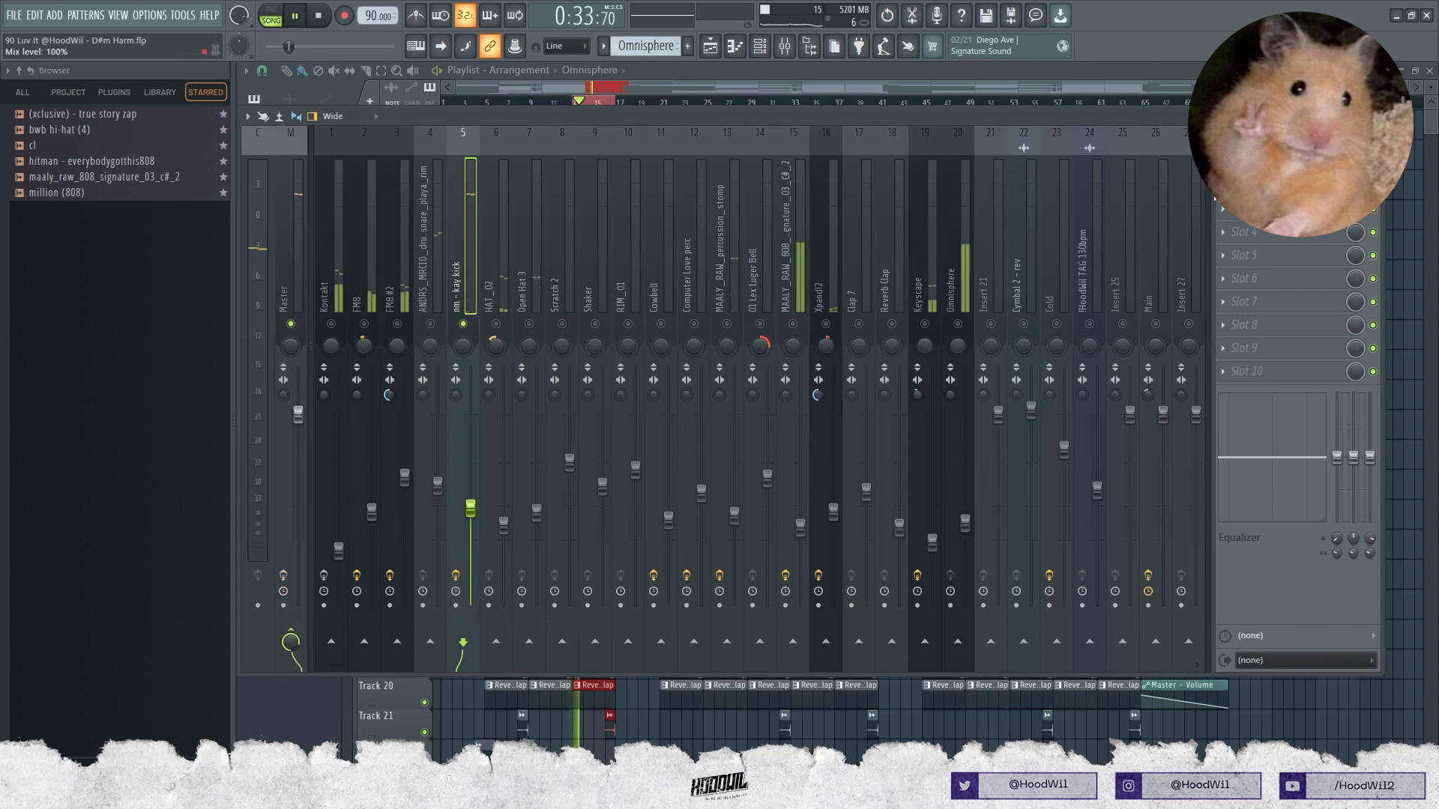
- Play the loop with the kick track soloed, then solo the 808 track and restore all tracks
key("space")
key("space")
key("space")
left_click(800, 334)
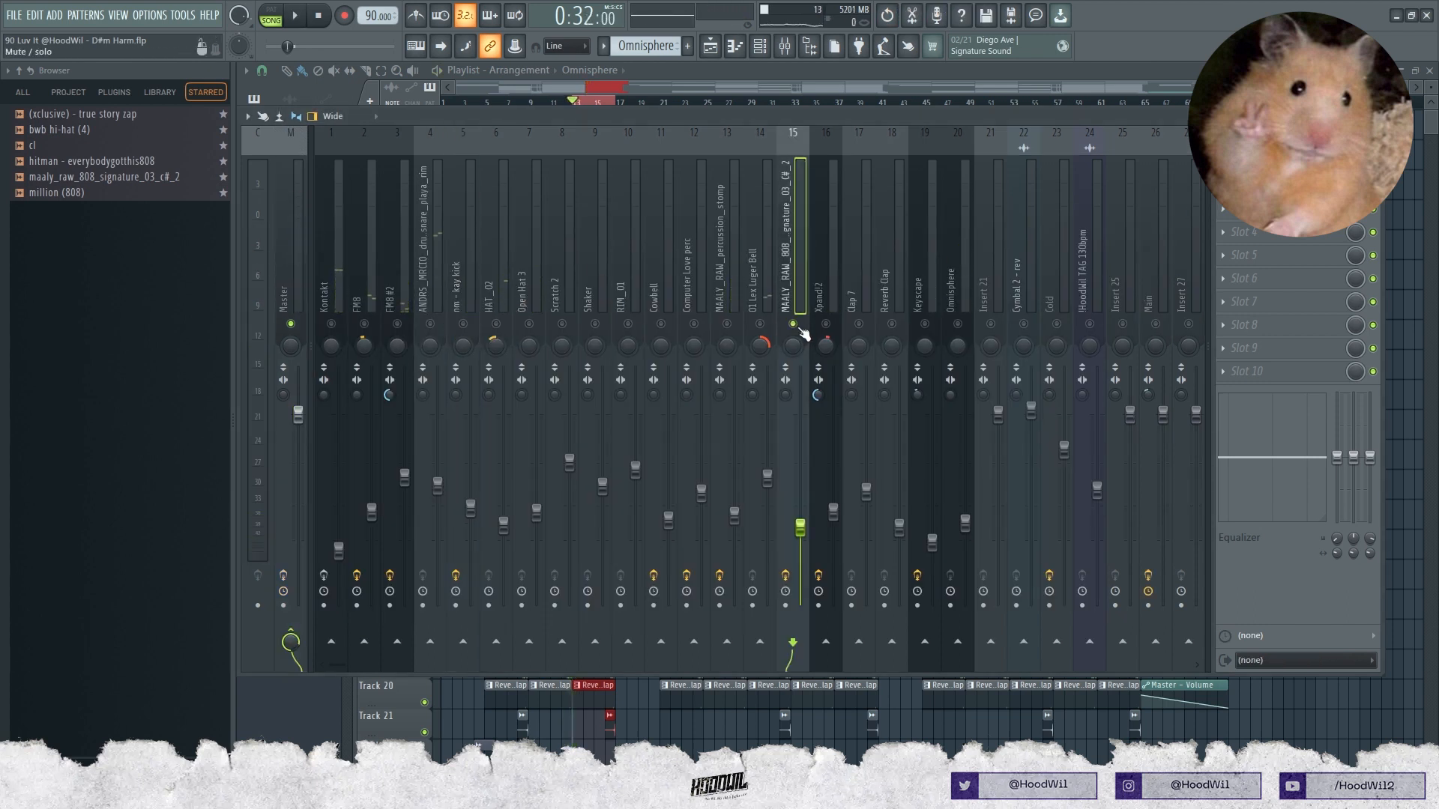
right_click(799, 330)
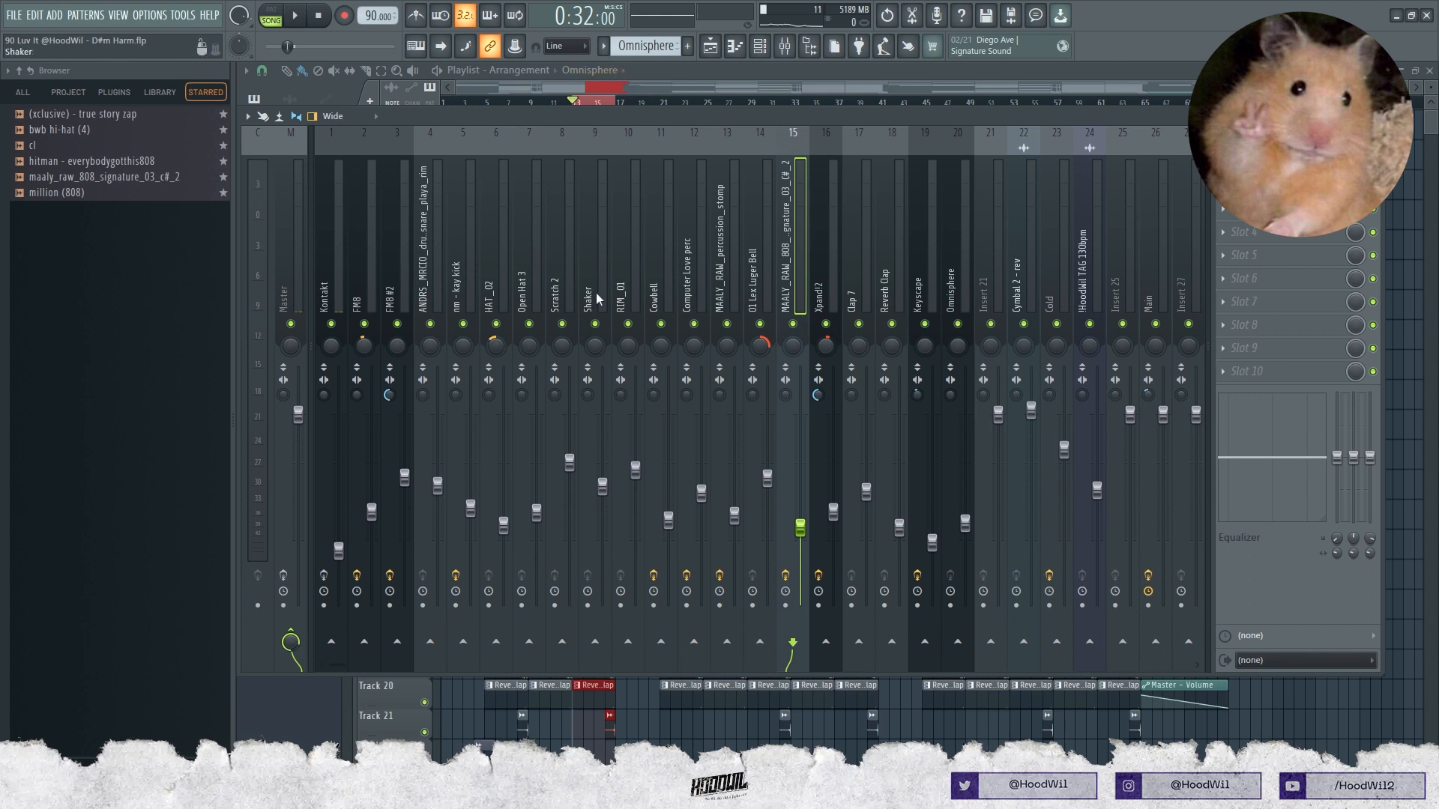
- Solo the Scratch 2 mixer track and close the mixer
left_click_drag(688, 223, 560, 304)
right_click(561, 323)
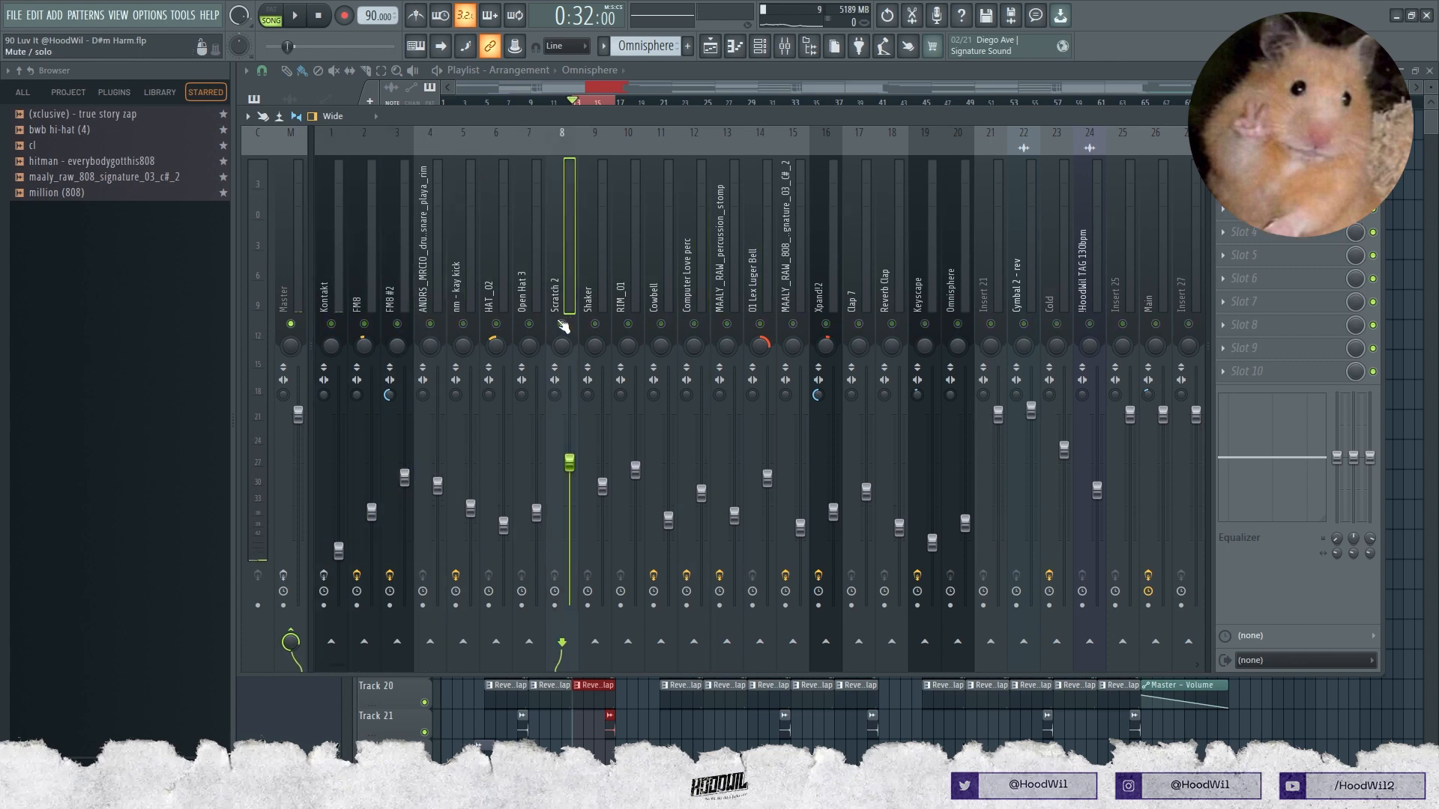
key("F9")
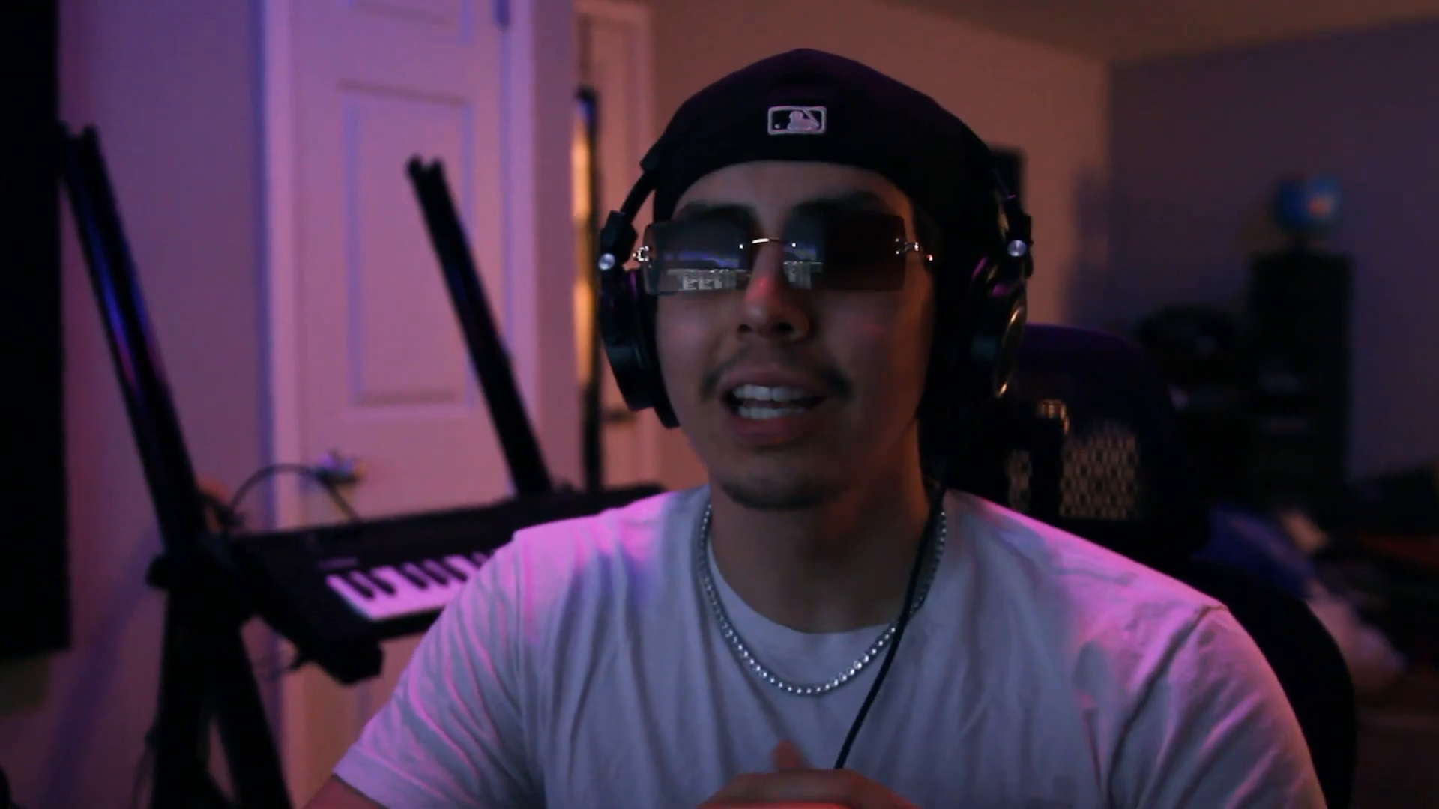